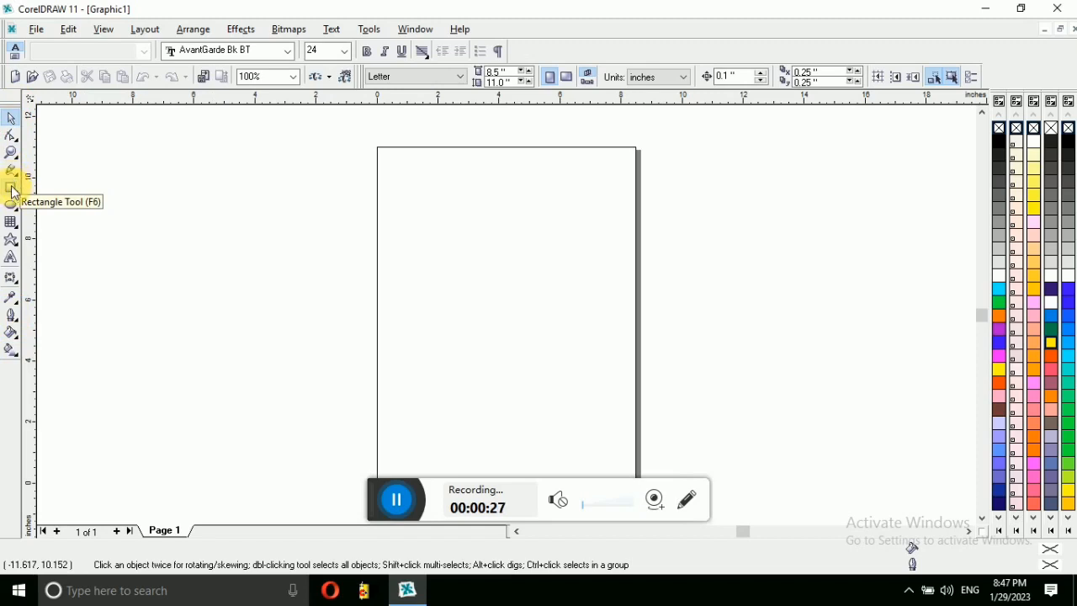
Step: Draw a rectangle near the top of the page and size it 7.0 by 3.5 inches
{"action": "left_click_drag", "start_coordinate": [378, 488], "coordinate": [633, 559]}
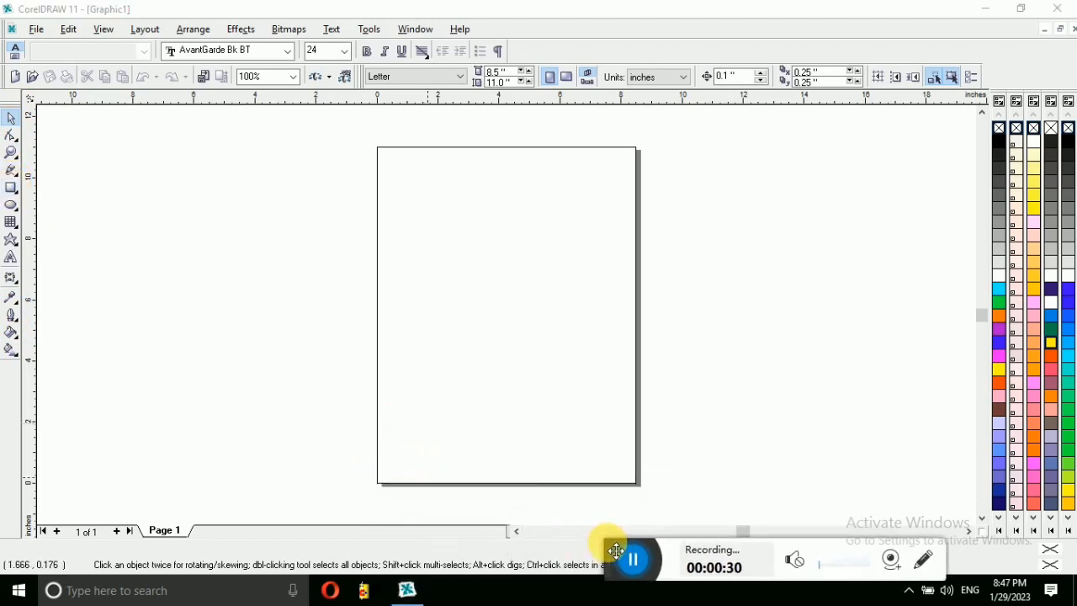
{"action": "left_click", "coordinate": [11, 189]}
{"action": "mouse_move", "coordinate": [390, 171]}
{"action": "left_mouse_down"}
{"action": "mouse_move", "coordinate": [482, 245]}
{"action": "mouse_move", "coordinate": [627, 270]}
{"action": "left_mouse_up"}
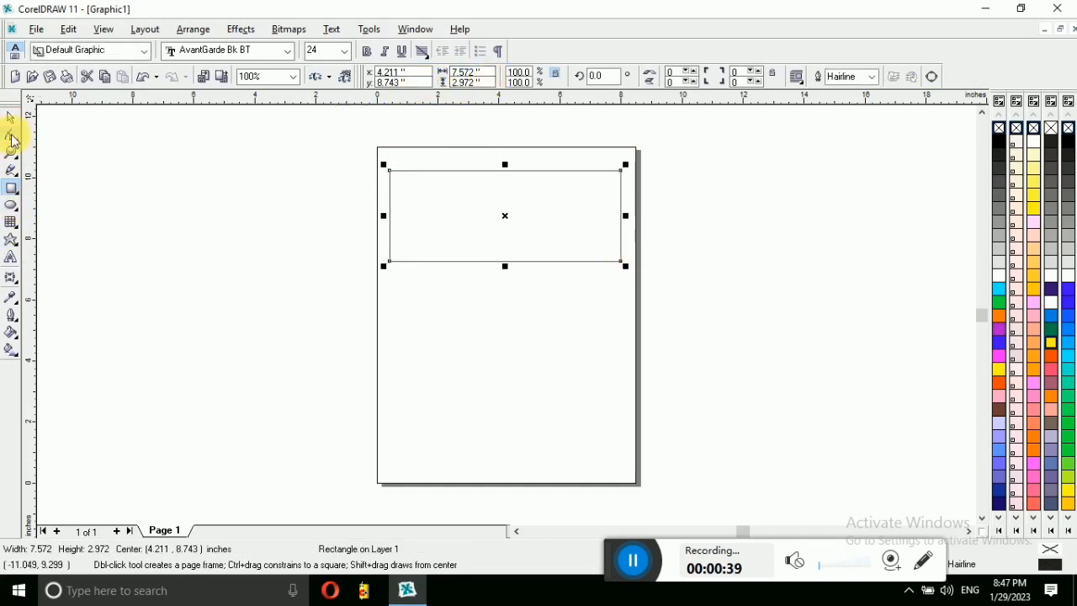
{"action": "left_click", "coordinate": [459, 74]}
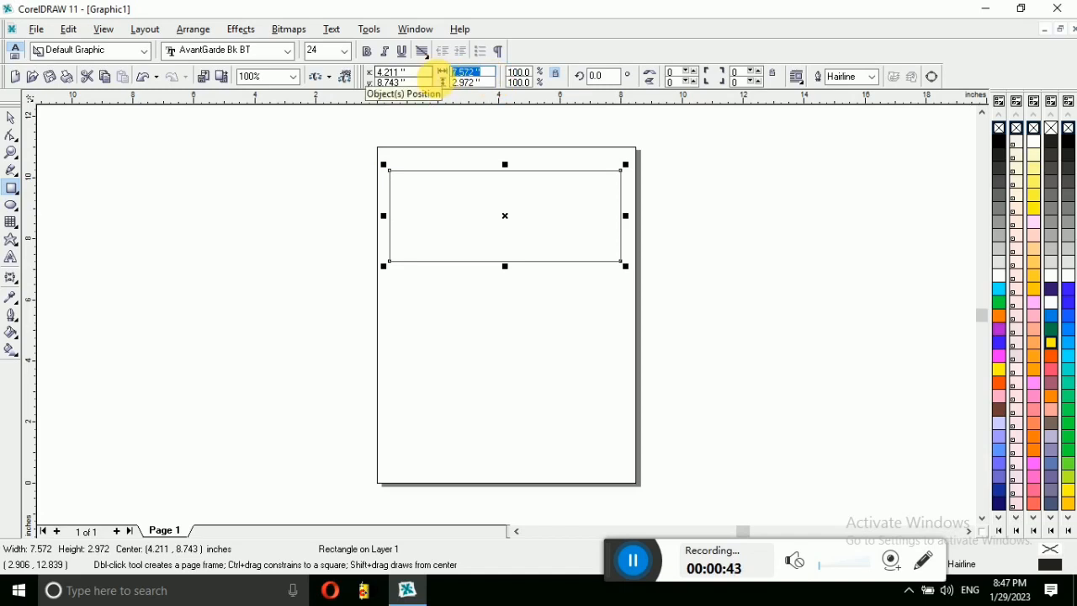
{"action": "type", "text": "7"}
{"action": "key", "text": "Tab"}
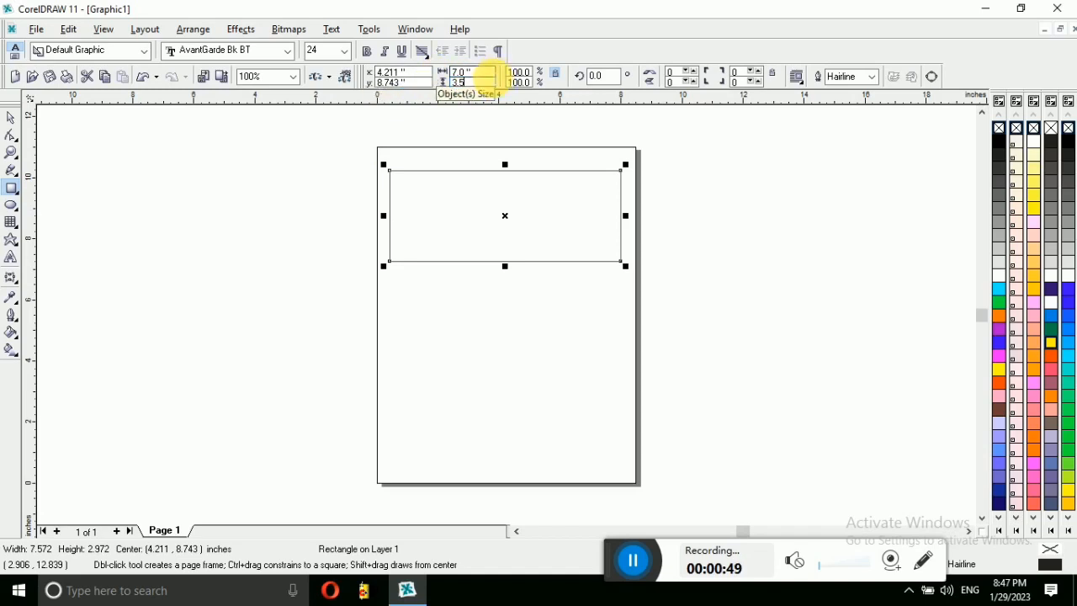
{"action": "key", "text": "Return"}
Step: Fill the rectangle yellow, then change its fill to green
{"action": "left_click", "coordinate": [5, 114]}
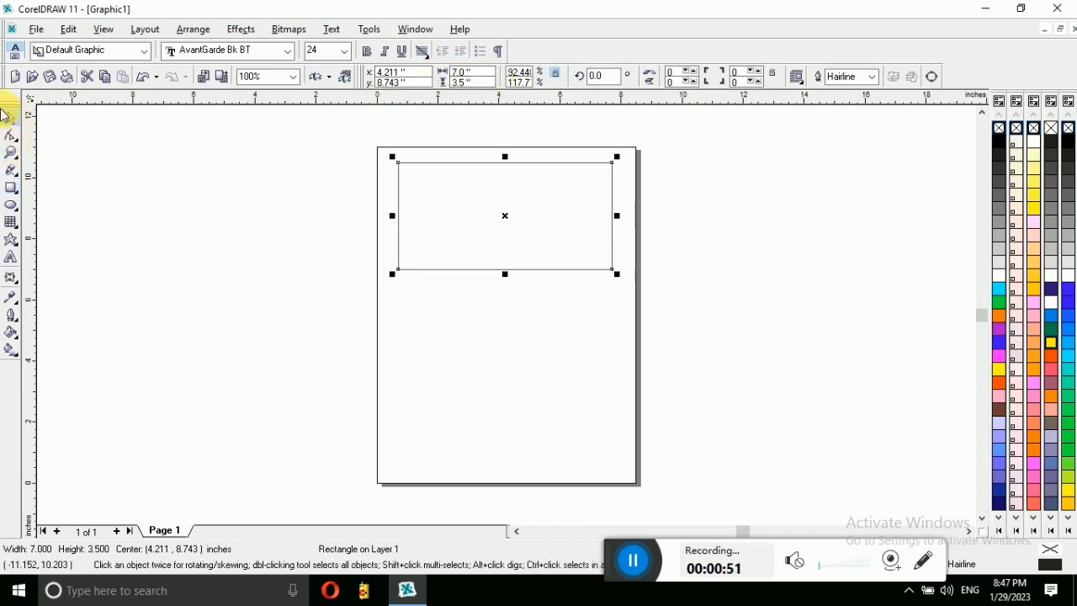
{"action": "left_click", "coordinate": [1052, 347]}
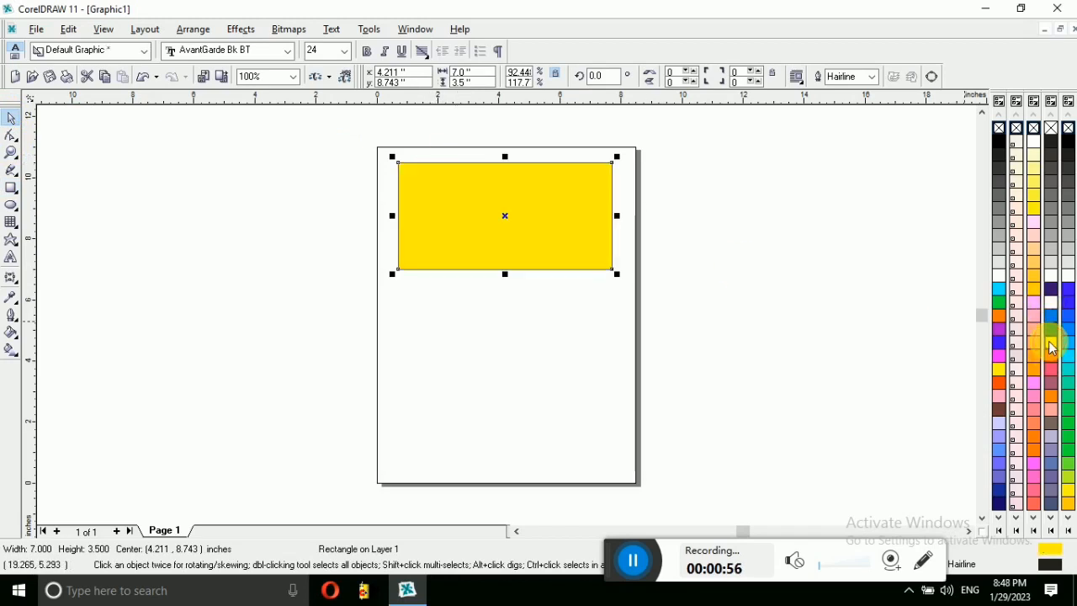
{"action": "left_click", "coordinate": [999, 305]}
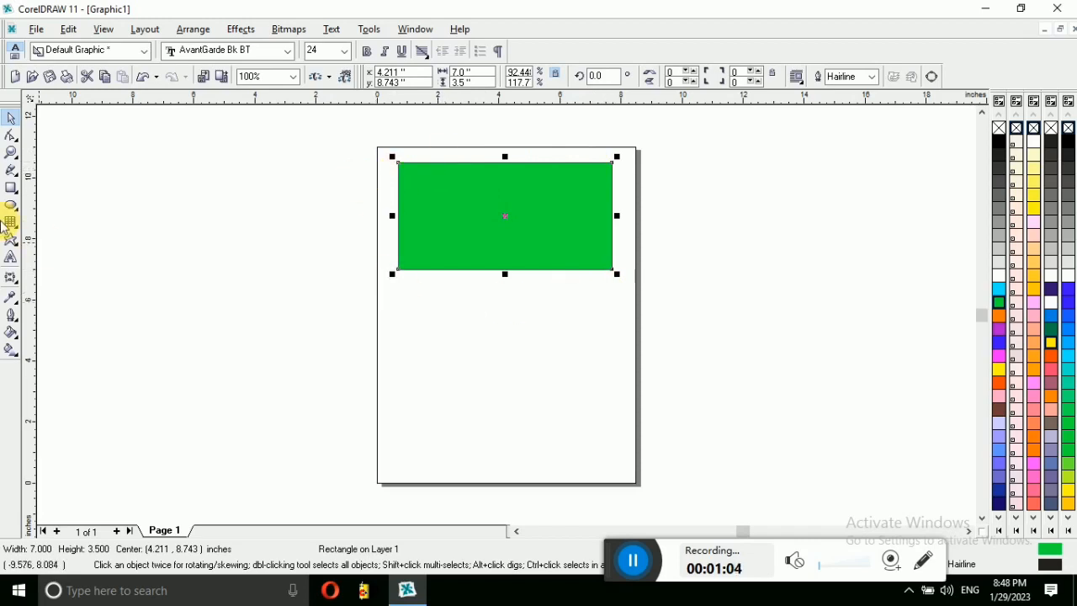
{"action": "left_click", "coordinate": [139, 180]}
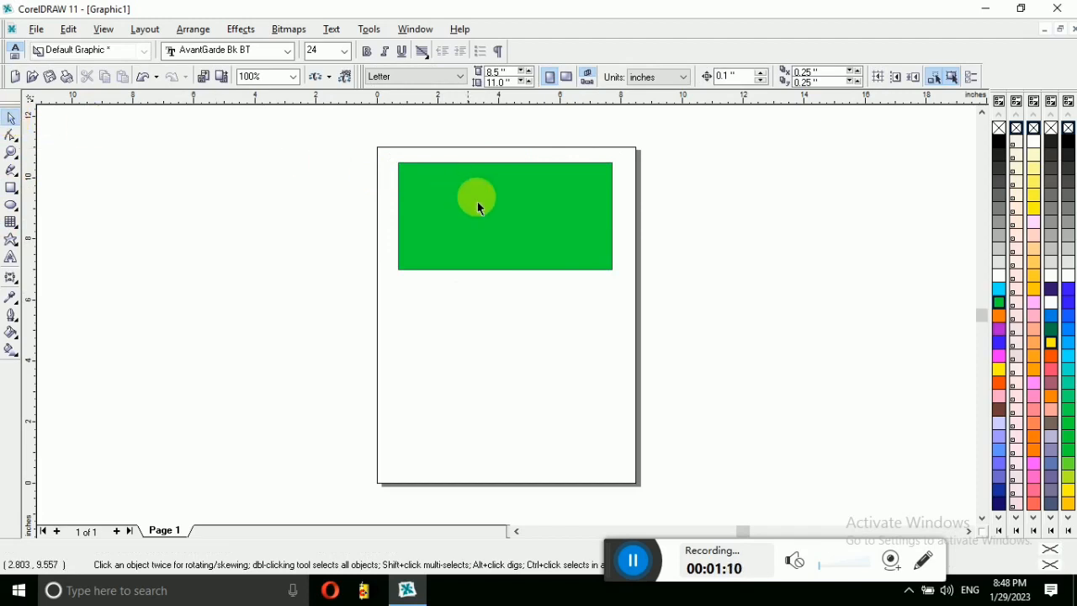
Step: Reposition the green rectangle with several small moves so it sits near the top of the page
{"action": "left_click", "coordinate": [505, 205]}
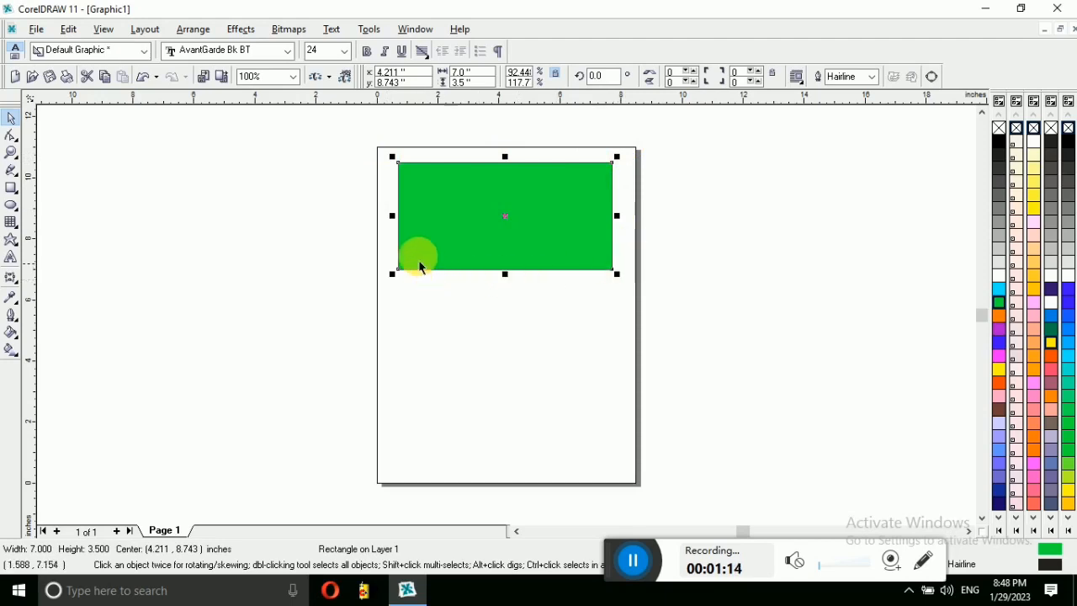
{"action": "left_click_drag", "start_coordinate": [519, 225], "coordinate": [459, 212]}
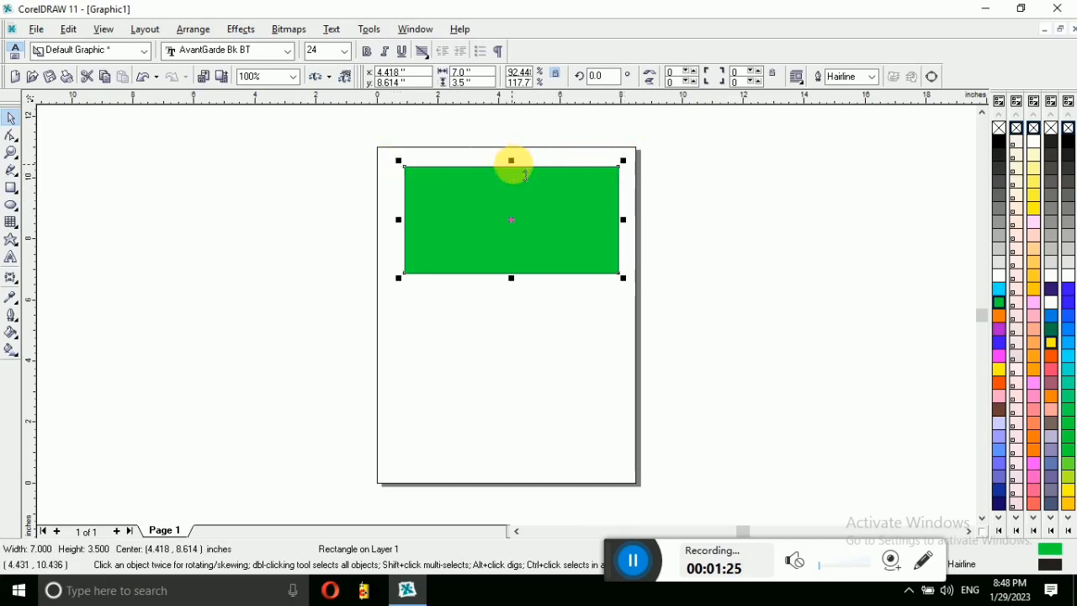
{"action": "left_click_drag", "start_coordinate": [503, 188], "coordinate": [501, 191]}
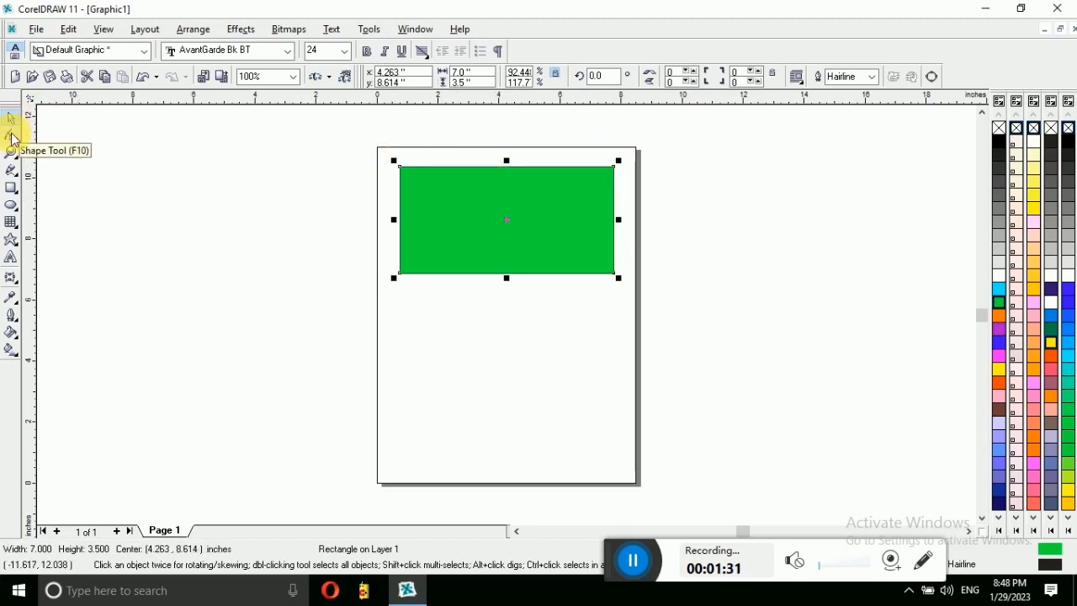
{"action": "mouse_move", "coordinate": [490, 202]}
{"action": "left_mouse_down"}
{"action": "mouse_move", "coordinate": [442, 421]}
{"action": "mouse_move", "coordinate": [522, 284]}
{"action": "mouse_move", "coordinate": [491, 217]}
{"action": "left_mouse_up"}
{"action": "left_click", "coordinate": [484, 353]}
{"action": "left_click", "coordinate": [522, 240]}
{"action": "left_click", "coordinate": [525, 411]}
{"action": "left_click", "coordinate": [520, 249]}
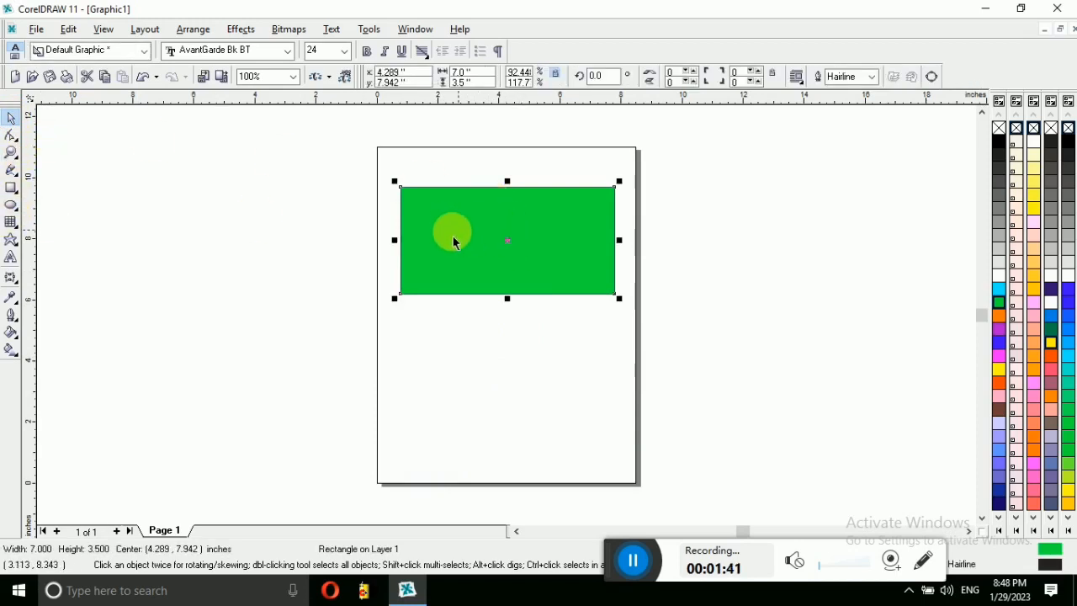
{"action": "mouse_move", "coordinate": [481, 228]}
{"action": "left_mouse_down"}
{"action": "mouse_move", "coordinate": [480, 207]}
{"action": "mouse_move", "coordinate": [487, 220]}
{"action": "left_mouse_up"}
{"action": "left_click", "coordinate": [488, 219]}
{"action": "left_click", "coordinate": [487, 218]}
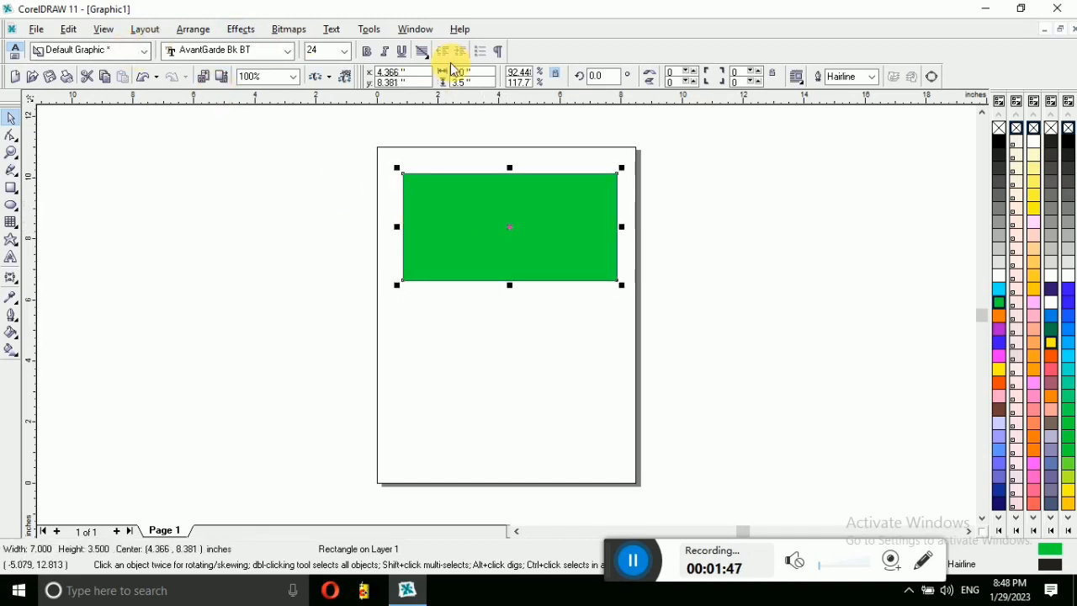
Step: Drag a copy of the rectangle below the original, round its corners and fill it dark purple
{"action": "left_click", "coordinate": [12, 134]}
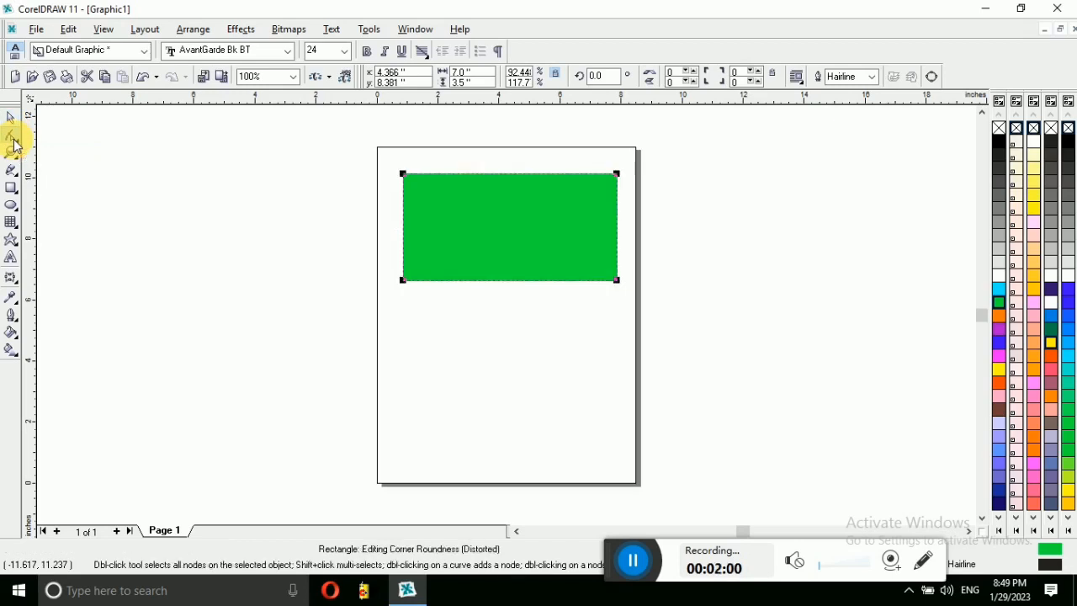
{"action": "left_click", "coordinate": [12, 118]}
{"action": "left_click_drag", "start_coordinate": [492, 264], "coordinate": [483, 353]}
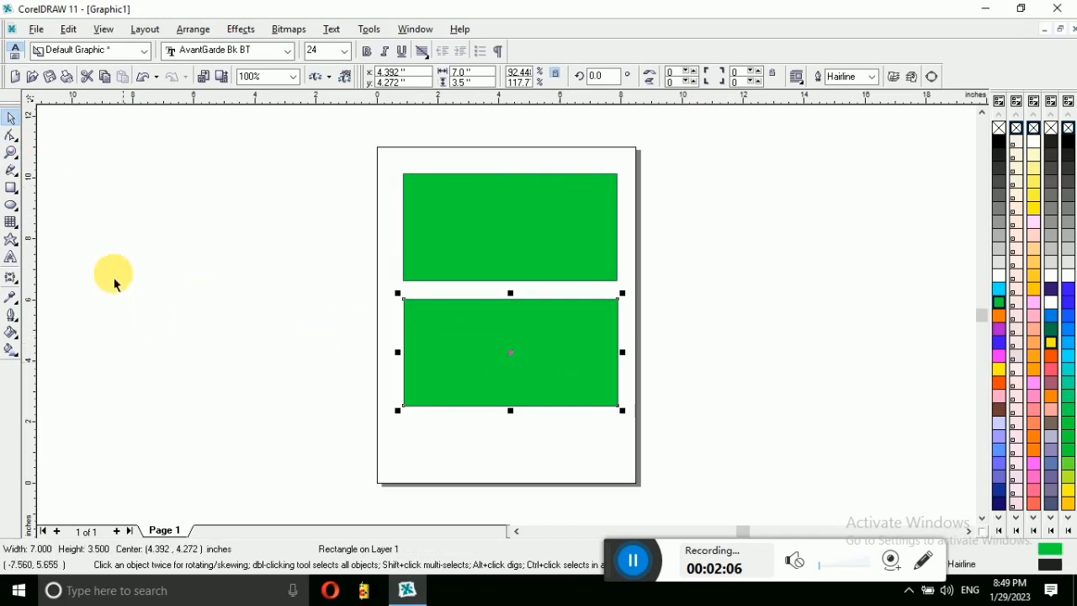
{"action": "left_click", "coordinate": [18, 149]}
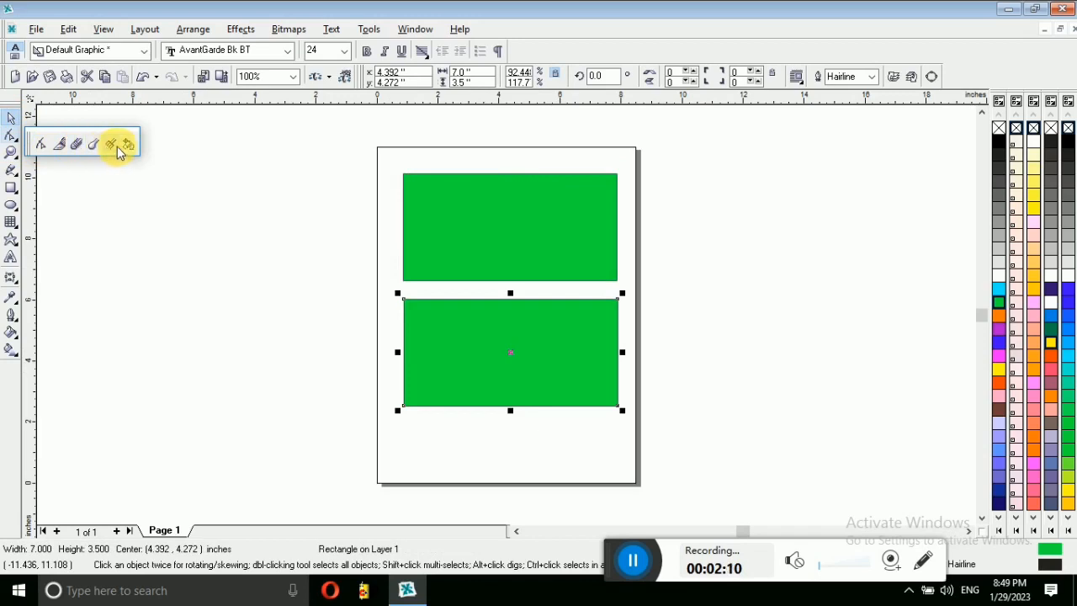
{"action": "left_click", "coordinate": [43, 148]}
{"action": "left_click_drag", "start_coordinate": [404, 305], "coordinate": [424, 313]}
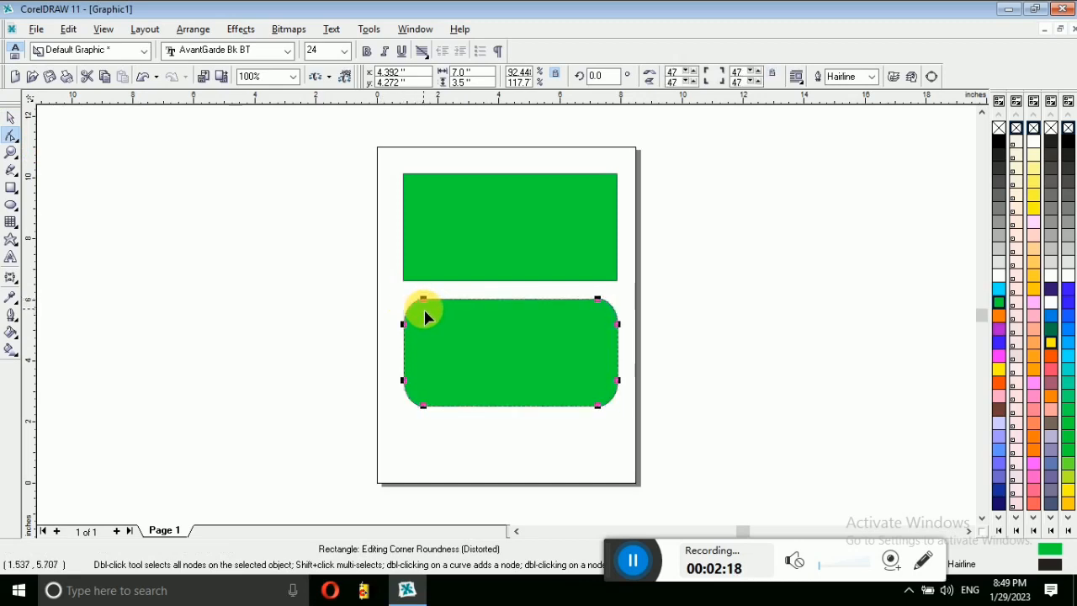
{"action": "left_click", "coordinate": [1051, 289]}
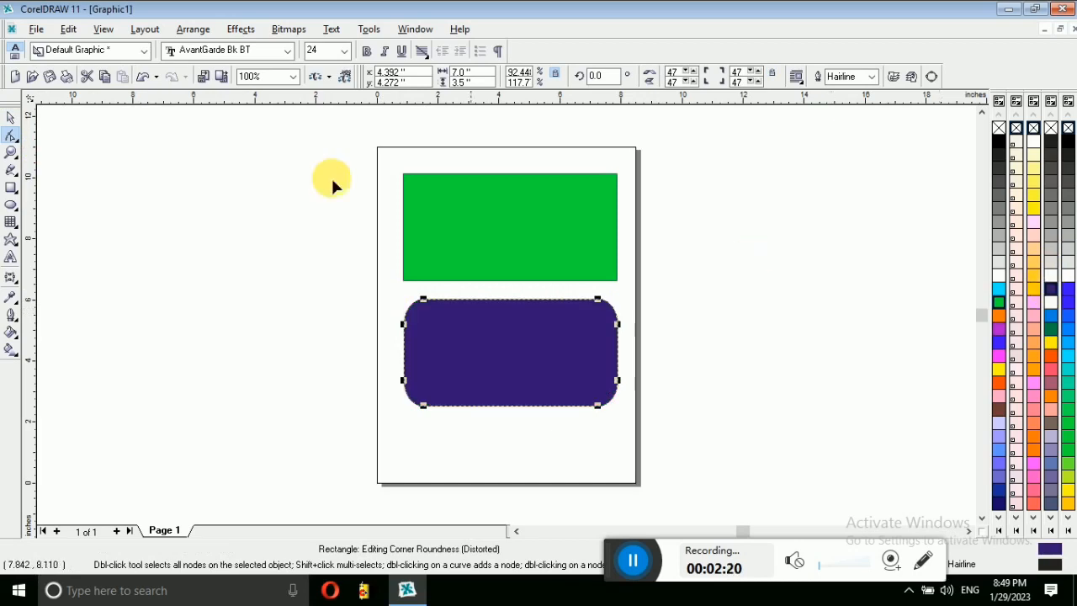
Step: Draw a thin rectangle to the left of the page
{"action": "left_click", "coordinate": [10, 117]}
{"action": "left_click", "coordinate": [11, 187]}
{"action": "mouse_move", "coordinate": [212, 232]}
{"action": "left_mouse_down"}
{"action": "mouse_move", "coordinate": [331, 241]}
{"action": "mouse_move", "coordinate": [354, 258]}
{"action": "left_mouse_up"}
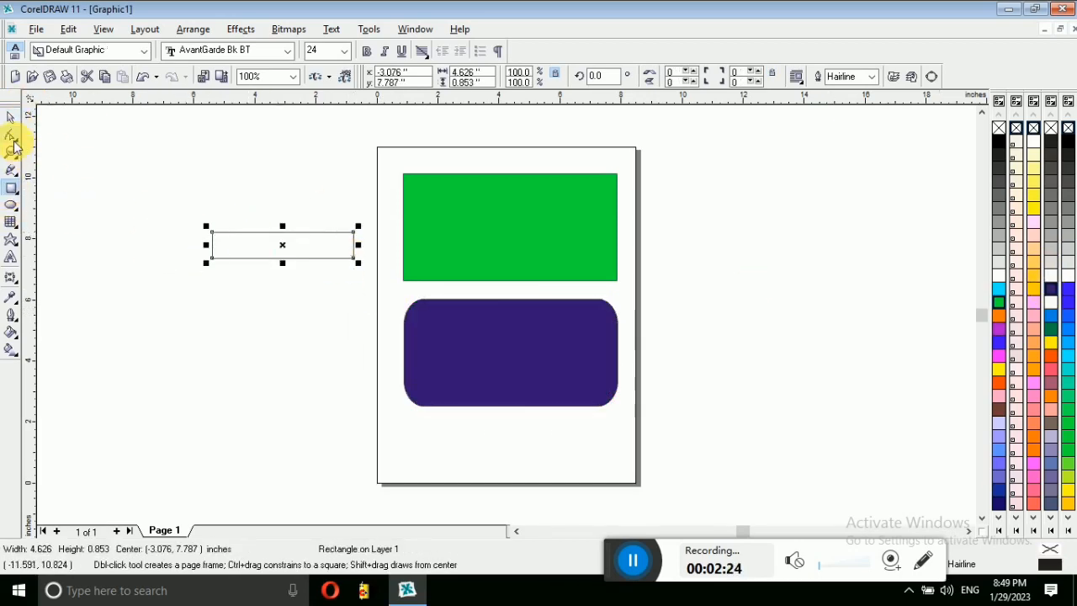
Step: Round the thin rectangle's corners, widen it and move it onto the green rectangle
{"action": "left_click", "coordinate": [12, 136]}
{"action": "left_click_drag", "start_coordinate": [211, 232], "coordinate": [213, 238]}
{"action": "left_click", "coordinate": [10, 117]}
{"action": "left_click_drag", "start_coordinate": [359, 244], "coordinate": [394, 244]}
{"action": "left_click_drag", "start_coordinate": [322, 240], "coordinate": [535, 211]}
Step: Shrink the rounded bar to about 3.566 by 0.521 inches, nudge it into place and fill it black
{"action": "left_click_drag", "start_coordinate": [424, 242], "coordinate": [546, 242]}
{"action": "left_click_drag", "start_coordinate": [545, 202], "coordinate": [525, 197]}
{"action": "left_click_drag", "start_coordinate": [587, 216], "coordinate": [569, 211]}
{"action": "left_click", "coordinate": [999, 137]}
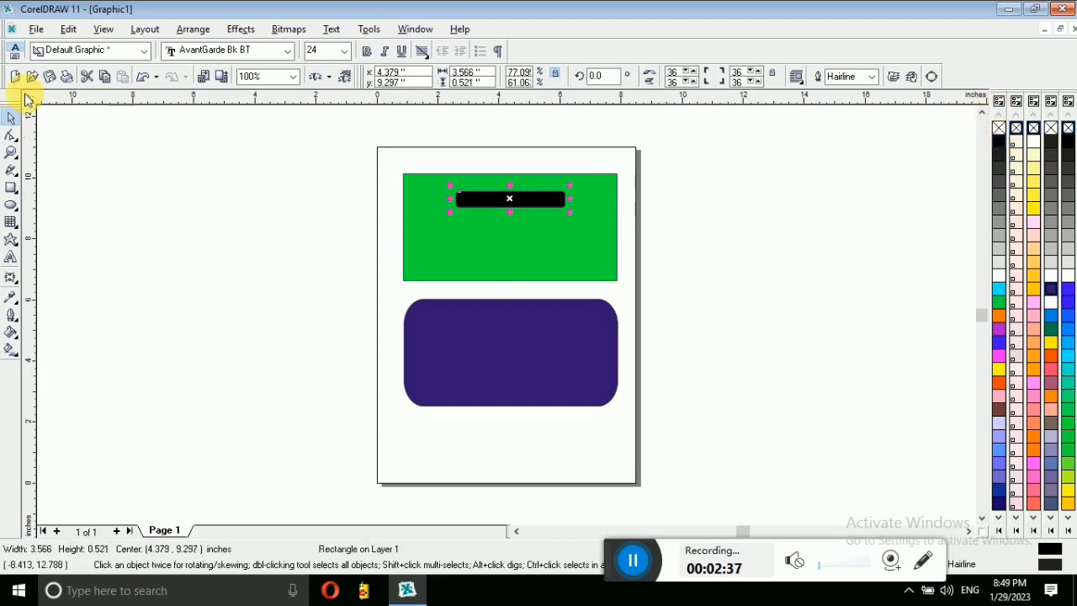
{"action": "left_click", "coordinate": [11, 153]}
Step: Type the Hindi heading 'मॉगलिक कार्यक्रम' (keyed as 'ekaxfyd dk;Zdze') on the black bar in A-SuperHindi-10
{"action": "left_click_drag", "start_coordinate": [600, 229], "coordinate": [423, 171]}
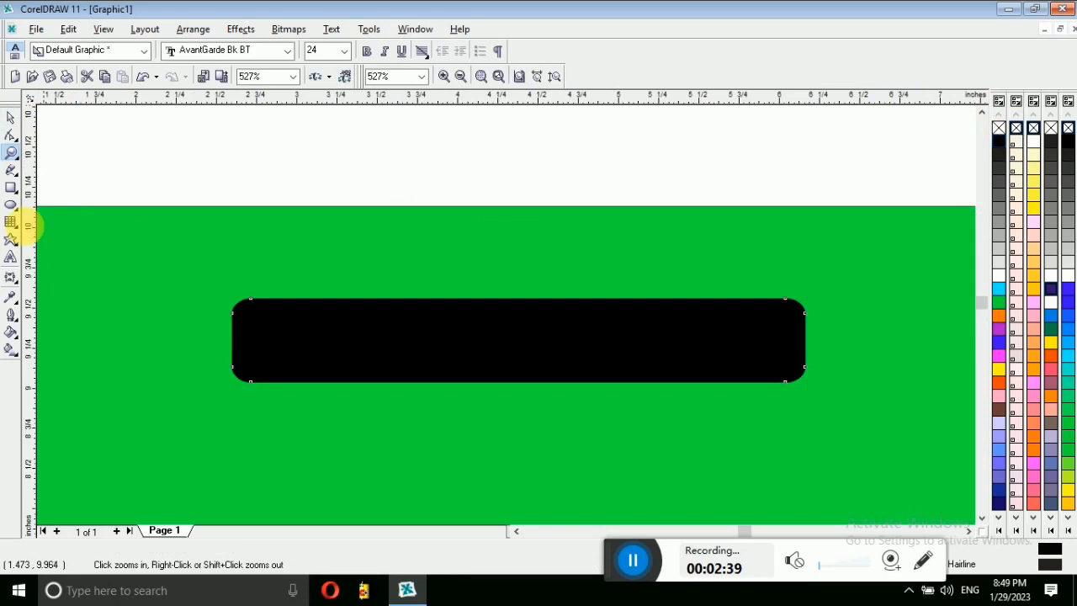
{"action": "left_click", "coordinate": [11, 118]}
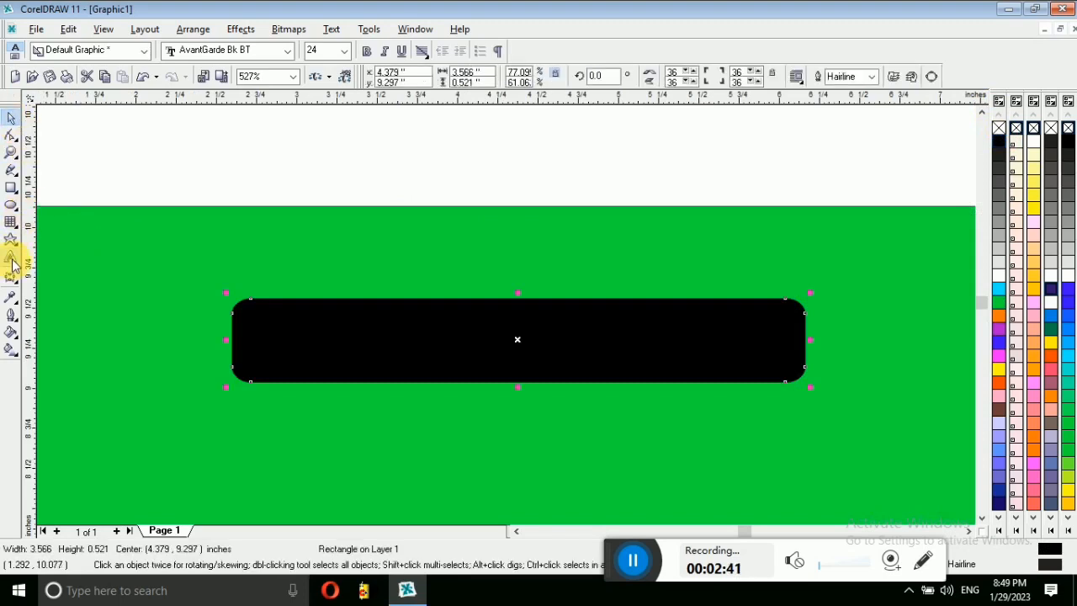
{"action": "left_click", "coordinate": [11, 268]}
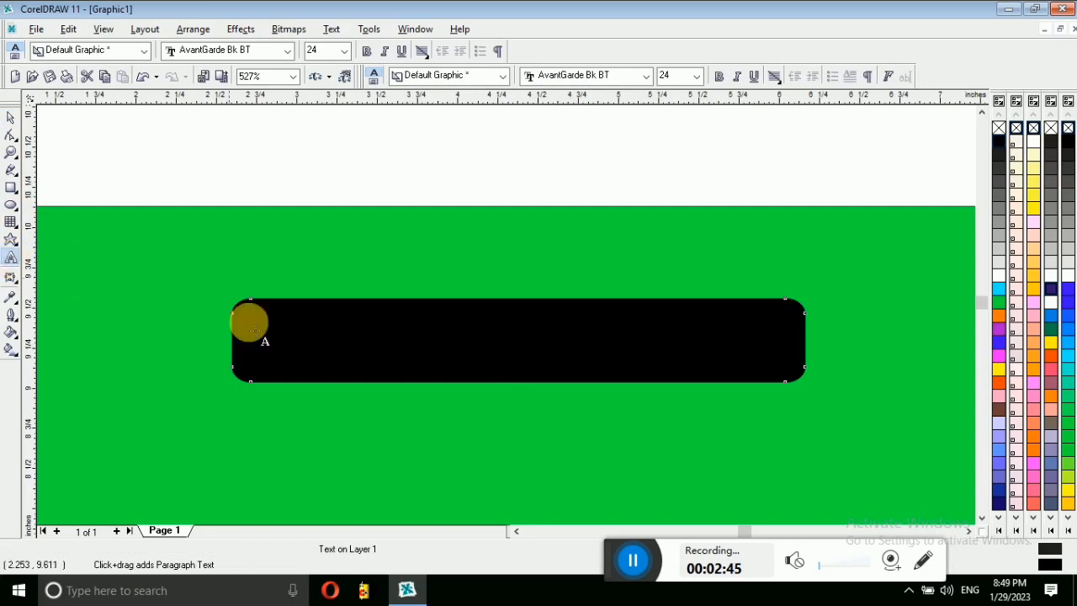
{"action": "left_click", "coordinate": [302, 343]}
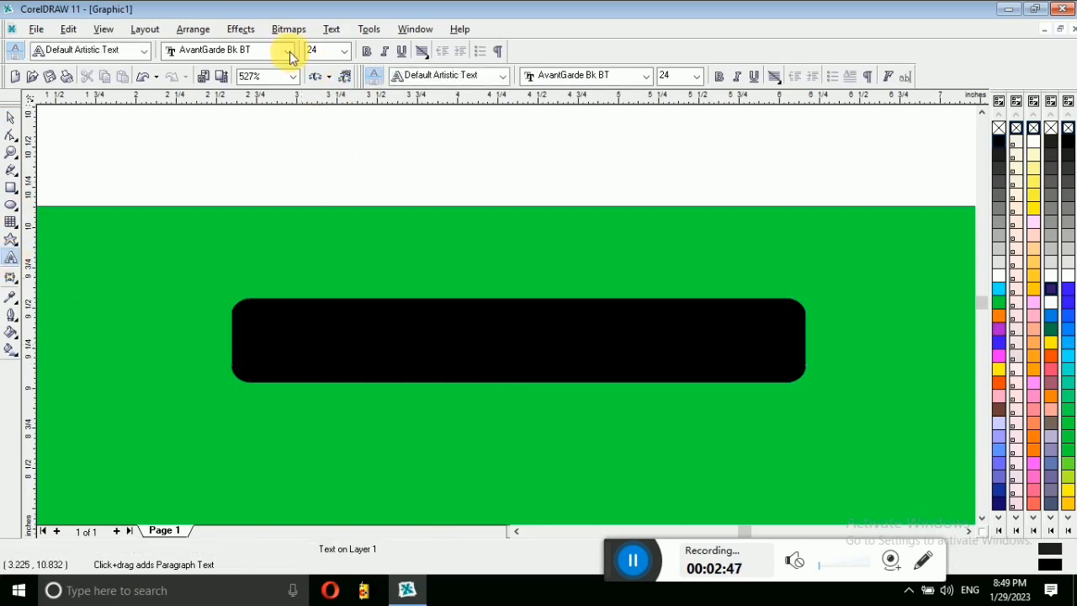
{"action": "left_click", "coordinate": [646, 76]}
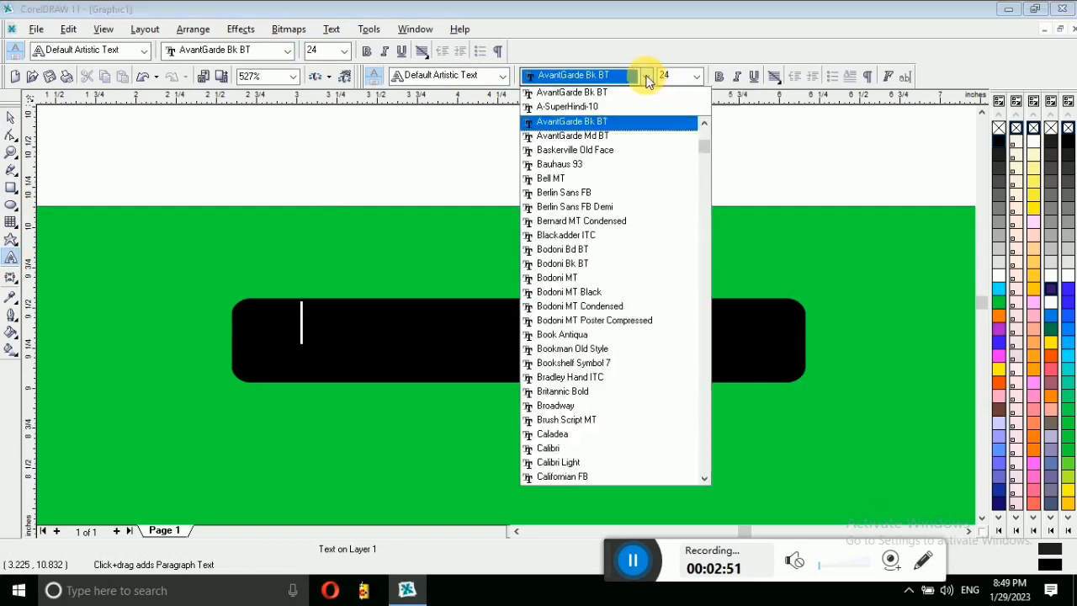
{"action": "left_click", "coordinate": [563, 107]}
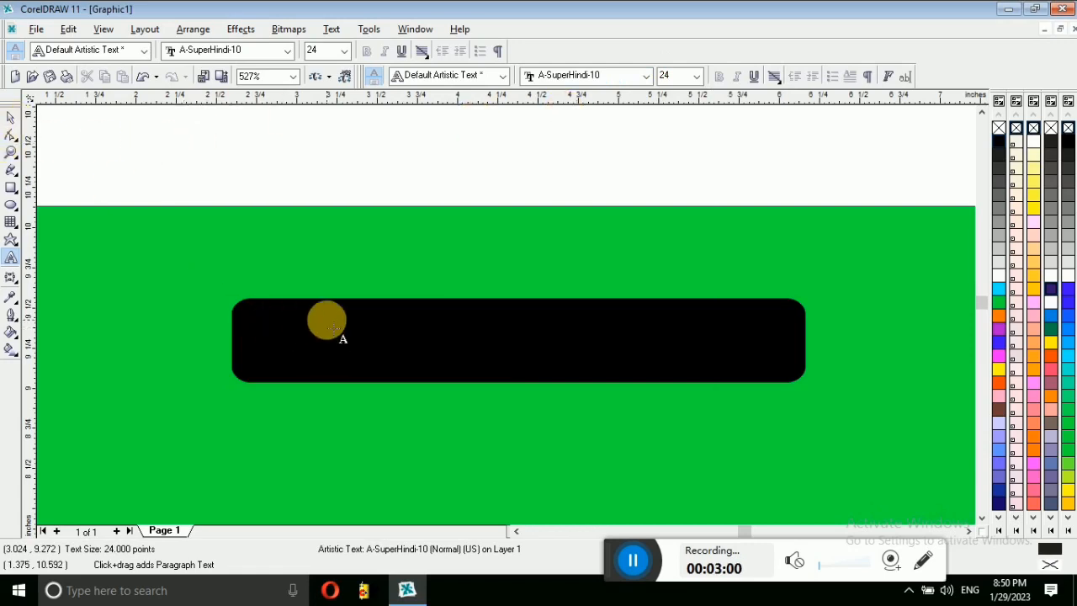
{"action": "type", "text": "ek"}
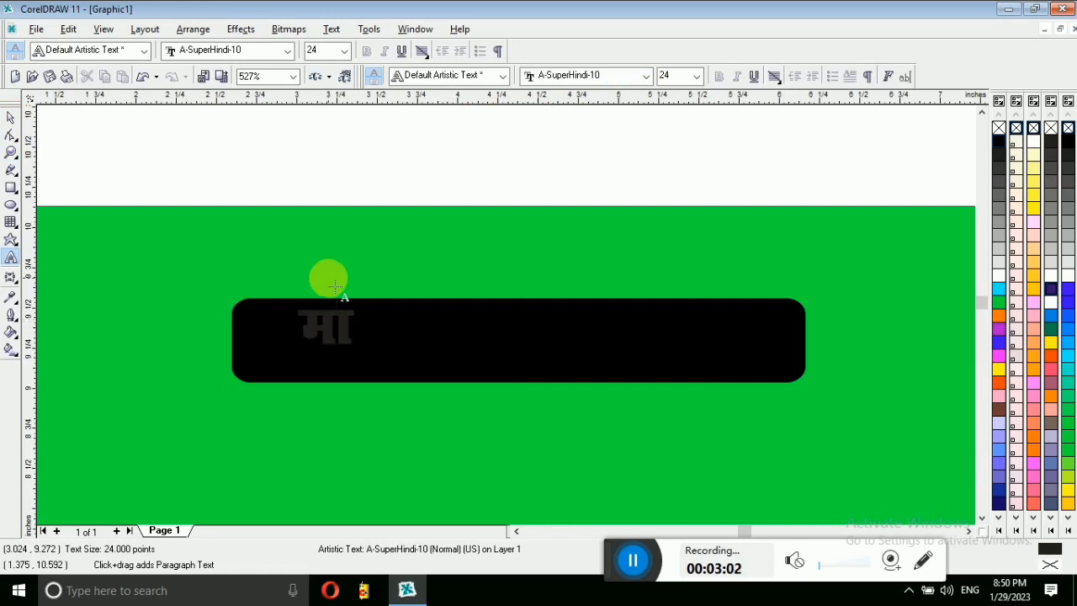
{"action": "type", "text": "axfyd dk;"}
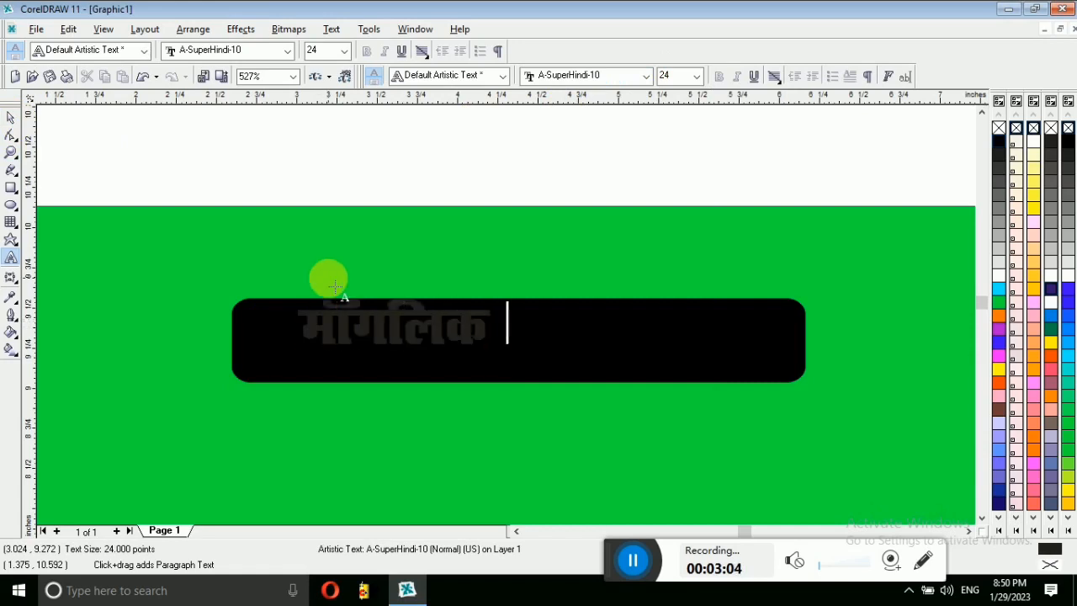
{"action": "type", "text": "Zdze"}
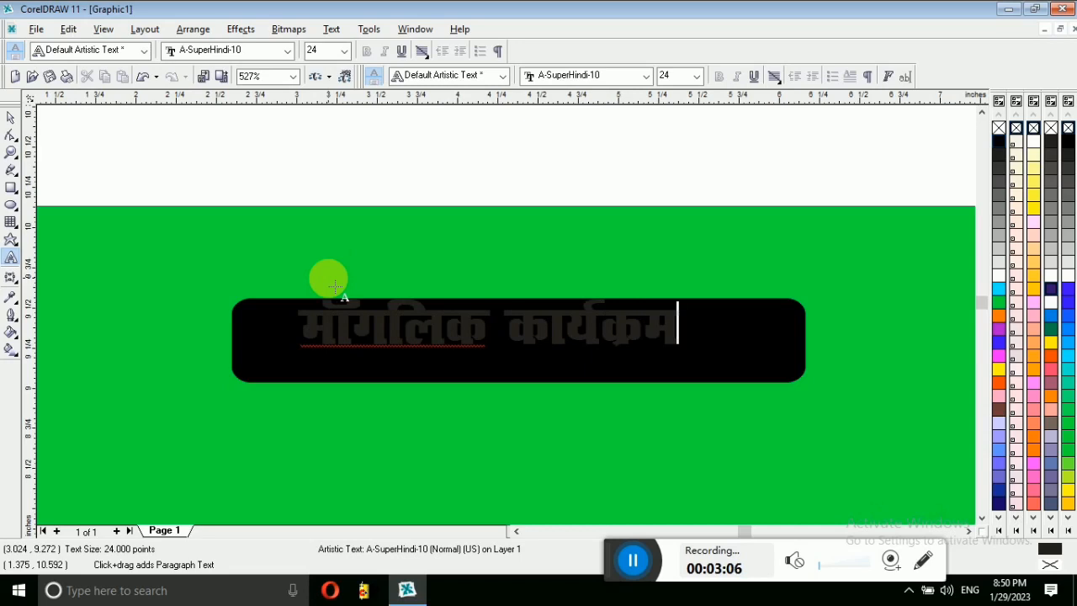
Step: Make the heading white, nudge it onto the bar, and select it together with the bar
{"action": "left_click", "coordinate": [11, 117]}
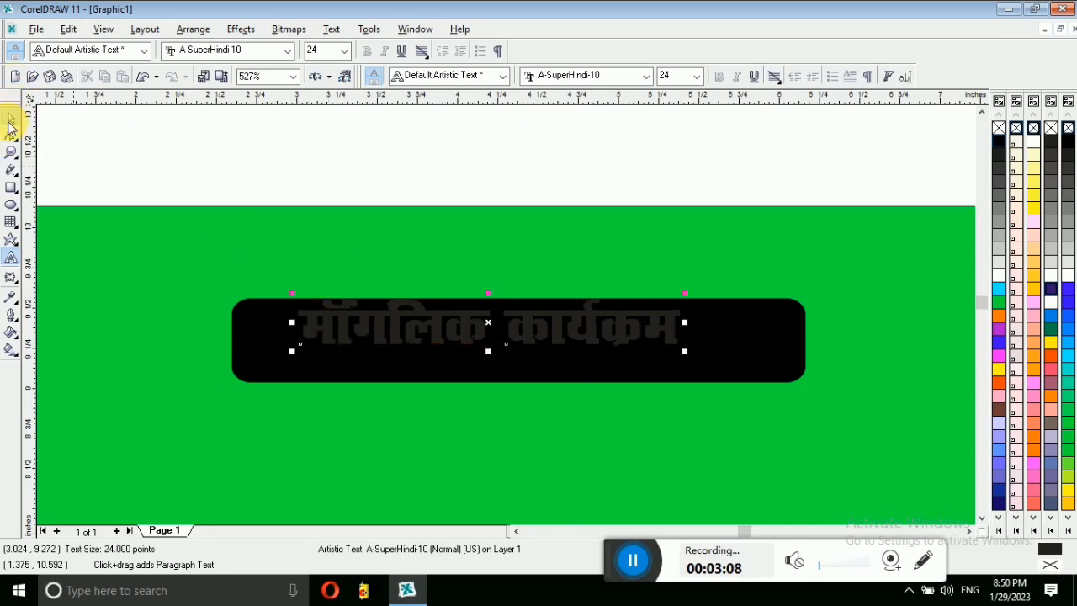
{"action": "left_click", "coordinate": [1051, 303]}
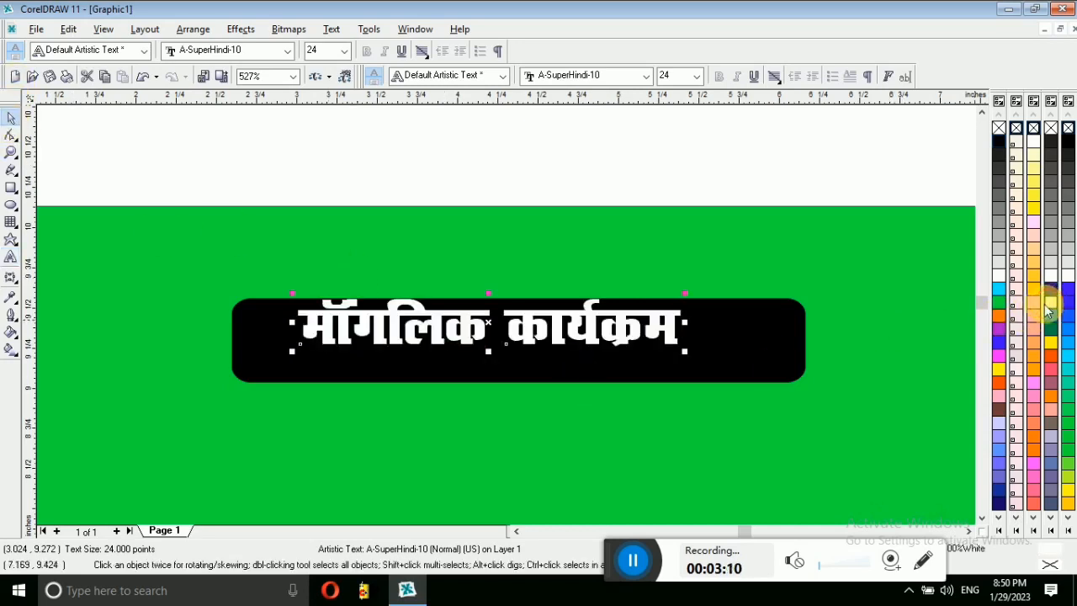
{"action": "left_click_drag", "start_coordinate": [521, 328], "coordinate": [526, 348]}
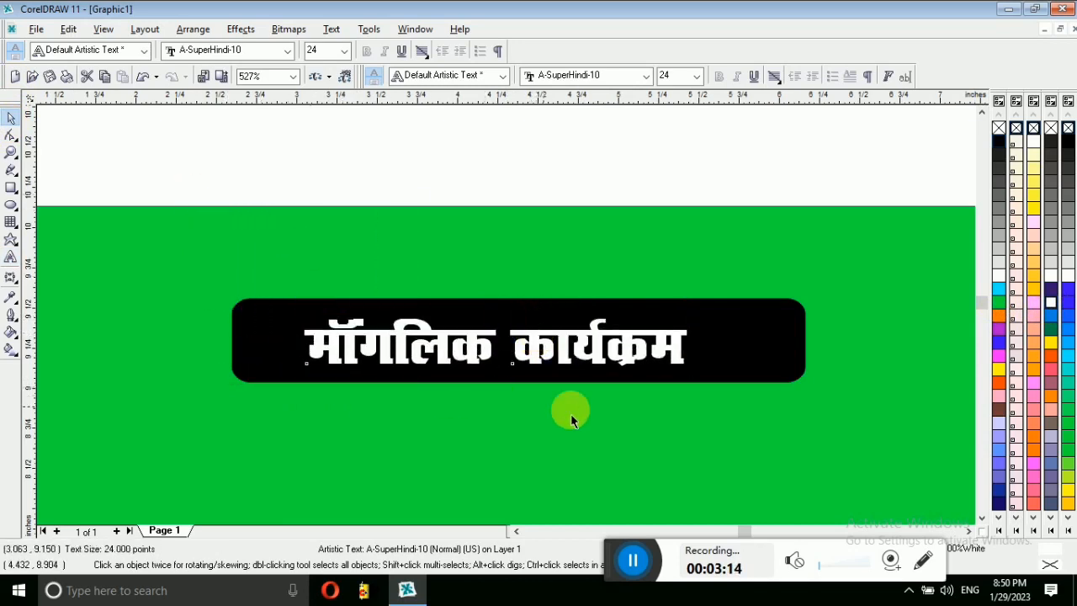
{"action": "left_click_drag", "start_coordinate": [882, 447], "coordinate": [884, 445]}
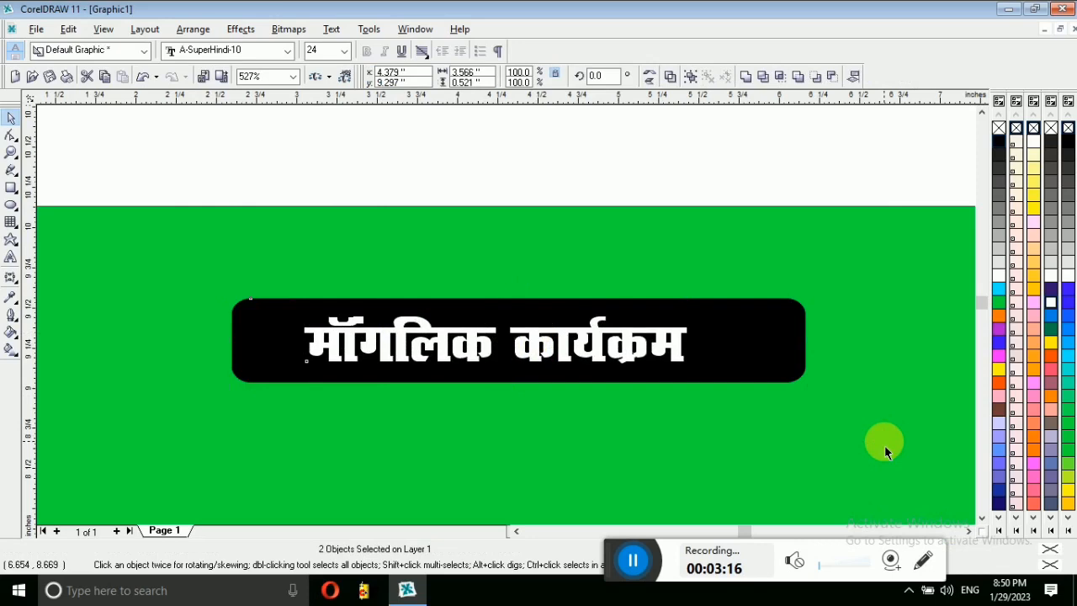
Step: Centre the heading horizontally on the black bar and zoom out to the whole page
{"action": "key", "text": "c"}
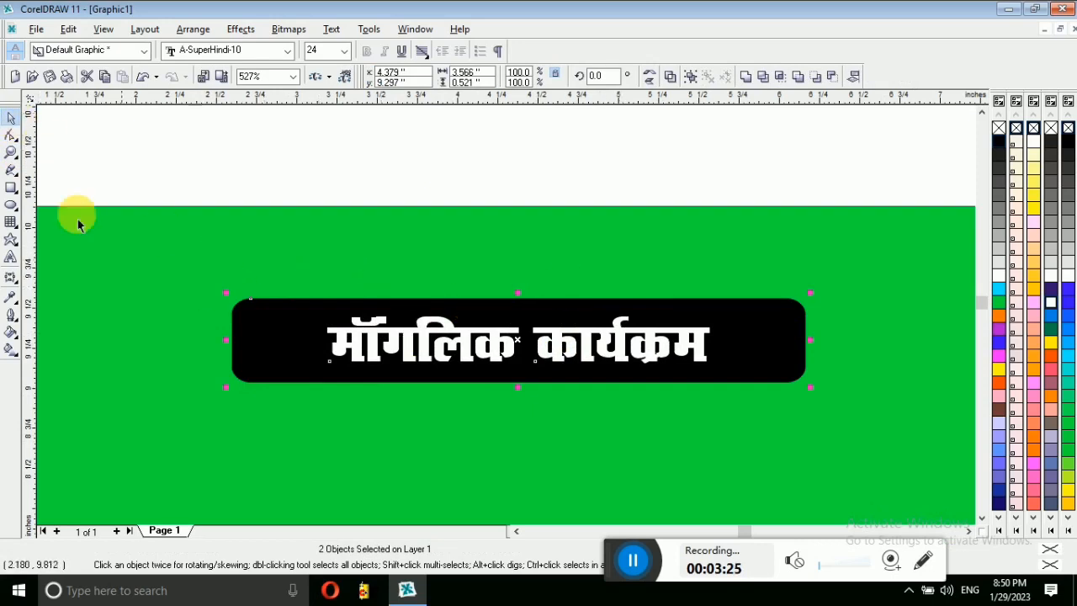
{"action": "left_click", "coordinate": [11, 135]}
{"action": "left_click", "coordinate": [13, 152]}
{"action": "left_click", "coordinate": [11, 135]}
{"action": "left_click", "coordinate": [11, 118]}
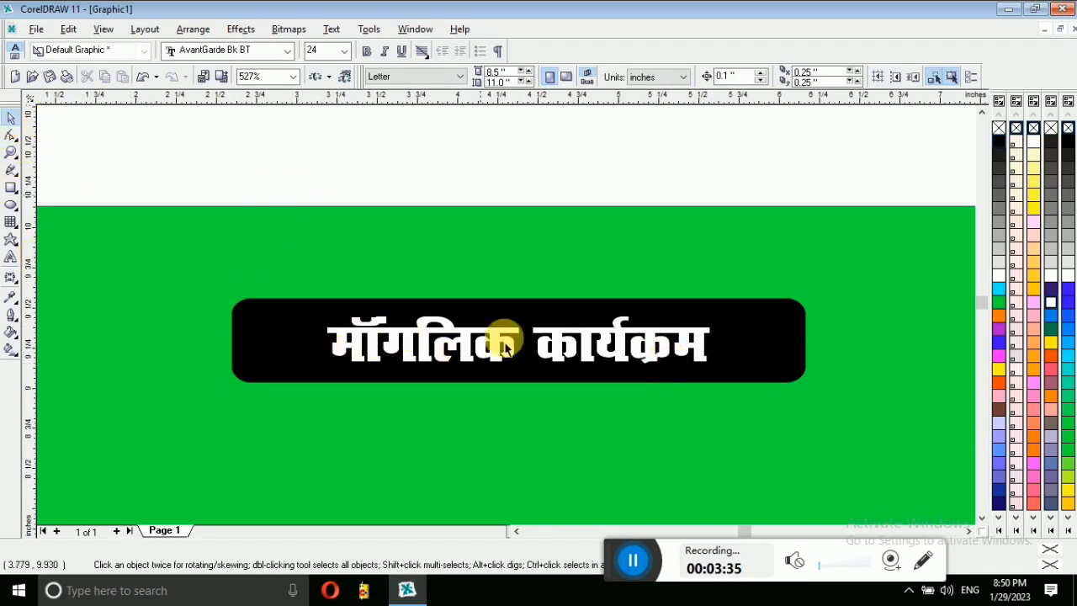
{"action": "double_click", "coordinate": [13, 155]}
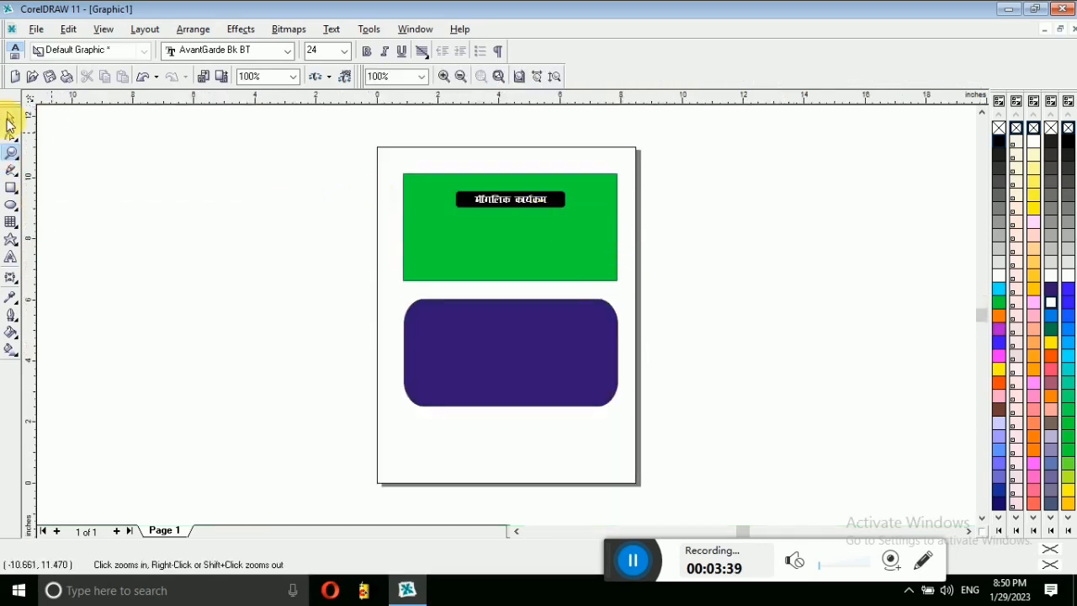
{"action": "left_click", "coordinate": [11, 121]}
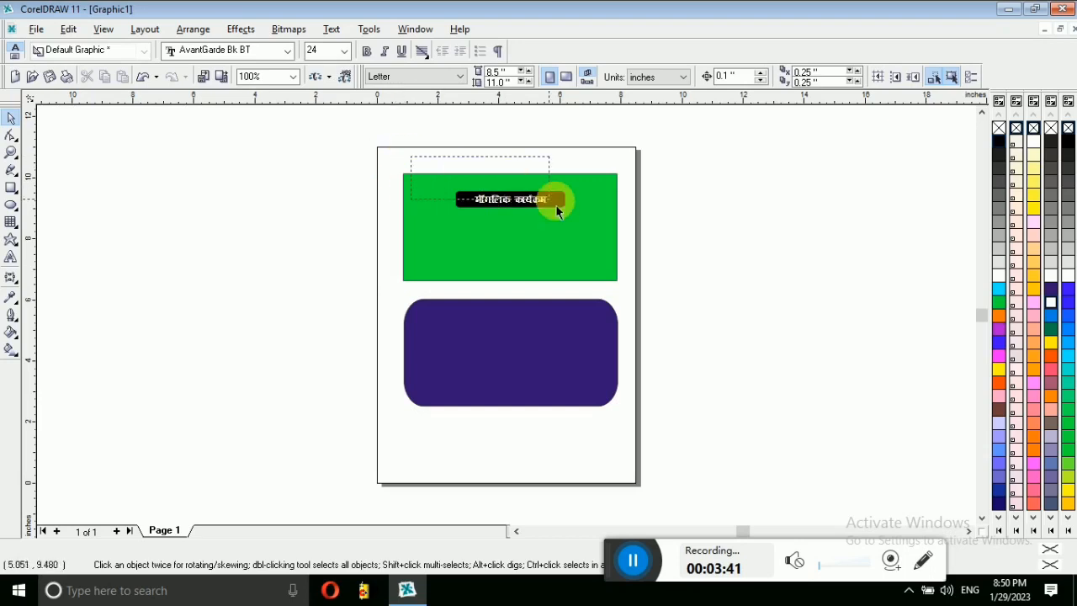
Step: Shrink the label to about 96%, group heading and bar, and centre it on the green rectangle
{"action": "left_click_drag", "start_coordinate": [631, 241], "coordinate": [563, 210]}
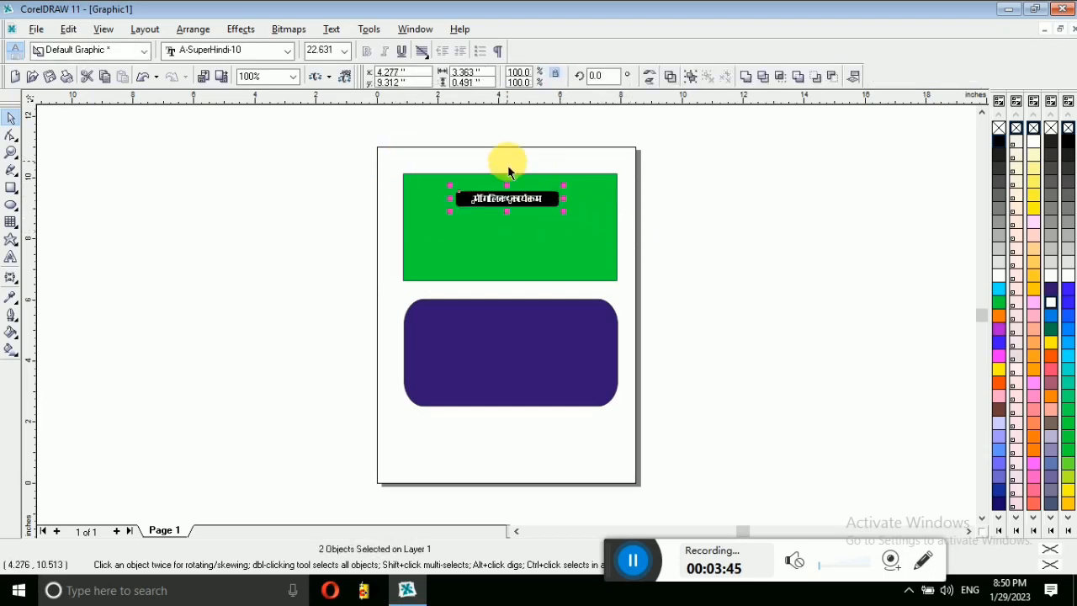
{"action": "key", "text": "ctrl+g"}
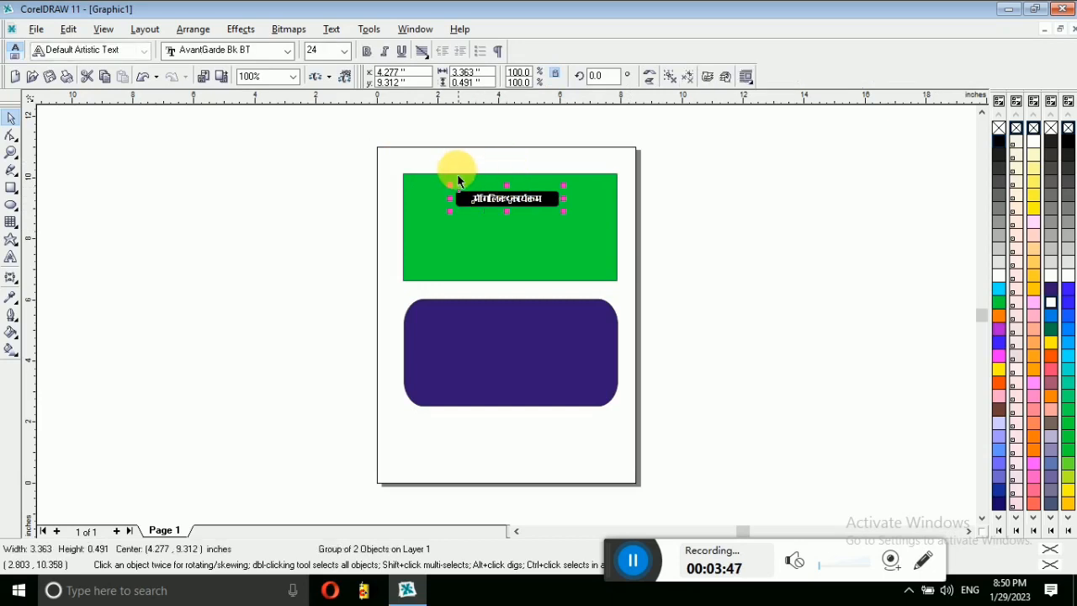
{"action": "left_click", "coordinate": [432, 193], "text": "shift"}
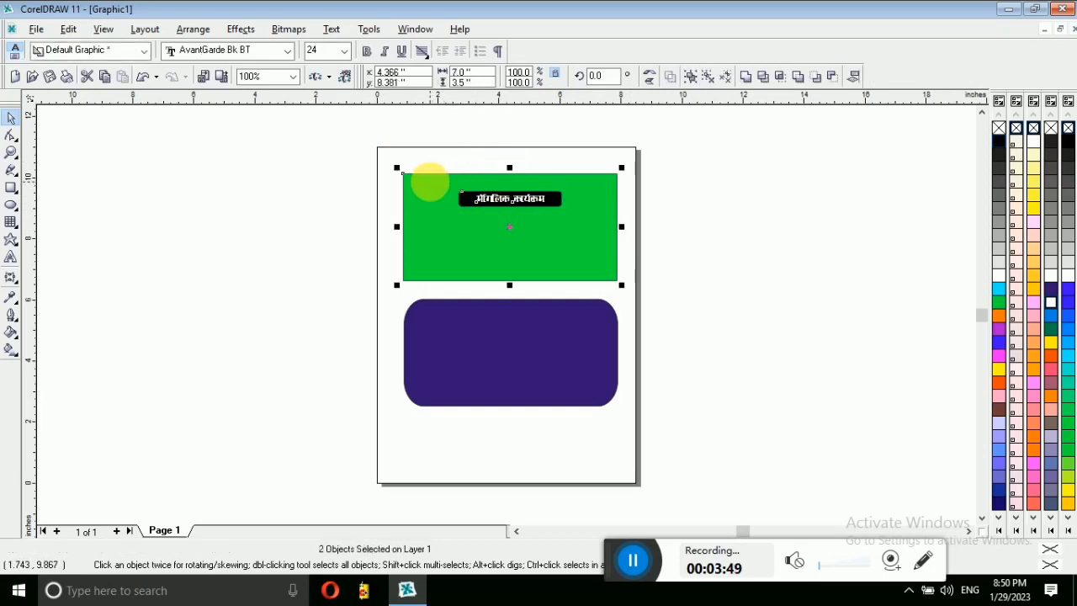
{"action": "key", "text": "c"}
{"action": "left_click", "coordinate": [482, 158]}
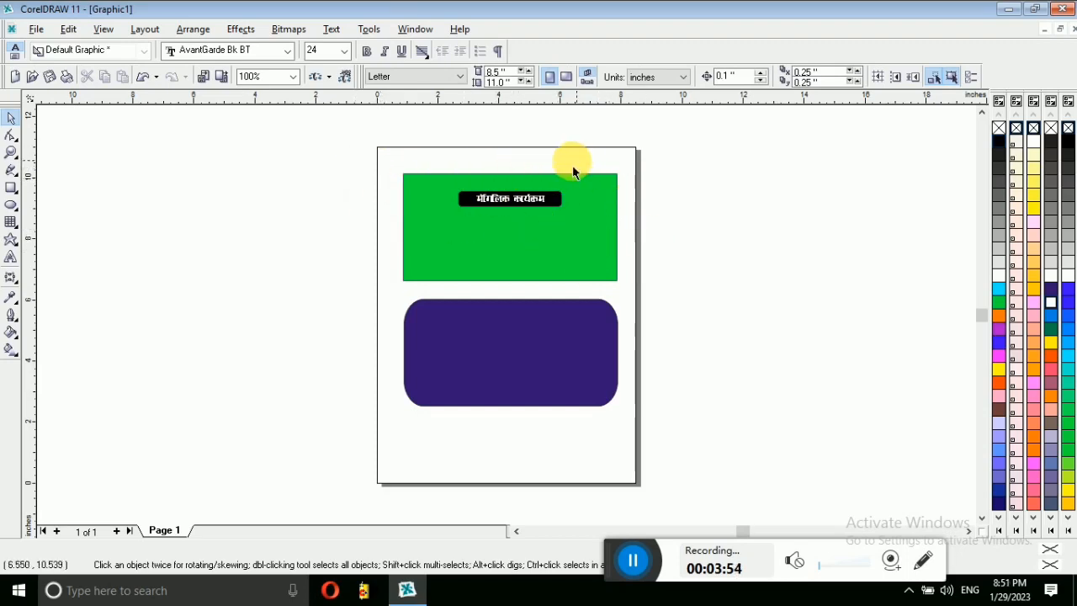
Step: Draw a yellow rectangle to the left of the page
{"action": "left_click", "coordinate": [16, 143]}
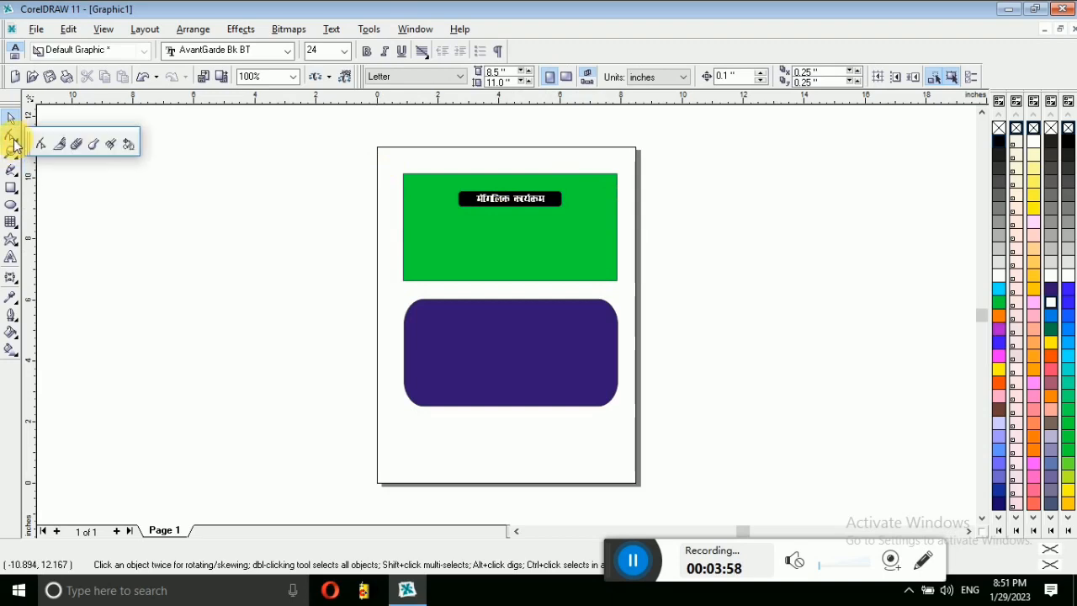
{"action": "left_click", "coordinate": [11, 187]}
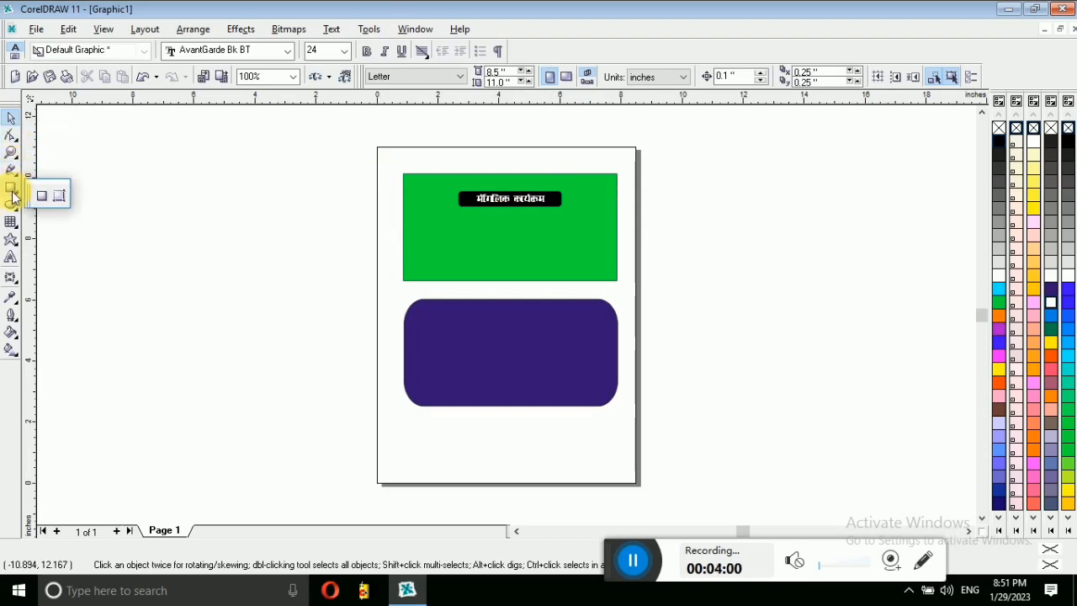
{"action": "left_click_drag", "start_coordinate": [156, 206], "coordinate": [356, 294]}
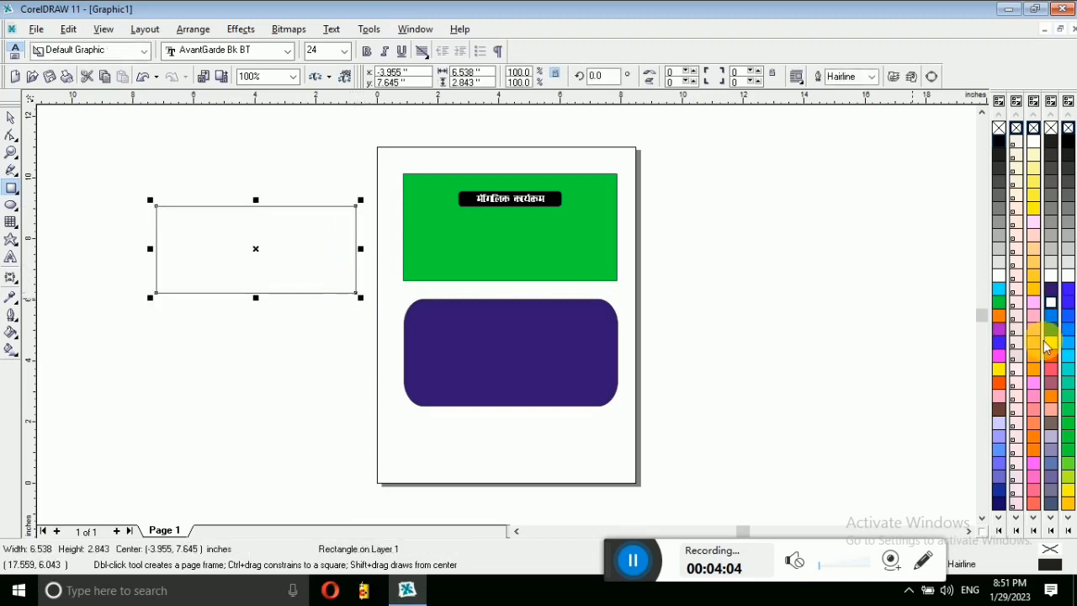
{"action": "left_click", "coordinate": [1050, 342]}
Step: Cut a jagged piece out of the yellow rectangle with the Knife tool and move both pieces above it
{"action": "left_click", "coordinate": [17, 152]}
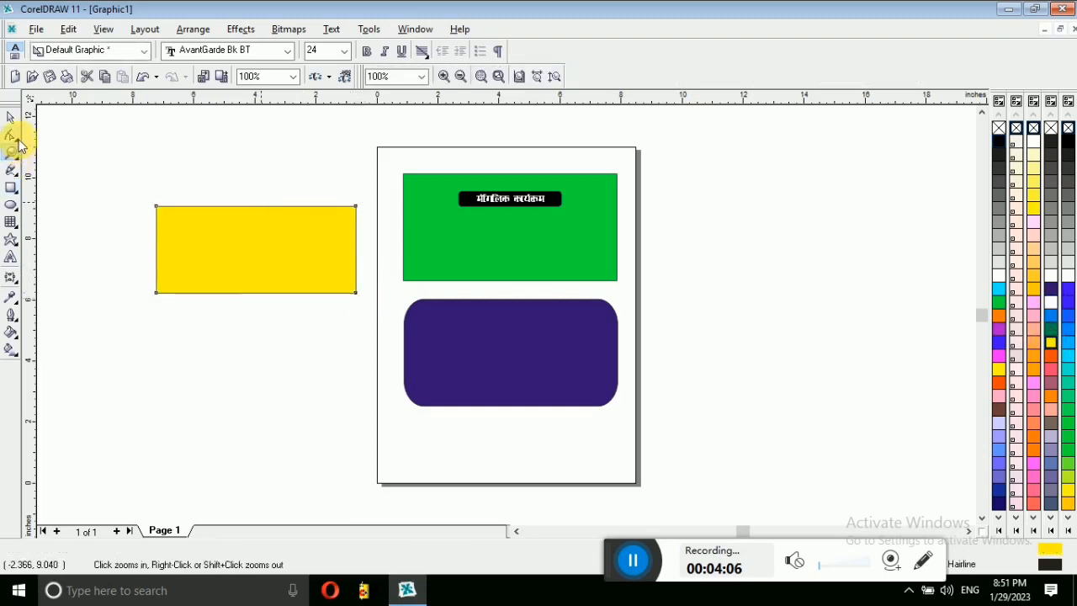
{"action": "left_click", "coordinate": [19, 142]}
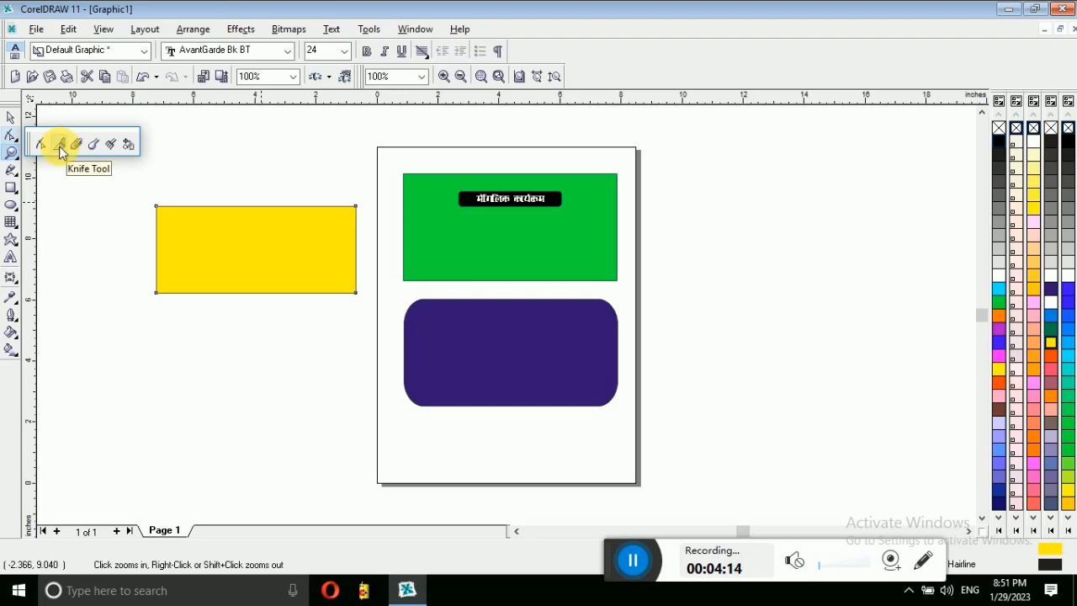
{"action": "left_click", "coordinate": [58, 145]}
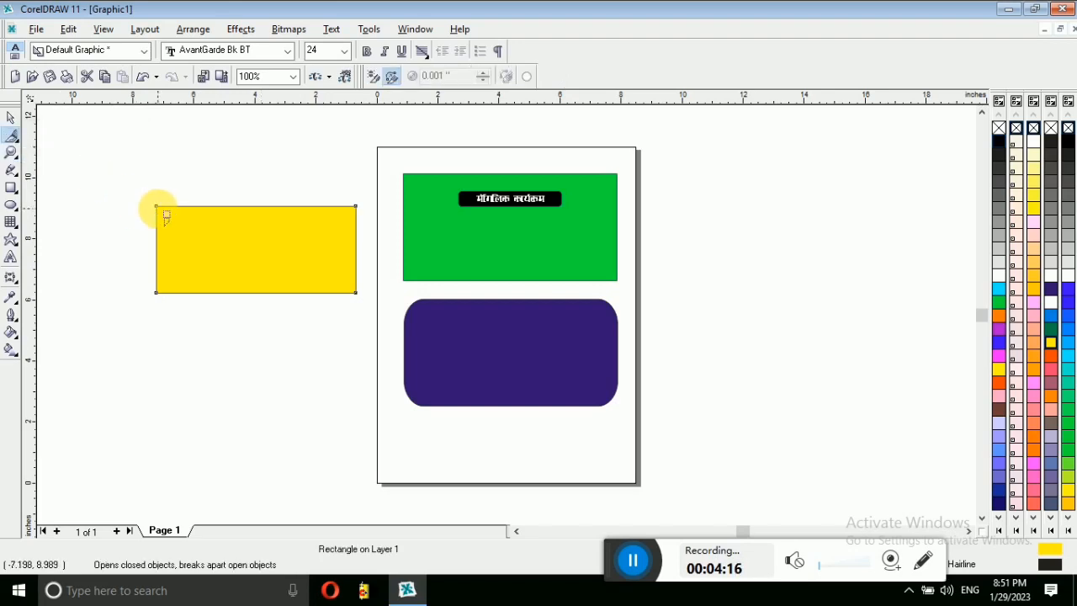
{"action": "left_click", "coordinate": [156, 206]}
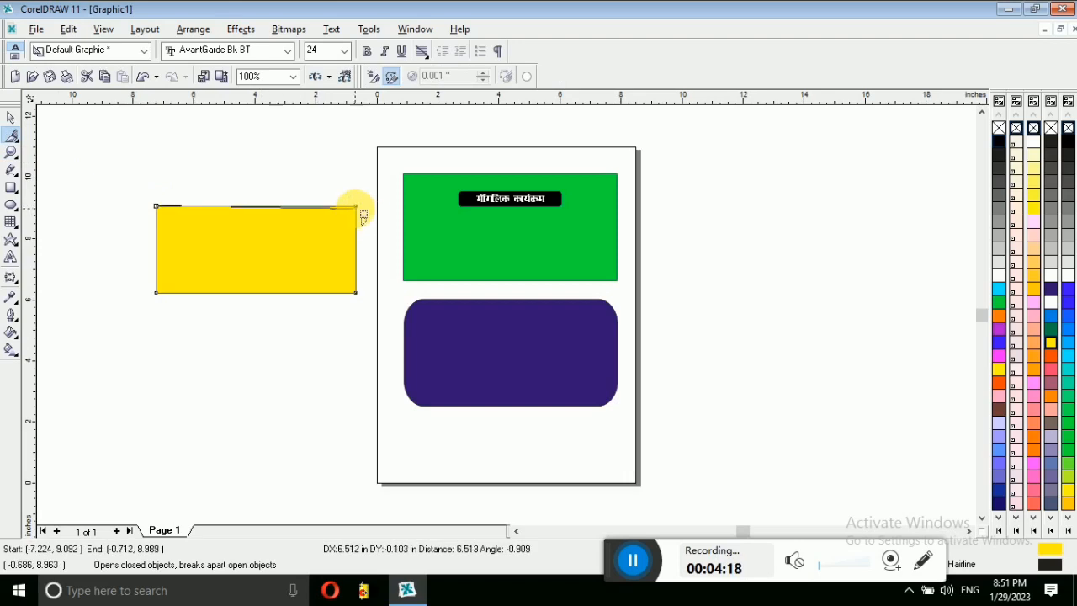
{"action": "left_click", "coordinate": [356, 206]}
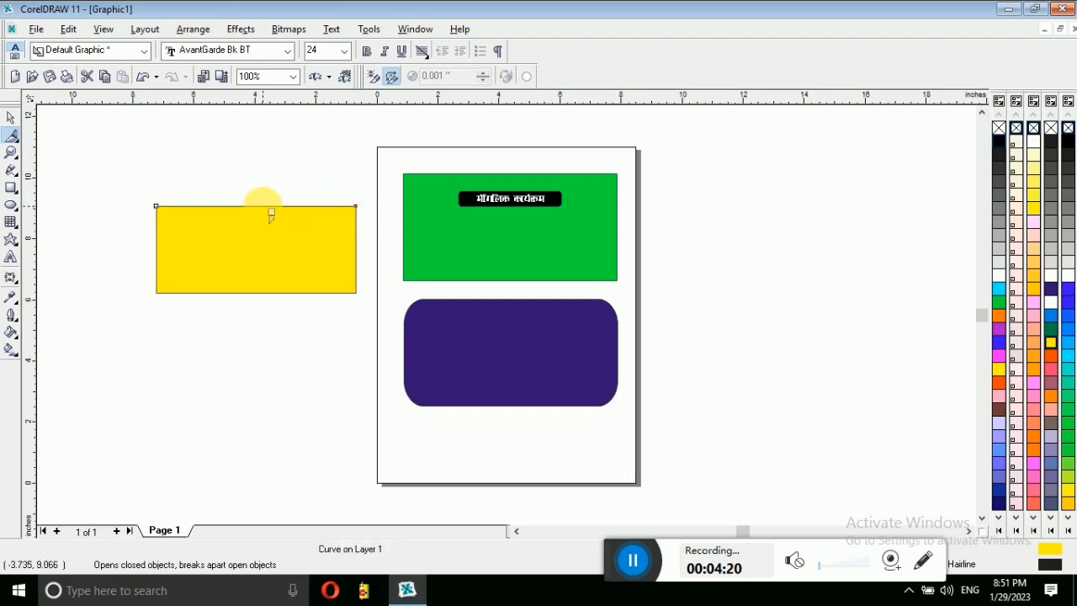
{"action": "left_click", "coordinate": [236, 206]}
{"action": "left_click", "coordinate": [288, 207]}
{"action": "left_click_drag", "start_coordinate": [305, 206], "coordinate": [298, 256]}
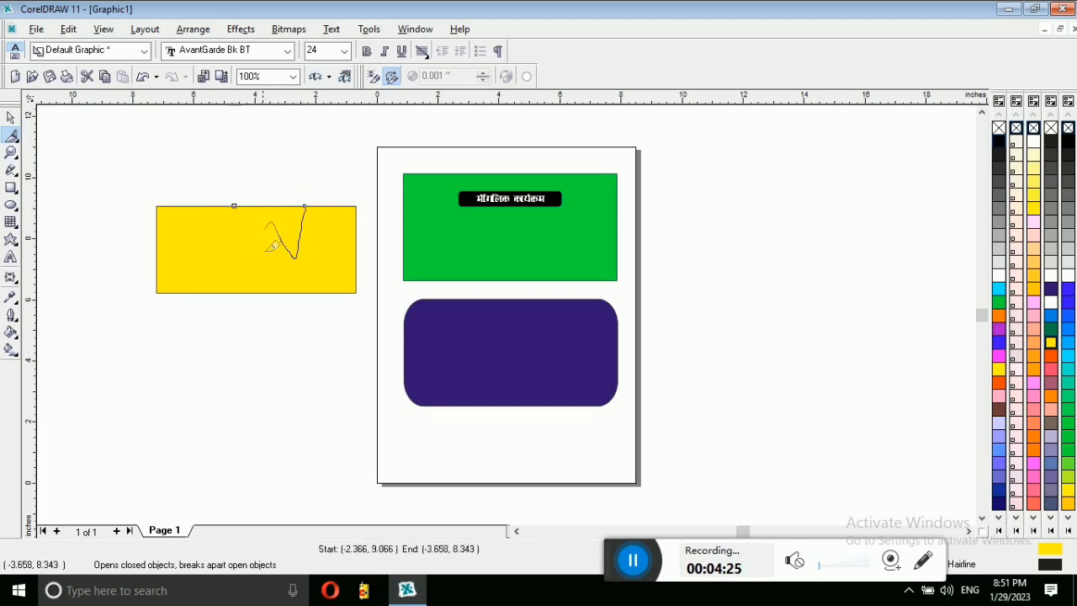
{"action": "left_click_drag", "start_coordinate": [248, 218], "coordinate": [241, 212]}
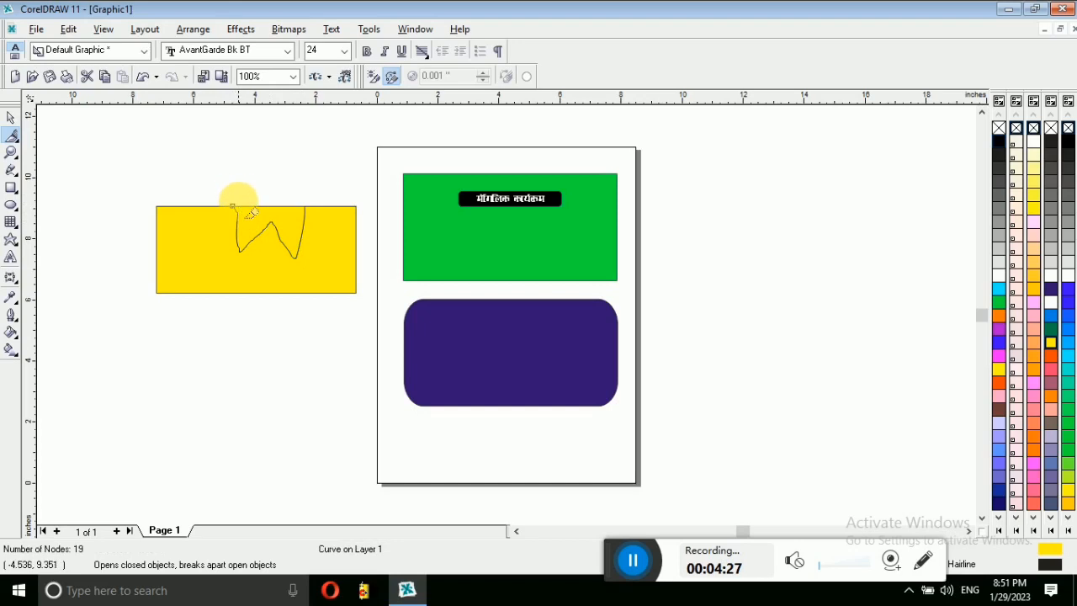
{"action": "left_click", "coordinate": [11, 117]}
{"action": "left_click_drag", "start_coordinate": [279, 239], "coordinate": [195, 178]}
{"action": "left_click_drag", "start_coordinate": [284, 204], "coordinate": [279, 167]}
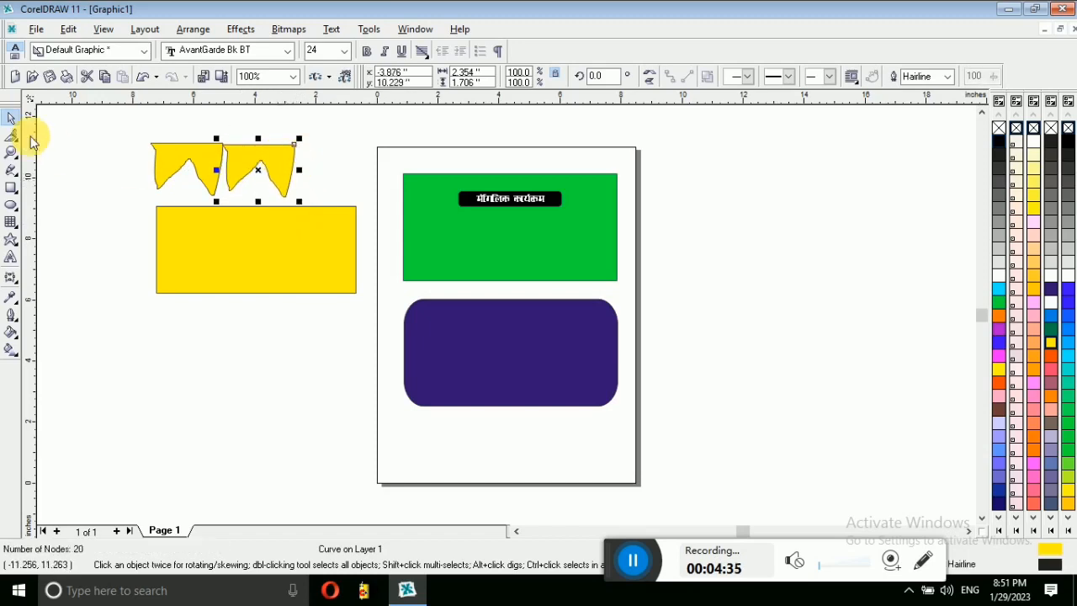
Step: Start another Knife cut, curving from the rectangle's top edge to its bottom-left corner
{"action": "left_click", "coordinate": [13, 140]}
{"action": "left_click", "coordinate": [67, 149]}
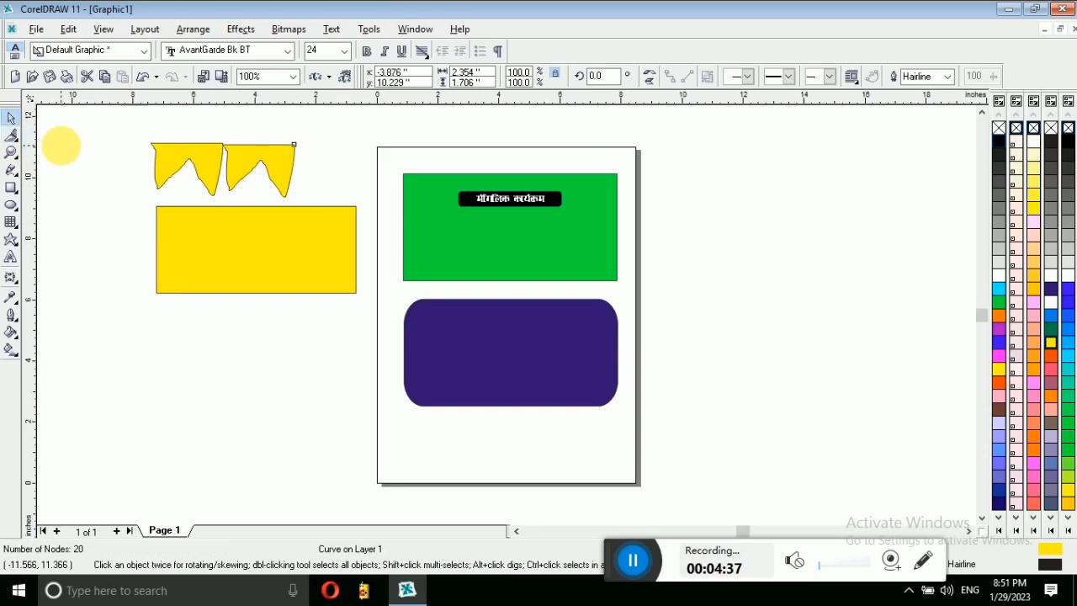
{"action": "left_click", "coordinate": [224, 207]}
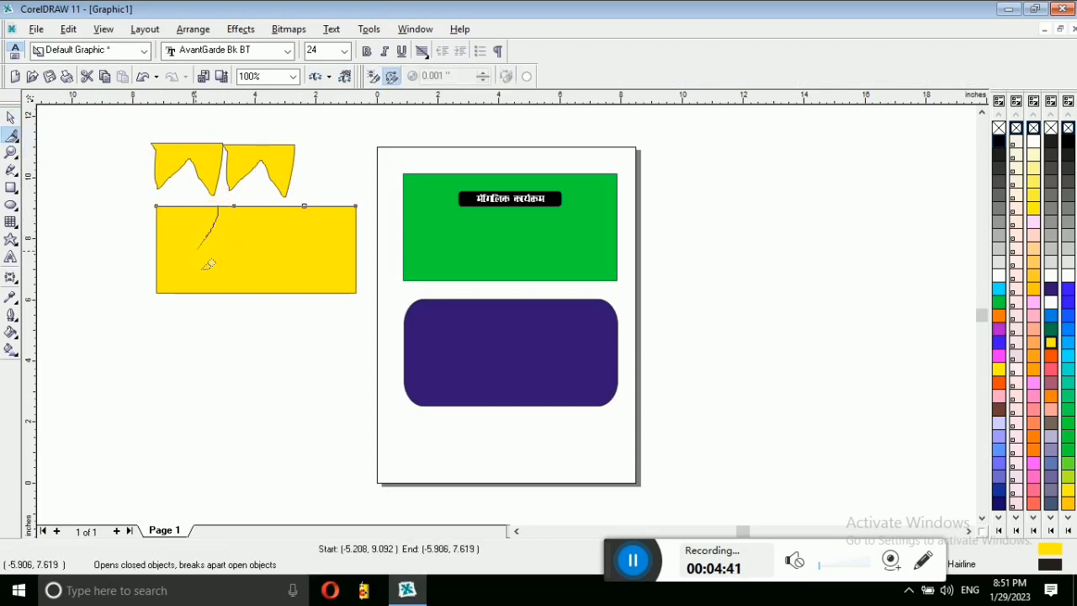
{"action": "mouse_move", "coordinate": [150, 298]}
{"action": "left_mouse_down"}
{"action": "mouse_move", "coordinate": [154, 206]}
{"action": "mouse_move", "coordinate": [224, 207]}
{"action": "left_mouse_up"}
Step: Arrange the cut pieces in a row of three pennants below the yellow rectangle
{"action": "left_click", "coordinate": [11, 118]}
{"action": "left_click_drag", "start_coordinate": [224, 255], "coordinate": [357, 190]}
{"action": "left_click_drag", "start_coordinate": [190, 232], "coordinate": [193, 373]}
{"action": "left_click_drag", "start_coordinate": [341, 206], "coordinate": [327, 362]}
Step: Colour the right pennant orange and the last pennant green
{"action": "left_click", "coordinate": [999, 383]}
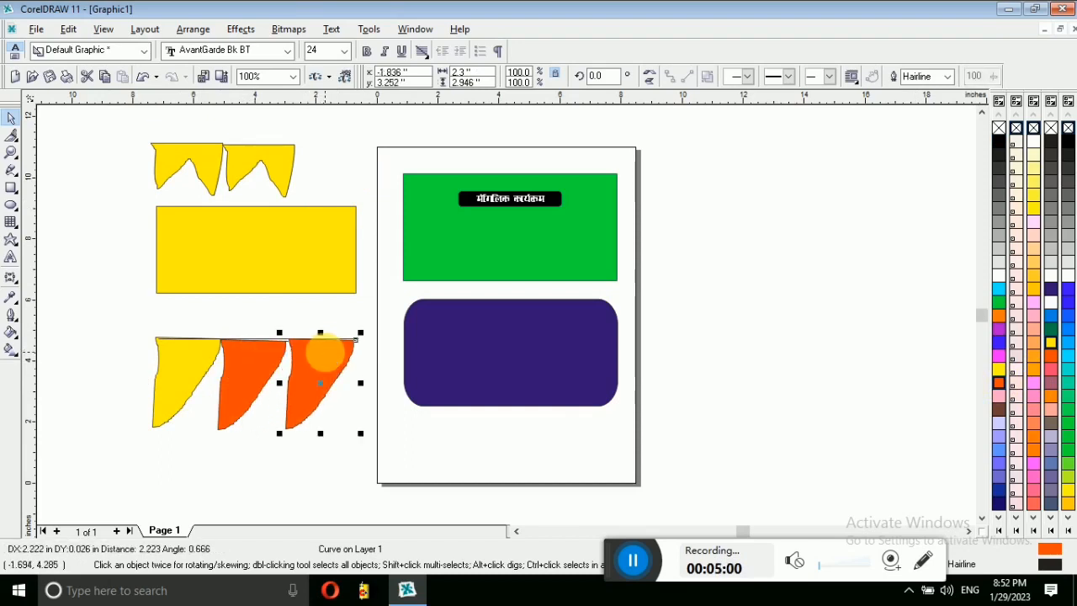
{"action": "left_click", "coordinate": [998, 302]}
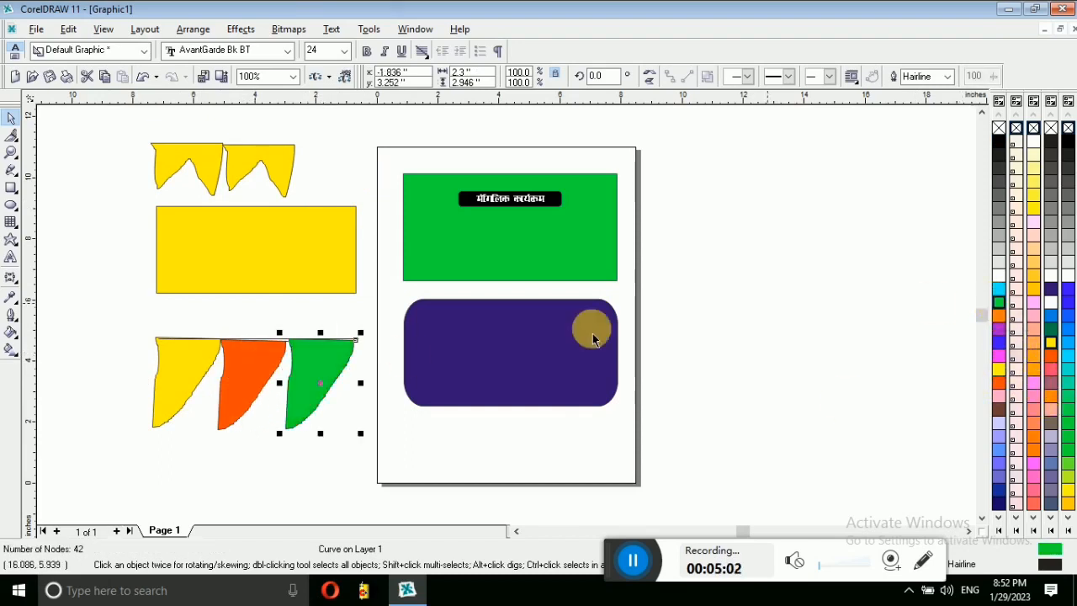
{"action": "left_click_drag", "start_coordinate": [168, 339], "coordinate": [400, 485]}
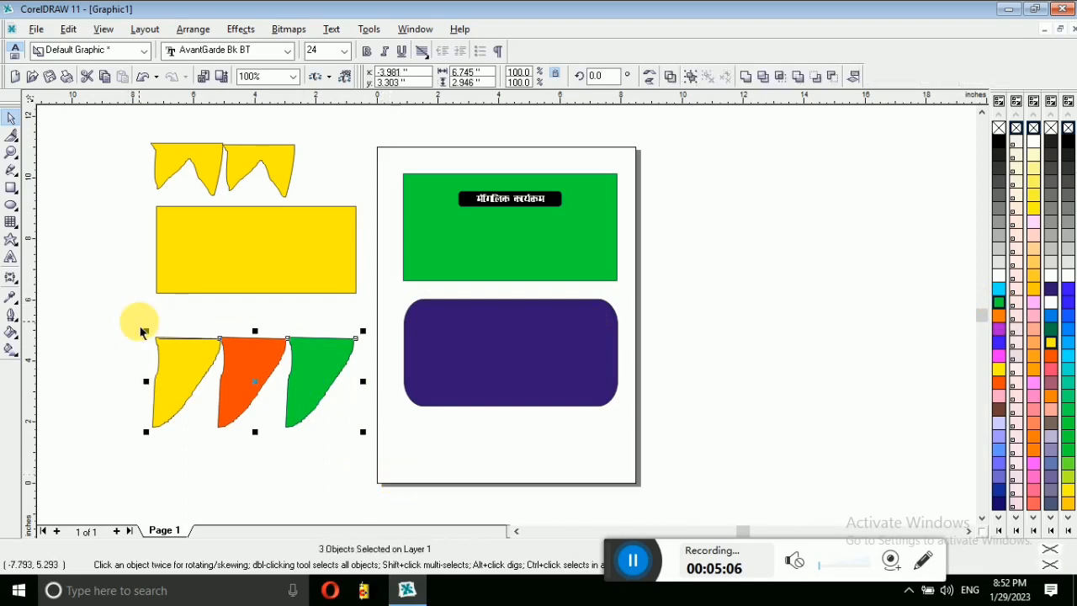
{"action": "left_click", "coordinate": [132, 217]}
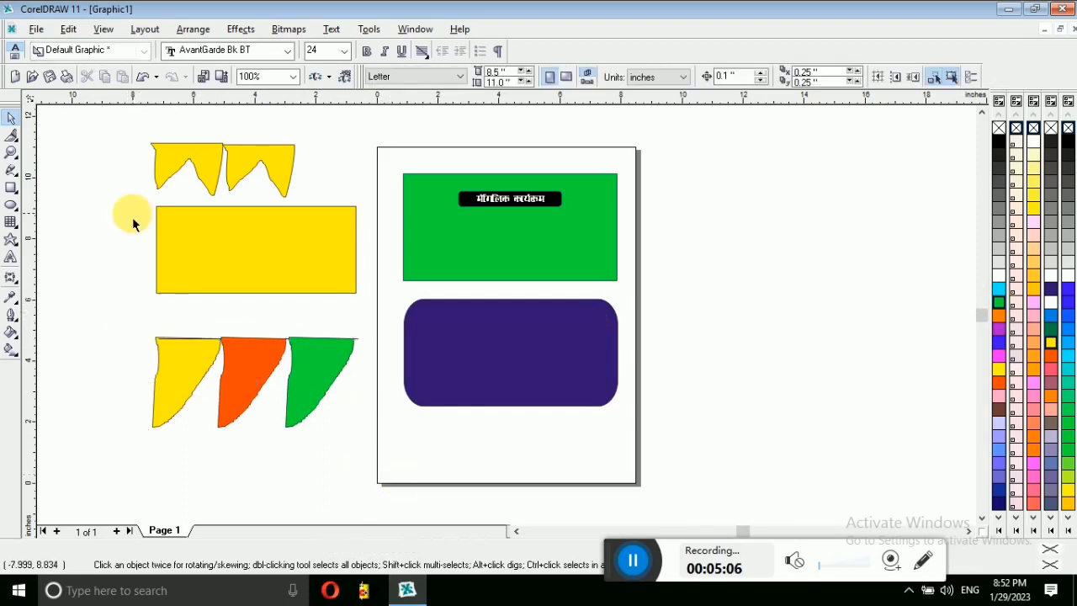
Step: Switch to the Eraser tool and clear the prompts asking for a selected object
{"action": "left_click", "coordinate": [12, 137]}
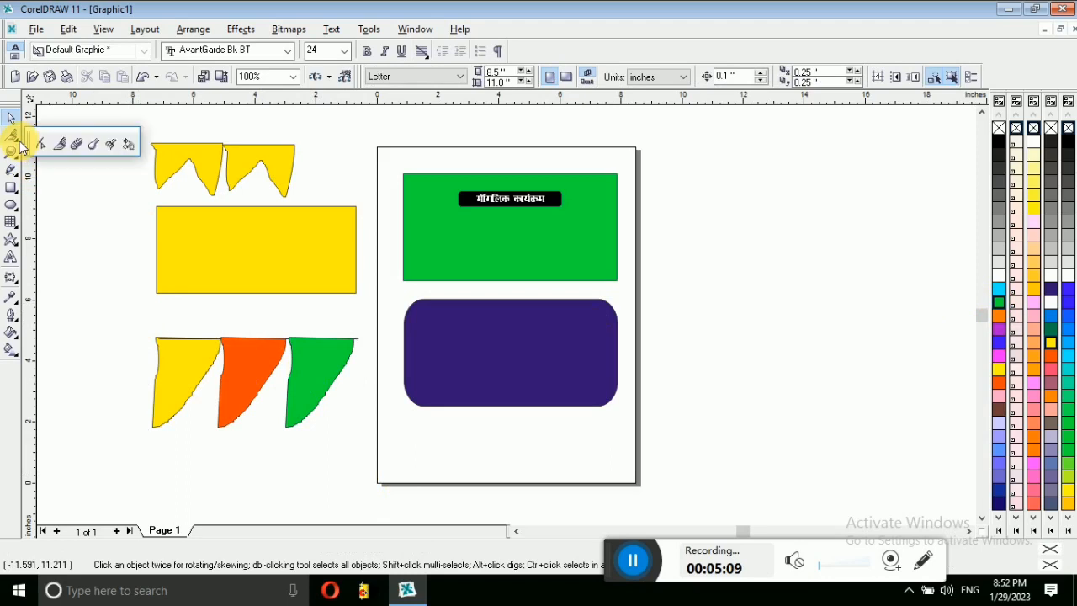
{"action": "left_click", "coordinate": [77, 144]}
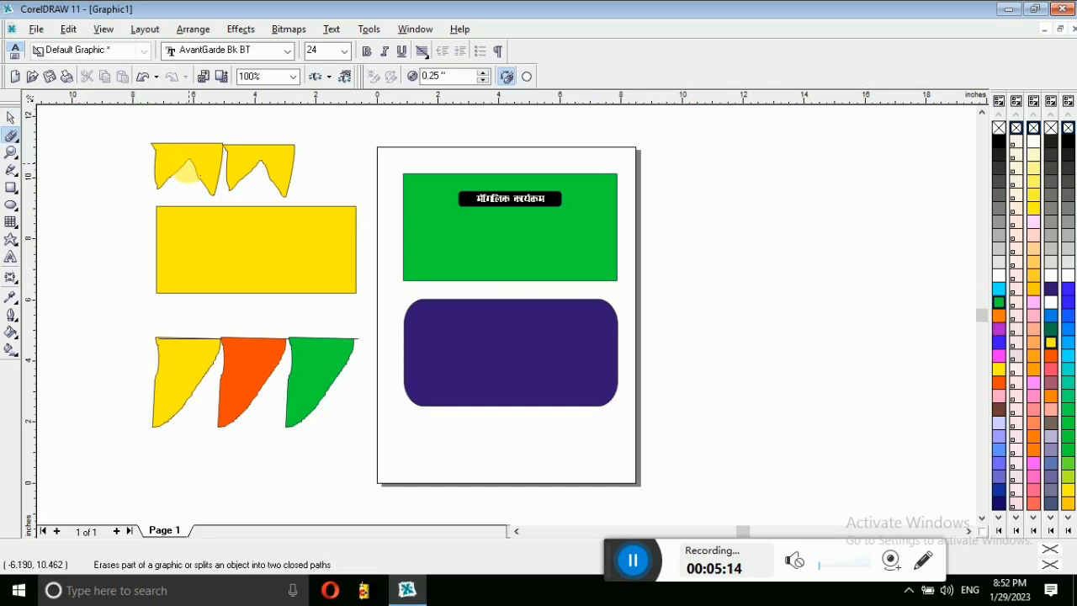
{"action": "left_click", "coordinate": [148, 149]}
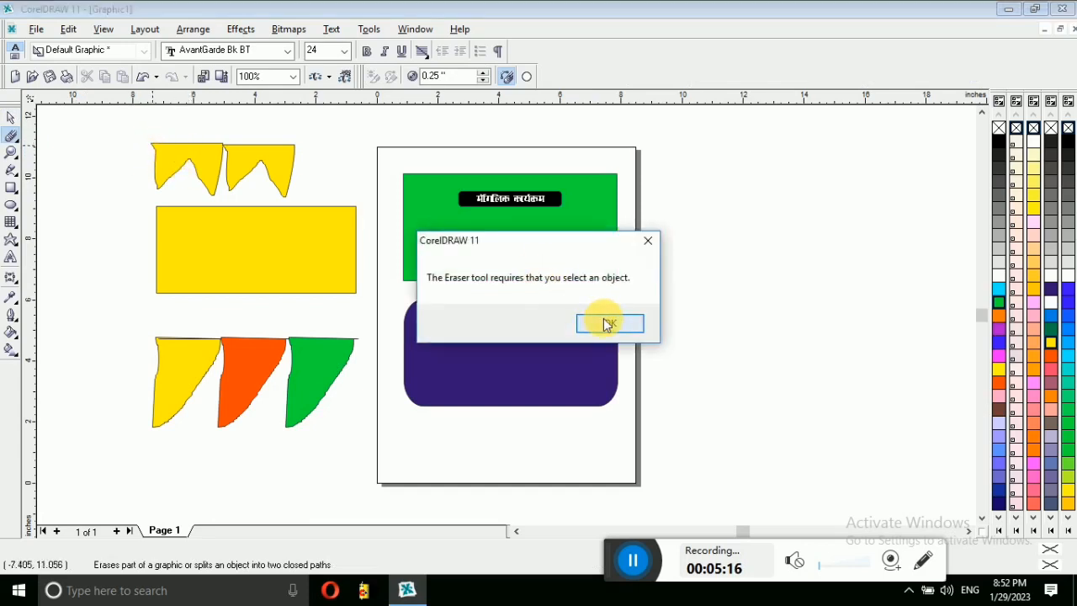
{"action": "left_click", "coordinate": [611, 320]}
{"action": "left_click", "coordinate": [177, 168]}
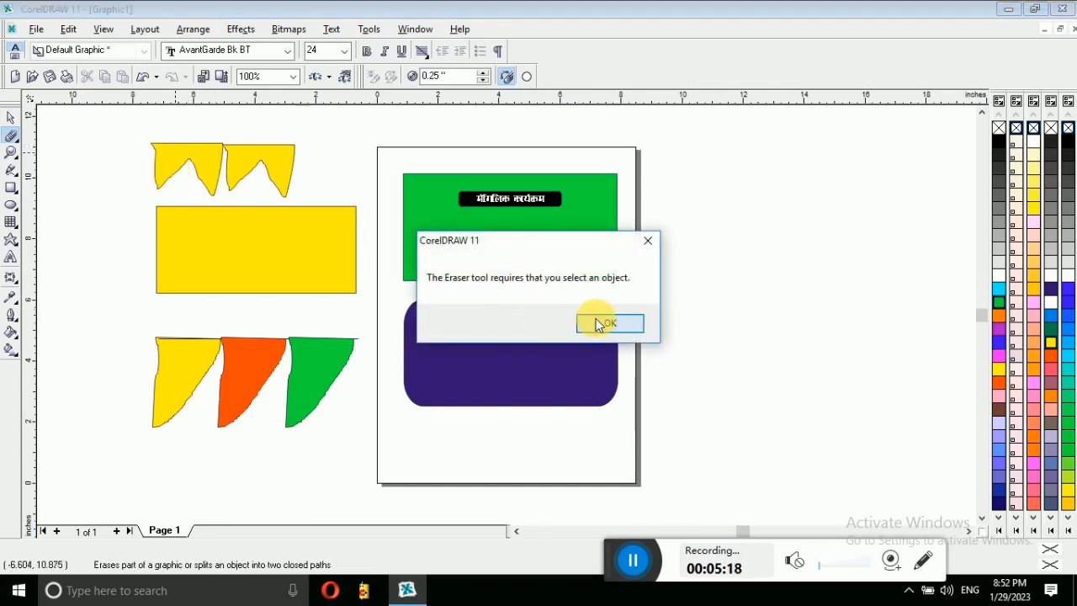
{"action": "left_click", "coordinate": [611, 320]}
Step: Erase the top-left yellow flag, then drag the portrait photo from the desktop onto the page
{"action": "left_click", "coordinate": [11, 117]}
{"action": "left_click", "coordinate": [176, 156]}
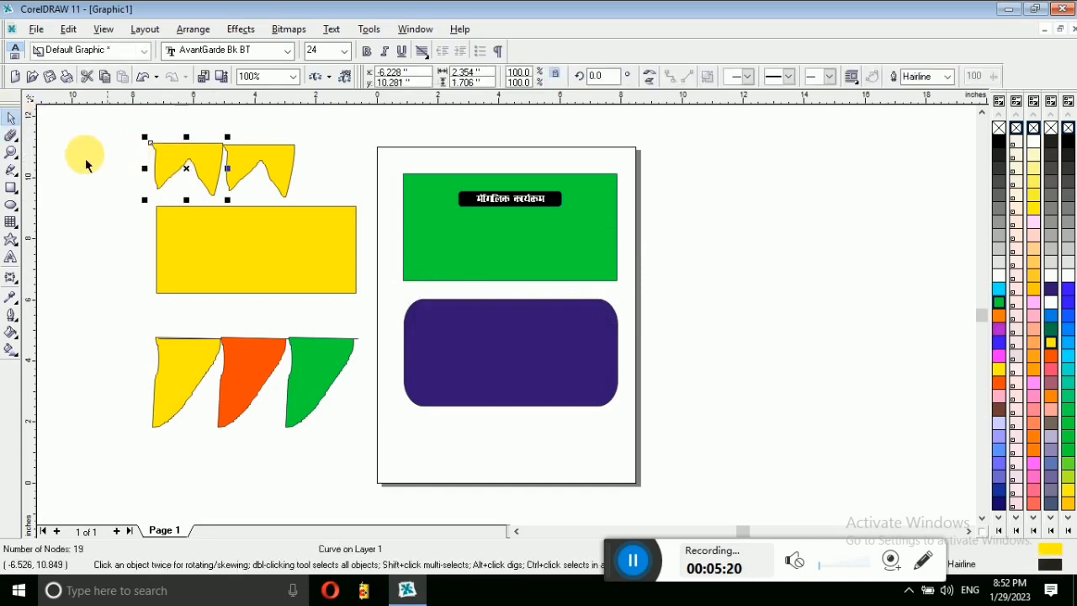
{"action": "left_click", "coordinate": [11, 134]}
{"action": "mouse_move", "coordinate": [150, 143]}
{"action": "left_mouse_down"}
{"action": "mouse_move", "coordinate": [160, 177]}
{"action": "mouse_move", "coordinate": [162, 152]}
{"action": "mouse_move", "coordinate": [166, 162]}
{"action": "mouse_move", "coordinate": [183, 148]}
{"action": "mouse_move", "coordinate": [183, 172]}
{"action": "mouse_move", "coordinate": [176, 148]}
{"action": "mouse_move", "coordinate": [203, 143]}
{"action": "mouse_move", "coordinate": [202, 171]}
{"action": "mouse_move", "coordinate": [197, 150]}
{"action": "mouse_move", "coordinate": [219, 145]}
{"action": "mouse_move", "coordinate": [209, 193]}
{"action": "mouse_move", "coordinate": [194, 181]}
{"action": "mouse_move", "coordinate": [204, 189]}
{"action": "mouse_move", "coordinate": [208, 159]}
{"action": "mouse_move", "coordinate": [154, 180]}
{"action": "left_mouse_up"}
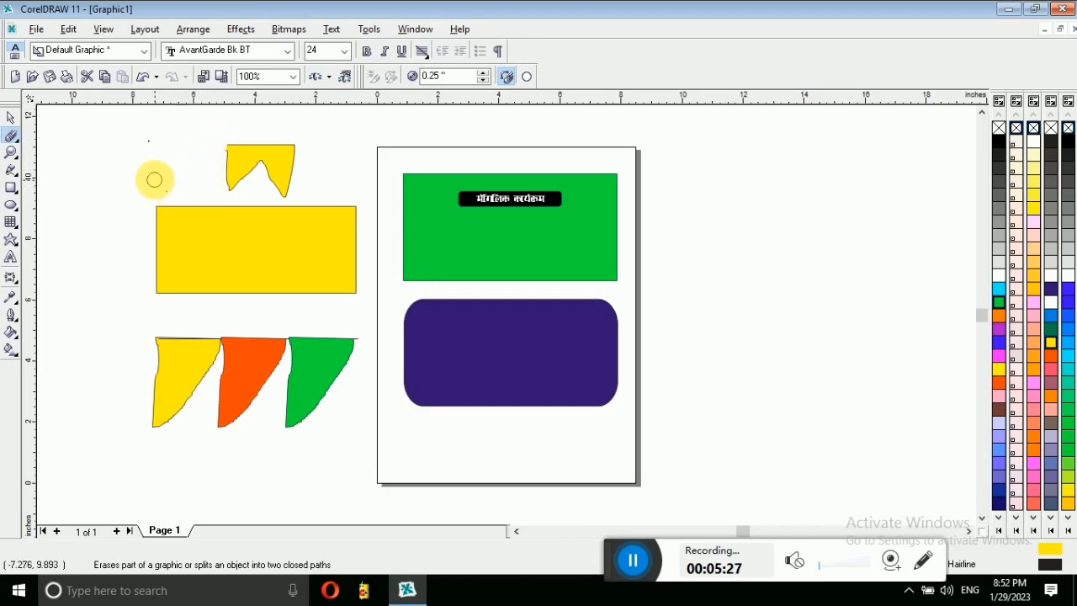
{"action": "double_click", "coordinate": [168, 7]}
{"action": "left_click_drag", "start_coordinate": [580, 187], "coordinate": [639, 184]}
Step: Shrink the portrait photo and place it beside the green box
{"action": "double_click", "coordinate": [641, 24]}
{"action": "left_click_drag", "start_coordinate": [484, 223], "coordinate": [643, 334]}
{"action": "left_click_drag", "start_coordinate": [446, 180], "coordinate": [632, 360]}
{"action": "left_click_drag", "start_coordinate": [704, 431], "coordinate": [724, 247]}
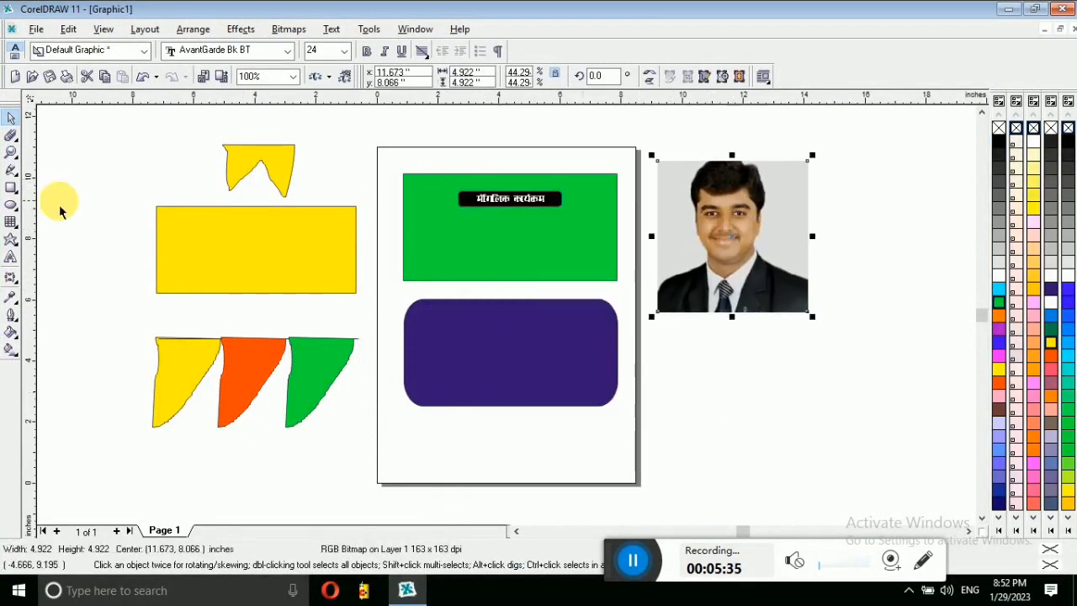
Step: Erase the grey background around the man's head, shoulders and along the photo's top edge
{"action": "left_click", "coordinate": [11, 135]}
{"action": "mouse_move", "coordinate": [657, 160]}
{"action": "left_mouse_down"}
{"action": "mouse_move", "coordinate": [653, 186]}
{"action": "mouse_move", "coordinate": [669, 152]}
{"action": "mouse_move", "coordinate": [663, 203]}
{"action": "mouse_move", "coordinate": [649, 212]}
{"action": "mouse_move", "coordinate": [681, 152]}
{"action": "mouse_move", "coordinate": [686, 177]}
{"action": "left_mouse_up"}
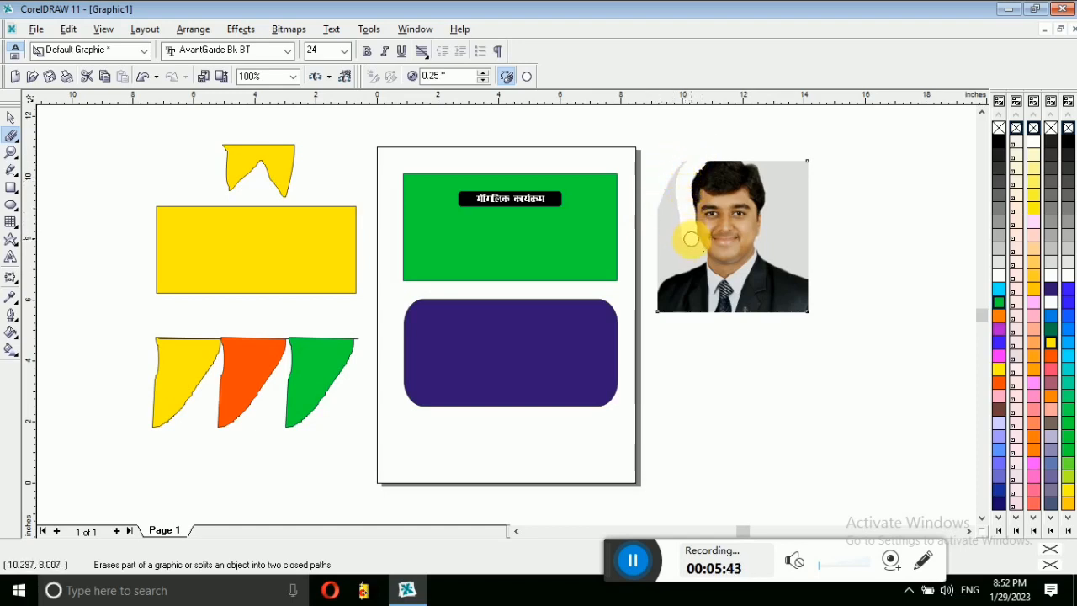
{"action": "left_click_drag", "start_coordinate": [687, 261], "coordinate": [651, 288]}
{"action": "mouse_move", "coordinate": [680, 253]}
{"action": "left_mouse_down"}
{"action": "mouse_move", "coordinate": [655, 250]}
{"action": "mouse_move", "coordinate": [665, 180]}
{"action": "mouse_move", "coordinate": [682, 157]}
{"action": "mouse_move", "coordinate": [666, 231]}
{"action": "mouse_move", "coordinate": [678, 205]}
{"action": "left_mouse_up"}
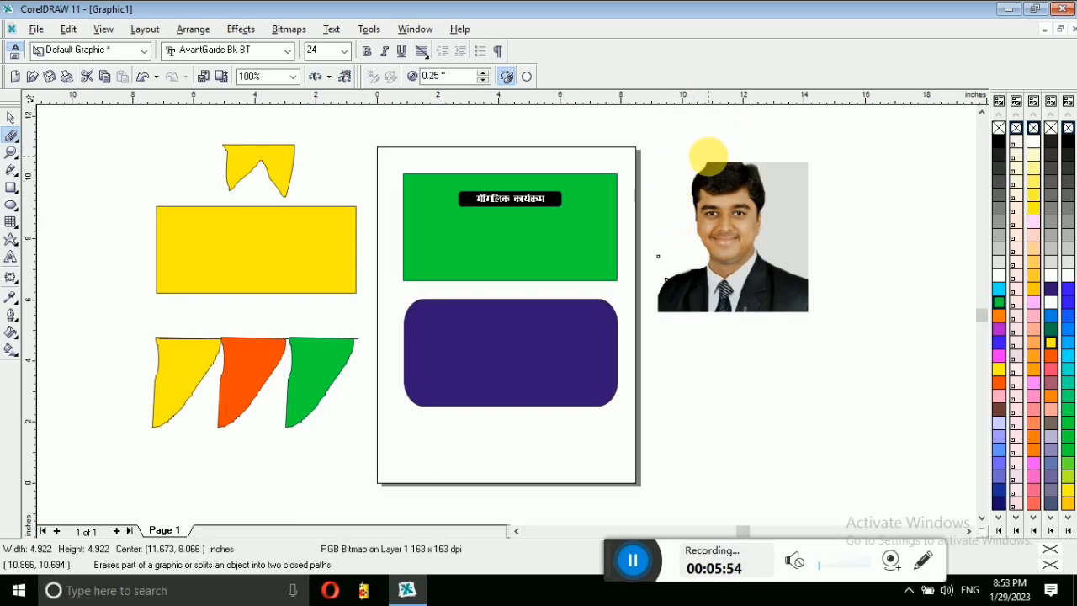
{"action": "left_click", "coordinate": [708, 156]}
{"action": "left_click", "coordinate": [746, 156]}
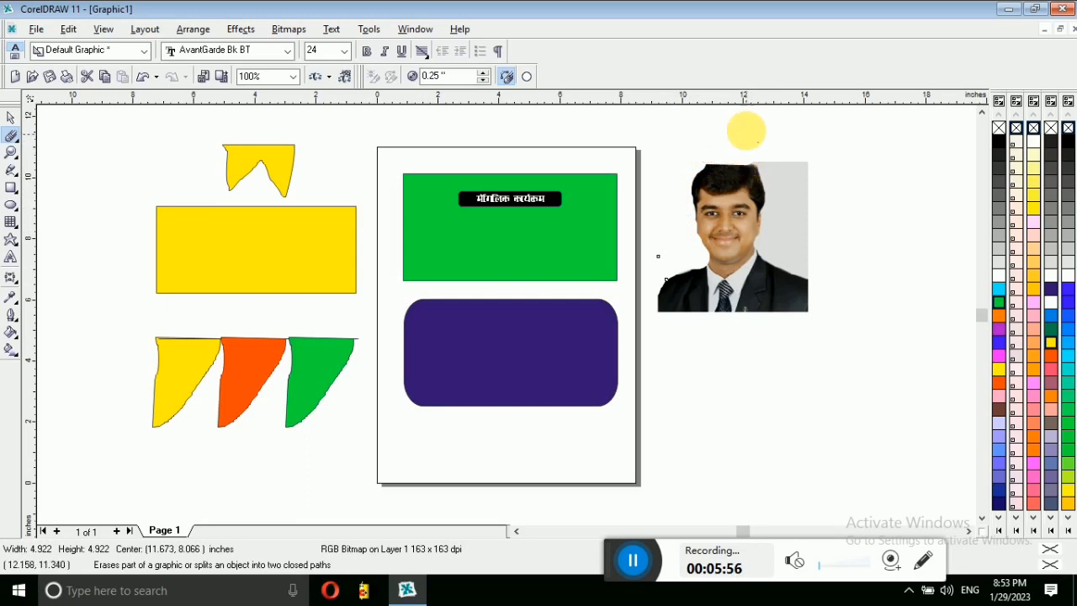
{"action": "mouse_move", "coordinate": [815, 170]}
{"action": "left_mouse_down"}
{"action": "mouse_move", "coordinate": [762, 161]}
{"action": "mouse_move", "coordinate": [791, 187]}
{"action": "mouse_move", "coordinate": [791, 174]}
{"action": "mouse_move", "coordinate": [803, 210]}
{"action": "mouse_move", "coordinate": [800, 198]}
{"action": "left_mouse_up"}
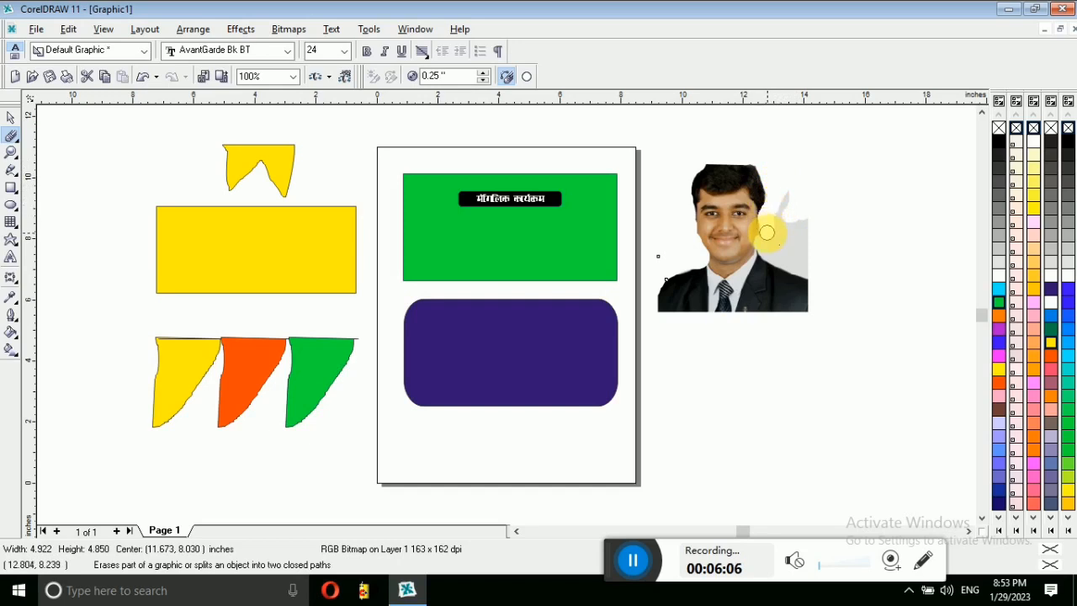
{"action": "mouse_move", "coordinate": [771, 251]}
{"action": "left_mouse_down"}
{"action": "mouse_move", "coordinate": [814, 275]}
{"action": "mouse_move", "coordinate": [793, 239]}
{"action": "mouse_move", "coordinate": [792, 190]}
{"action": "mouse_move", "coordinate": [779, 240]}
{"action": "mouse_move", "coordinate": [812, 253]}
{"action": "mouse_move", "coordinate": [804, 221]}
{"action": "left_mouse_up"}
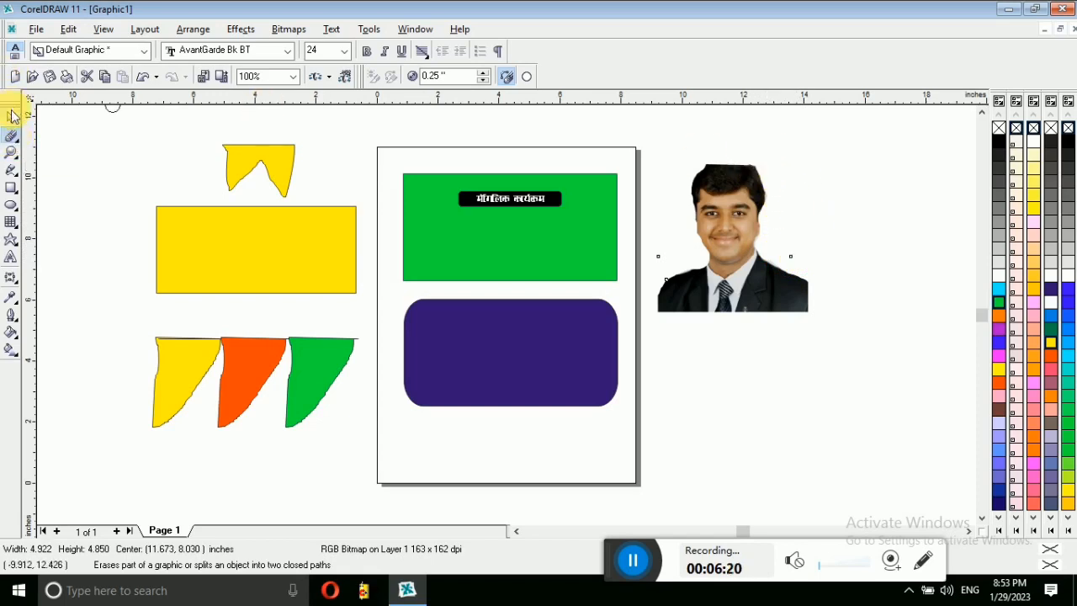
Step: Move the portrait photo onto the green box and shrink it to about 1.335 by 1.316 inches in the bottom-right corner
{"action": "left_click", "coordinate": [11, 118]}
{"action": "left_click", "coordinate": [690, 241]}
{"action": "left_click_drag", "start_coordinate": [764, 236], "coordinate": [493, 284]}
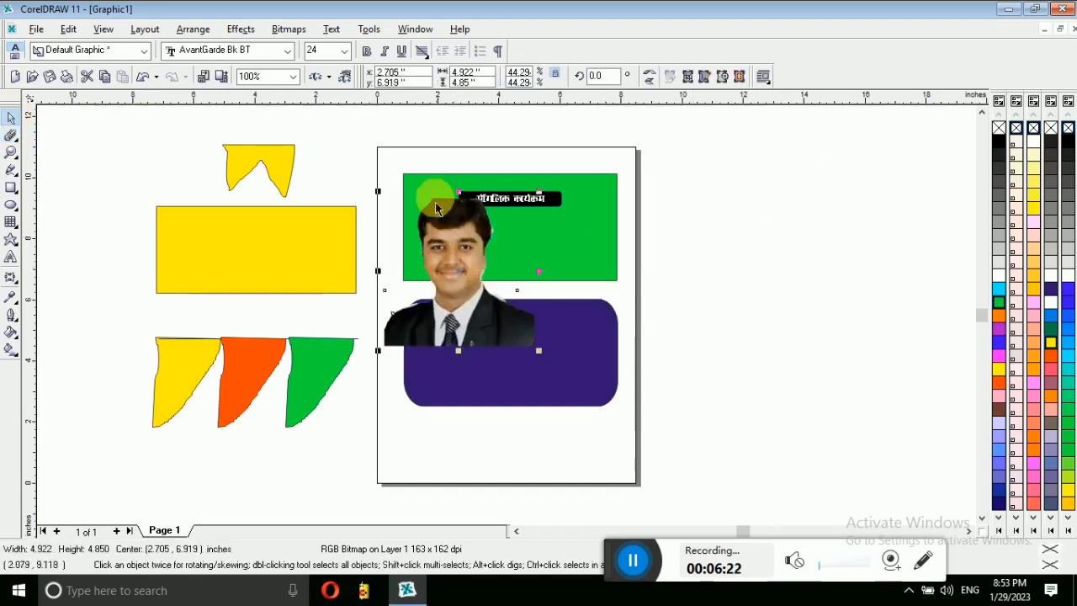
{"action": "left_click_drag", "start_coordinate": [378, 188], "coordinate": [597, 226]}
{"action": "left_click", "coordinate": [729, 254]}
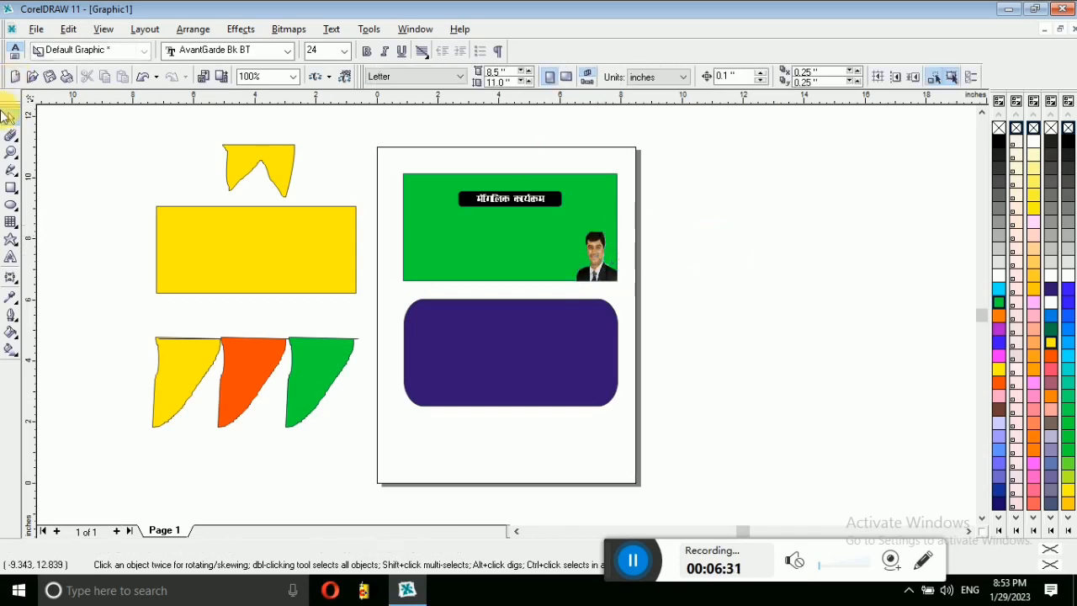
{"action": "left_click", "coordinate": [13, 139]}
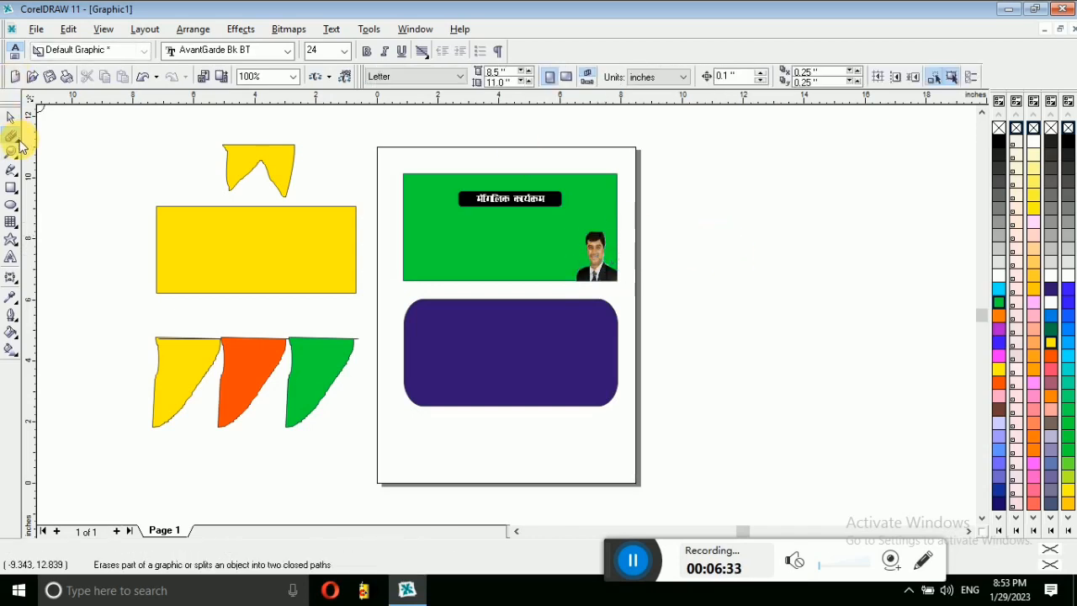
{"action": "left_click", "coordinate": [19, 142]}
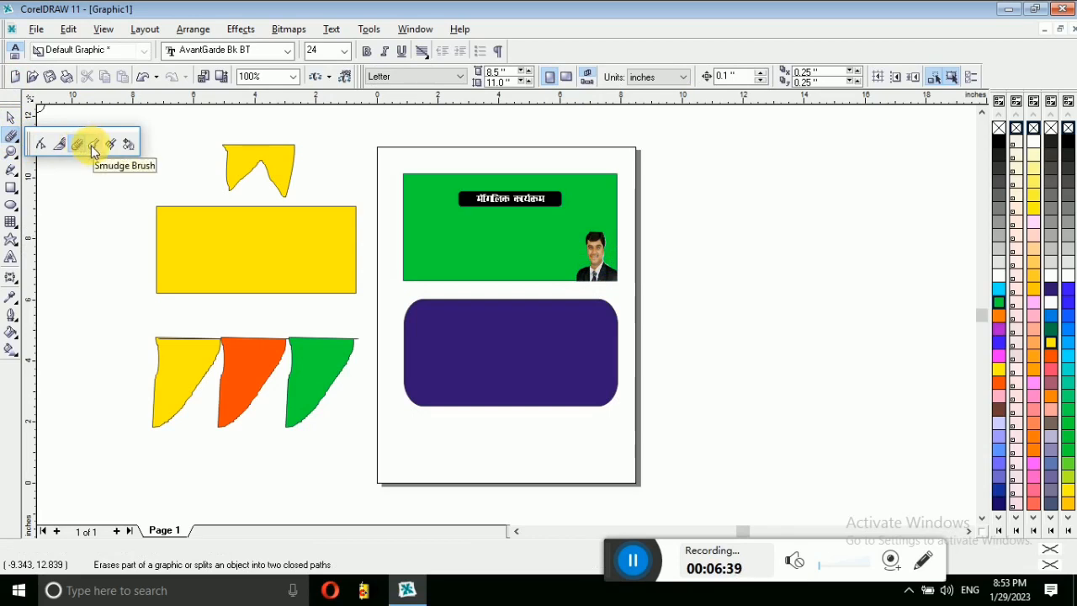
{"action": "left_click", "coordinate": [93, 148]}
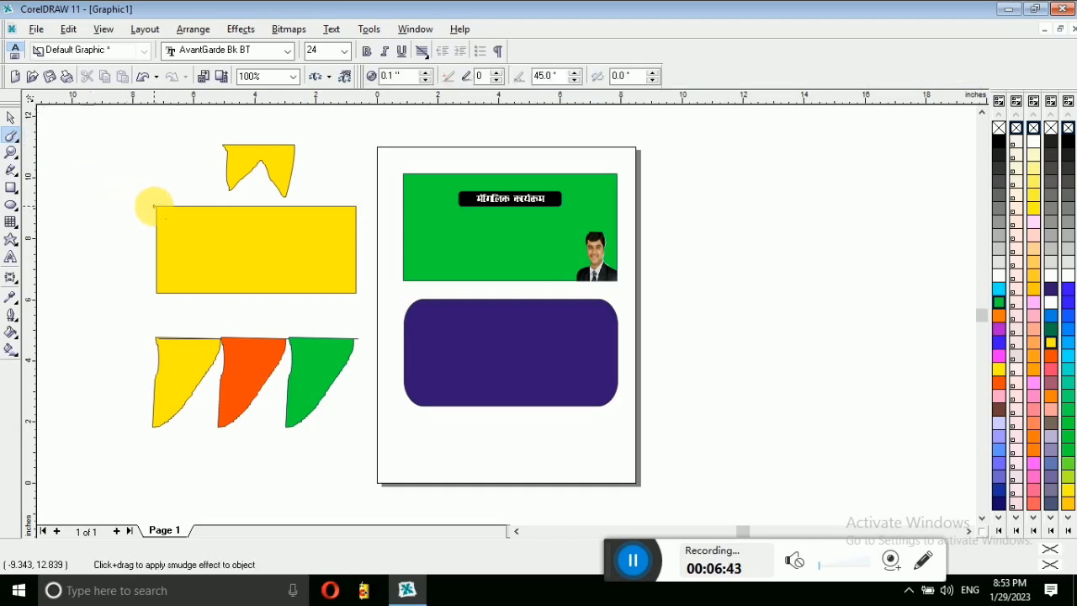
{"action": "left_click", "coordinate": [158, 206]}
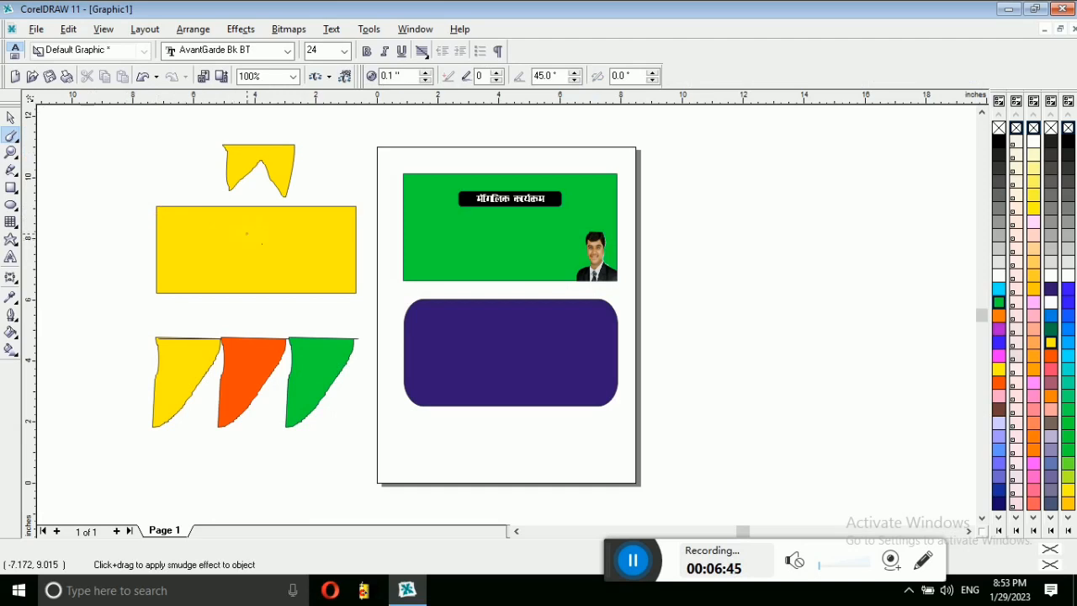
{"action": "left_click", "coordinate": [187, 207]}
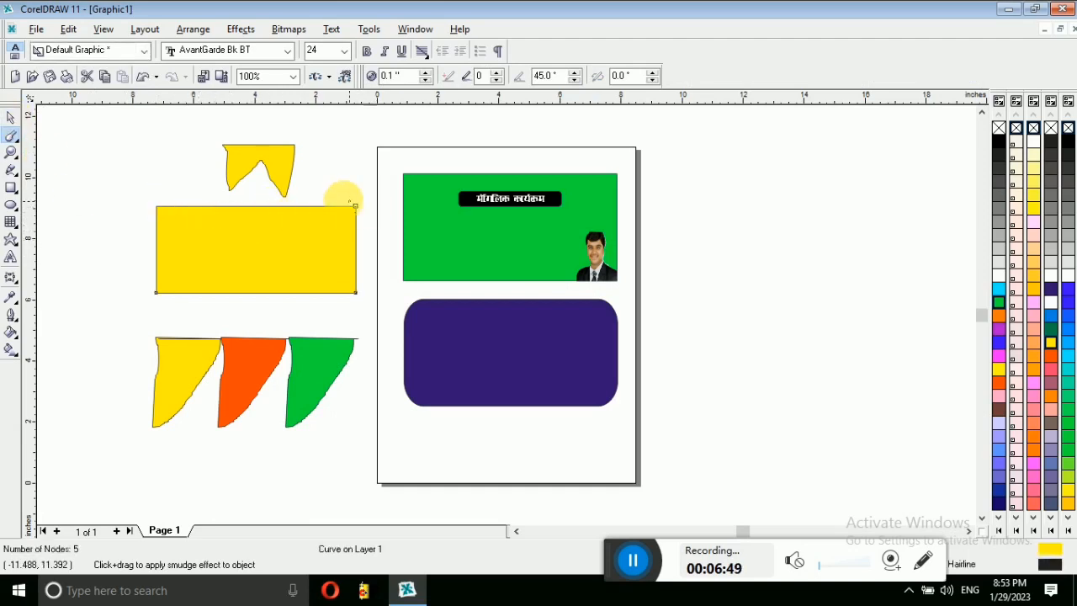
{"action": "left_click_drag", "start_coordinate": [356, 205], "coordinate": [314, 253]}
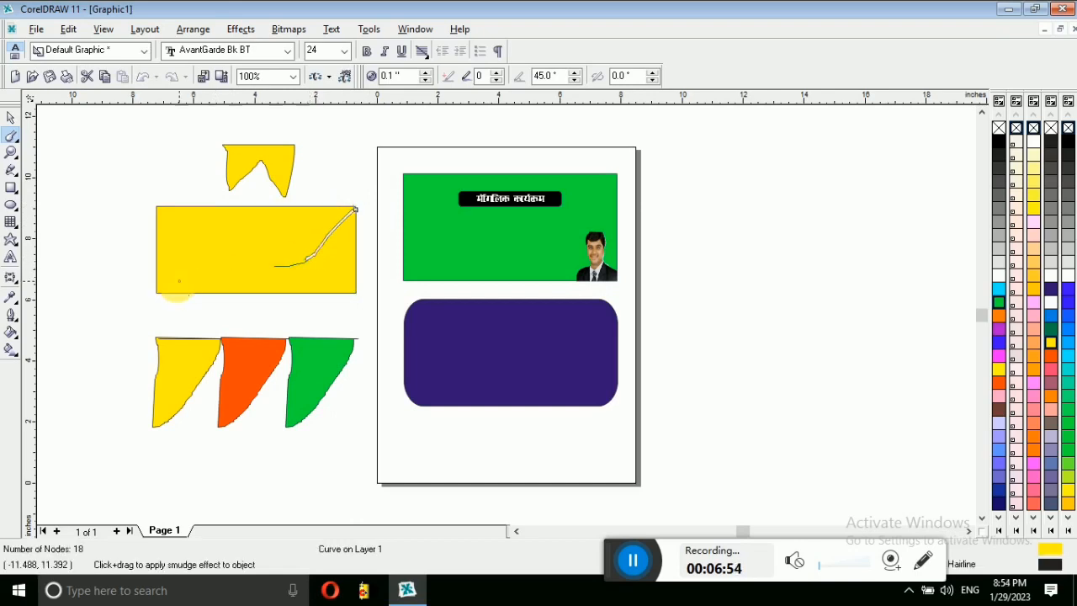
{"action": "left_click_drag", "start_coordinate": [154, 292], "coordinate": [153, 291]}
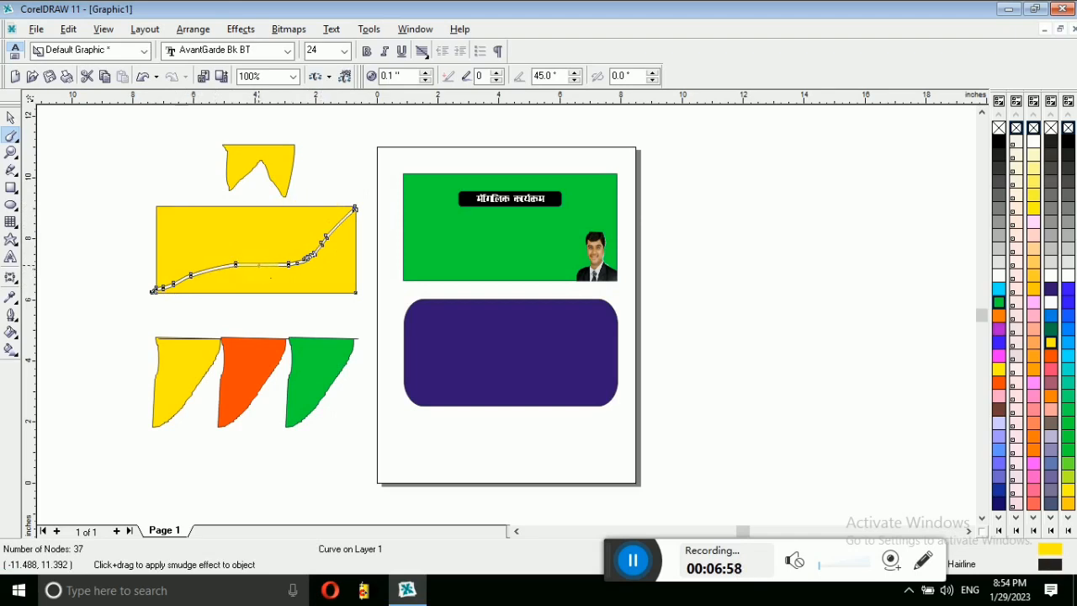
{"action": "left_click_drag", "start_coordinate": [205, 292], "coordinate": [221, 287]}
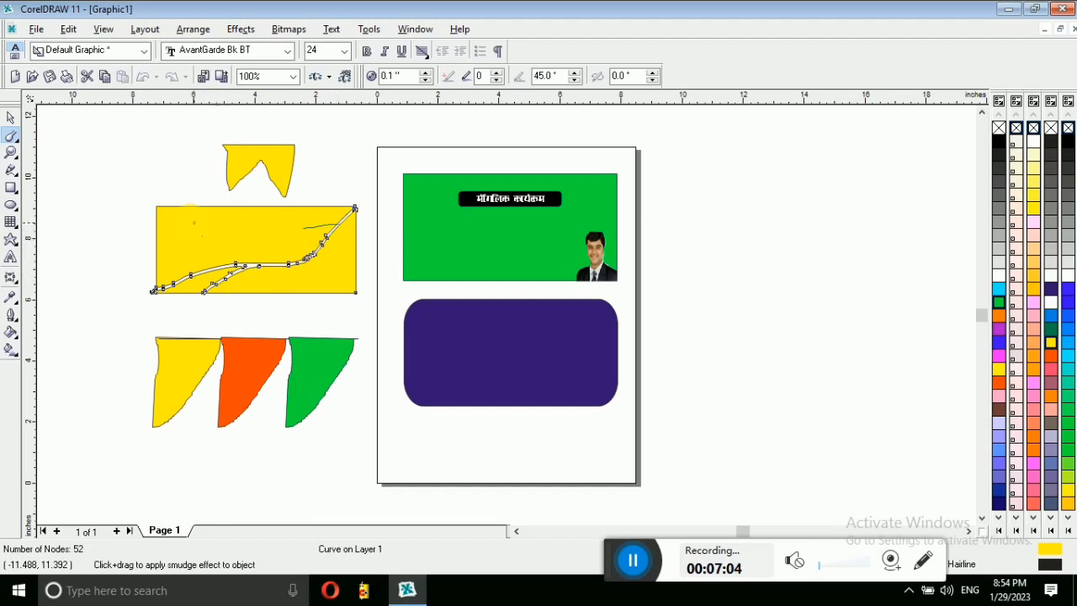
{"action": "left_click_drag", "start_coordinate": [148, 223], "coordinate": [341, 212]}
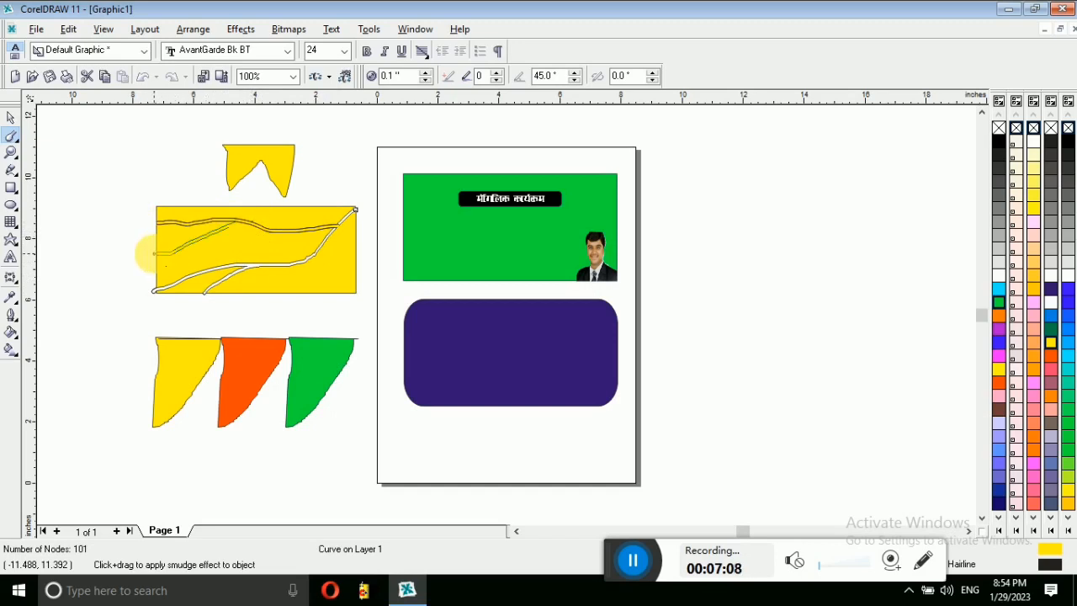
{"action": "left_click_drag", "start_coordinate": [154, 252], "coordinate": [156, 252]}
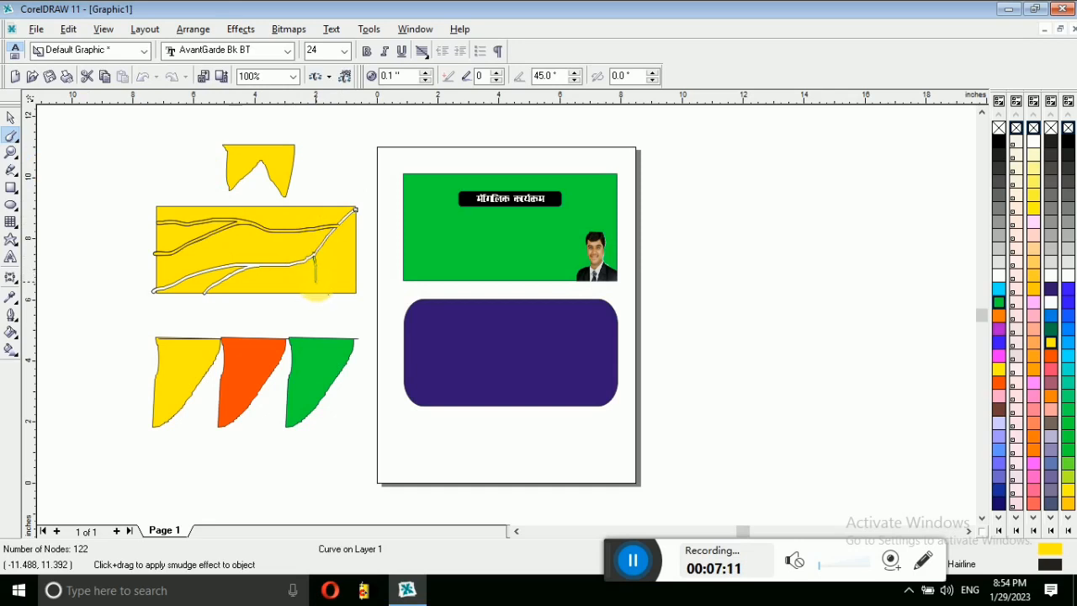
{"action": "left_click_drag", "start_coordinate": [316, 303], "coordinate": [323, 260]}
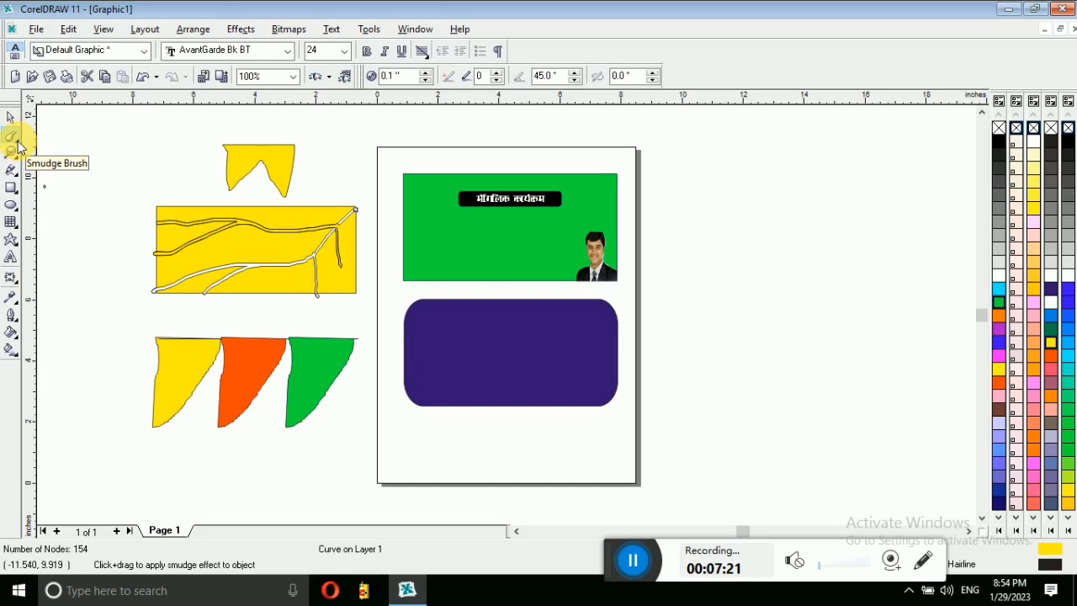
{"action": "left_click", "coordinate": [21, 146]}
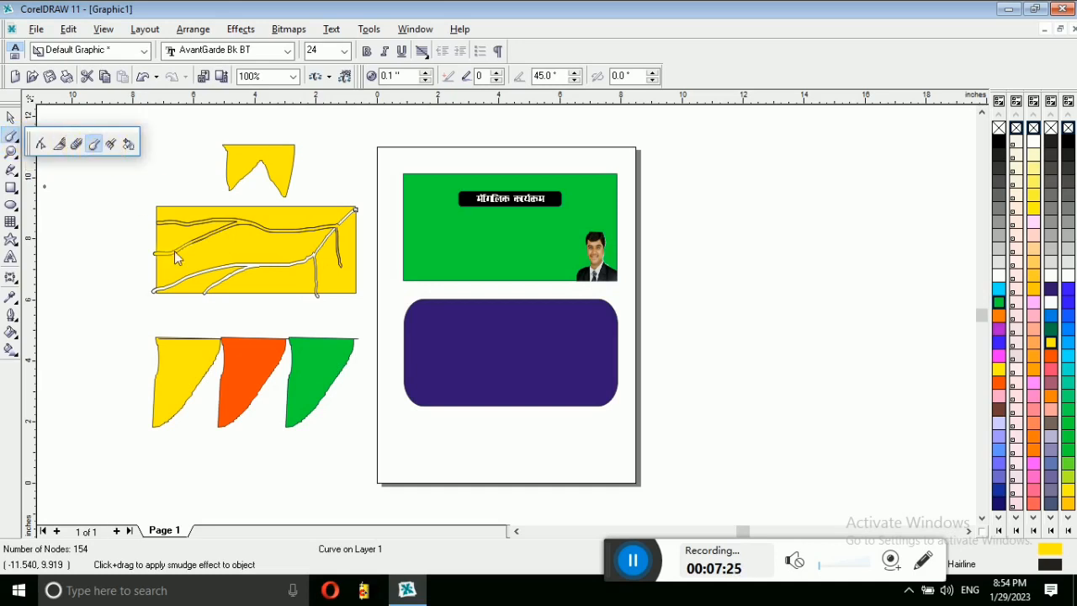
{"action": "left_click", "coordinate": [10, 117]}
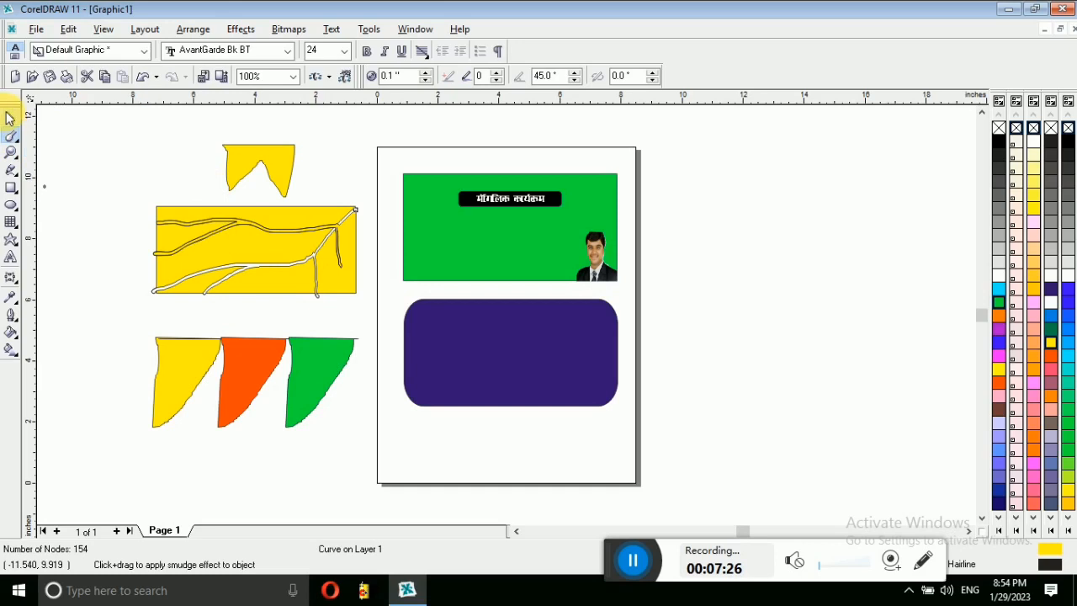
{"action": "left_click", "coordinate": [143, 78]}
{"action": "left_click", "coordinate": [143, 77]}
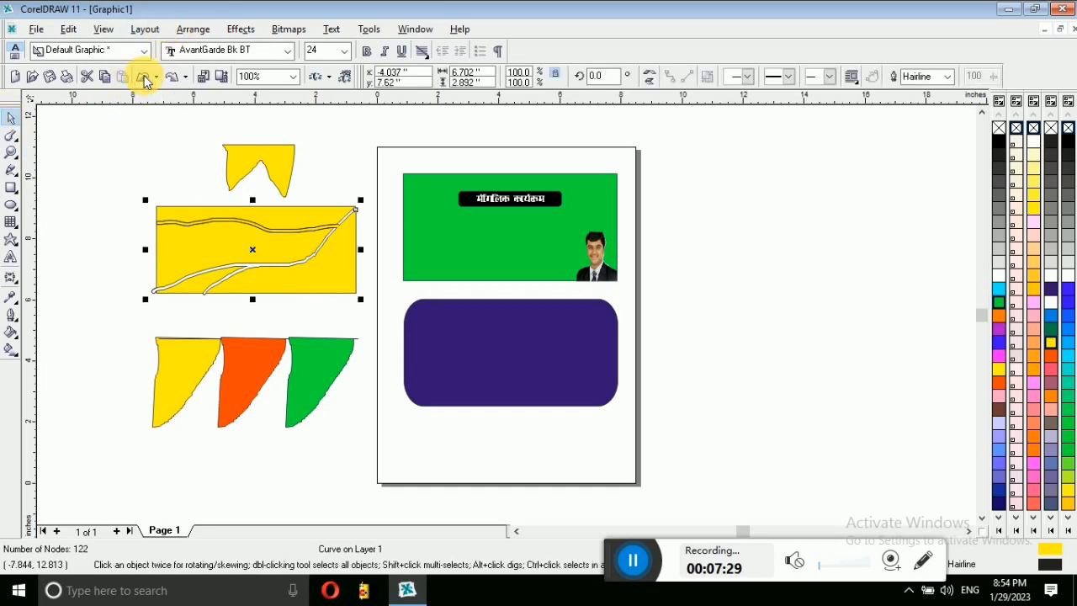
{"action": "left_click", "coordinate": [143, 77]}
{"action": "left_click", "coordinate": [145, 77]}
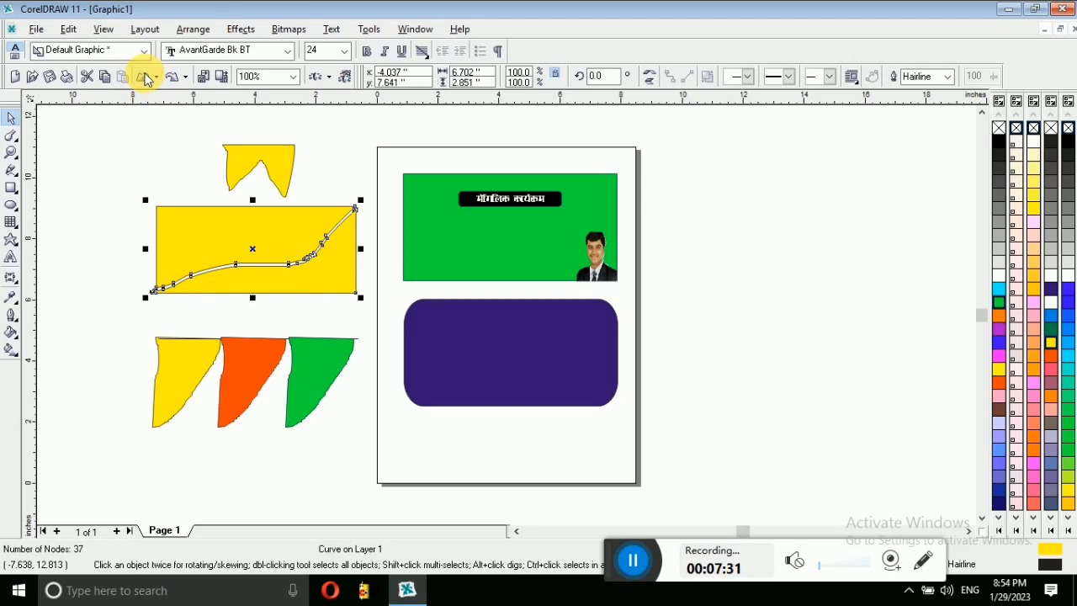
{"action": "left_click", "coordinate": [146, 77]}
{"action": "left_click", "coordinate": [146, 77]}
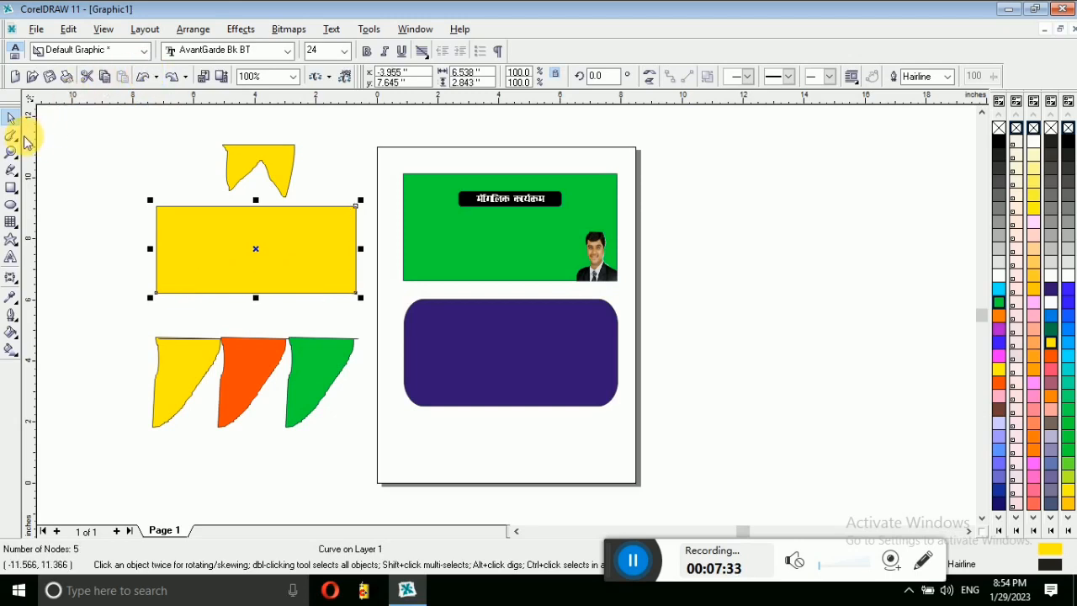
Step: Roughen the yellow rectangle's top edge into jagged spikes with the Roughen Brush
{"action": "left_click", "coordinate": [13, 137]}
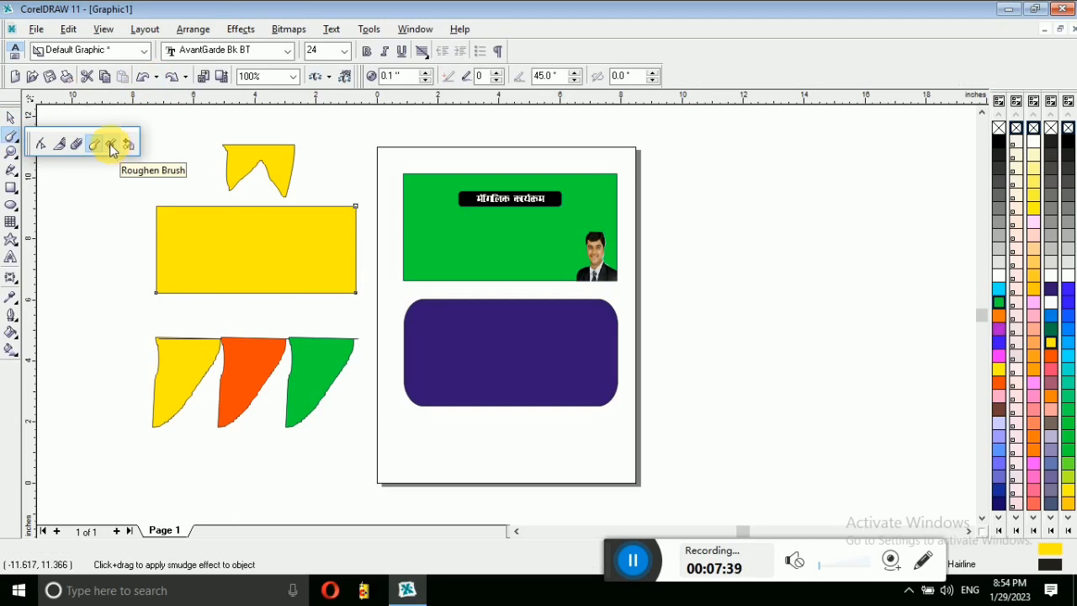
{"action": "left_click", "coordinate": [113, 147]}
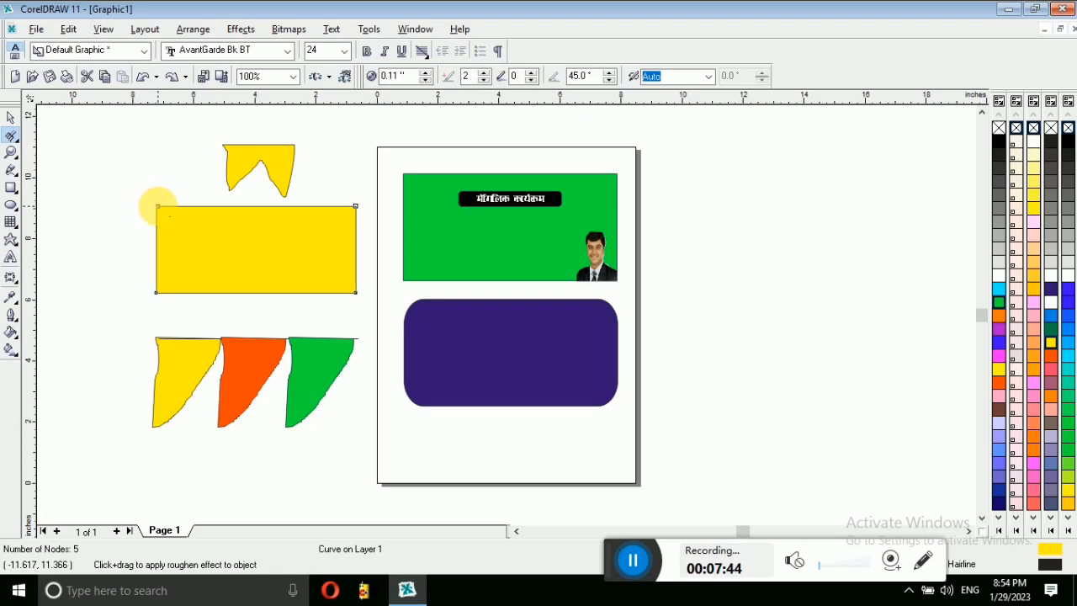
{"action": "mouse_move", "coordinate": [158, 205]}
{"action": "left_mouse_down"}
{"action": "mouse_move", "coordinate": [358, 206]}
{"action": "mouse_move", "coordinate": [347, 207]}
{"action": "left_mouse_up"}
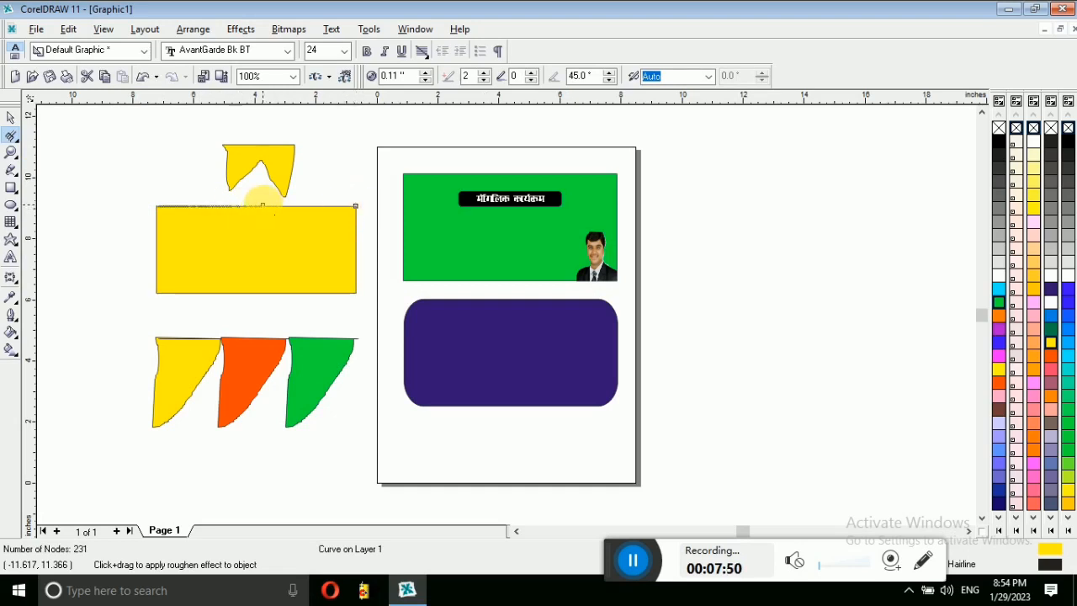
{"action": "mouse_move", "coordinate": [309, 205]}
{"action": "left_mouse_down"}
{"action": "mouse_move", "coordinate": [154, 197]}
{"action": "mouse_move", "coordinate": [244, 228]}
{"action": "left_mouse_up"}
{"action": "left_click", "coordinate": [12, 154]}
{"action": "left_click", "coordinate": [12, 120]}
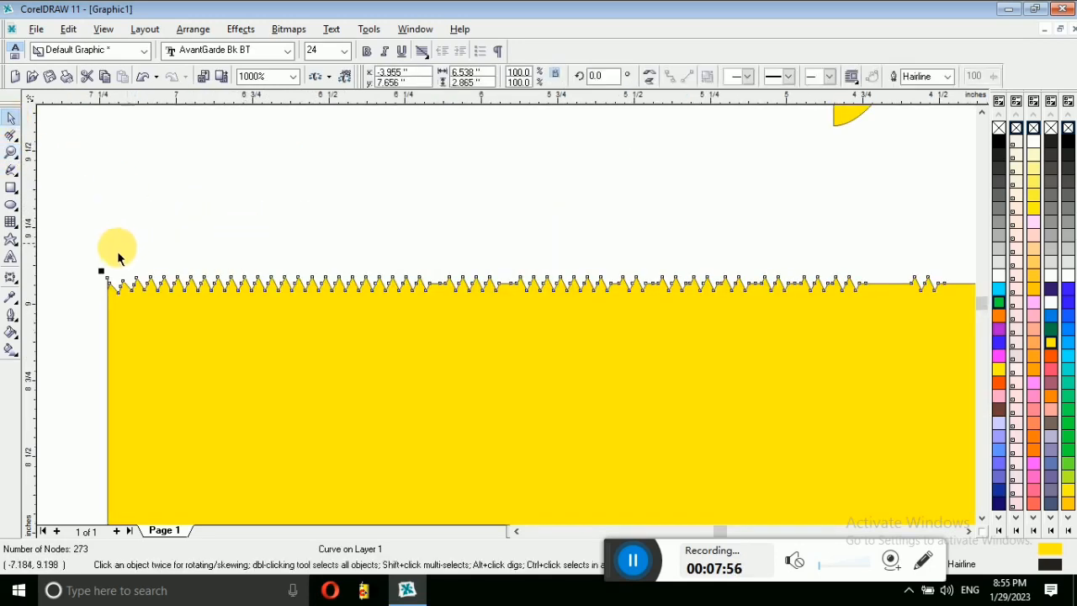
{"action": "left_click_drag", "start_coordinate": [149, 282], "coordinate": [171, 258]}
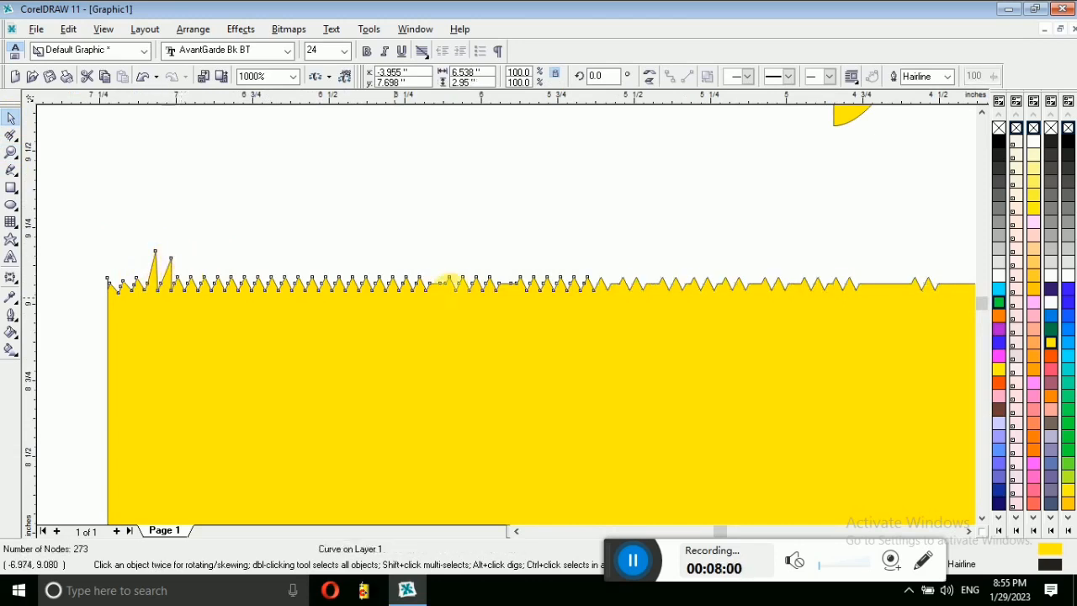
{"action": "left_click", "coordinate": [11, 138]}
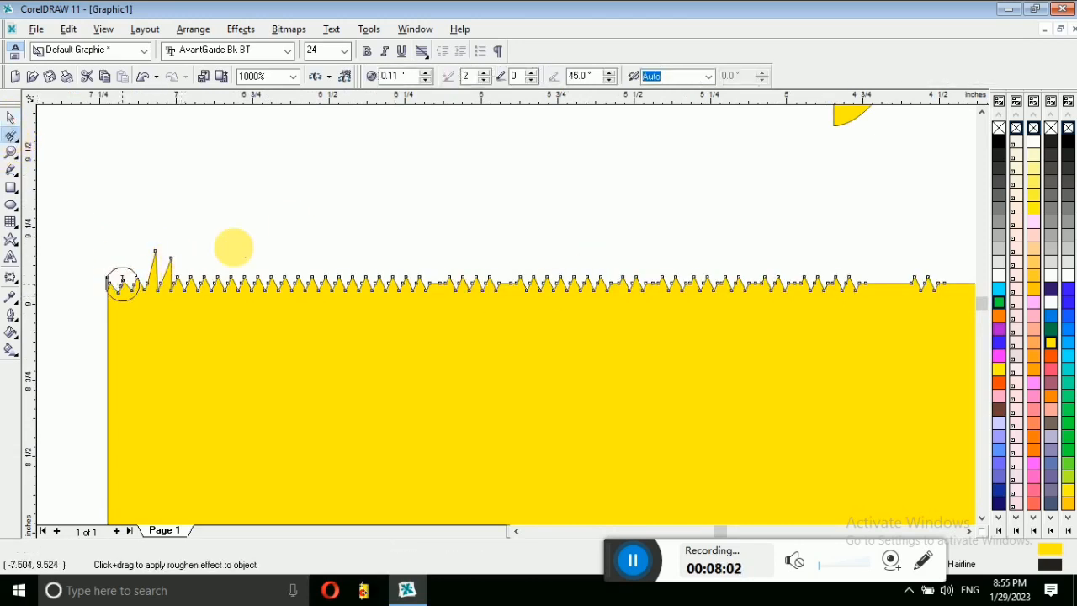
{"action": "mouse_move", "coordinate": [491, 325]}
{"action": "left_mouse_down"}
{"action": "mouse_move", "coordinate": [575, 250]}
{"action": "mouse_move", "coordinate": [598, 310]}
{"action": "mouse_move", "coordinate": [682, 246]}
{"action": "mouse_move", "coordinate": [762, 278]}
{"action": "left_mouse_up"}
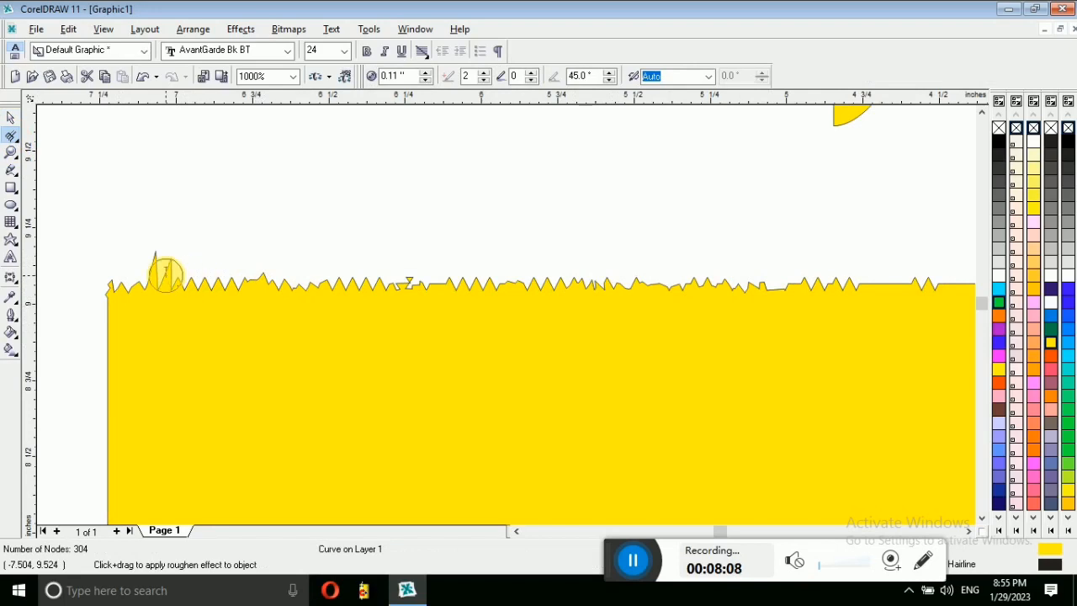
Step: Undo the roughening until the top edge is flat again at 6.538 by 2.843 inches
{"action": "left_click", "coordinate": [11, 118]}
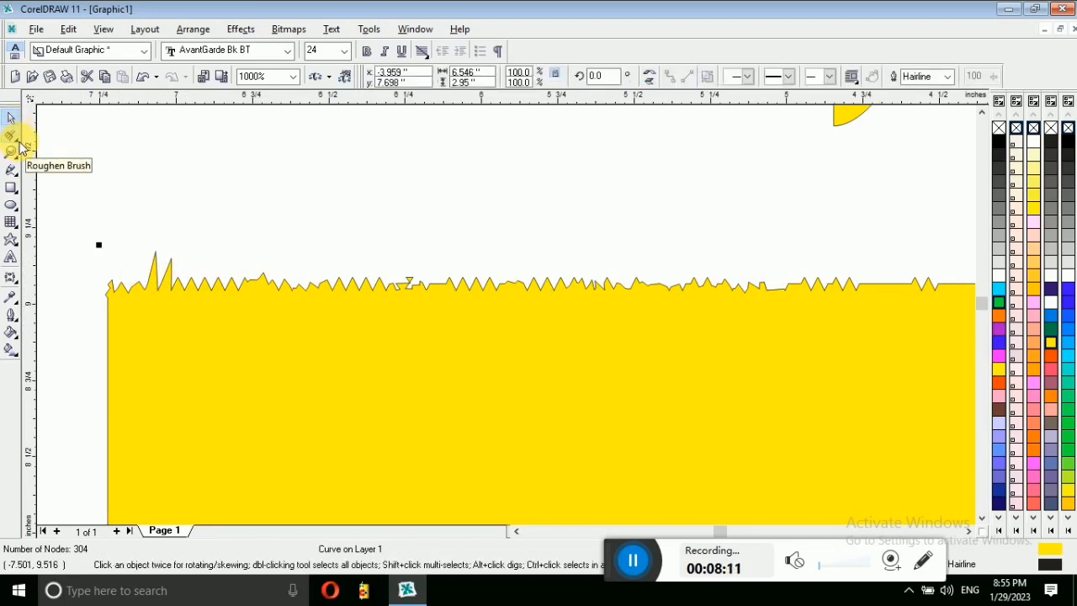
{"action": "left_click", "coordinate": [18, 141]}
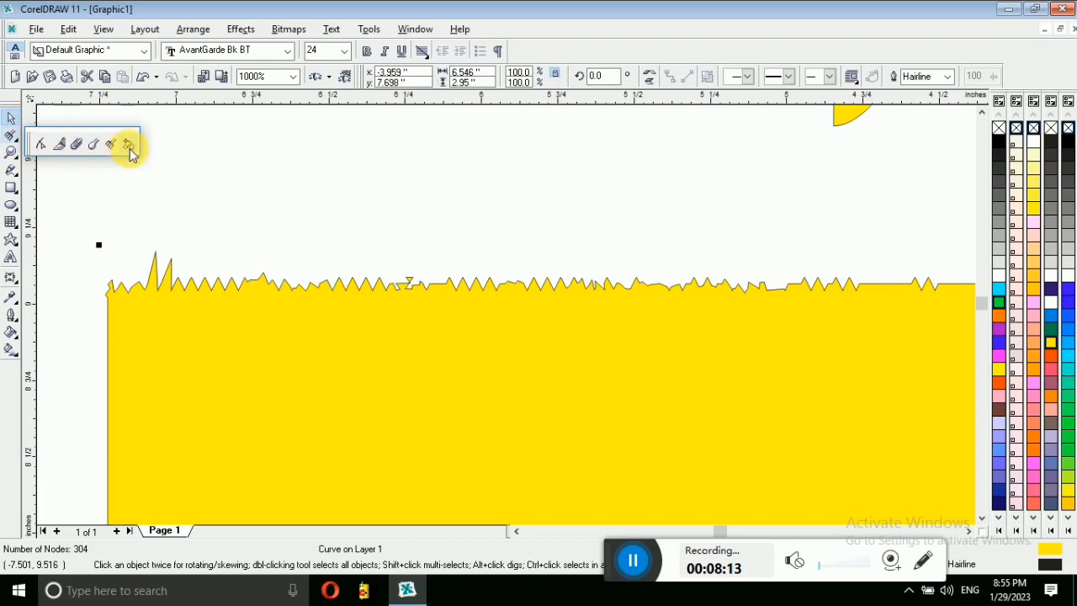
{"action": "left_click", "coordinate": [16, 156]}
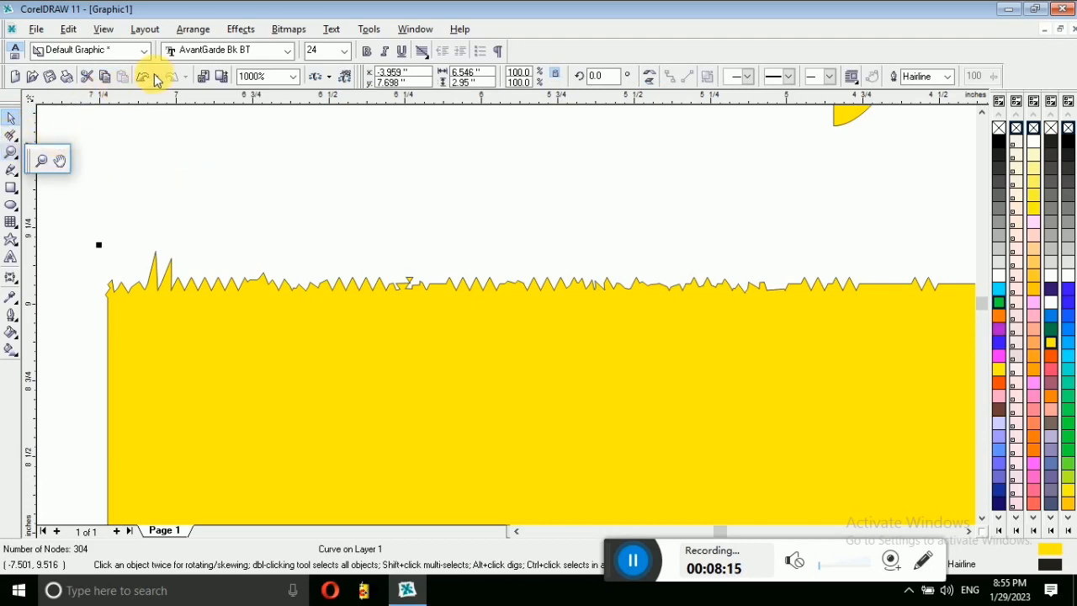
{"action": "left_click", "coordinate": [144, 78]}
{"action": "left_click", "coordinate": [144, 77]}
{"action": "left_click", "coordinate": [145, 77]}
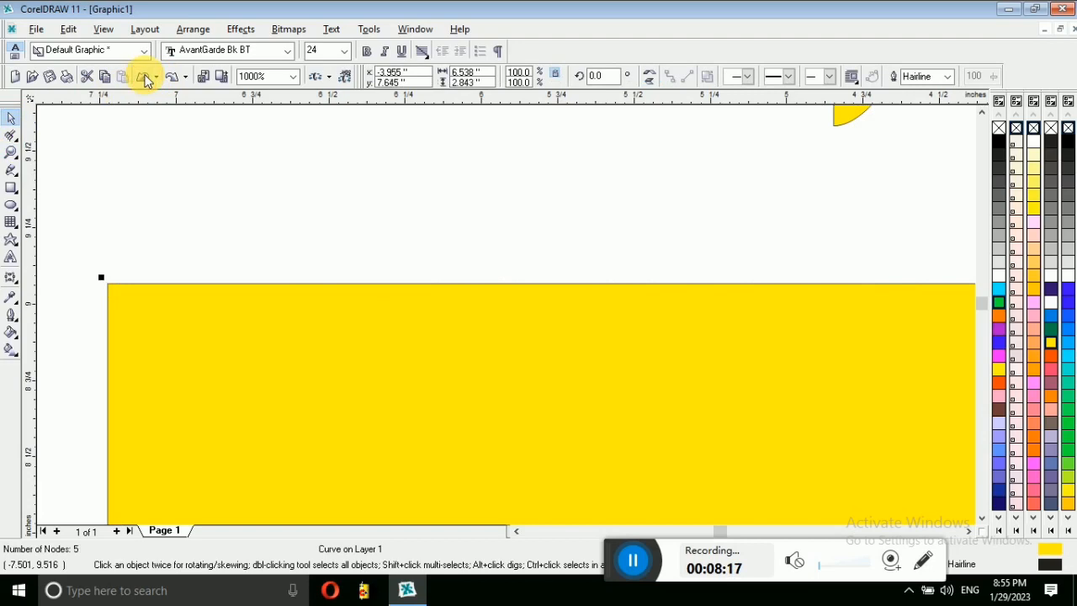
{"action": "left_click", "coordinate": [145, 77]}
{"action": "left_click", "coordinate": [17, 137]}
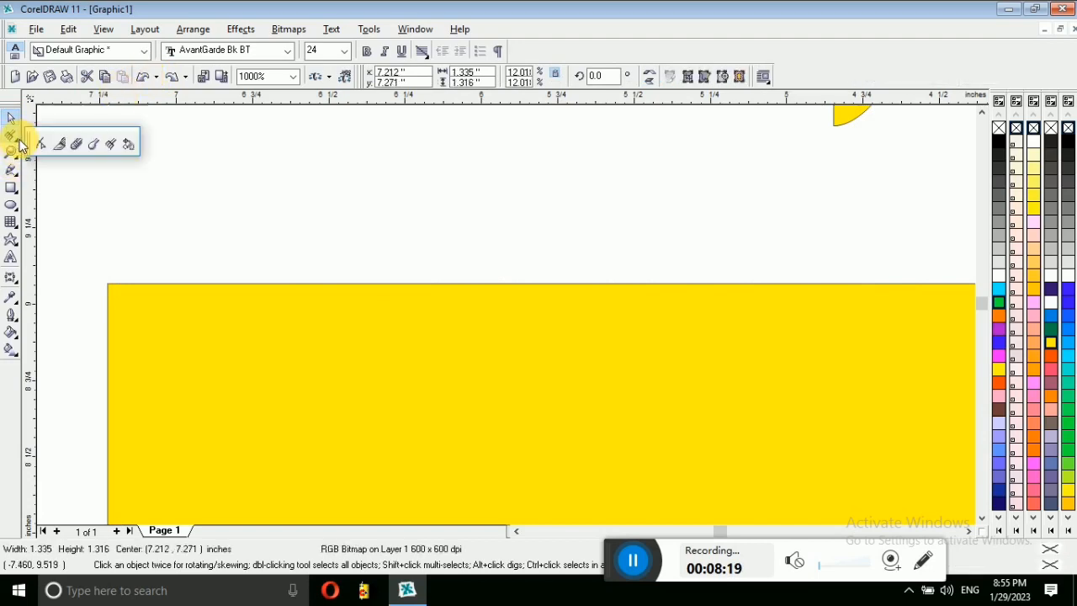
Step: Rotate the yellow object in several small increments with the Free Transform tool
{"action": "left_click", "coordinate": [128, 144]}
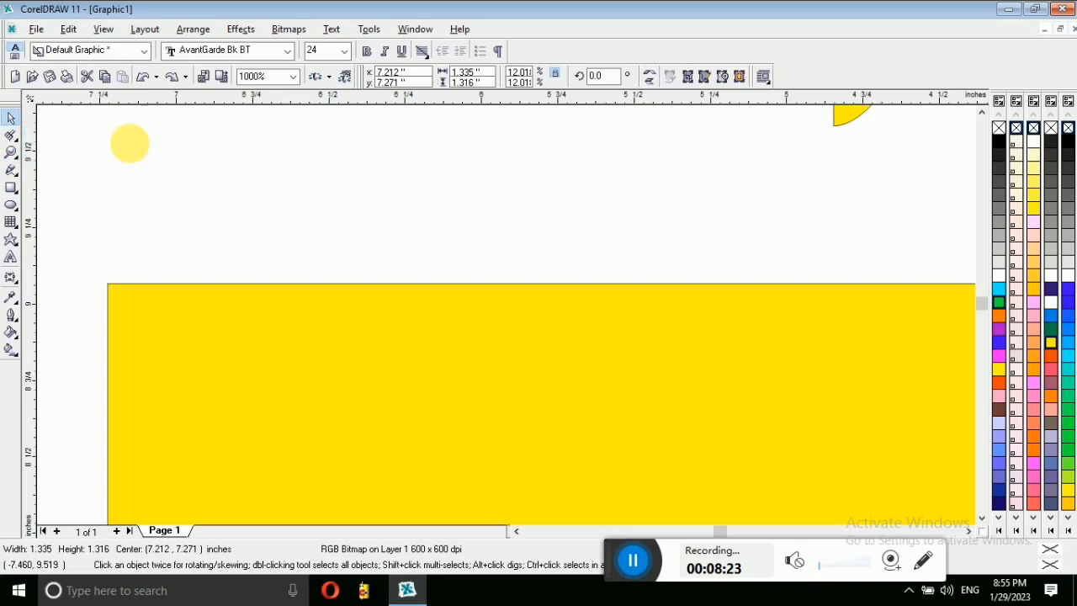
{"action": "left_click_drag", "start_coordinate": [181, 336], "coordinate": [294, 303]}
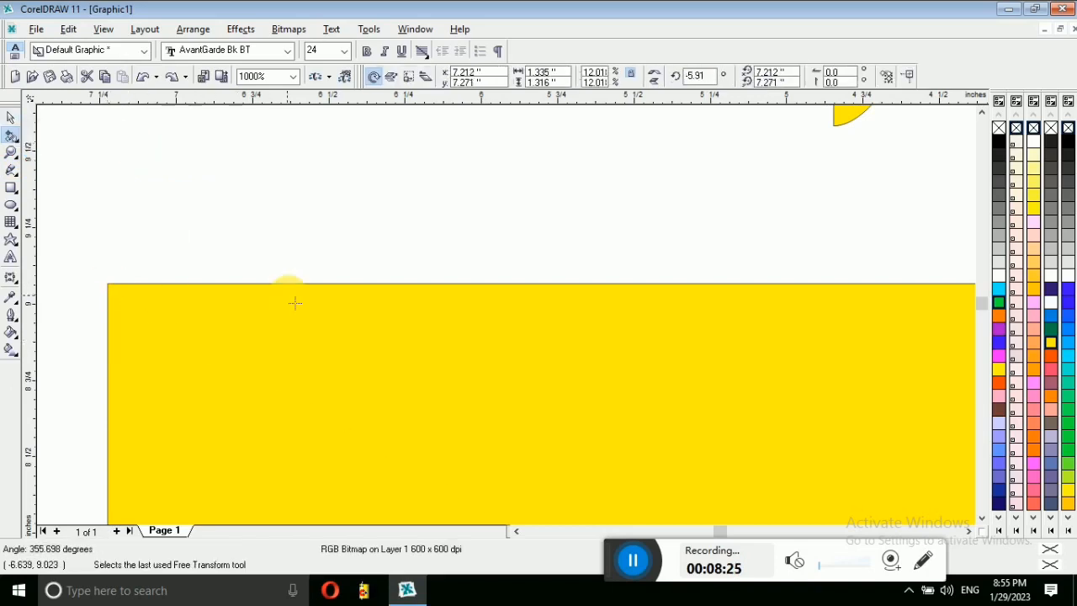
{"action": "left_click_drag", "start_coordinate": [294, 345], "coordinate": [293, 346]}
{"action": "left_click_drag", "start_coordinate": [386, 296], "coordinate": [365, 402]}
{"action": "left_click_drag", "start_coordinate": [419, 389], "coordinate": [505, 391]}
{"action": "left_click_drag", "start_coordinate": [543, 396], "coordinate": [453, 378]}
Step: Zoom out, reselect the yellow rectangle and rotate it to 119.281° into a diagonal band
{"action": "left_click", "coordinate": [11, 153]}
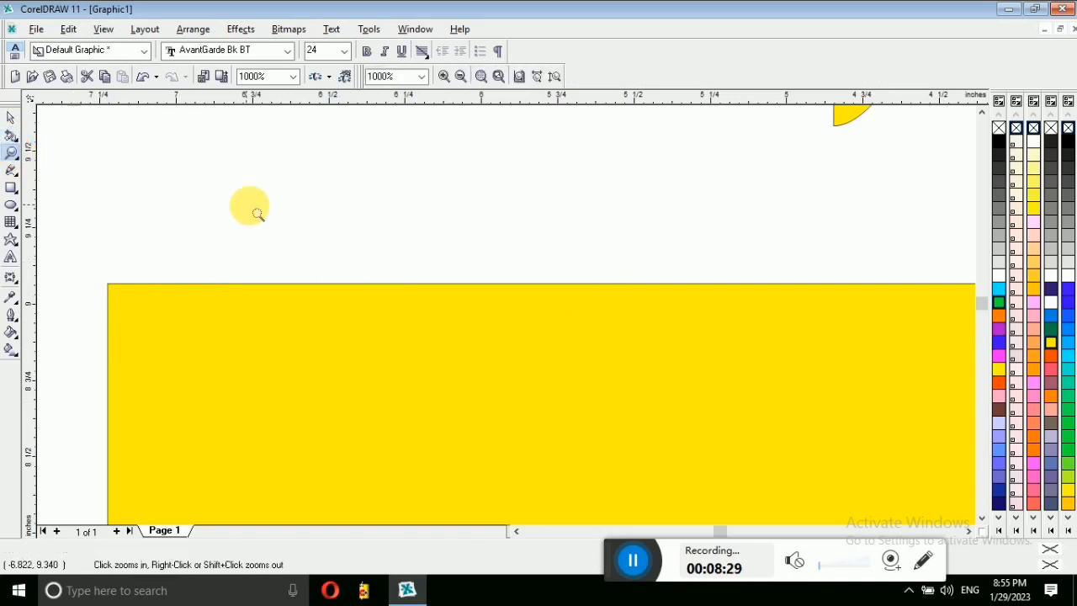
{"action": "right_click", "coordinate": [252, 211]}
{"action": "left_click", "coordinate": [11, 118]}
{"action": "left_click", "coordinate": [210, 258]}
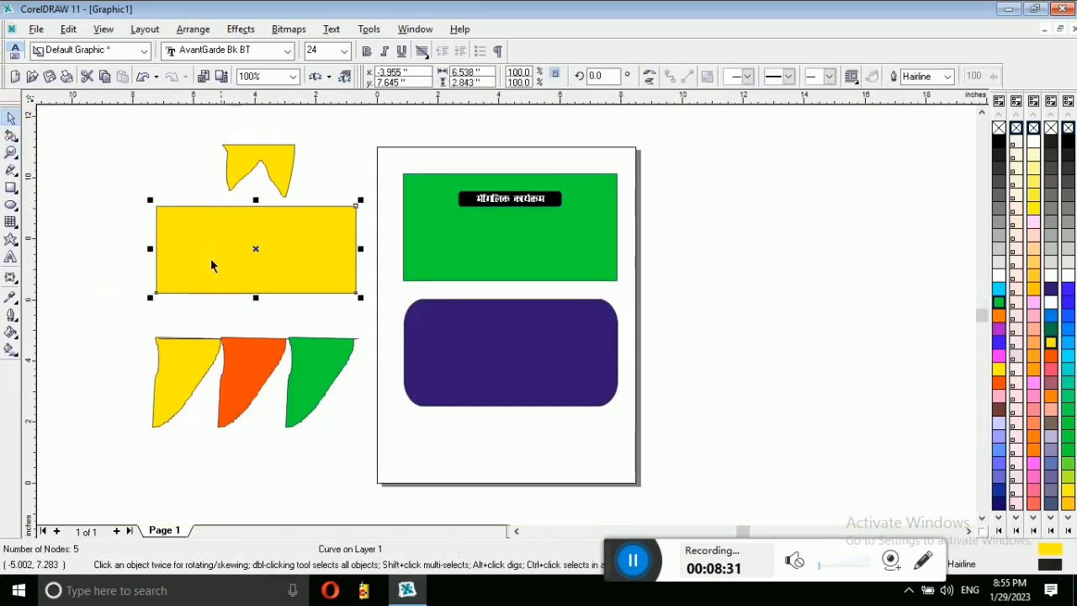
{"action": "left_click", "coordinate": [11, 134]}
{"action": "left_click_drag", "start_coordinate": [257, 260], "coordinate": [318, 202]}
{"action": "left_click_drag", "start_coordinate": [285, 243], "coordinate": [232, 209]}
{"action": "left_click_drag", "start_coordinate": [273, 241], "coordinate": [315, 313]}
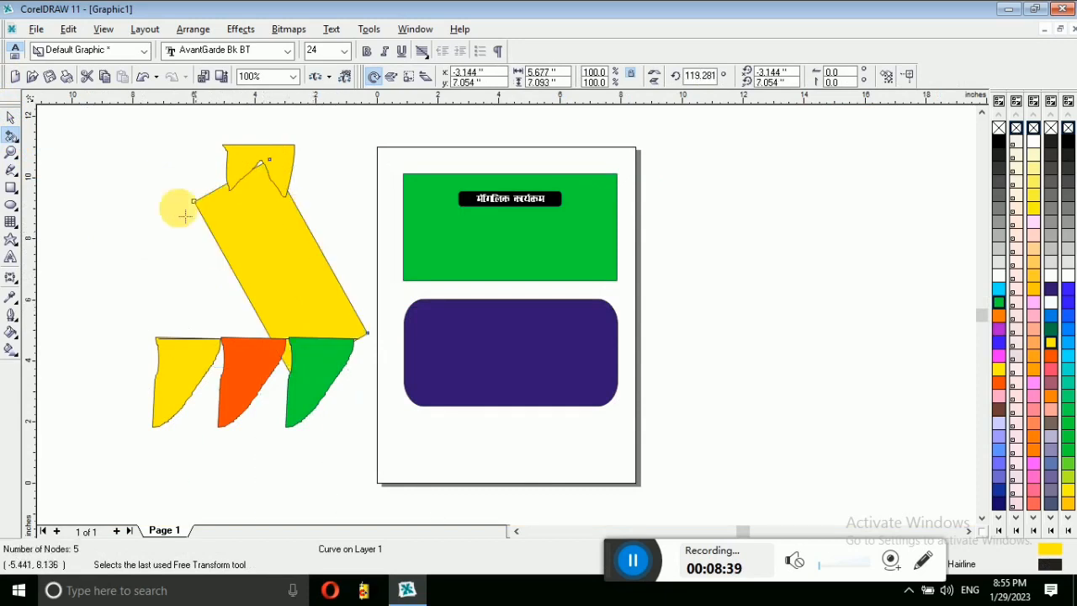
{"action": "left_click", "coordinate": [10, 117]}
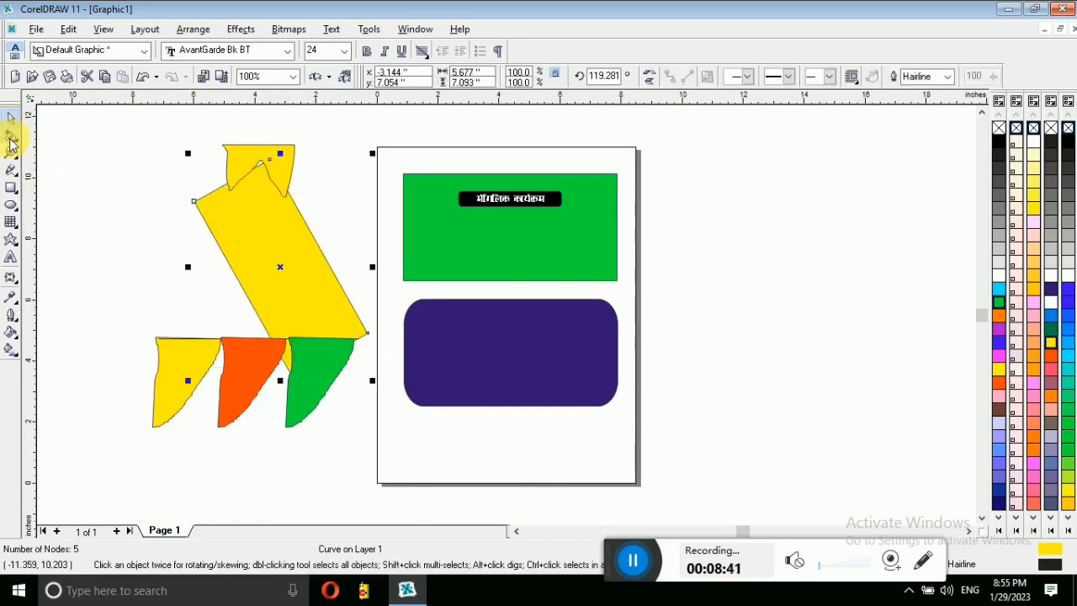
{"action": "left_click_drag", "start_coordinate": [11, 143], "coordinate": [17, 139]}
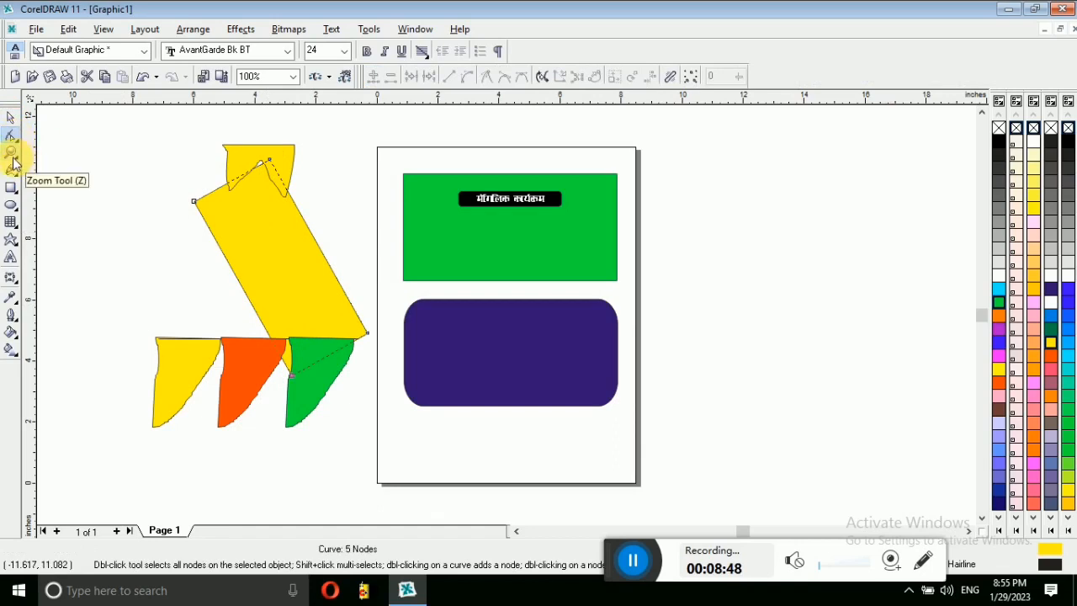
{"action": "left_click", "coordinate": [11, 153]}
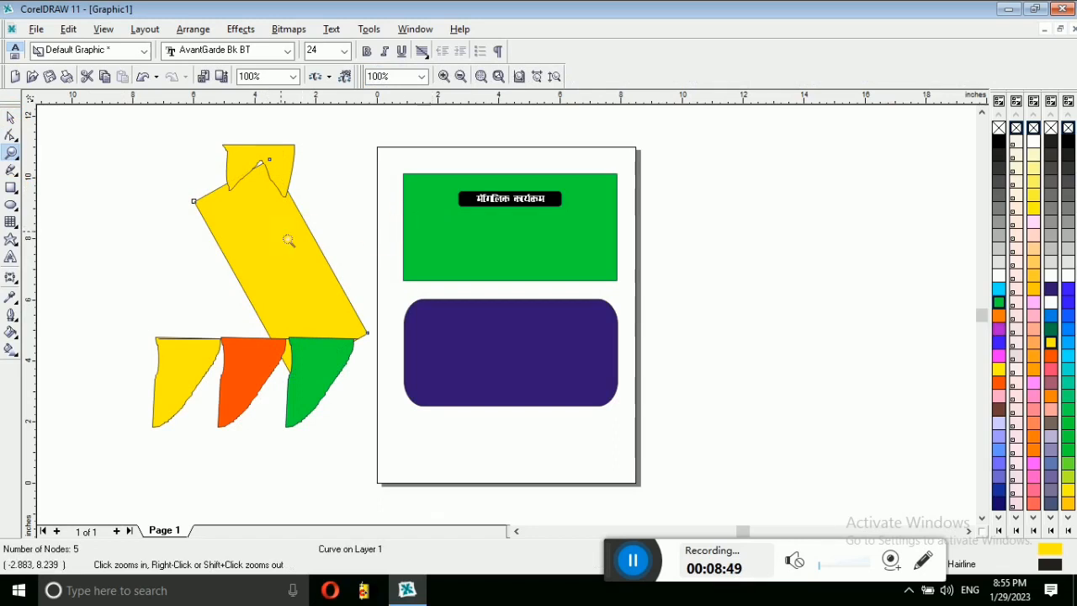
{"action": "left_click", "coordinate": [511, 227]}
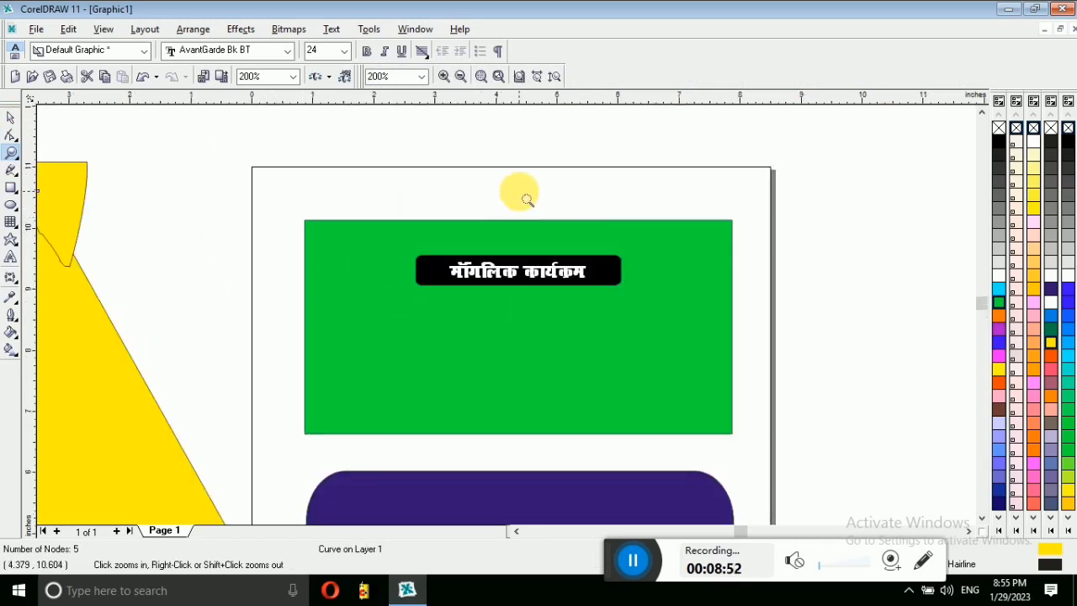
{"action": "right_click", "coordinate": [515, 189]}
{"action": "left_click", "coordinate": [497, 248]}
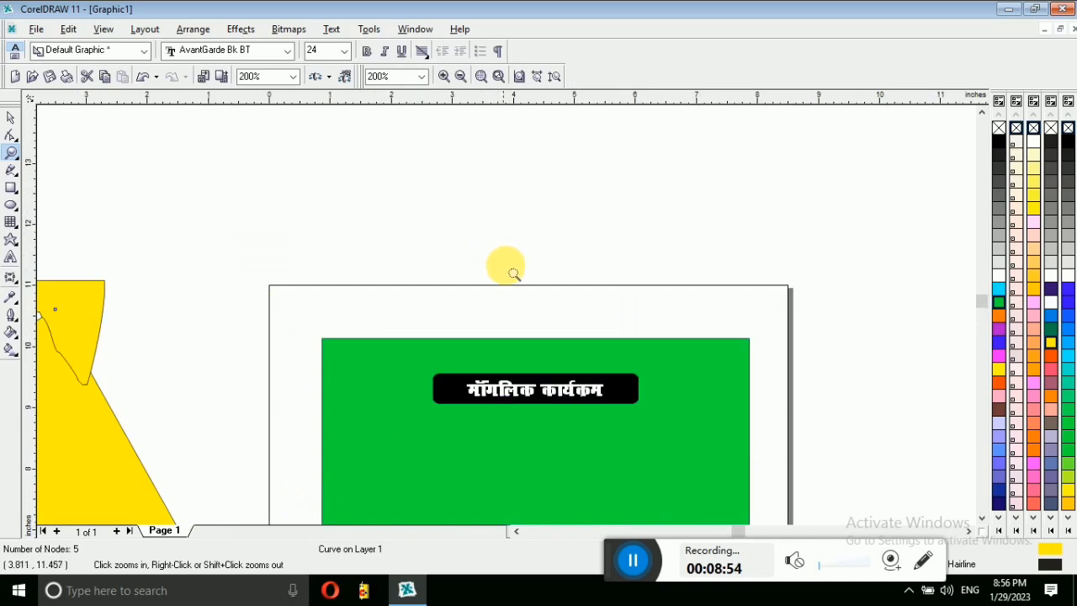
{"action": "right_click", "coordinate": [515, 278]}
{"action": "left_click", "coordinate": [512, 292]}
{"action": "left_click", "coordinate": [521, 348]}
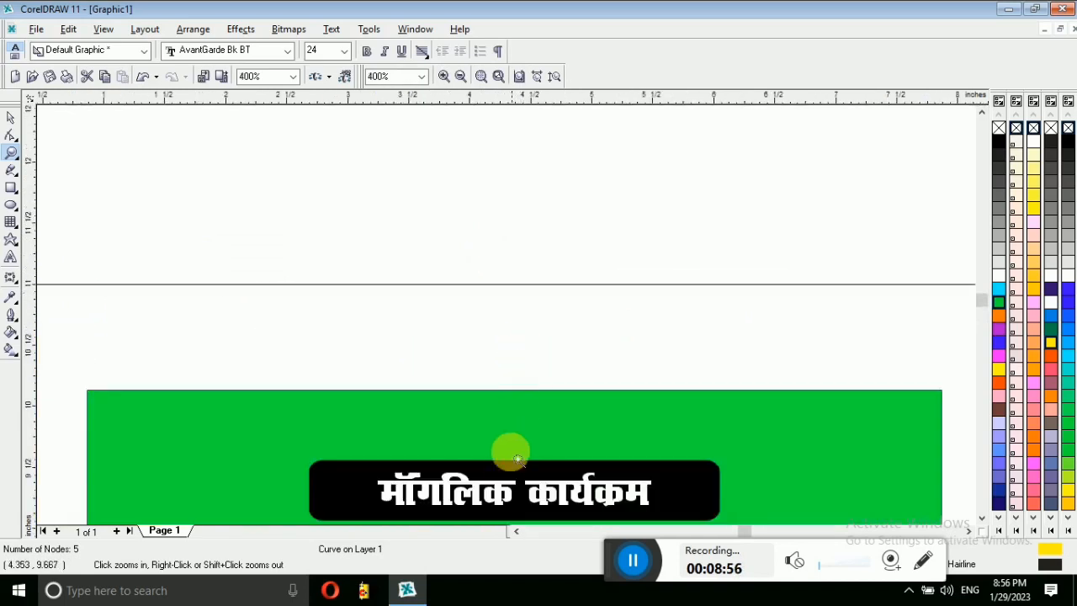
{"action": "right_click", "coordinate": [511, 459]}
{"action": "right_click", "coordinate": [511, 440]}
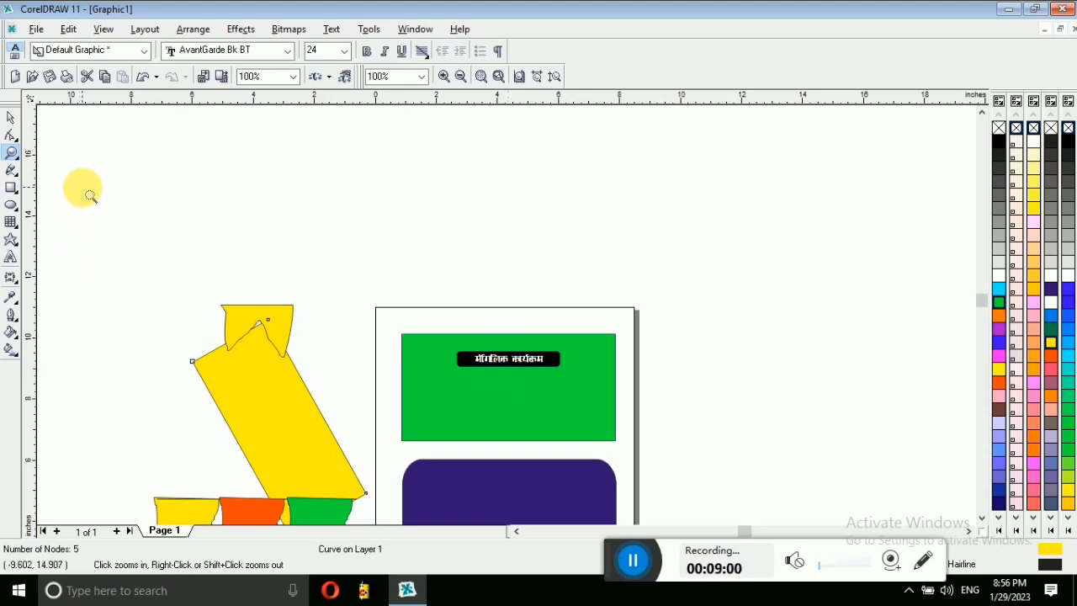
Step: Draw a straight horizontal Freehand line about 13.18 inches long above the page
{"action": "left_click", "coordinate": [12, 171]}
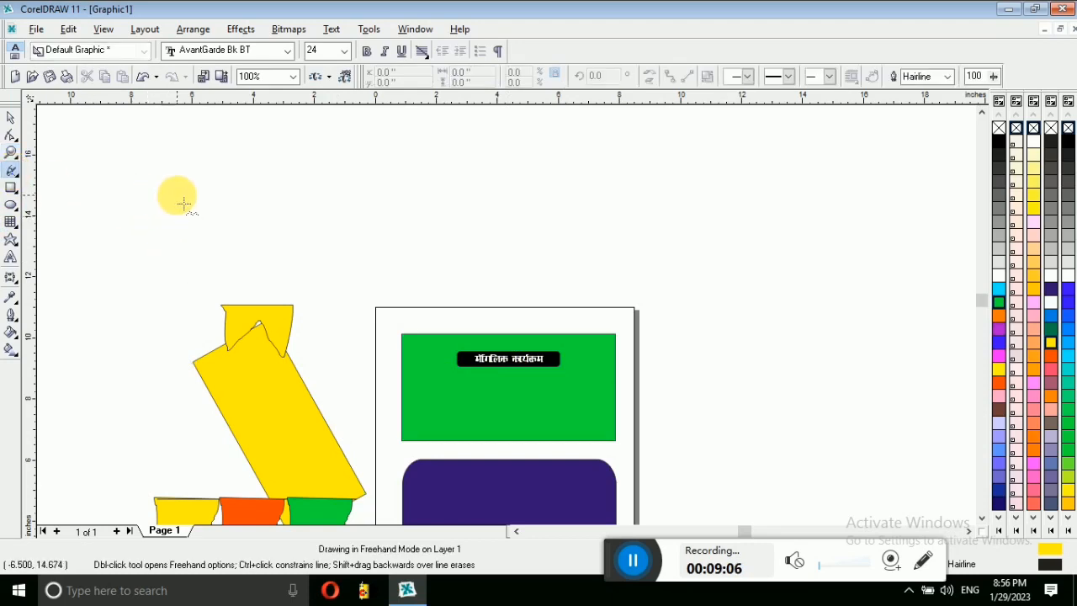
{"action": "left_click", "coordinate": [177, 195]}
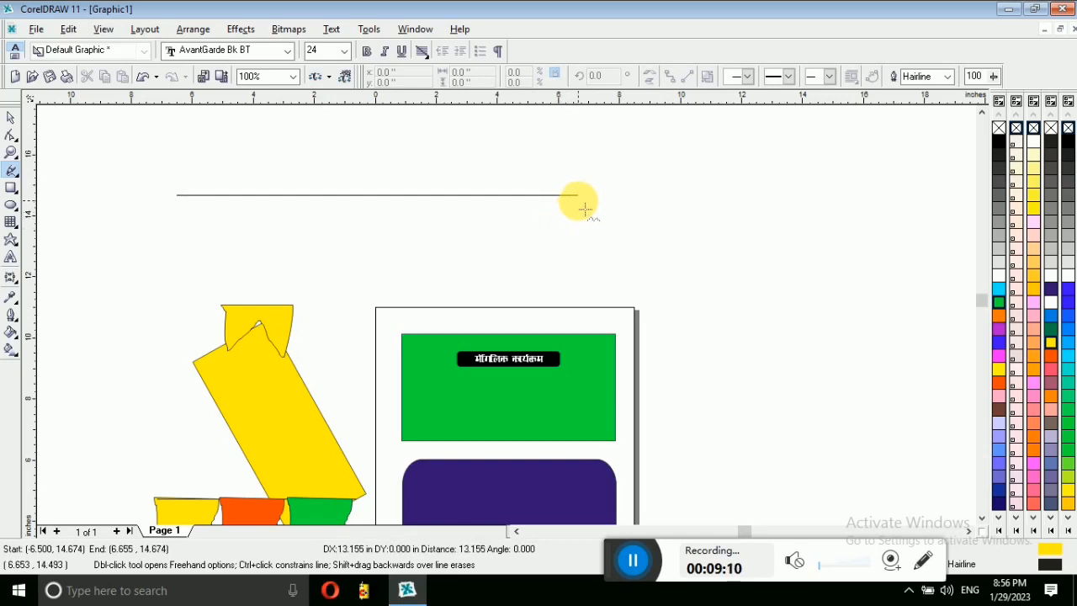
{"action": "left_click", "coordinate": [584, 195]}
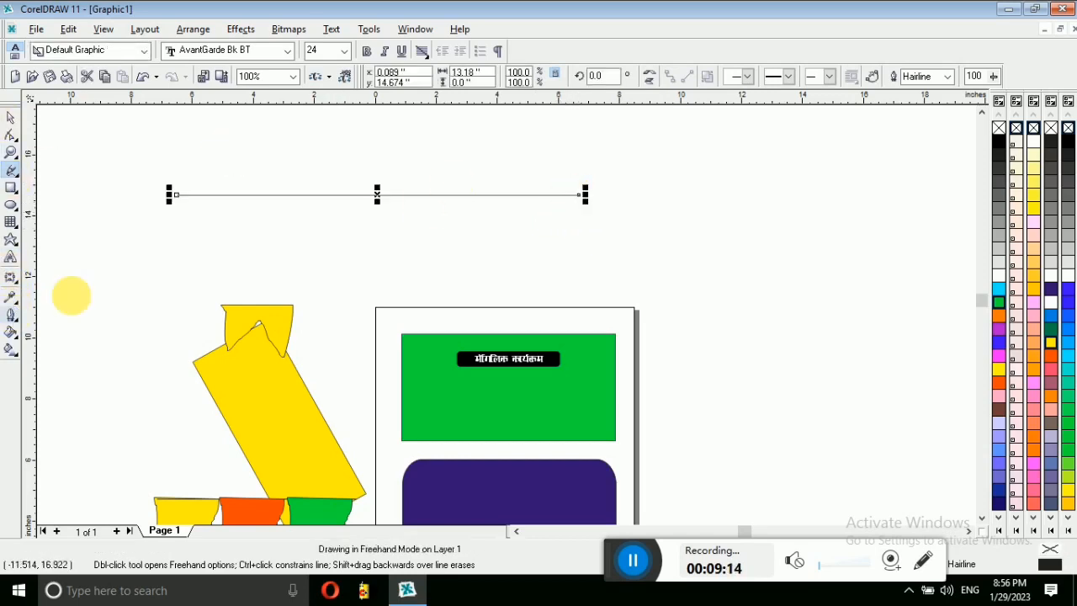
{"action": "left_click", "coordinate": [15, 179]}
Step: Draw a seven-node wavy Bezier curve below the straight line, closing it back at its start
{"action": "left_click", "coordinate": [61, 177]}
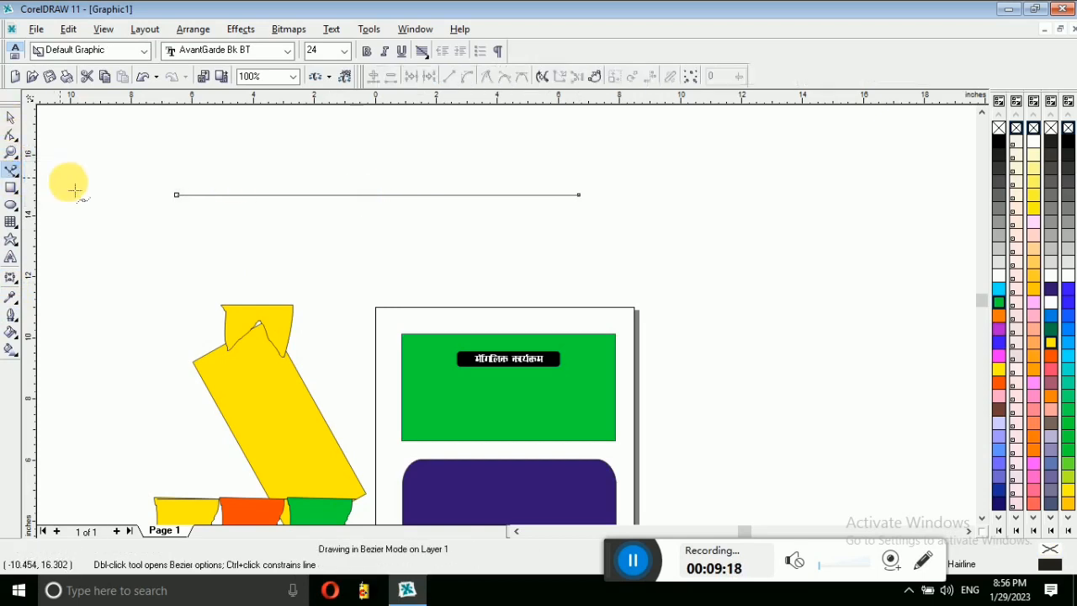
{"action": "left_click", "coordinate": [174, 225]}
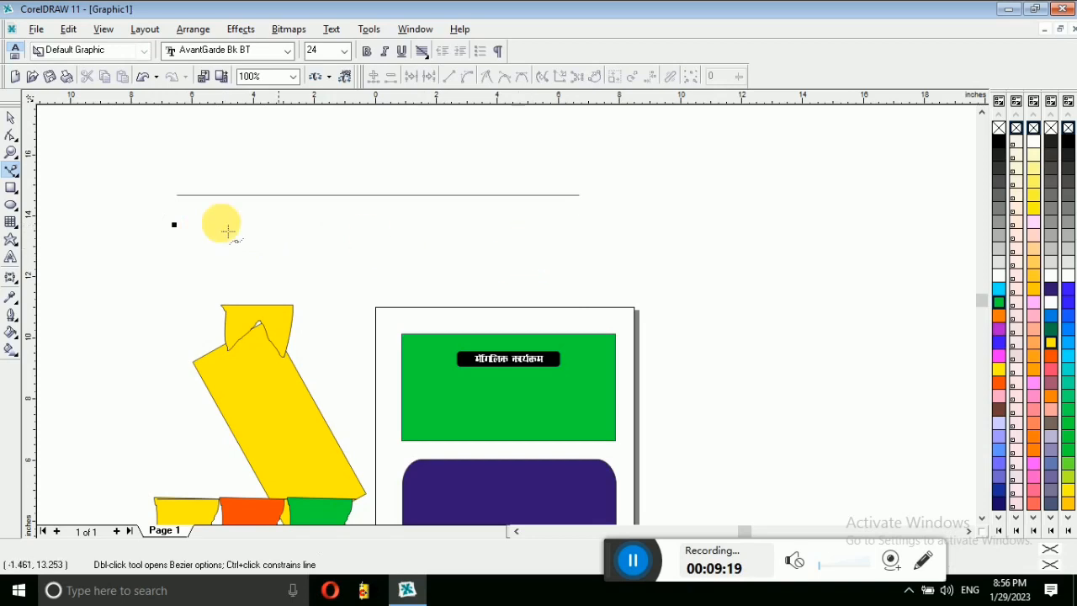
{"action": "left_click_drag", "start_coordinate": [174, 224], "coordinate": [331, 254]}
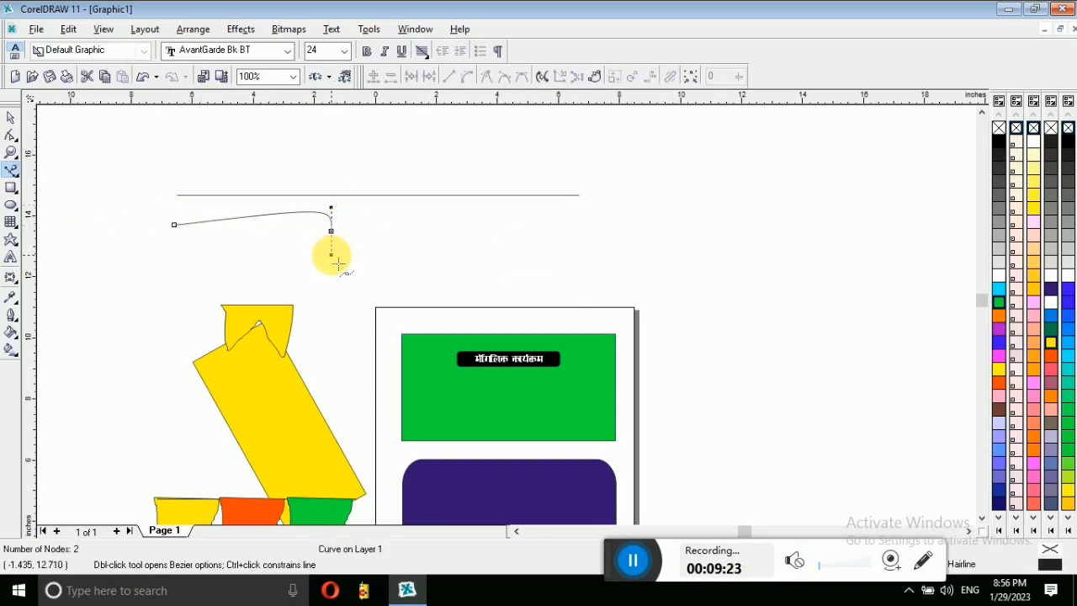
{"action": "left_click_drag", "start_coordinate": [424, 226], "coordinate": [503, 220]}
{"action": "left_click_drag", "start_coordinate": [591, 246], "coordinate": [692, 209]}
{"action": "left_click_drag", "start_coordinate": [722, 244], "coordinate": [913, 315]}
{"action": "left_click_drag", "start_coordinate": [891, 357], "coordinate": [868, 411]}
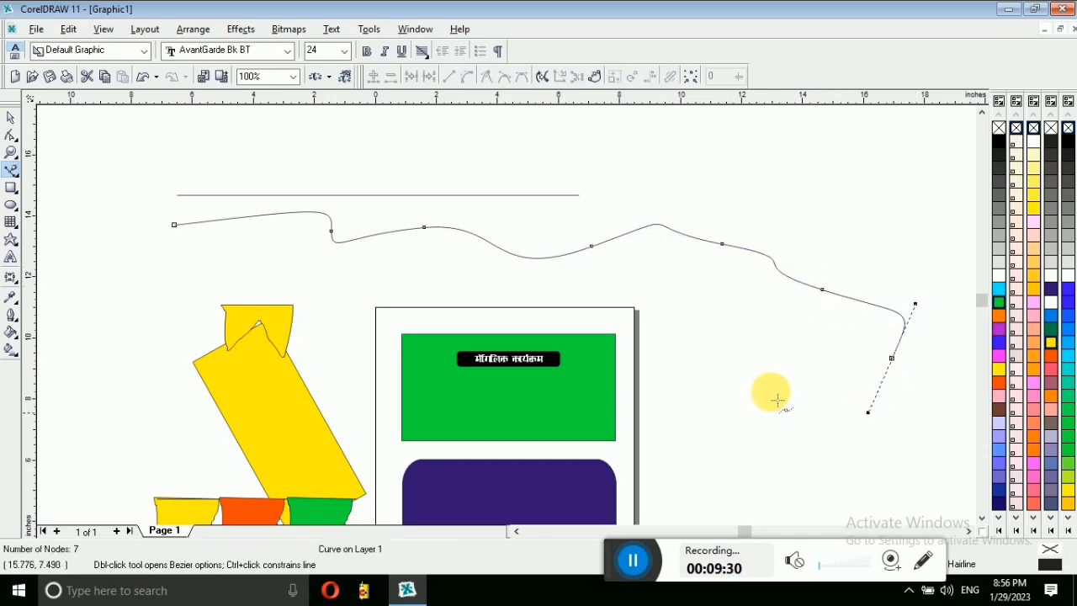
{"action": "left_click", "coordinate": [175, 225]}
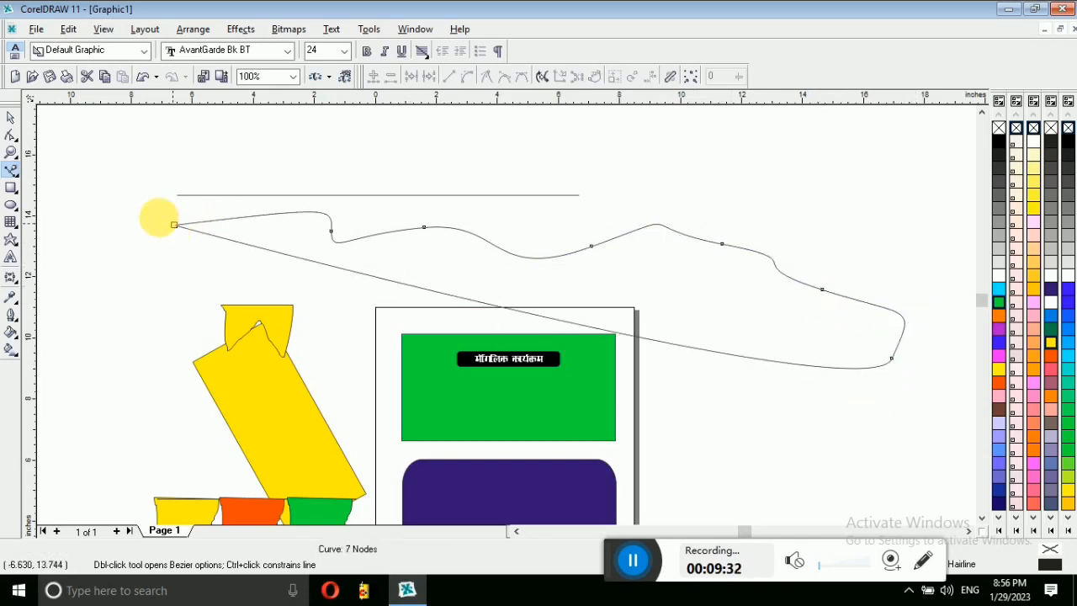
{"action": "left_click", "coordinate": [18, 175]}
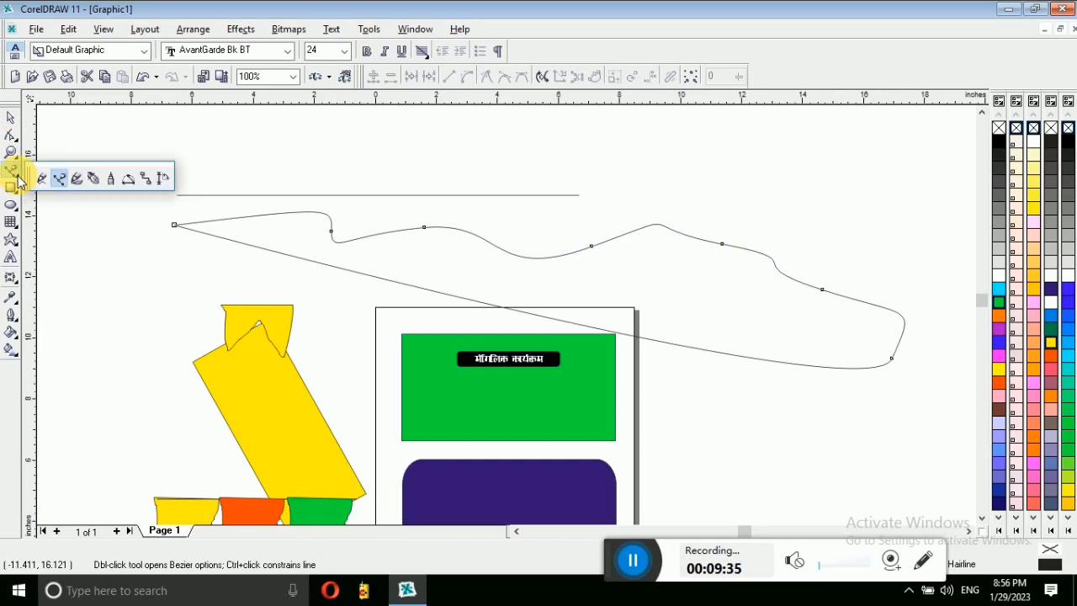
Step: Paint an Artistic Media stroke across the top left, trying balloon, bead and blue-tile styles
{"action": "left_click", "coordinate": [79, 183]}
{"action": "mouse_move", "coordinate": [94, 141]}
{"action": "left_mouse_down"}
{"action": "mouse_move", "coordinate": [108, 214]}
{"action": "mouse_move", "coordinate": [112, 348]}
{"action": "mouse_move", "coordinate": [143, 339]}
{"action": "mouse_move", "coordinate": [166, 277]}
{"action": "mouse_move", "coordinate": [159, 203]}
{"action": "mouse_move", "coordinate": [234, 167]}
{"action": "mouse_move", "coordinate": [333, 222]}
{"action": "mouse_move", "coordinate": [449, 203]}
{"action": "mouse_move", "coordinate": [394, 165]}
{"action": "mouse_move", "coordinate": [96, 144]}
{"action": "left_mouse_up"}
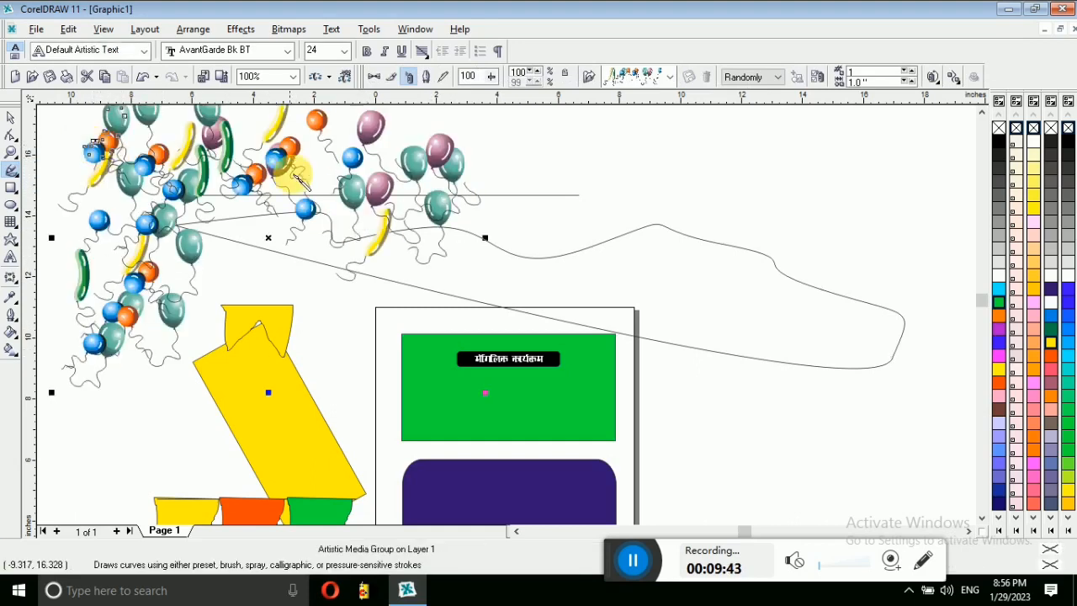
{"action": "left_click", "coordinate": [247, 28]}
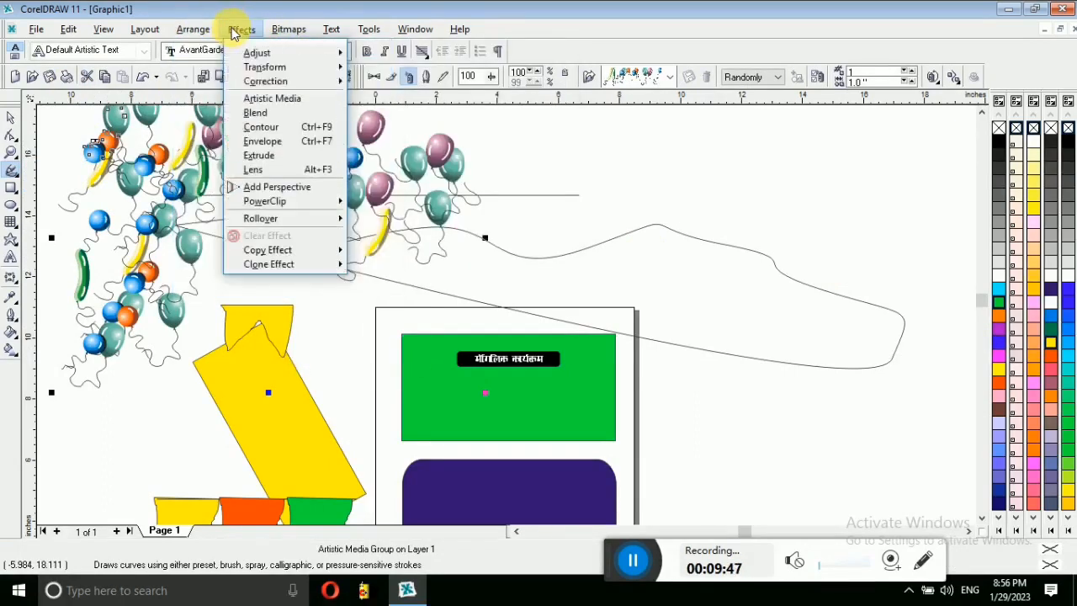
{"action": "left_click", "coordinate": [272, 98]}
{"action": "left_click_drag", "start_coordinate": [971, 306], "coordinate": [964, 476]}
{"action": "left_click", "coordinate": [763, 376]}
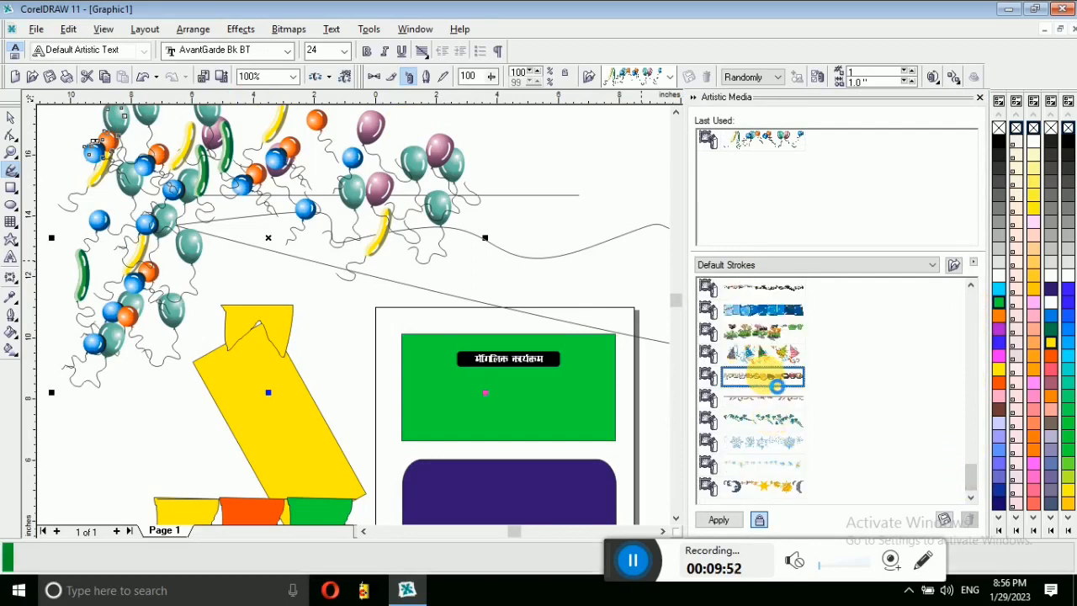
{"action": "left_click", "coordinate": [729, 310]}
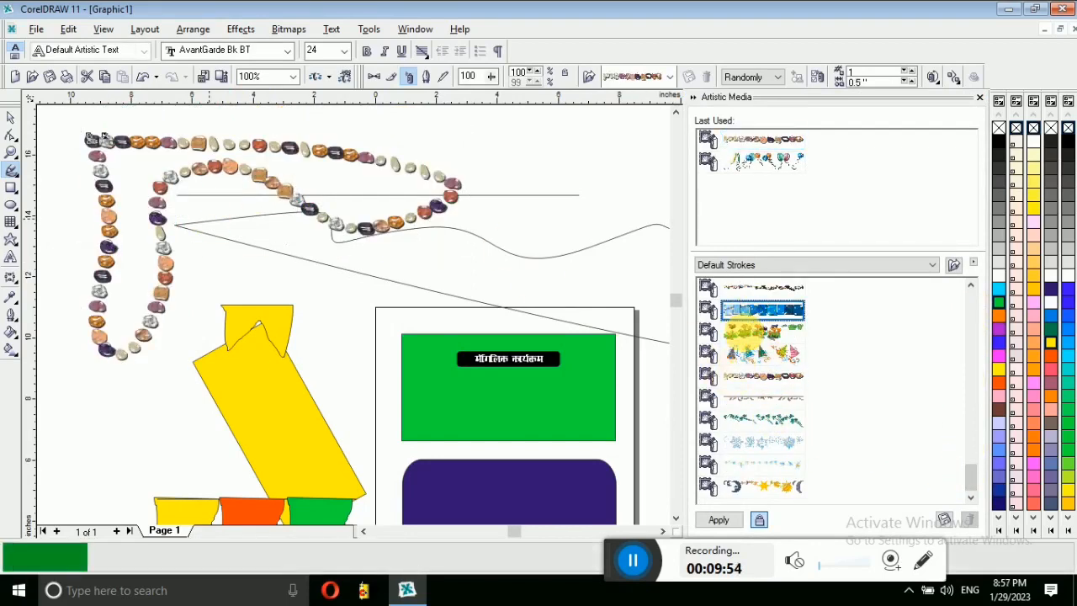
{"action": "left_click", "coordinate": [19, 181]}
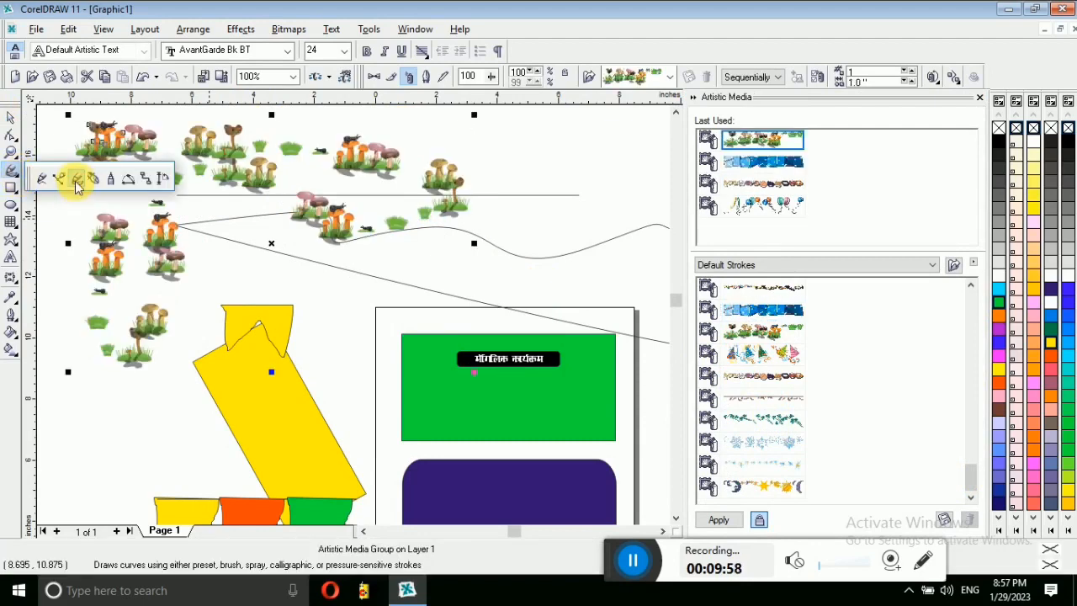
{"action": "left_click", "coordinate": [359, 298]}
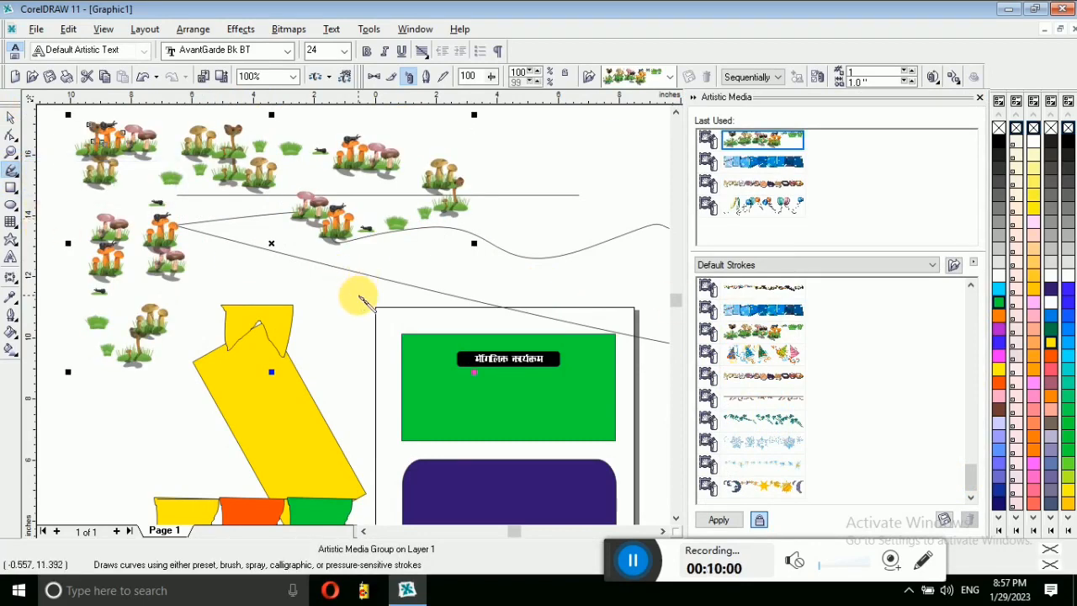
{"action": "key", "text": "ctrl+a"}
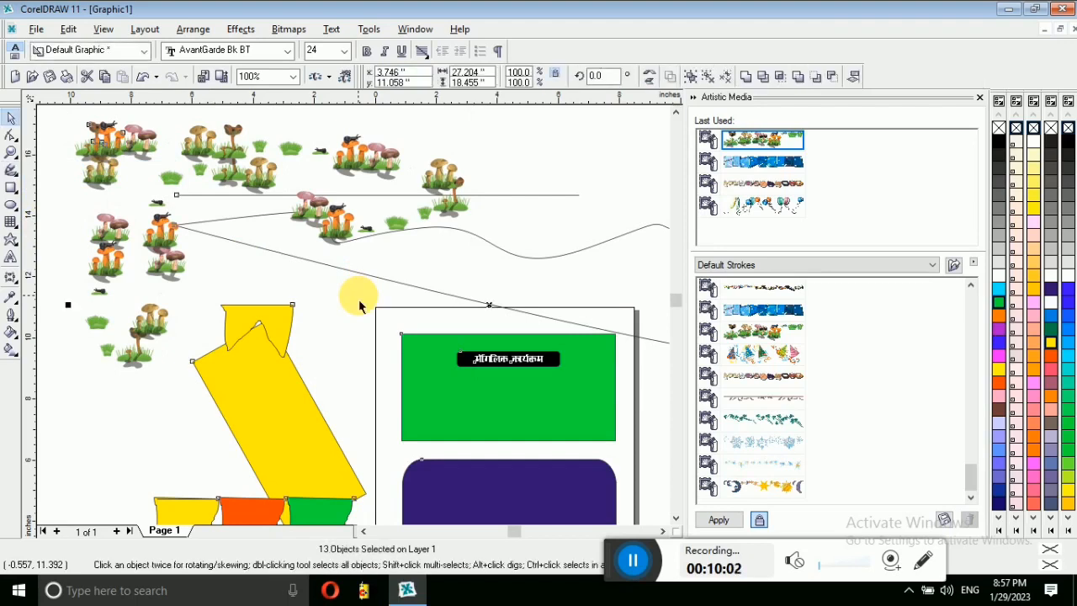
Step: Delete everything and draw a blue-filled rectangle near the top of the canvas
{"action": "key", "text": "Delete"}
{"action": "left_click", "coordinate": [11, 187]}
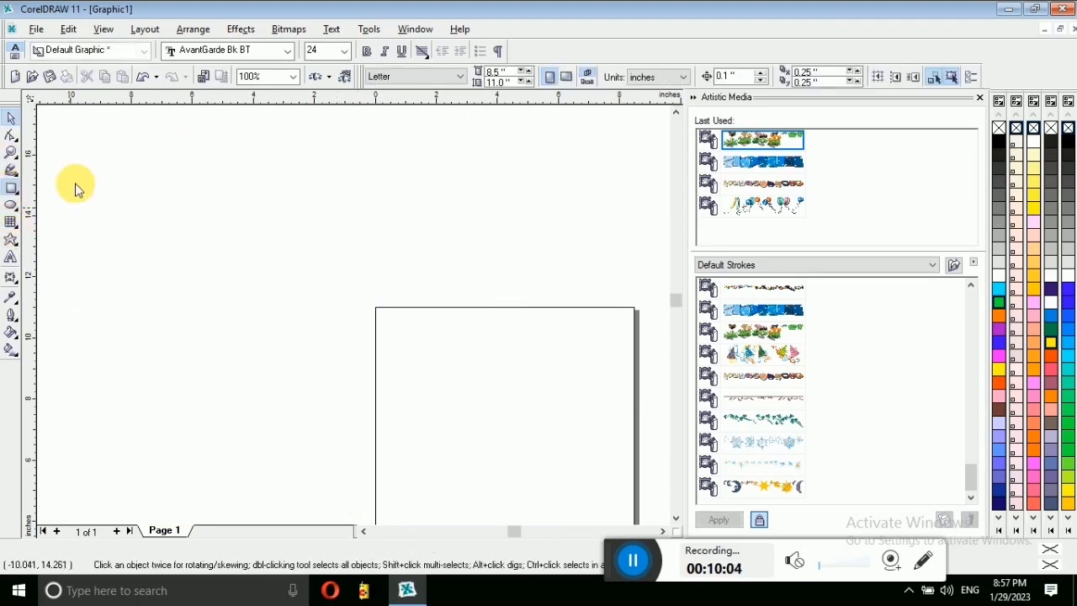
{"action": "left_click_drag", "start_coordinate": [250, 197], "coordinate": [426, 281]}
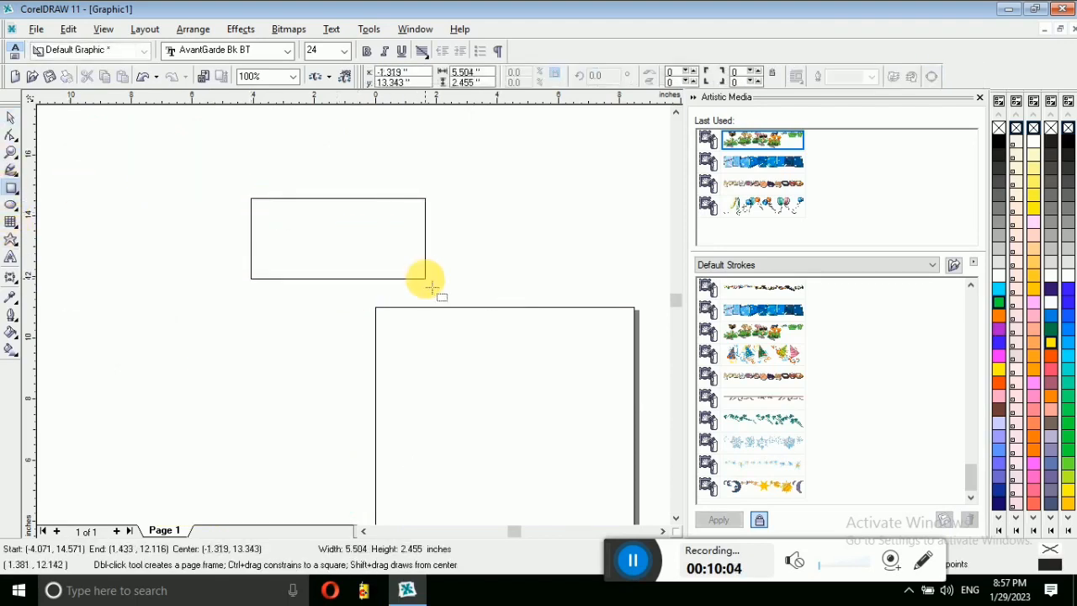
{"action": "left_click", "coordinate": [1065, 291]}
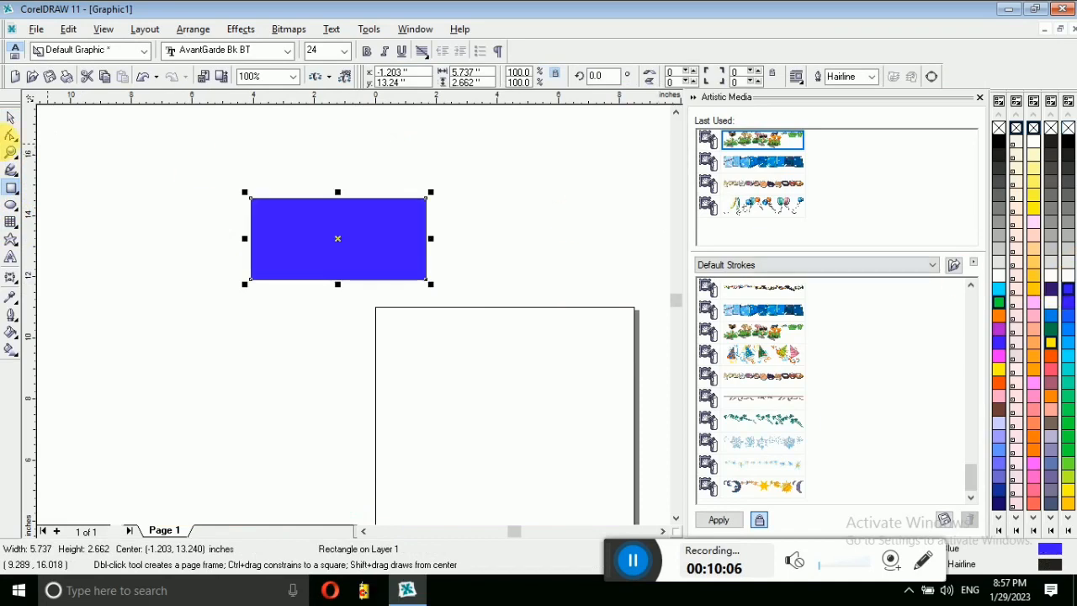
Step: Draw a Bezier line along the rectangle's top edge, then remove its middle node
{"action": "left_click", "coordinate": [12, 171]}
{"action": "left_click", "coordinate": [12, 172]}
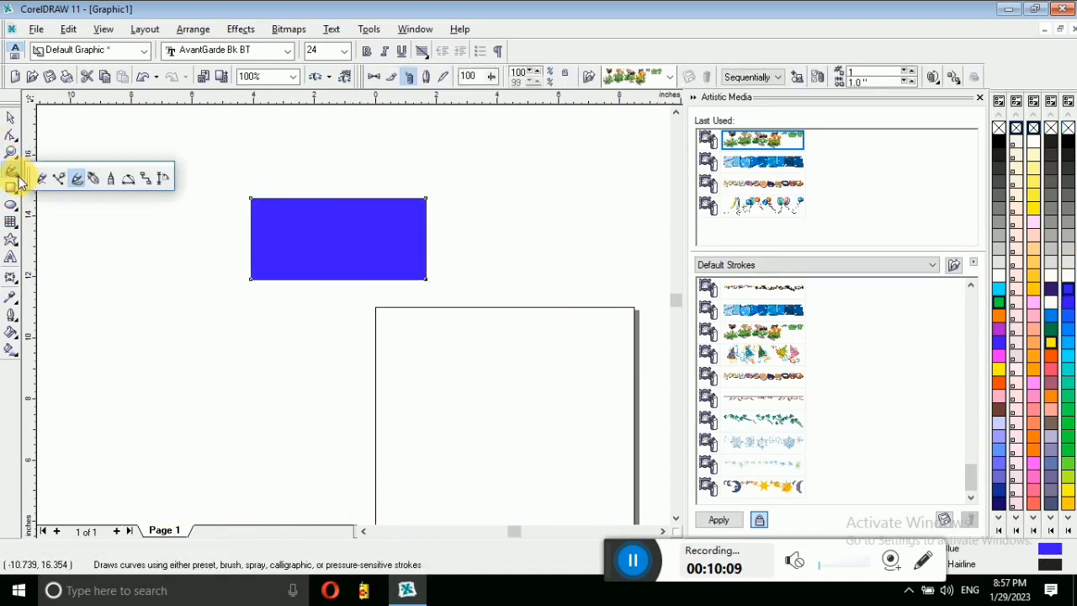
{"action": "left_click", "coordinate": [93, 180]}
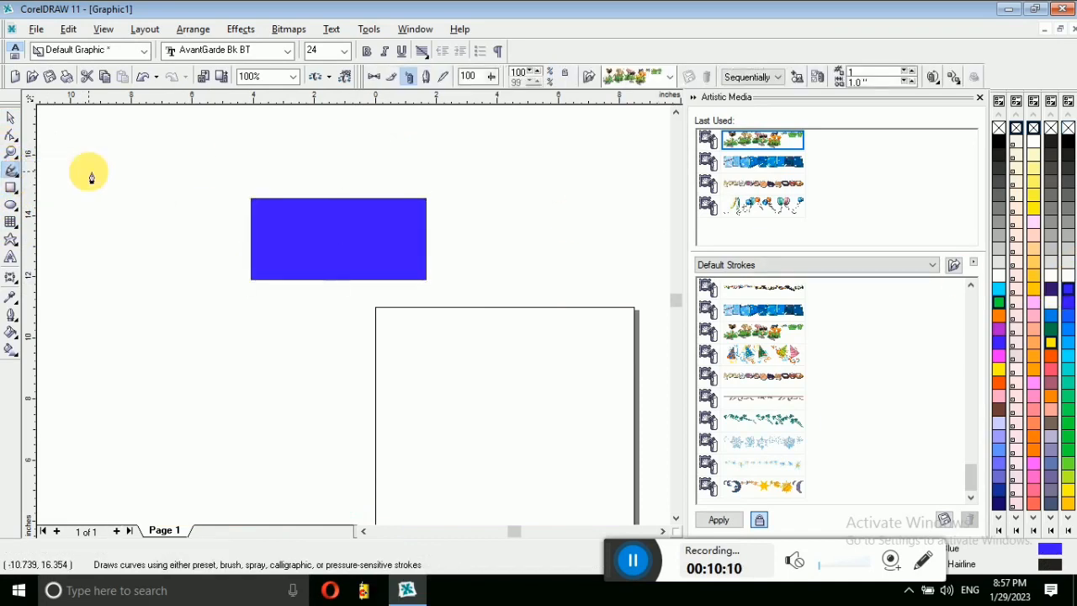
{"action": "left_click", "coordinate": [252, 202]}
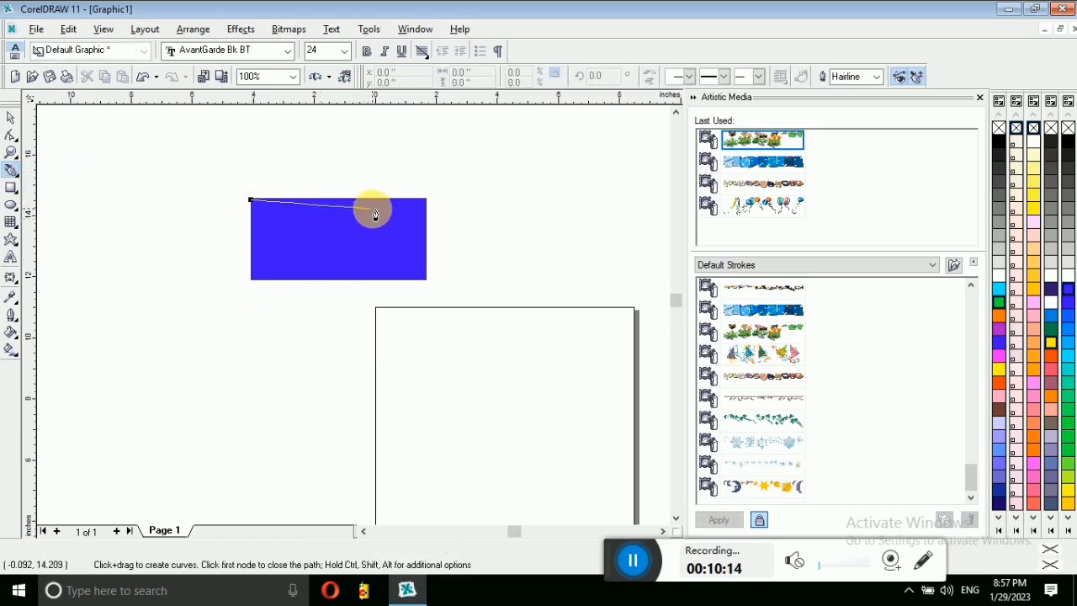
{"action": "left_click", "coordinate": [339, 201]}
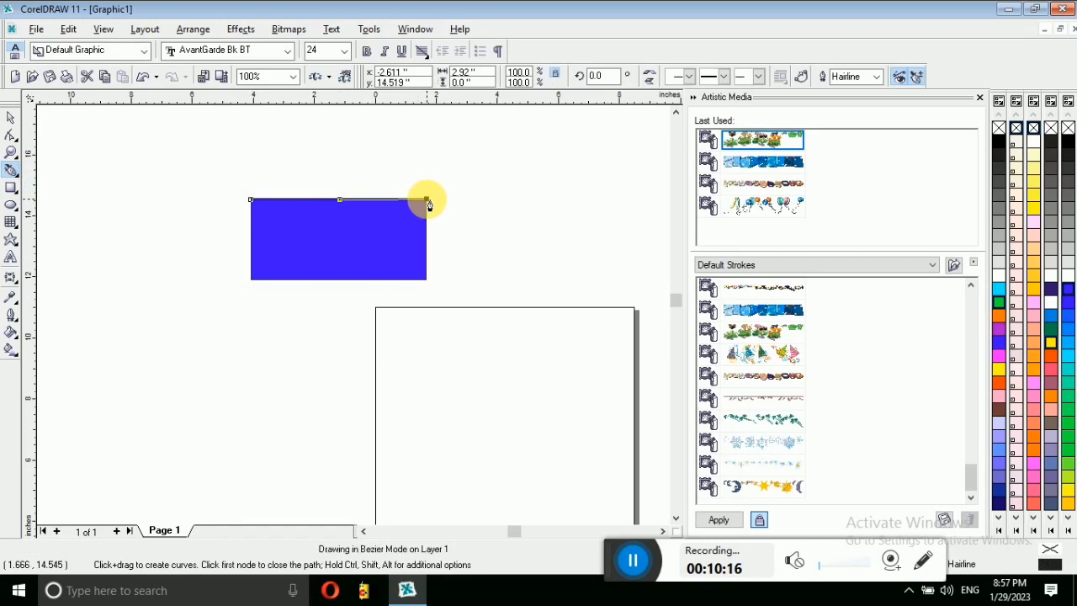
{"action": "left_click", "coordinate": [427, 202]}
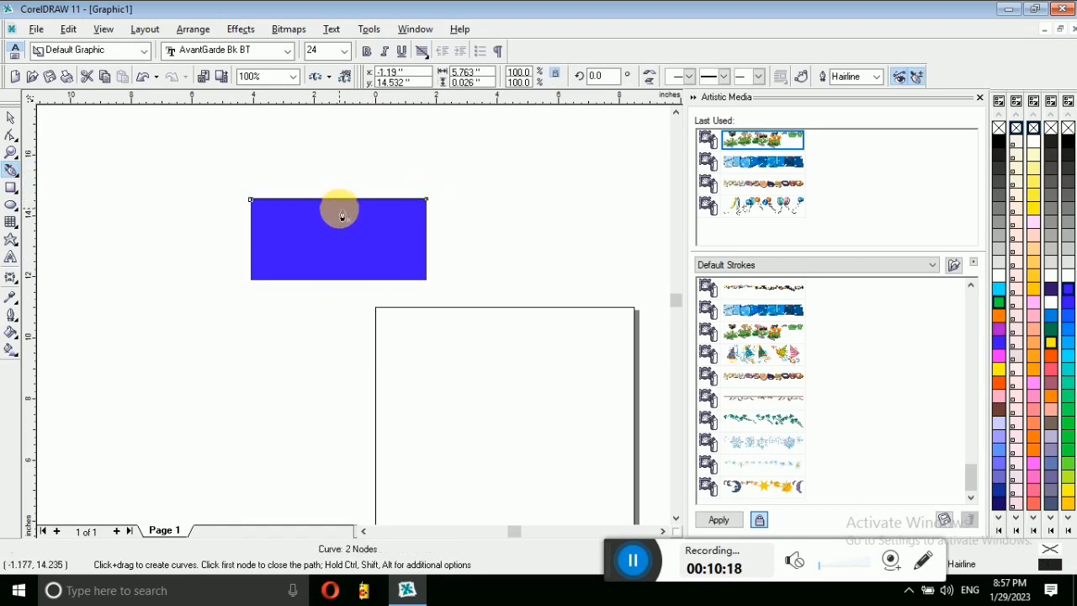
{"action": "left_click", "coordinate": [340, 203]}
Step: Draw a multi-node zigzag Bezier line around the rectangle, adding and removing nodes
{"action": "left_click", "coordinate": [11, 117]}
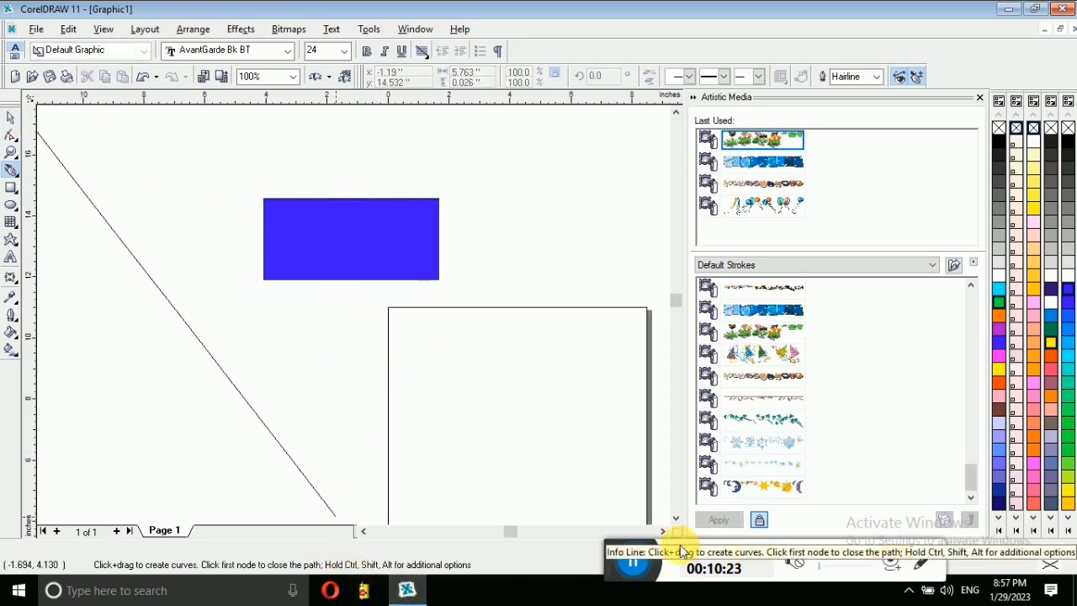
{"action": "left_click", "coordinate": [632, 564]}
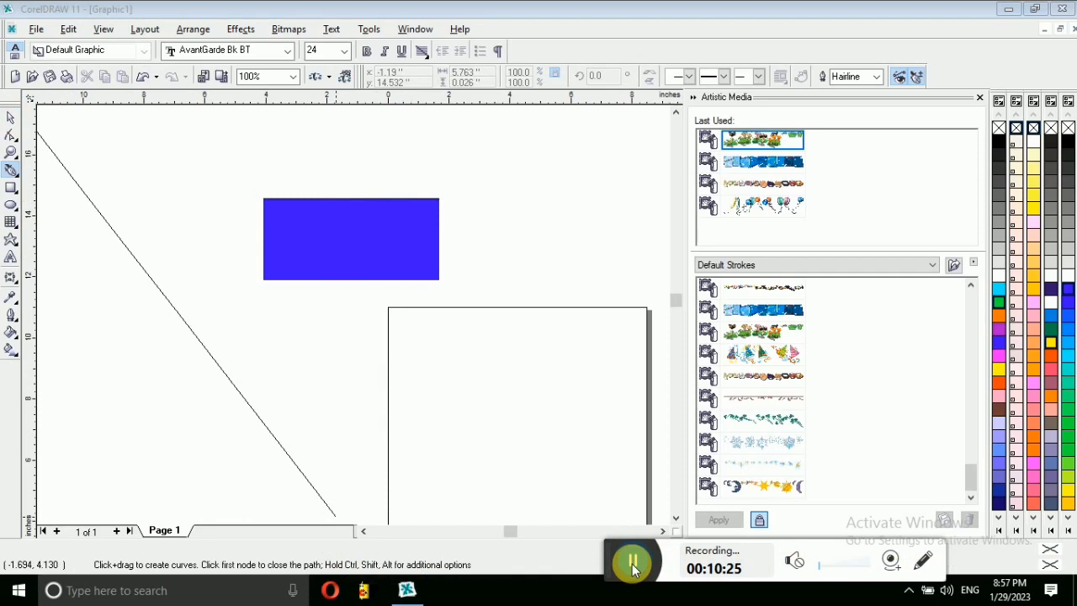
{"action": "left_click_drag", "start_coordinate": [632, 564], "coordinate": [357, 498]}
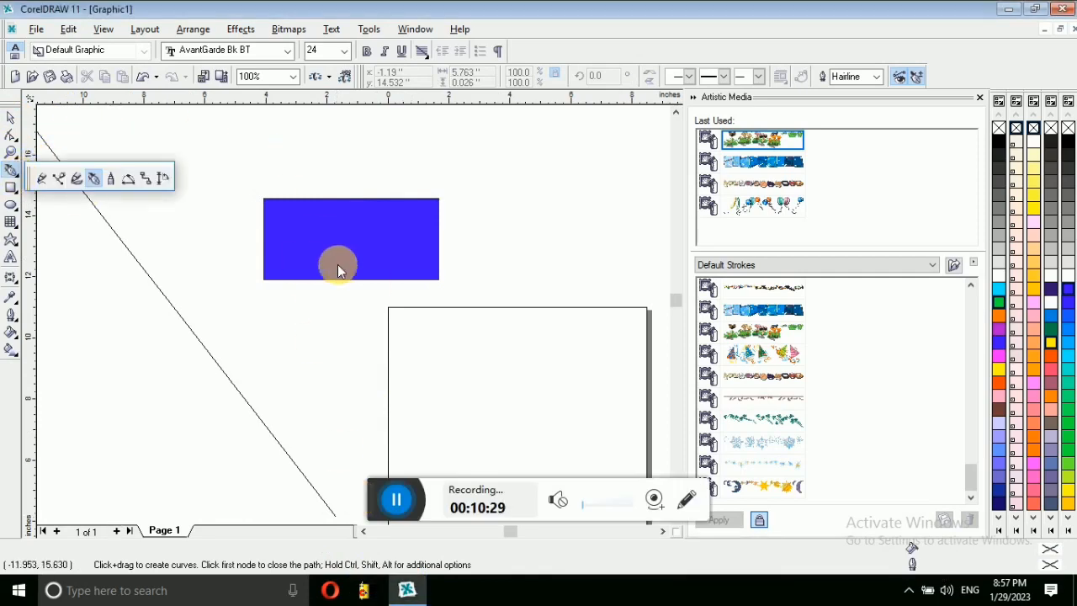
{"action": "left_click", "coordinate": [349, 224]}
{"action": "left_click", "coordinate": [477, 157]}
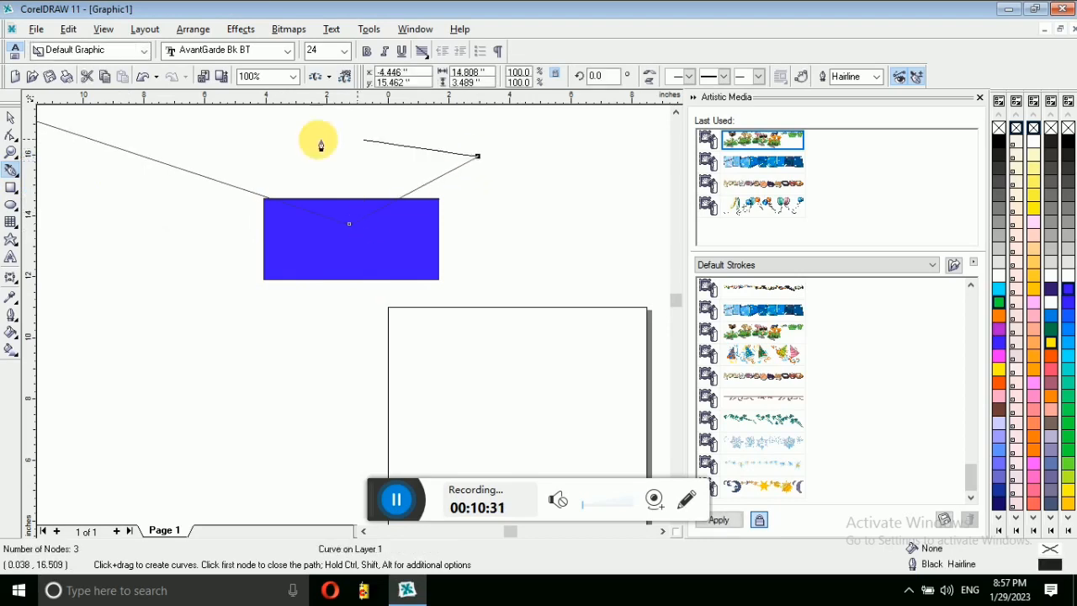
{"action": "left_click", "coordinate": [327, 438]}
{"action": "left_click", "coordinate": [349, 224]}
{"action": "left_click", "coordinate": [145, 157]}
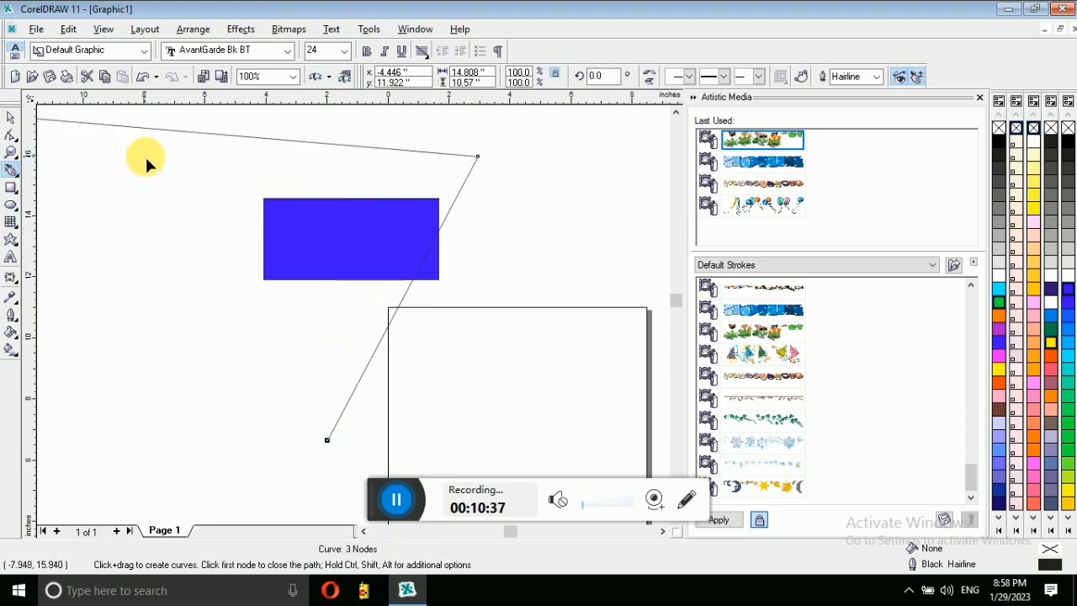
{"action": "left_click", "coordinate": [111, 195]}
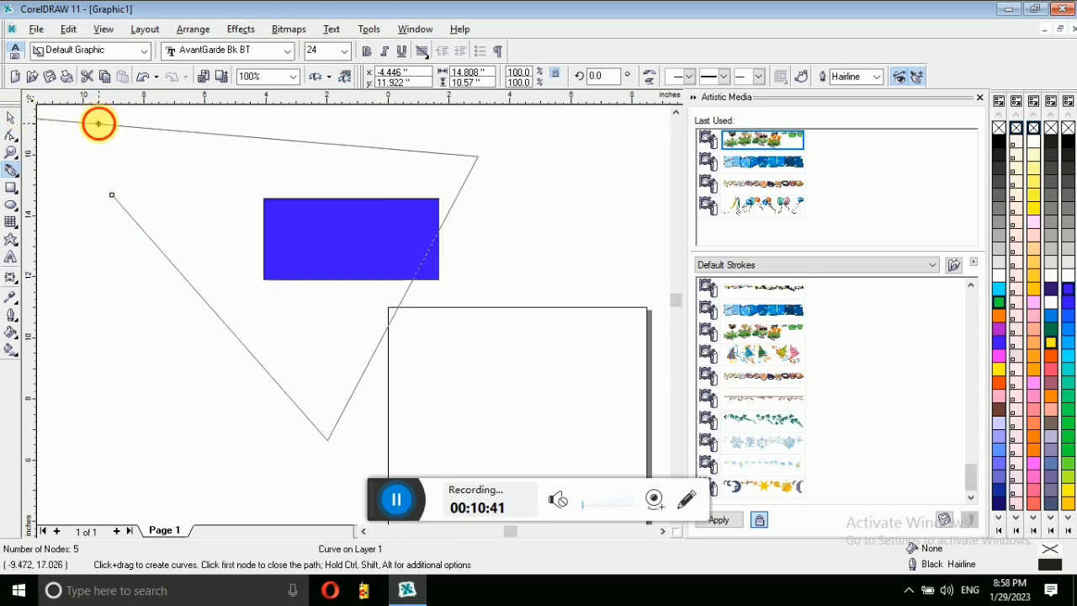
{"action": "left_click", "coordinate": [187, 156]}
{"action": "left_click", "coordinate": [212, 132]}
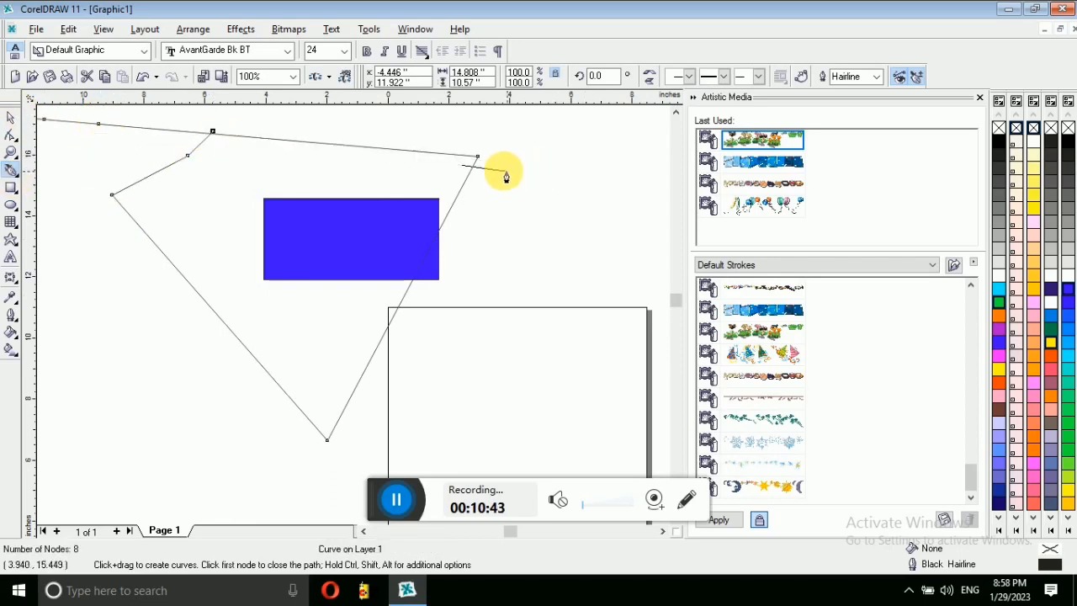
{"action": "left_click", "coordinate": [478, 156]}
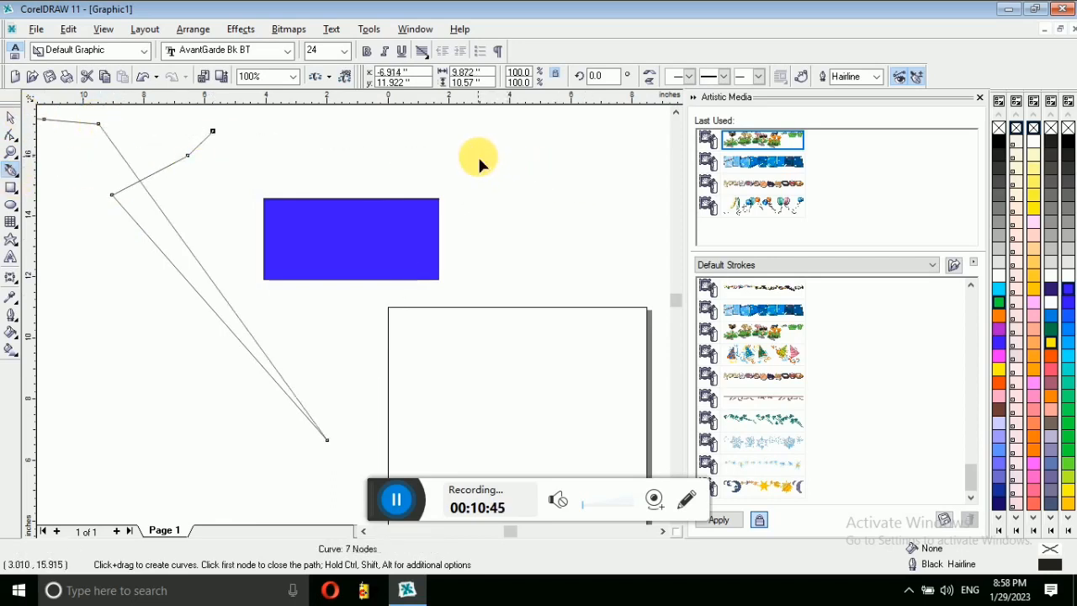
{"action": "right_click", "coordinate": [12, 122]}
{"action": "left_click", "coordinate": [252, 199]}
{"action": "left_click", "coordinate": [222, 351]}
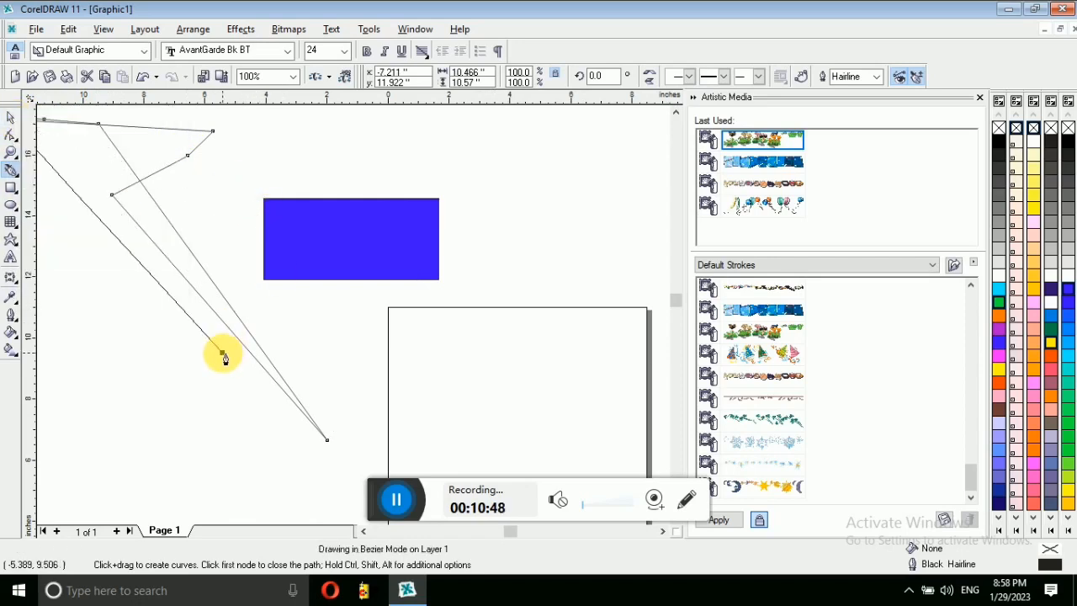
Step: Move the finished zigzag line over the blue rectangle
{"action": "left_click", "coordinate": [11, 152]}
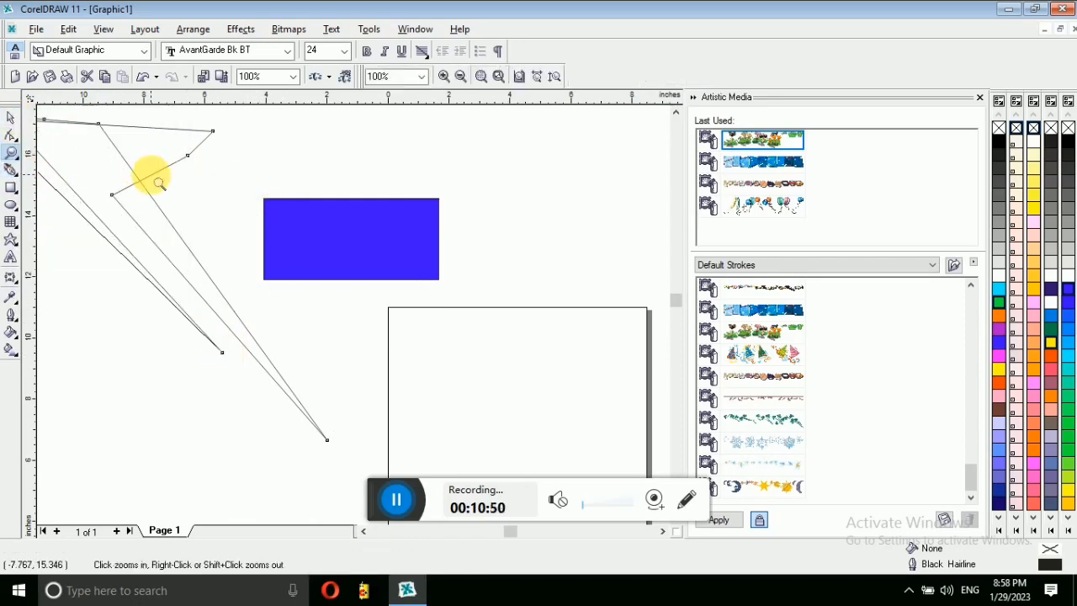
{"action": "key", "text": "Escape"}
{"action": "left_click", "coordinate": [12, 118]}
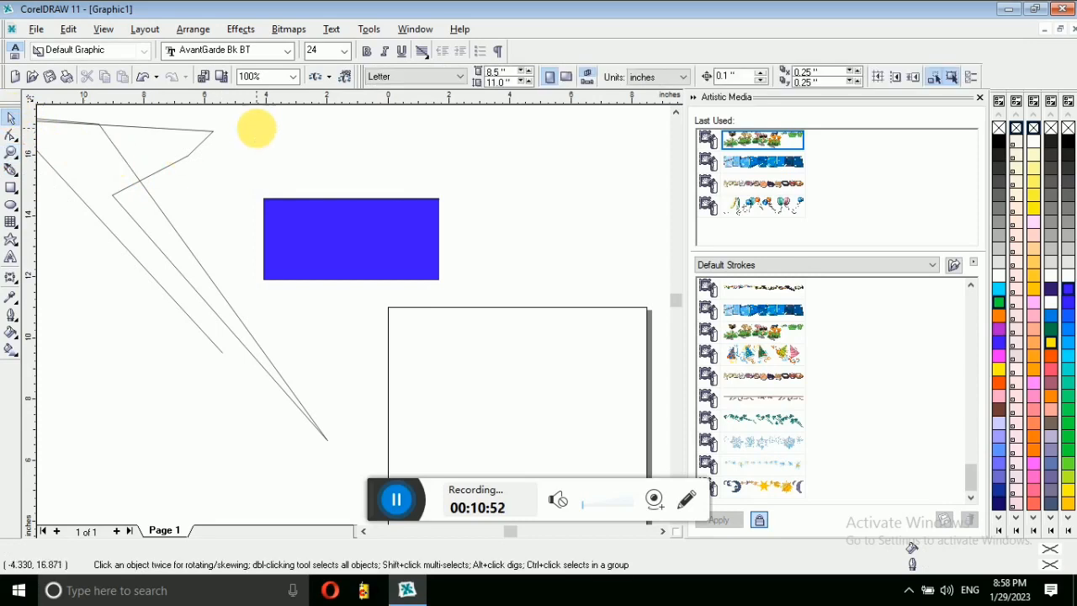
{"action": "left_click_drag", "start_coordinate": [176, 172], "coordinate": [369, 217]}
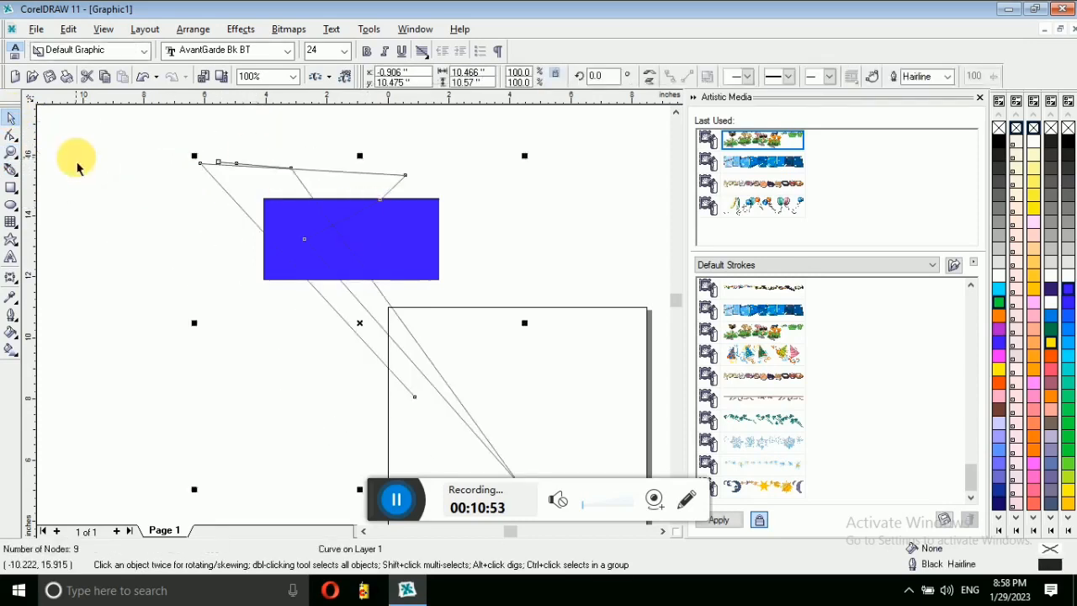
{"action": "left_click", "coordinate": [17, 178]}
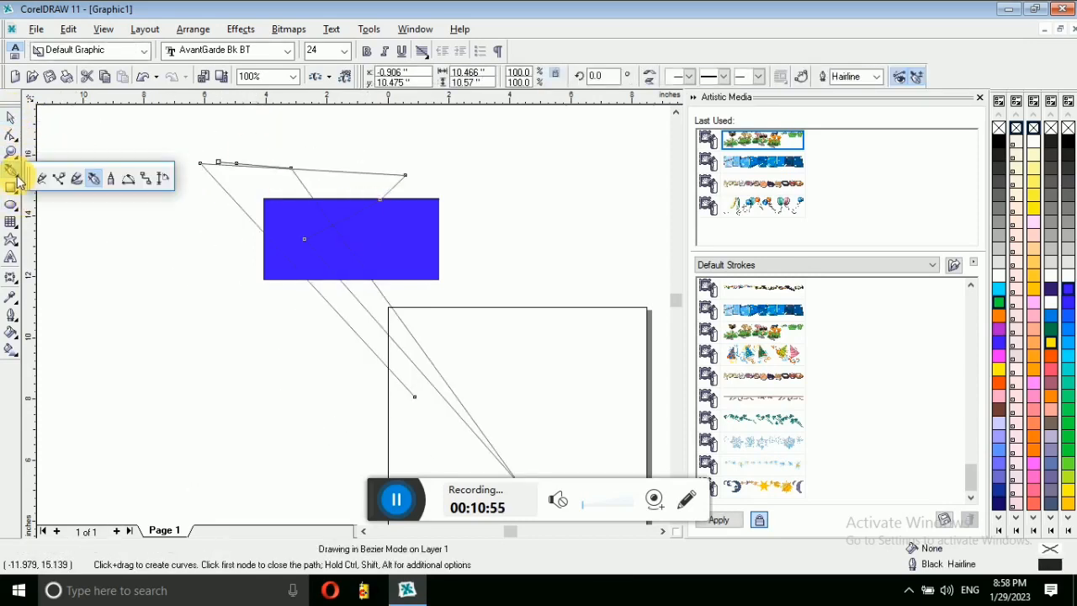
{"action": "left_click", "coordinate": [113, 179]}
Step: Draw a closed straight-segment shape, fill it orange-red and move it beside the blue rectangle
{"action": "mouse_move", "coordinate": [84, 260]}
{"action": "left_mouse_down"}
{"action": "mouse_move", "coordinate": [149, 260]}
{"action": "mouse_move", "coordinate": [226, 292]}
{"action": "mouse_move", "coordinate": [233, 323]}
{"action": "mouse_move", "coordinate": [218, 375]}
{"action": "mouse_move", "coordinate": [232, 391]}
{"action": "mouse_move", "coordinate": [293, 338]}
{"action": "mouse_move", "coordinate": [244, 253]}
{"action": "mouse_move", "coordinate": [132, 218]}
{"action": "mouse_move", "coordinate": [88, 240]}
{"action": "mouse_move", "coordinate": [96, 269]}
{"action": "left_mouse_up"}
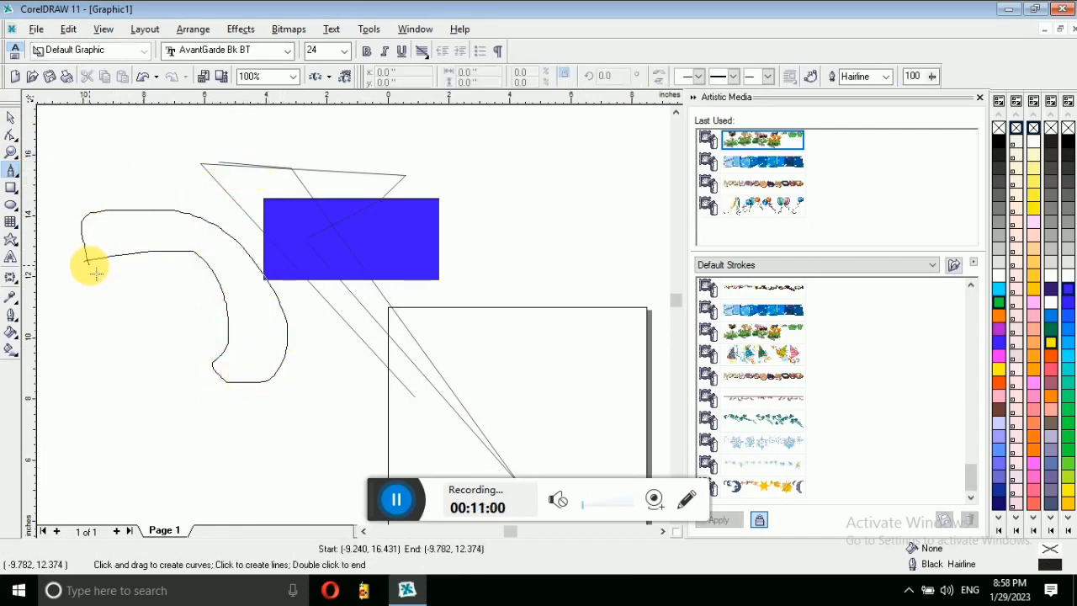
{"action": "left_click", "coordinate": [212, 370]}
{"action": "left_click", "coordinate": [100, 378]}
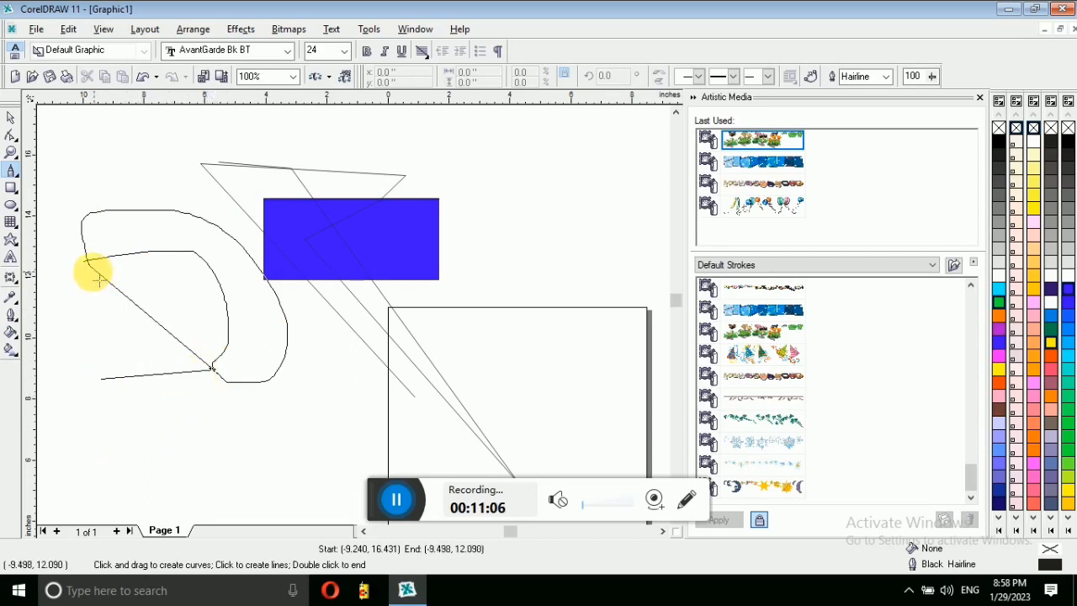
{"action": "left_click", "coordinate": [85, 264]}
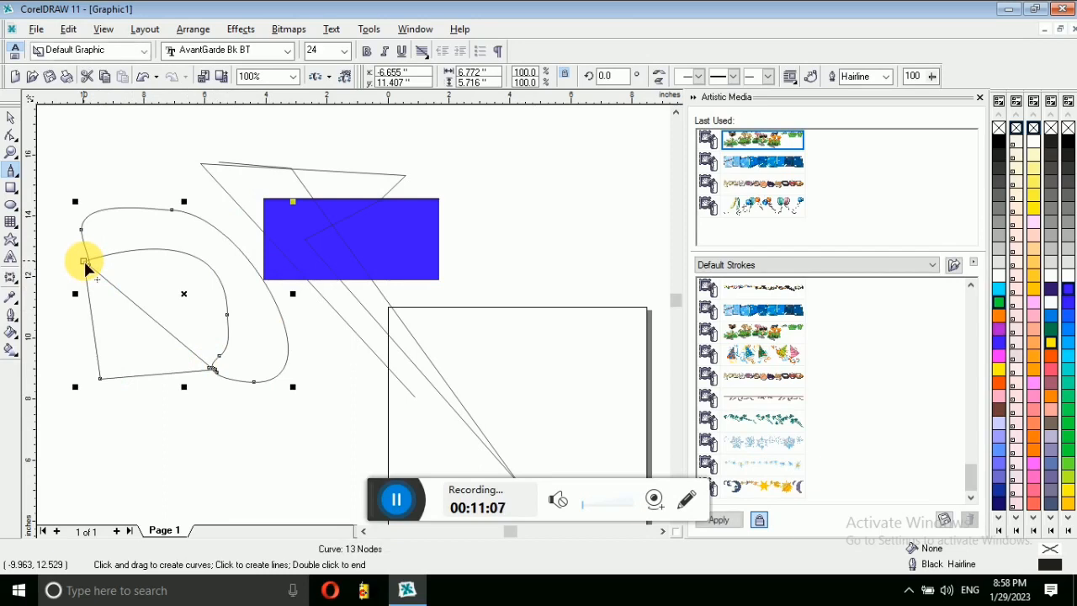
{"action": "left_click", "coordinate": [13, 117]}
{"action": "left_click", "coordinate": [991, 382]}
{"action": "left_click_drag", "start_coordinate": [113, 231], "coordinate": [474, 182]}
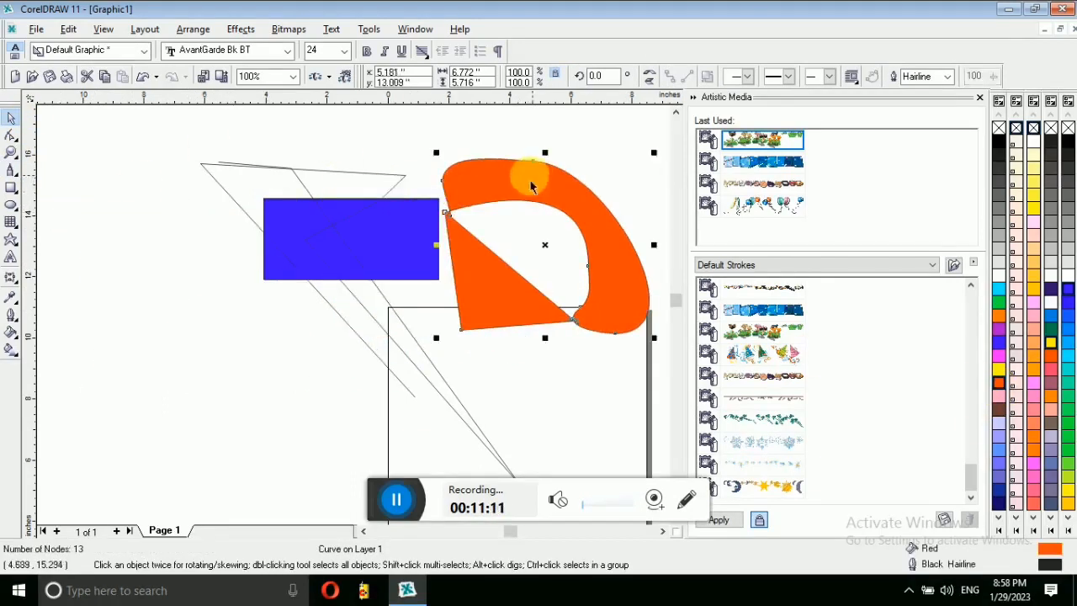
Step: Draw a closed freehand shape, fill it orange-red and drag it over the first orange shape
{"action": "left_click", "coordinate": [14, 175]}
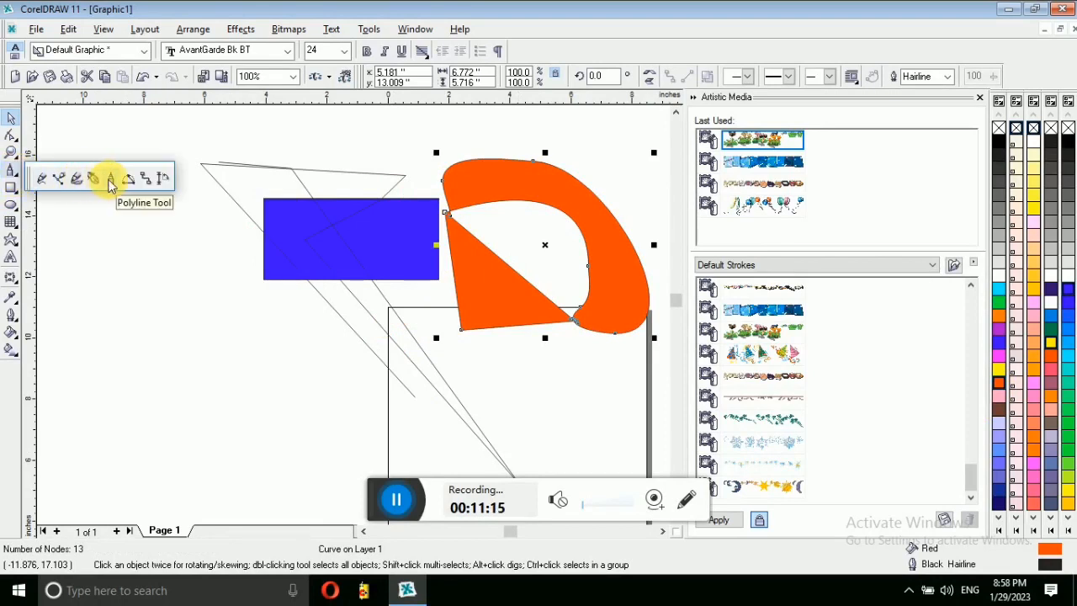
{"action": "left_click", "coordinate": [96, 301]}
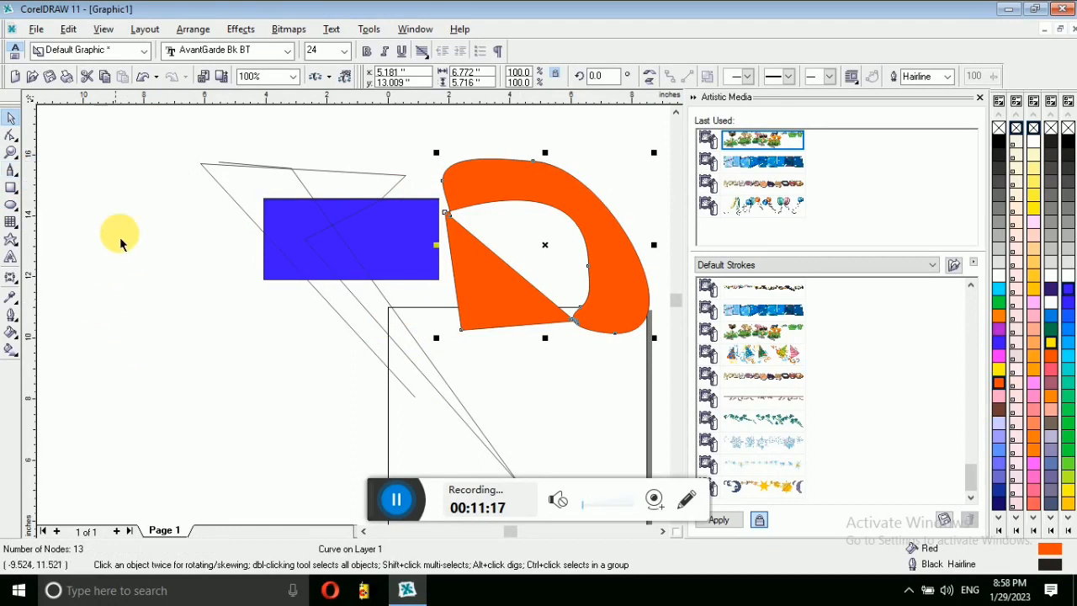
{"action": "left_click", "coordinate": [11, 168]}
{"action": "mouse_move", "coordinate": [68, 382]}
{"action": "left_mouse_down"}
{"action": "mouse_move", "coordinate": [344, 419]}
{"action": "mouse_move", "coordinate": [347, 396]}
{"action": "mouse_move", "coordinate": [342, 362]}
{"action": "mouse_move", "coordinate": [231, 327]}
{"action": "mouse_move", "coordinate": [183, 276]}
{"action": "mouse_move", "coordinate": [144, 200]}
{"action": "mouse_move", "coordinate": [123, 222]}
{"action": "mouse_move", "coordinate": [134, 317]}
{"action": "mouse_move", "coordinate": [82, 344]}
{"action": "mouse_move", "coordinate": [73, 387]}
{"action": "mouse_move", "coordinate": [102, 391]}
{"action": "mouse_move", "coordinate": [67, 381]}
{"action": "left_mouse_up"}
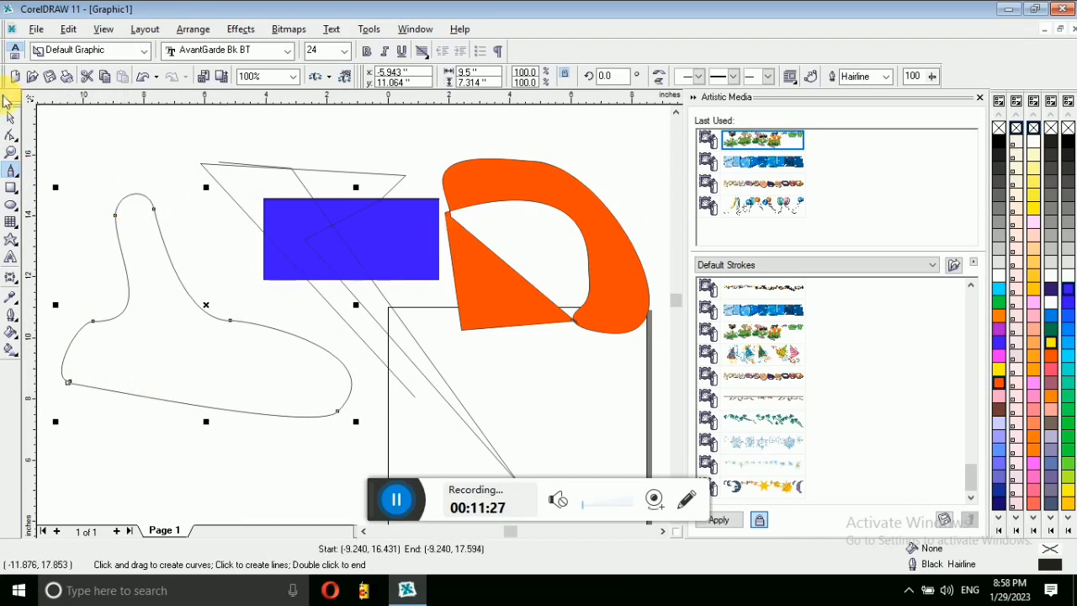
{"action": "left_click", "coordinate": [12, 119]}
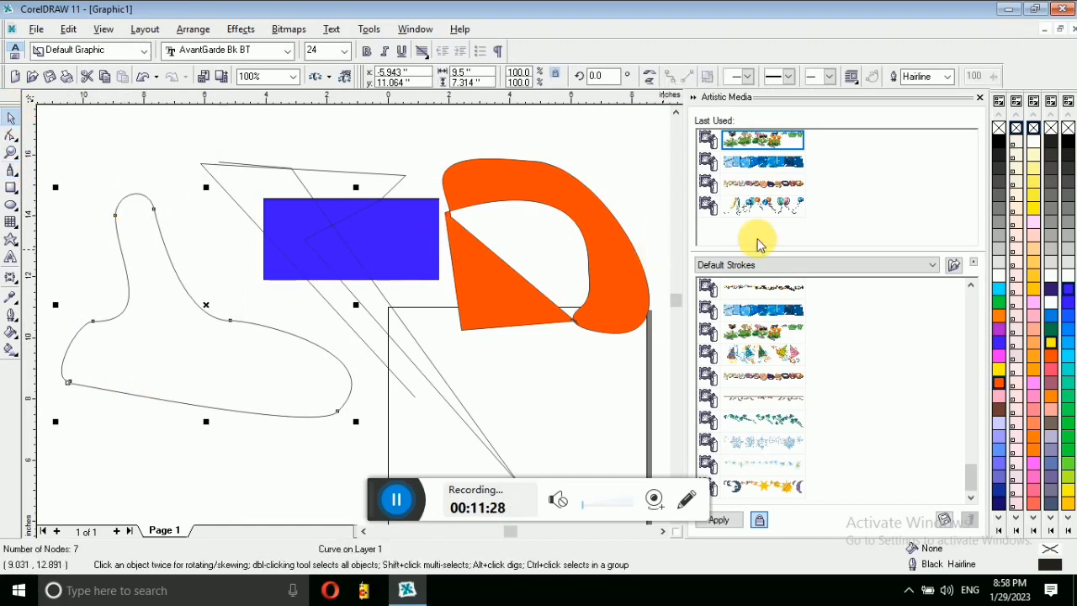
{"action": "left_click", "coordinate": [340, 371]}
{"action": "left_click", "coordinate": [1003, 384]}
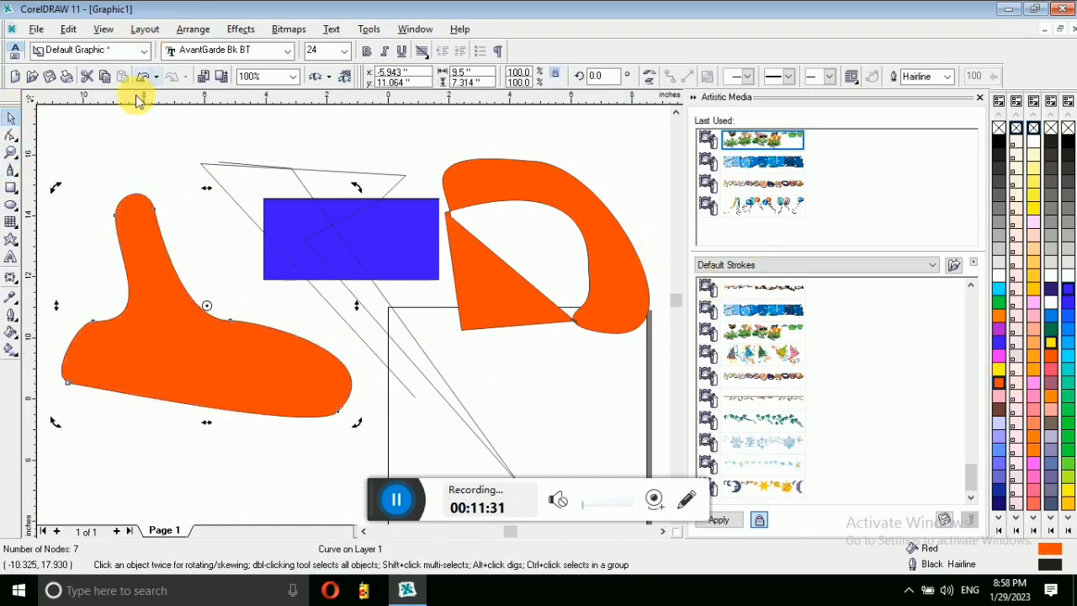
{"action": "left_click_drag", "start_coordinate": [142, 205], "coordinate": [505, 211]}
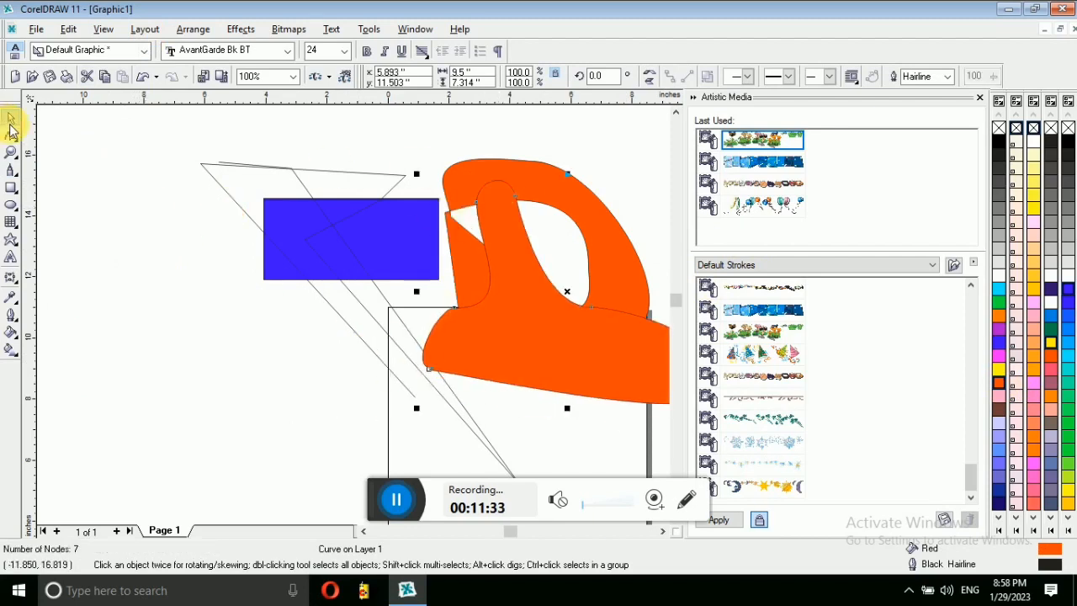
{"action": "left_click", "coordinate": [13, 173]}
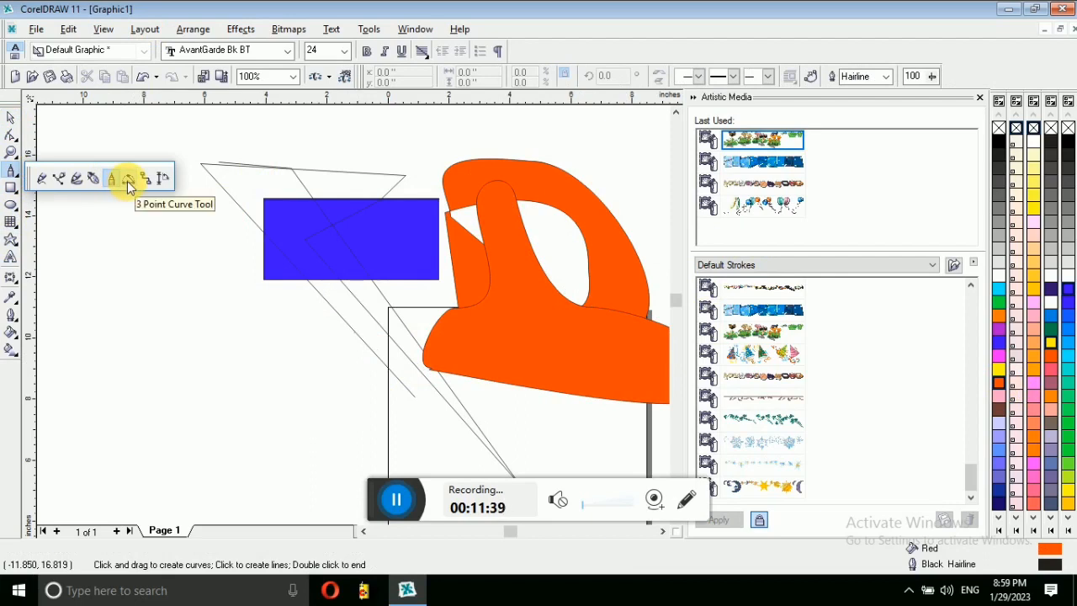
Step: Draw a 3 Point Curve arc and several right-angled connector lines reaching the orange shape
{"action": "left_click", "coordinate": [127, 181]}
{"action": "left_click_drag", "start_coordinate": [133, 236], "coordinate": [258, 356]}
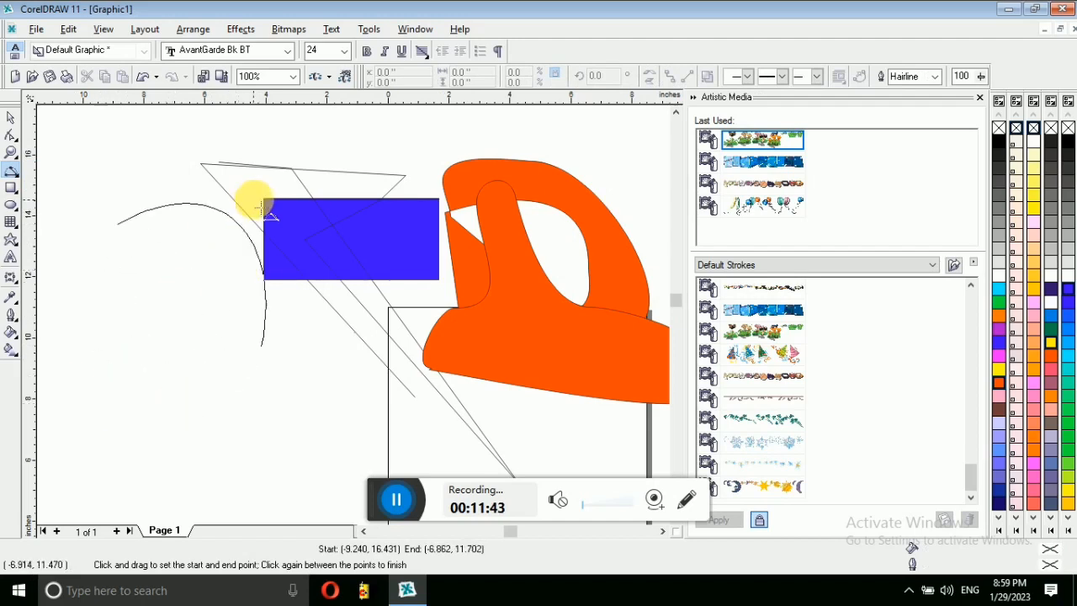
{"action": "left_click", "coordinate": [127, 309]}
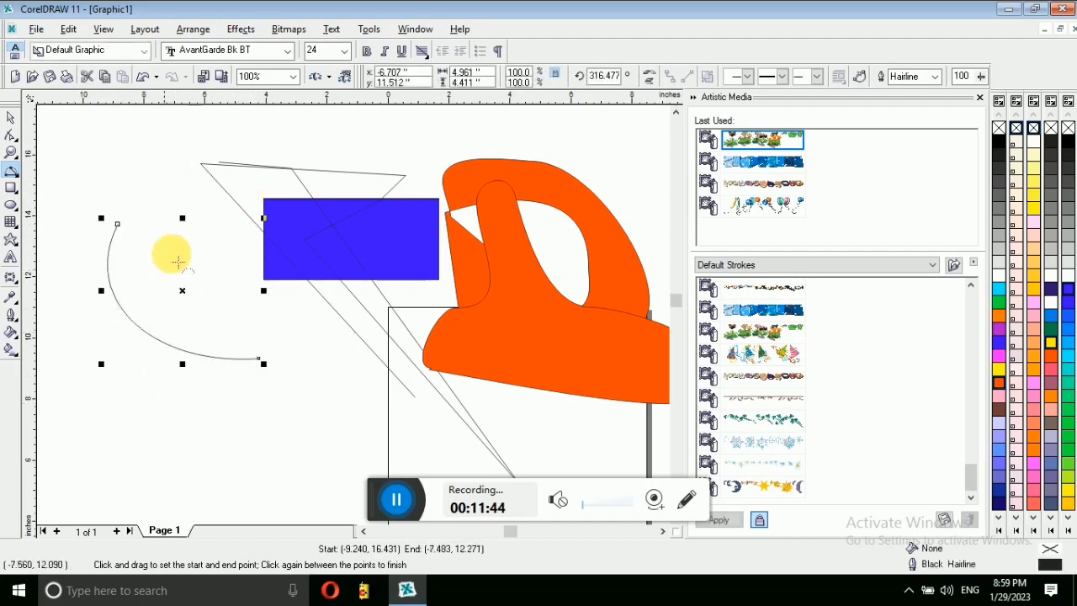
{"action": "left_click", "coordinate": [19, 176]}
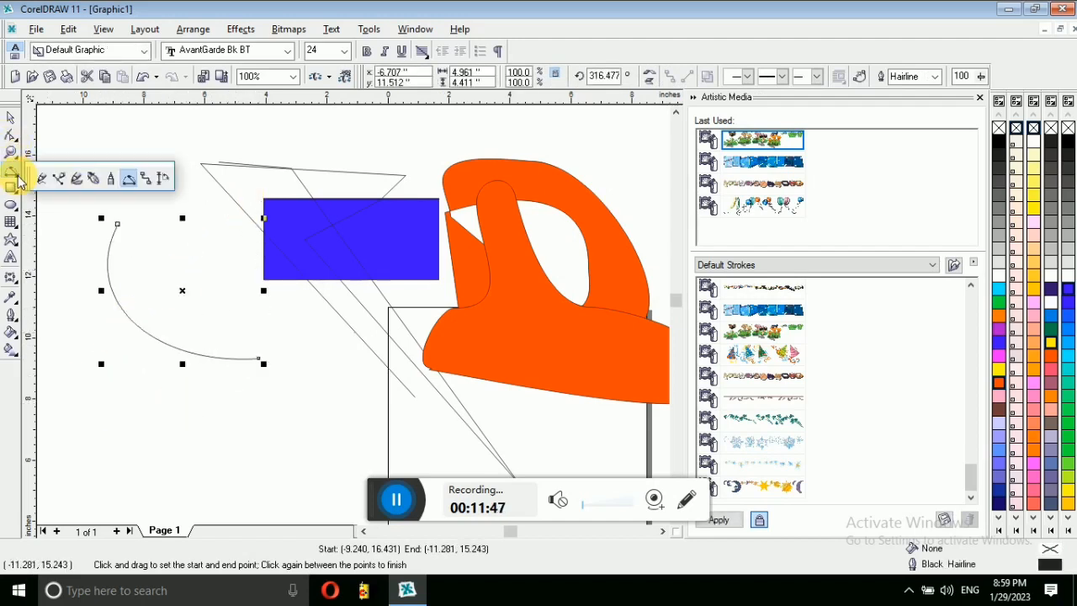
{"action": "left_click", "coordinate": [145, 180]}
{"action": "left_click_drag", "start_coordinate": [119, 223], "coordinate": [259, 357]}
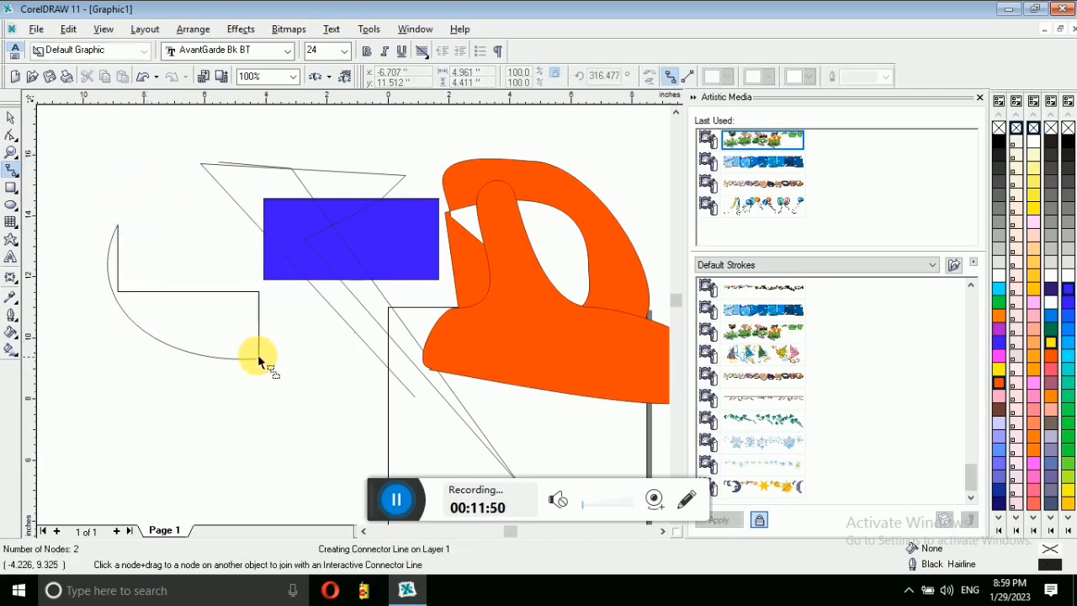
{"action": "left_click_drag", "start_coordinate": [186, 207], "coordinate": [191, 156]}
{"action": "left_click_drag", "start_coordinate": [253, 359], "coordinate": [363, 520]}
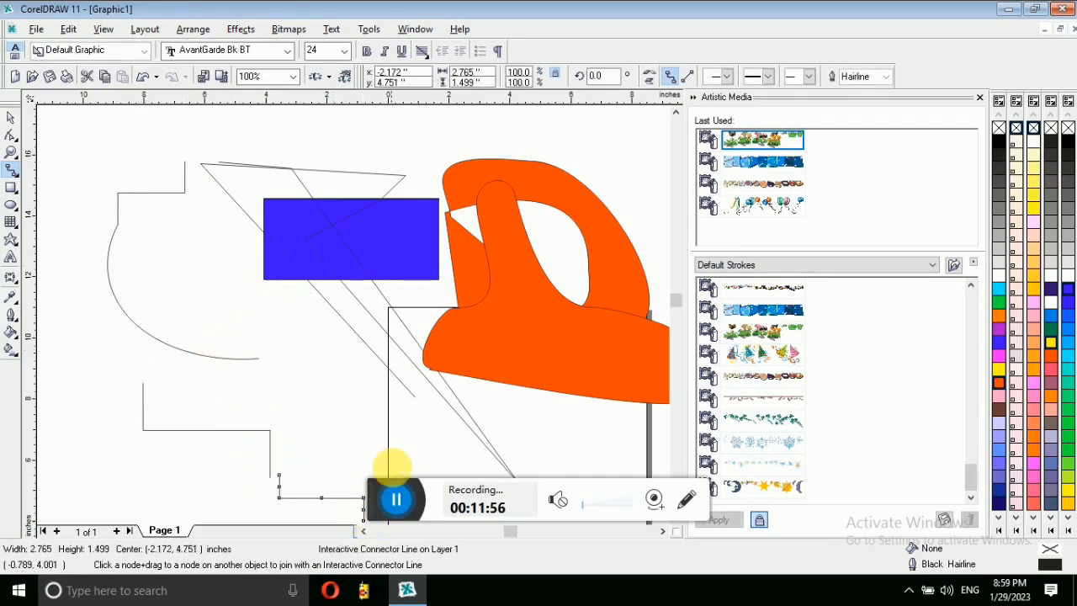
{"action": "mouse_move", "coordinate": [224, 135]}
{"action": "left_mouse_down"}
{"action": "mouse_move", "coordinate": [337, 160]}
{"action": "mouse_move", "coordinate": [406, 210]}
{"action": "mouse_move", "coordinate": [393, 276]}
{"action": "mouse_move", "coordinate": [501, 302]}
{"action": "mouse_move", "coordinate": [518, 321]}
{"action": "left_mouse_up"}
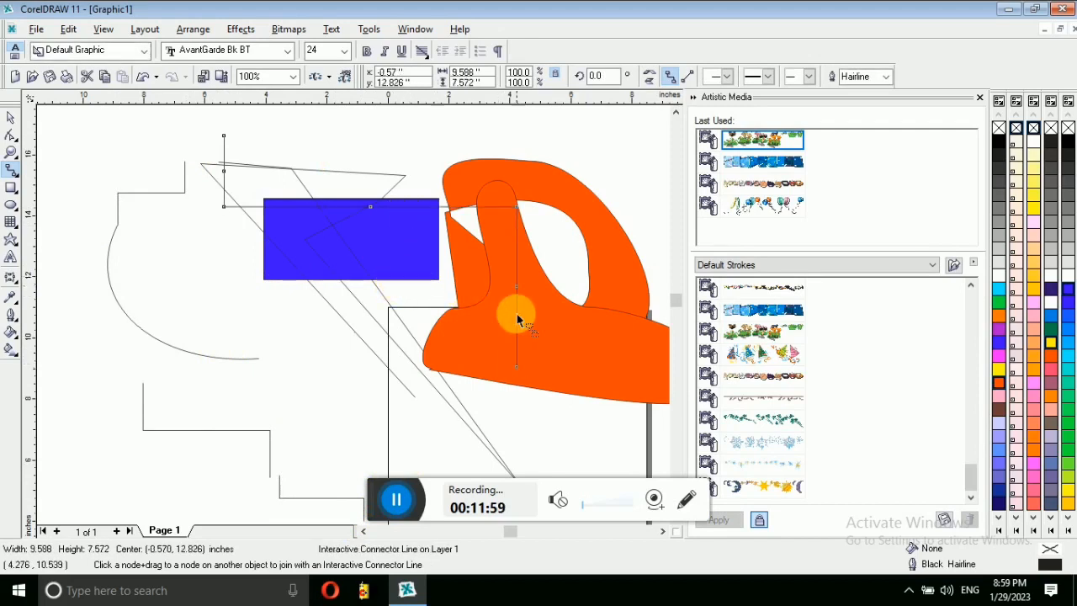
{"action": "left_click", "coordinate": [579, 373]}
Step: Add three vertical dimension measurements, including a 2.43-inch one
{"action": "left_click", "coordinate": [11, 175]}
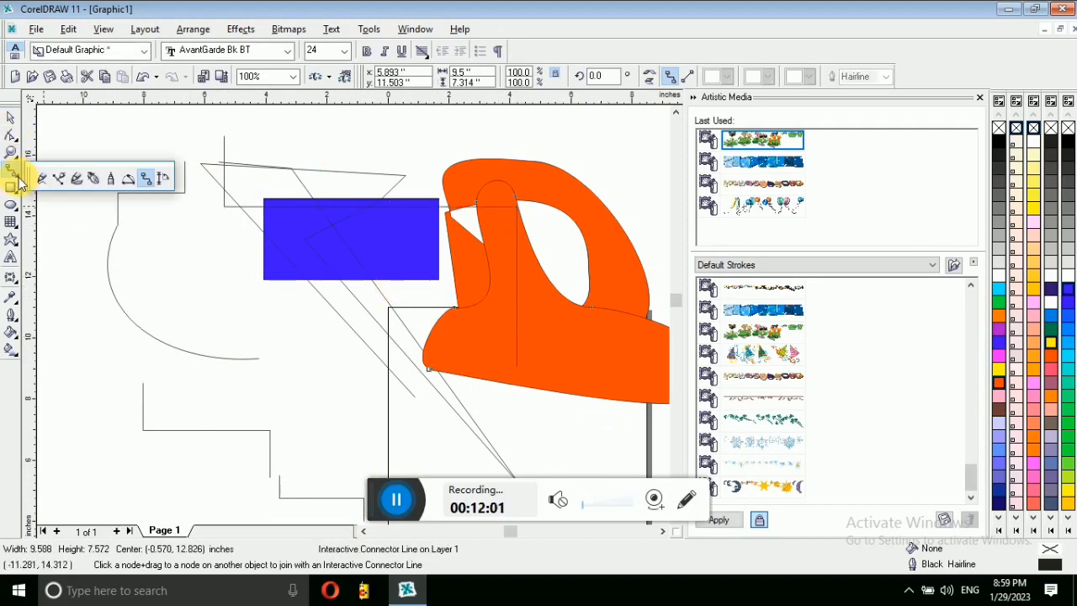
{"action": "left_click", "coordinate": [161, 182]}
{"action": "left_click", "coordinate": [164, 214]}
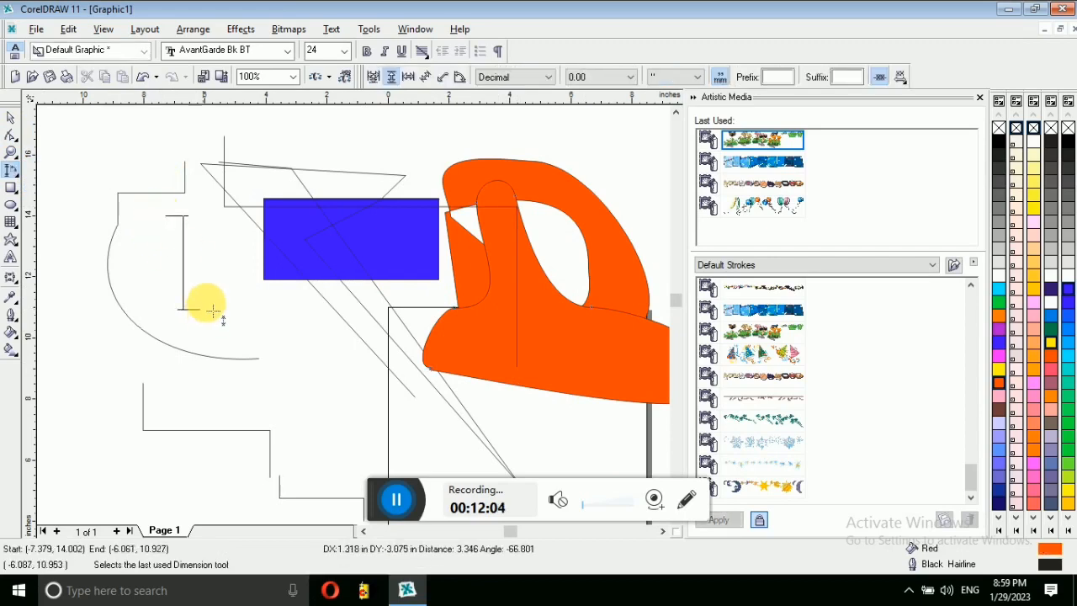
{"action": "left_click", "coordinate": [188, 313]}
{"action": "left_click", "coordinate": [257, 327]}
{"action": "left_click", "coordinate": [256, 149]}
{"action": "left_click", "coordinate": [124, 165]}
{"action": "left_click", "coordinate": [353, 159]}
{"action": "left_click", "coordinate": [428, 283]}
{"action": "left_click", "coordinate": [303, 369]}
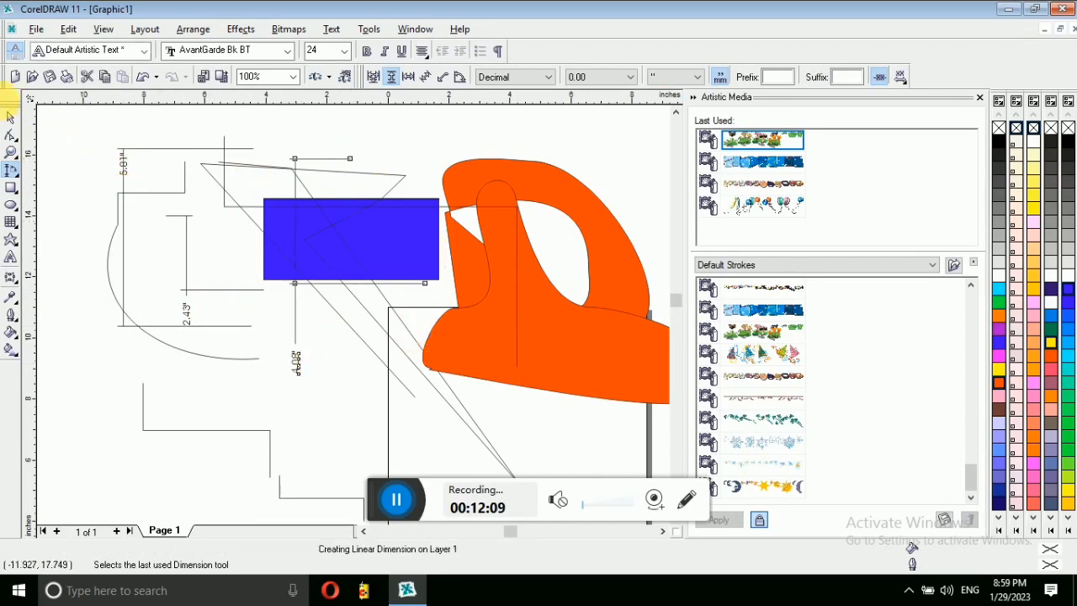
Step: Marquee-select nearly all the drawing objects and delete them
{"action": "left_click", "coordinate": [7, 120]}
{"action": "mouse_move", "coordinate": [41, 118]}
{"action": "left_mouse_down"}
{"action": "mouse_move", "coordinate": [633, 506]}
{"action": "mouse_move", "coordinate": [683, 504]}
{"action": "left_mouse_up"}
{"action": "key", "text": "Delete"}
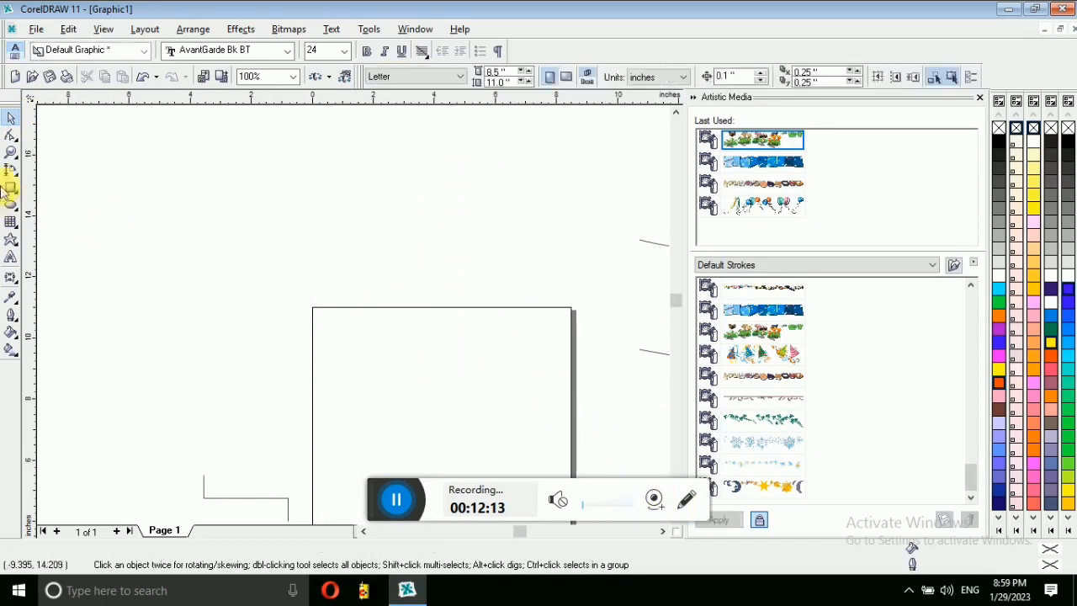
Step: Delete the leftover object at the bottom-left and draw a rectangle at the upper left
{"action": "left_click", "coordinate": [259, 505]}
{"action": "key", "text": "Delete"}
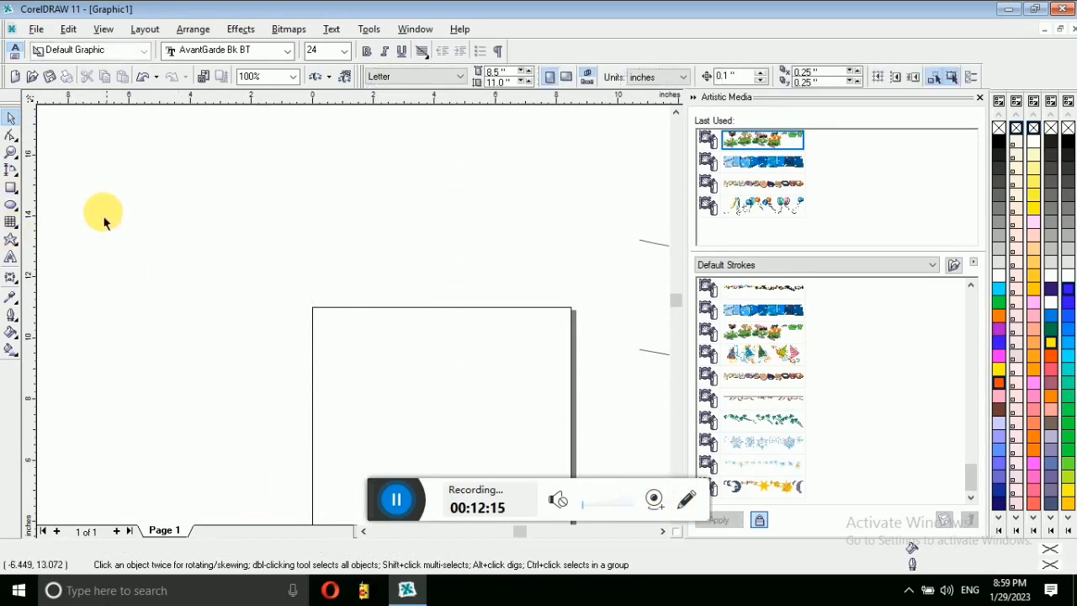
{"action": "left_click", "coordinate": [18, 180]}
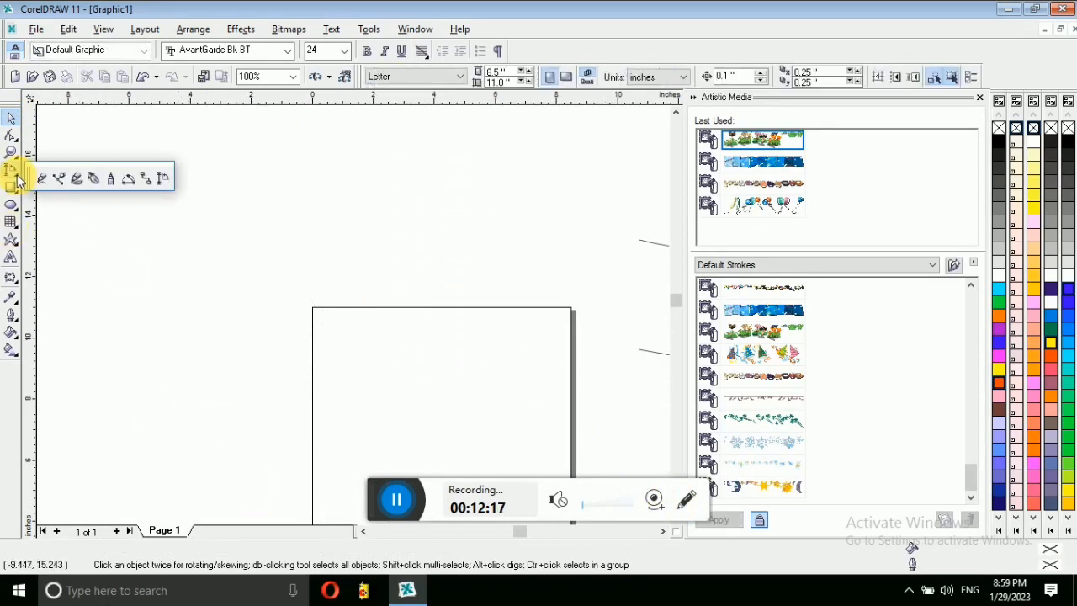
{"action": "left_click", "coordinate": [43, 181]}
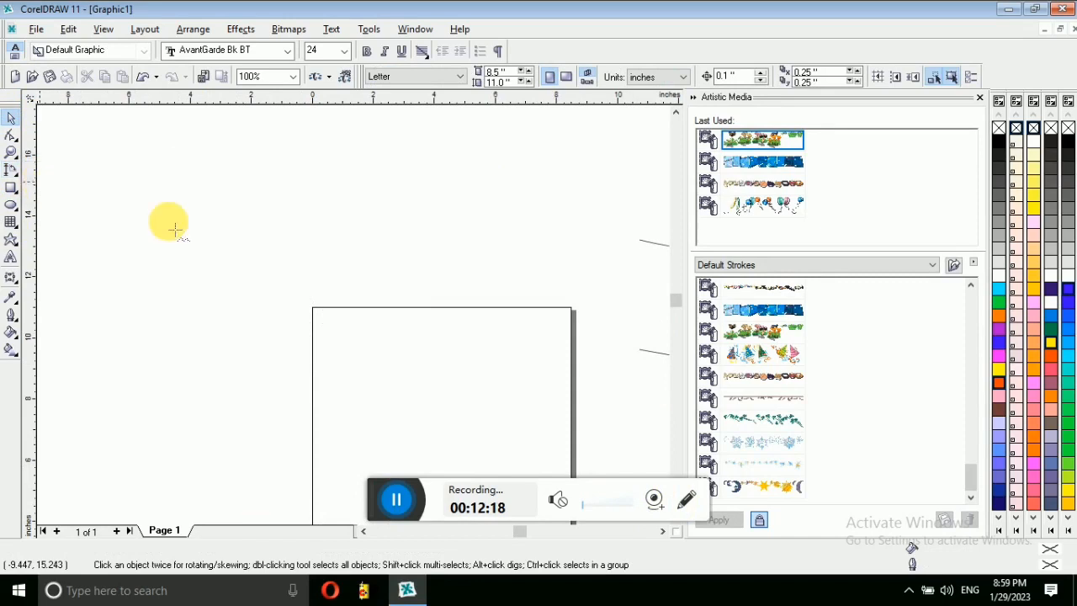
{"action": "left_click", "coordinate": [10, 190]}
{"action": "left_click_drag", "start_coordinate": [142, 193], "coordinate": [291, 278]}
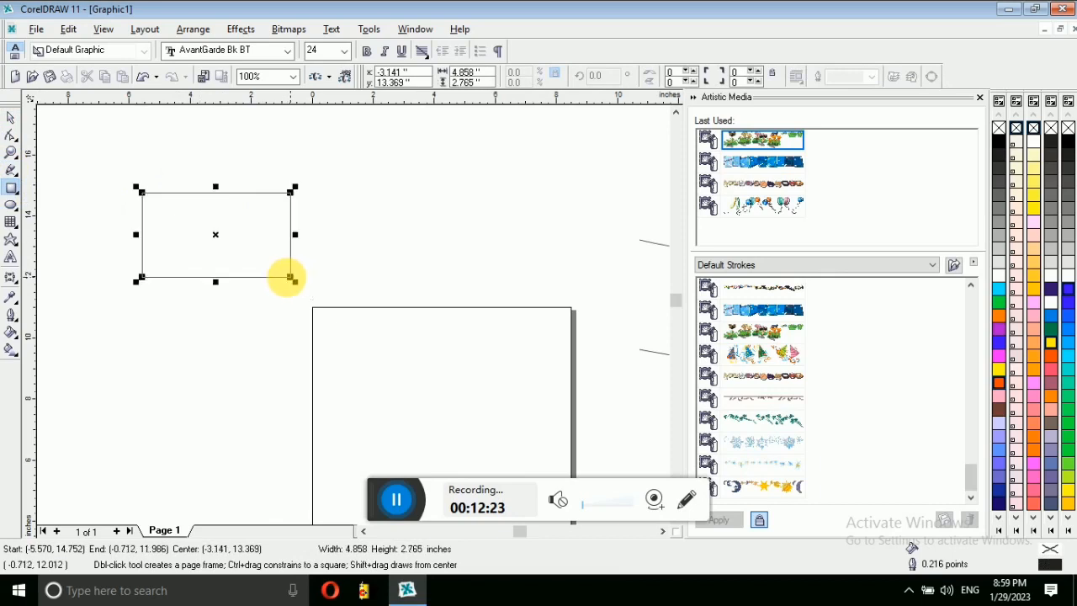
Step: Draw a tilted three-point rectangle near the top of the canvas
{"action": "left_click", "coordinate": [18, 195]}
{"action": "left_click", "coordinate": [54, 197]}
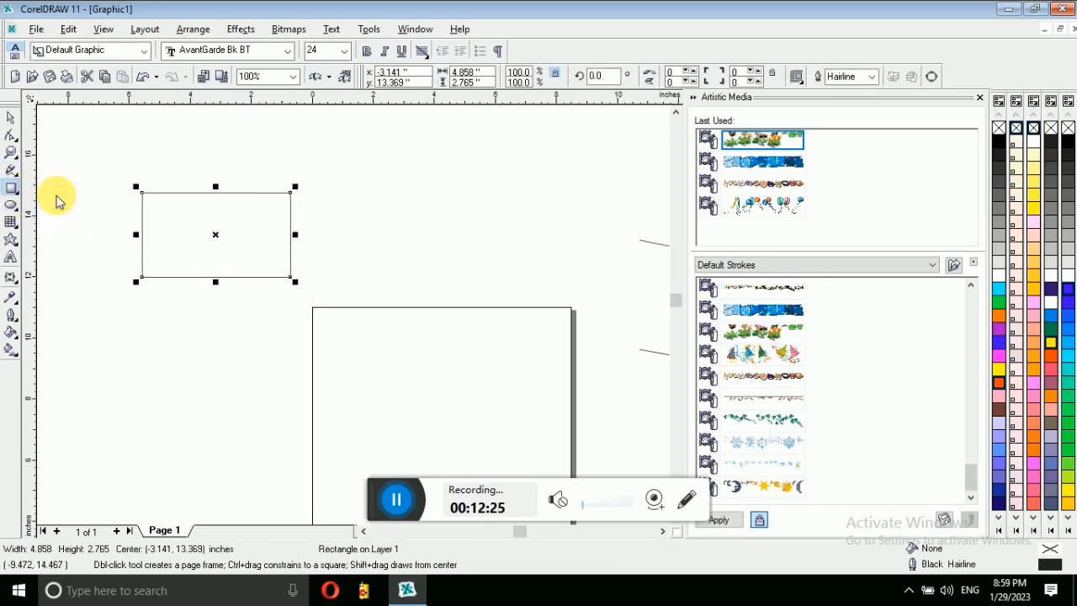
{"action": "left_click_drag", "start_coordinate": [379, 167], "coordinate": [465, 244]}
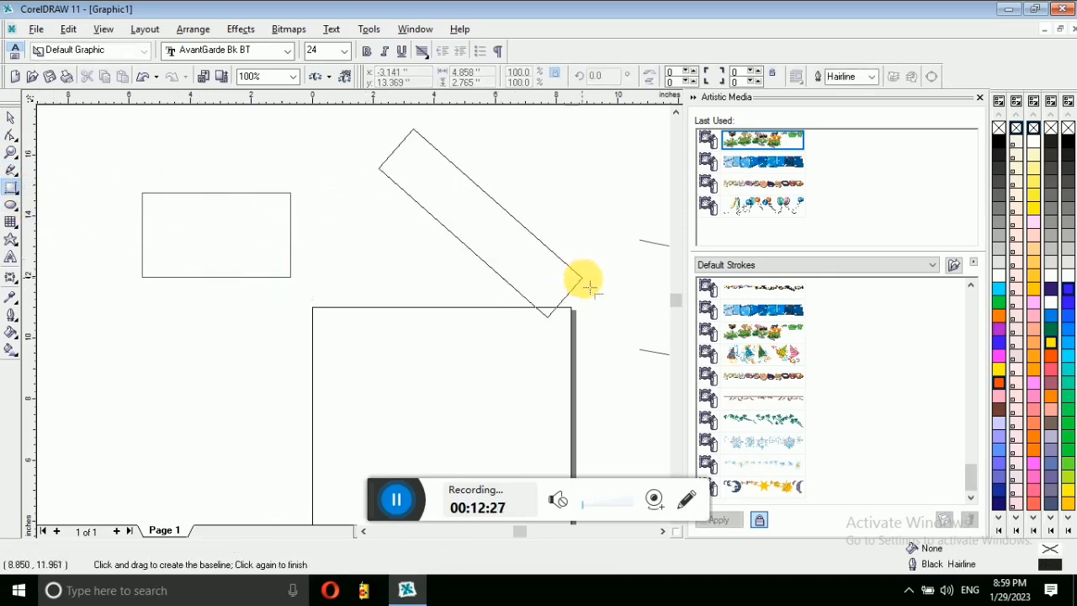
{"action": "left_click", "coordinate": [426, 283]}
{"action": "left_click", "coordinate": [11, 118]}
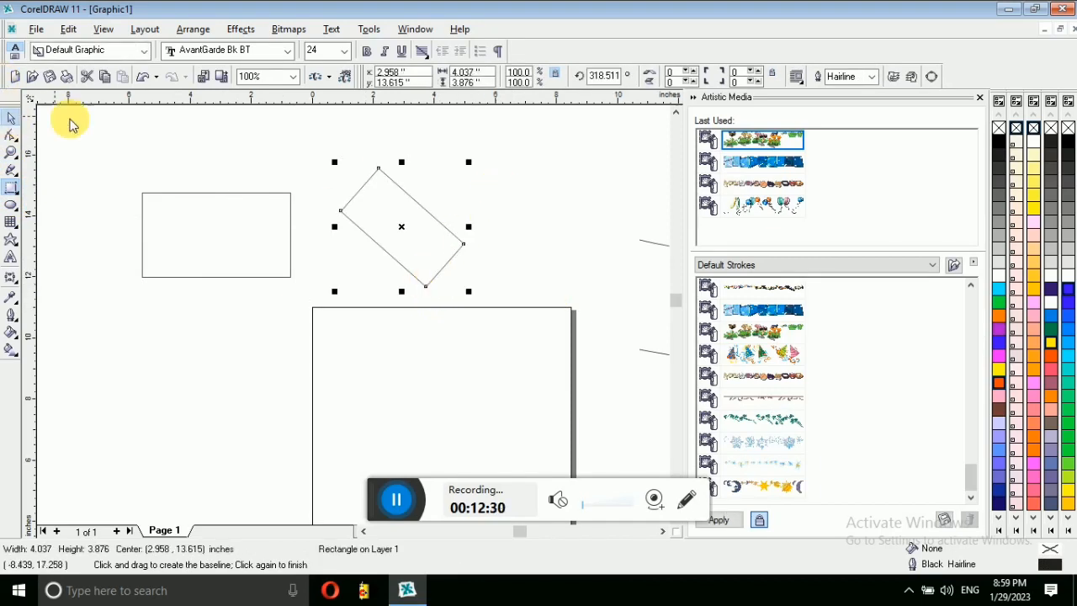
Step: Draw a lower-left ellipse, a circle on the large rectangle's left edge, and tilted three-point ellipses
{"action": "left_click", "coordinate": [10, 208]}
{"action": "left_click_drag", "start_coordinate": [118, 319], "coordinate": [246, 459]}
{"action": "left_click_drag", "start_coordinate": [286, 325], "coordinate": [419, 452]}
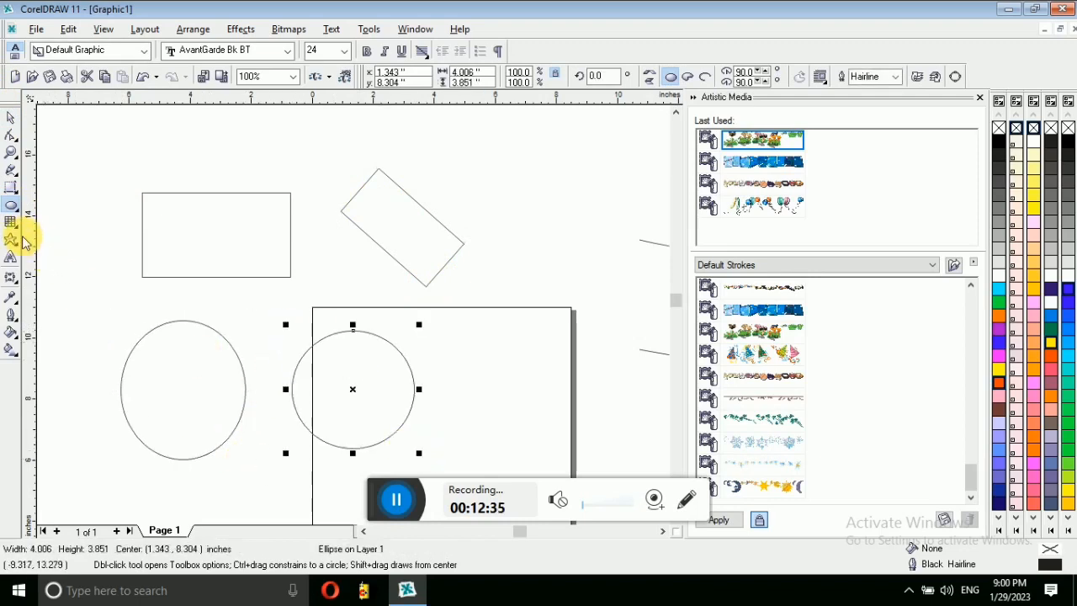
{"action": "left_click", "coordinate": [16, 211]}
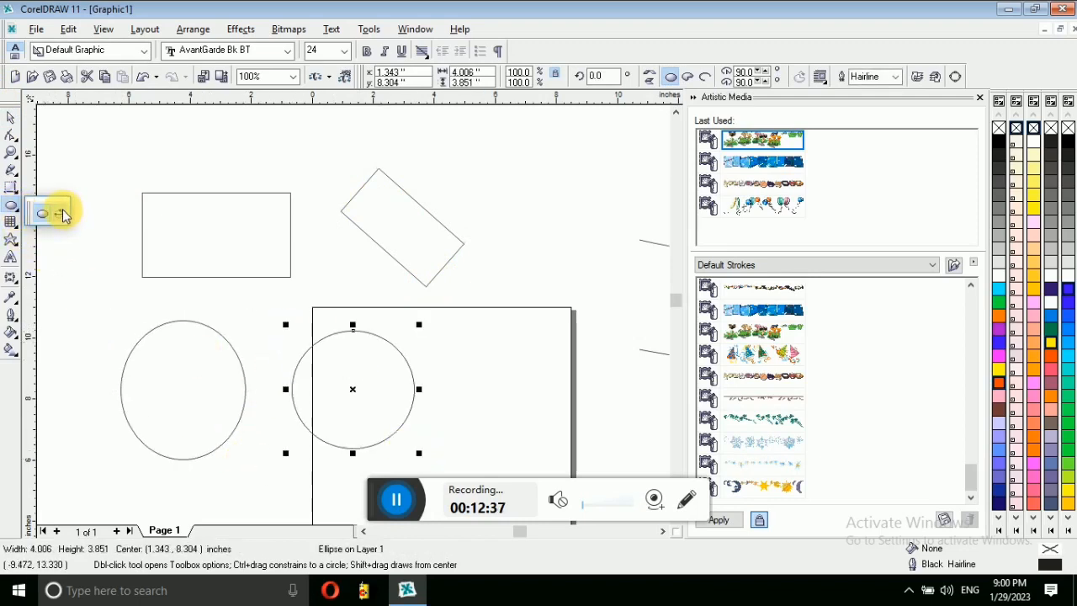
{"action": "left_click", "coordinate": [64, 215]}
{"action": "left_click_drag", "start_coordinate": [424, 308], "coordinate": [528, 452]}
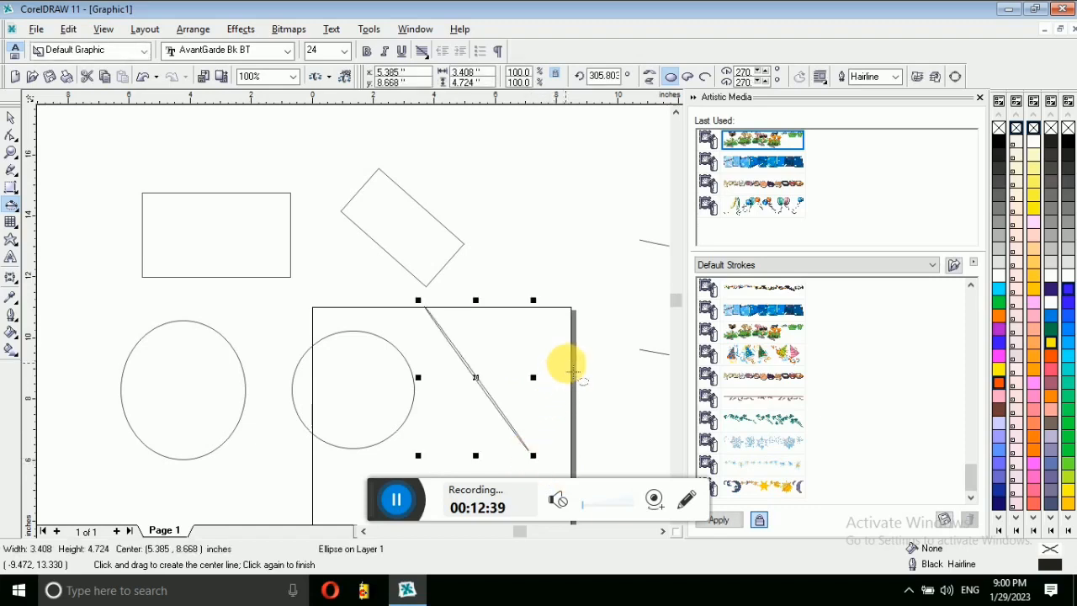
{"action": "left_click_drag", "start_coordinate": [517, 233], "coordinate": [584, 293]}
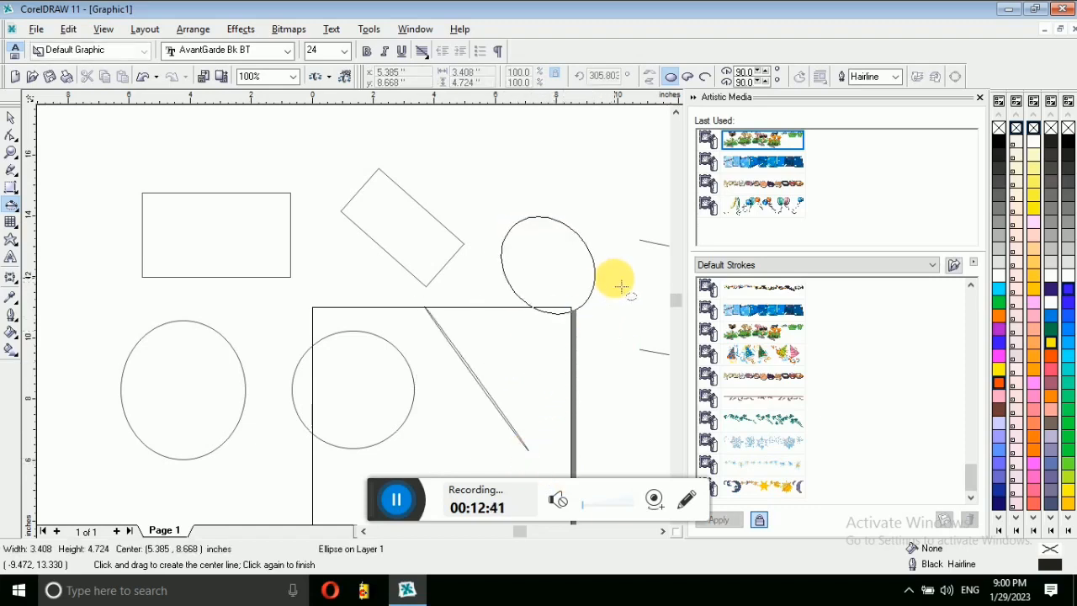
{"action": "left_click", "coordinate": [591, 282]}
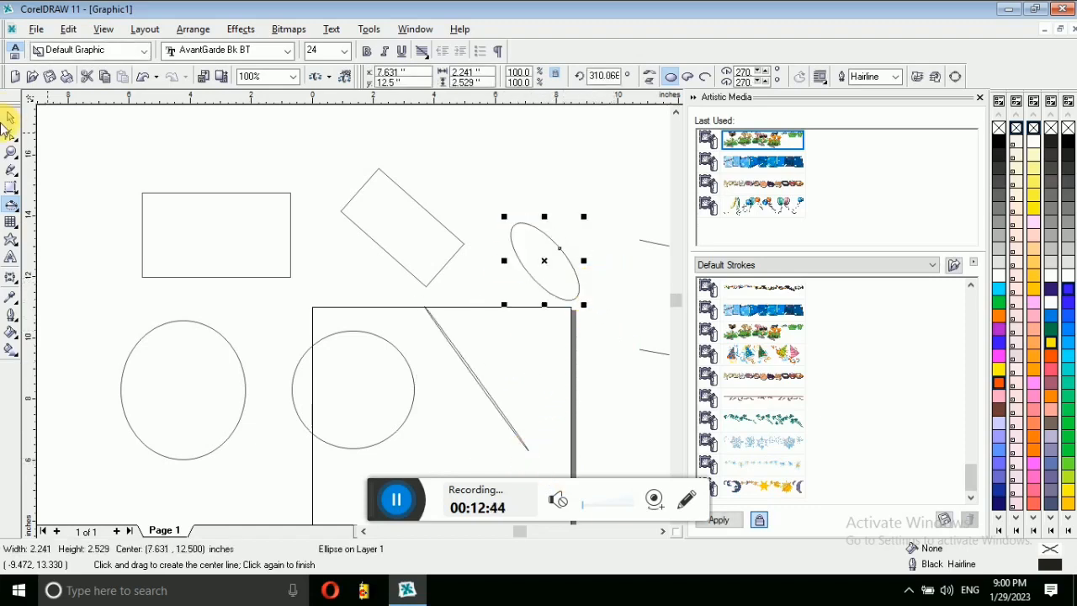
Step: Reset the ellipse flyout to ordinary ellipses and select the Polygon tool
{"action": "left_click", "coordinate": [11, 119]}
{"action": "left_click", "coordinate": [18, 209]}
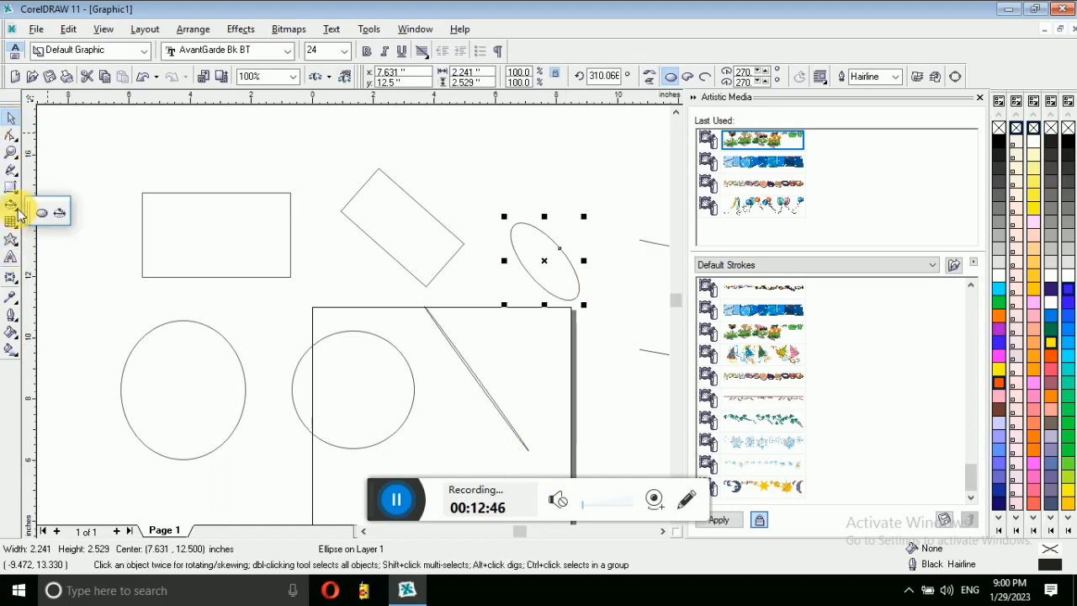
{"action": "left_click", "coordinate": [47, 215]}
{"action": "left_click", "coordinate": [19, 229]}
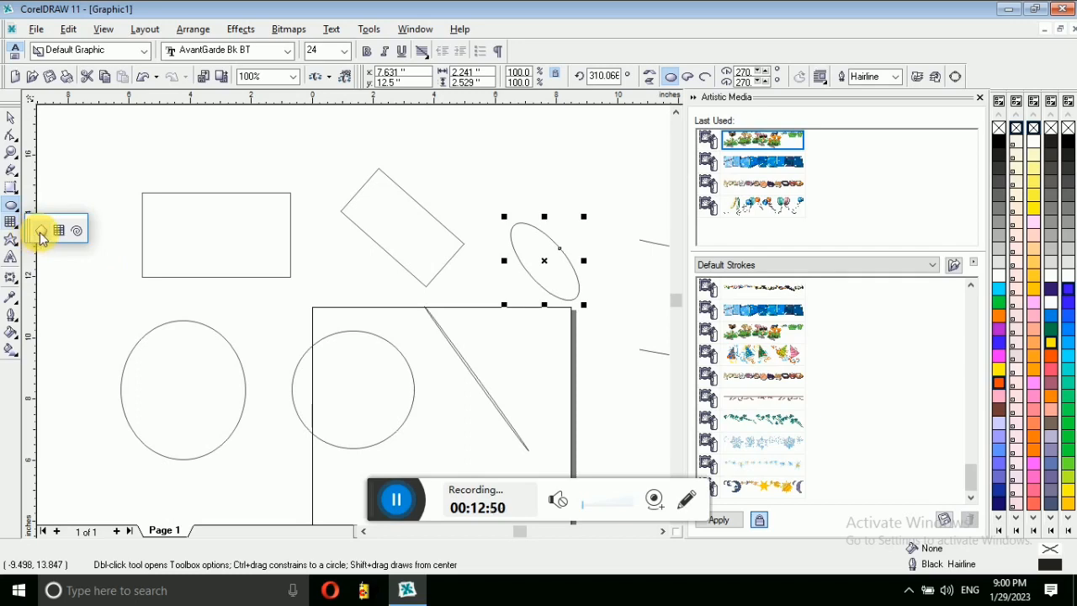
{"action": "left_click", "coordinate": [17, 227]}
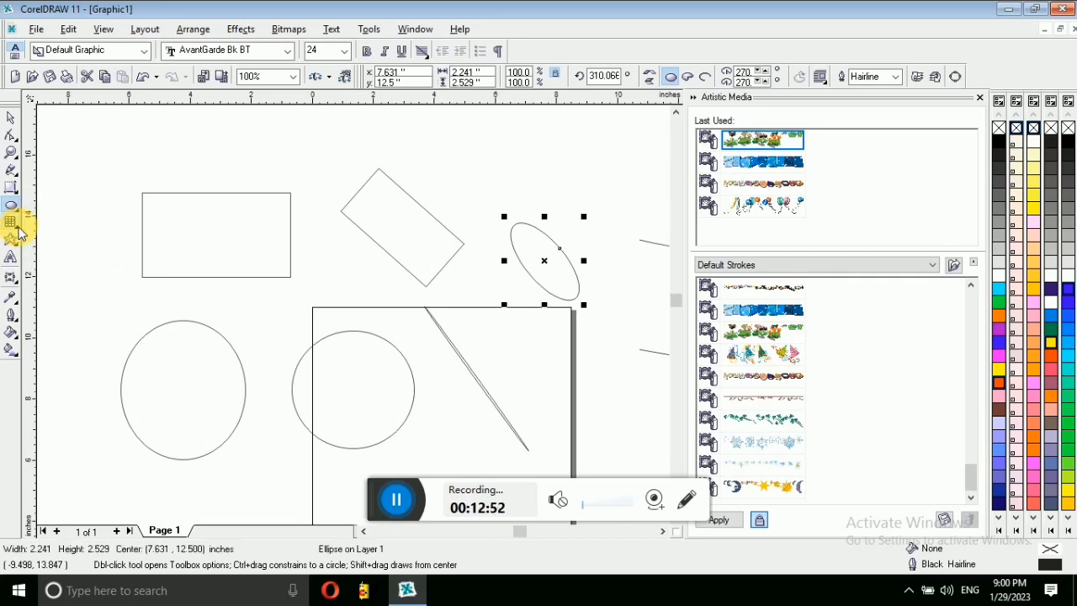
{"action": "left_click", "coordinate": [18, 227]}
{"action": "left_click", "coordinate": [38, 229]}
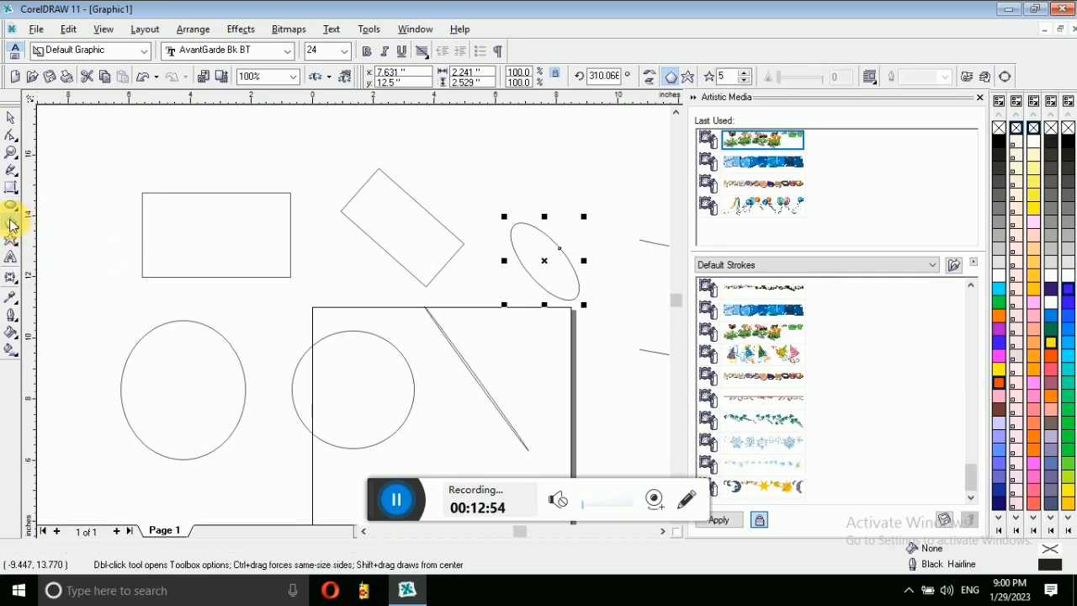
Step: Draw a pentagon at the top left and a 4 by 3 graph-paper grid below it
{"action": "left_click_drag", "start_coordinate": [67, 120], "coordinate": [145, 201]}
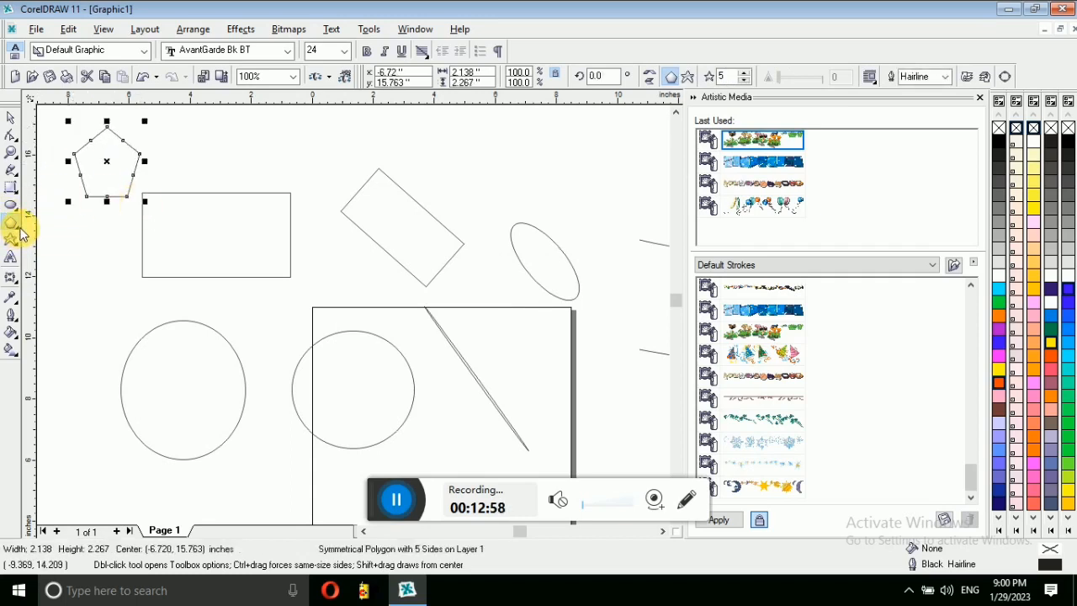
{"action": "left_click", "coordinate": [18, 228]}
{"action": "left_click", "coordinate": [56, 233]}
{"action": "left_click_drag", "start_coordinate": [67, 252], "coordinate": [190, 343]}
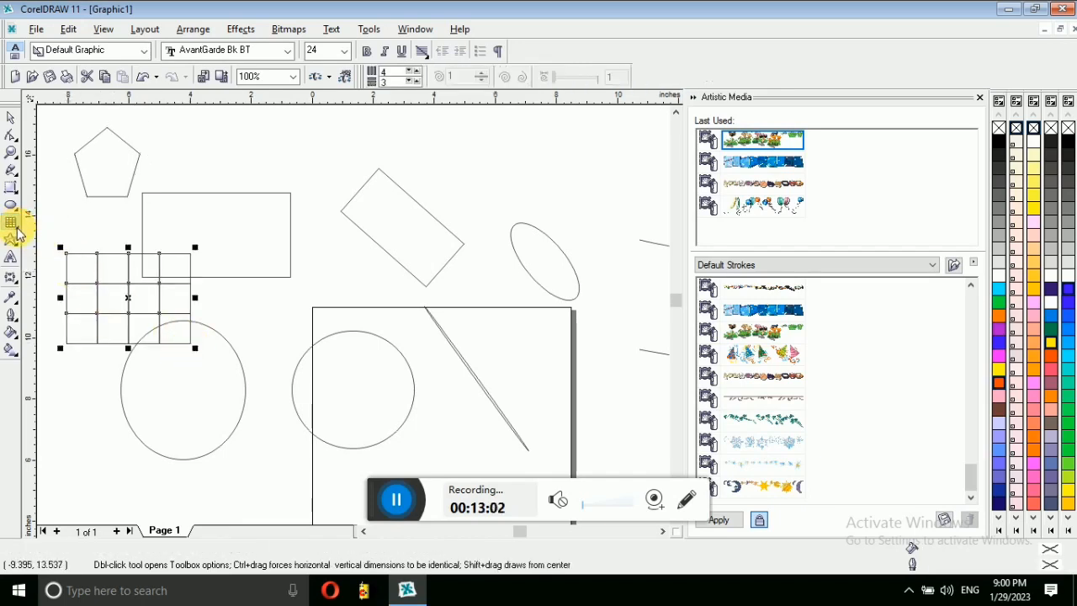
Step: Draw a spiral over the upper rectangle, then delete it
{"action": "left_click", "coordinate": [12, 223]}
{"action": "left_click", "coordinate": [77, 234]}
{"action": "left_click_drag", "start_coordinate": [261, 132], "coordinate": [385, 265]}
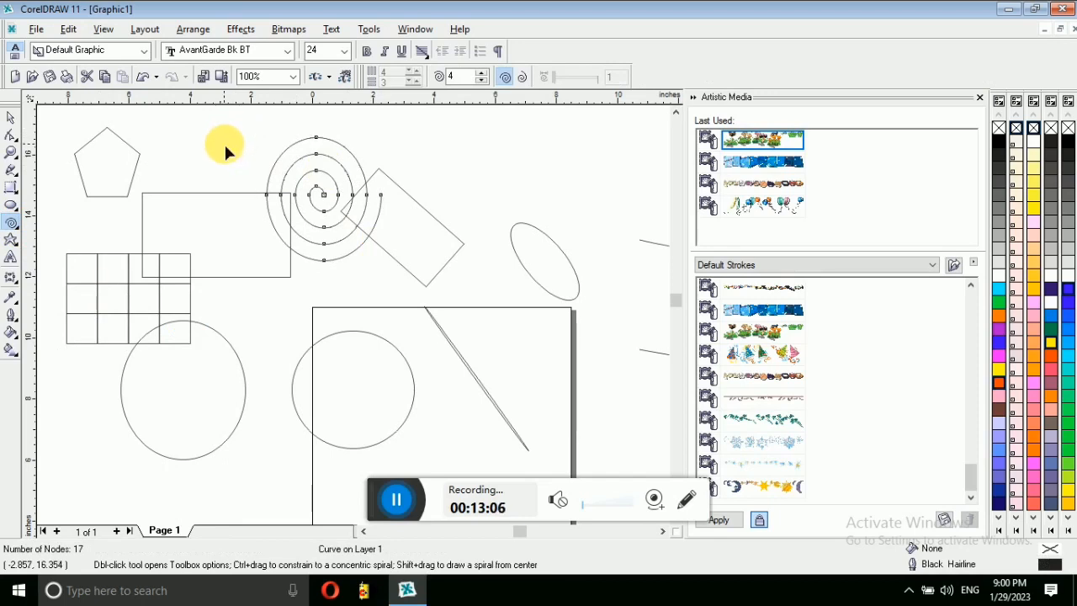
{"action": "key", "text": "F10"}
{"action": "key", "text": "ctrl+a"}
{"action": "key", "text": "Delete"}
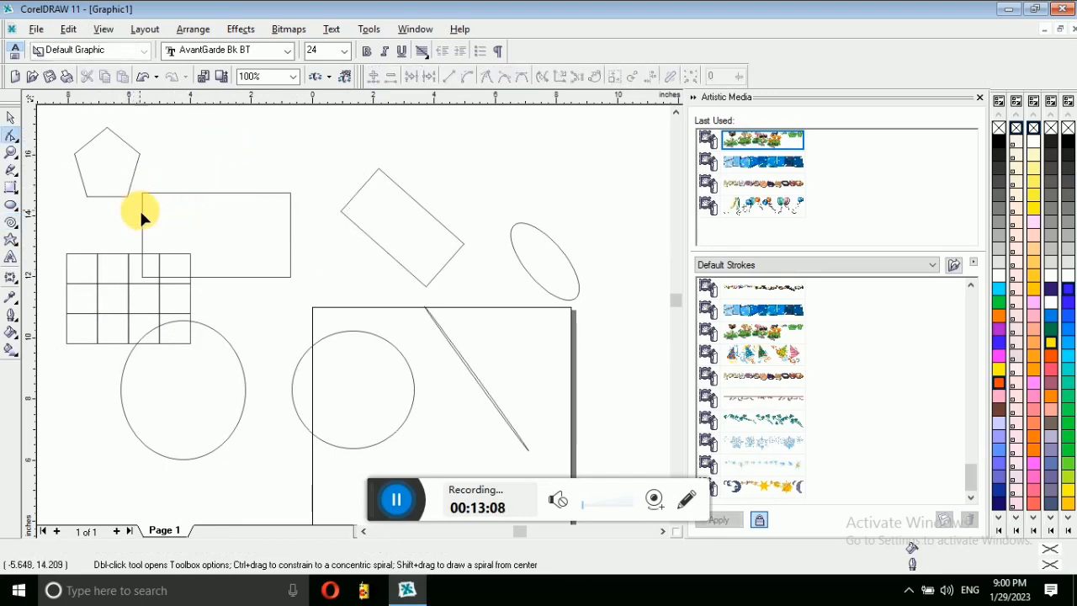
Step: Select every object on the canvas and delete them all
{"action": "key", "text": "ctrl+a"}
{"action": "key", "text": "Delete"}
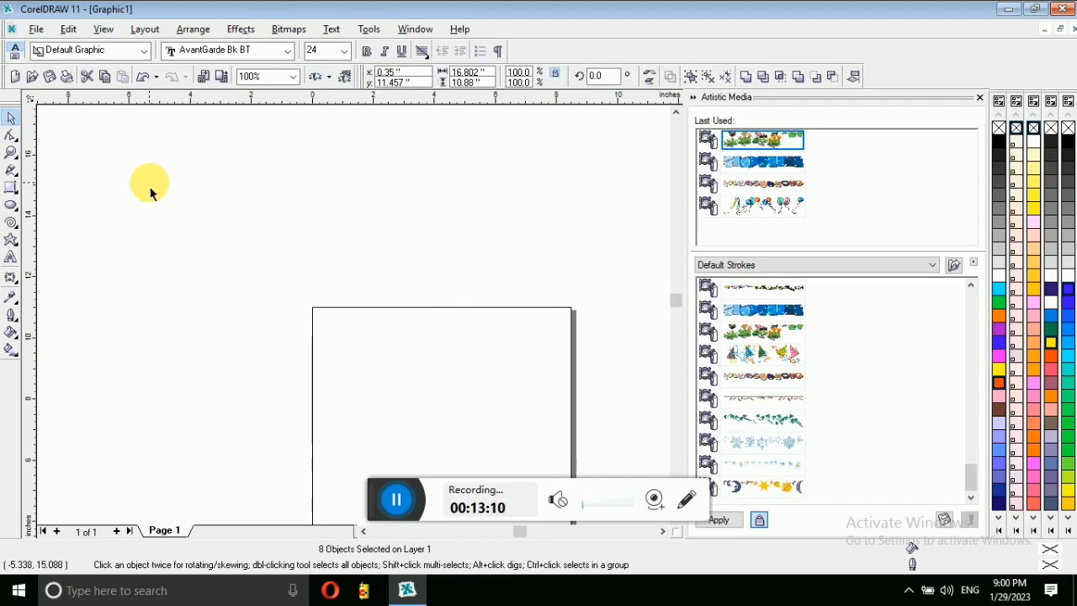
{"action": "left_click", "coordinate": [20, 249]}
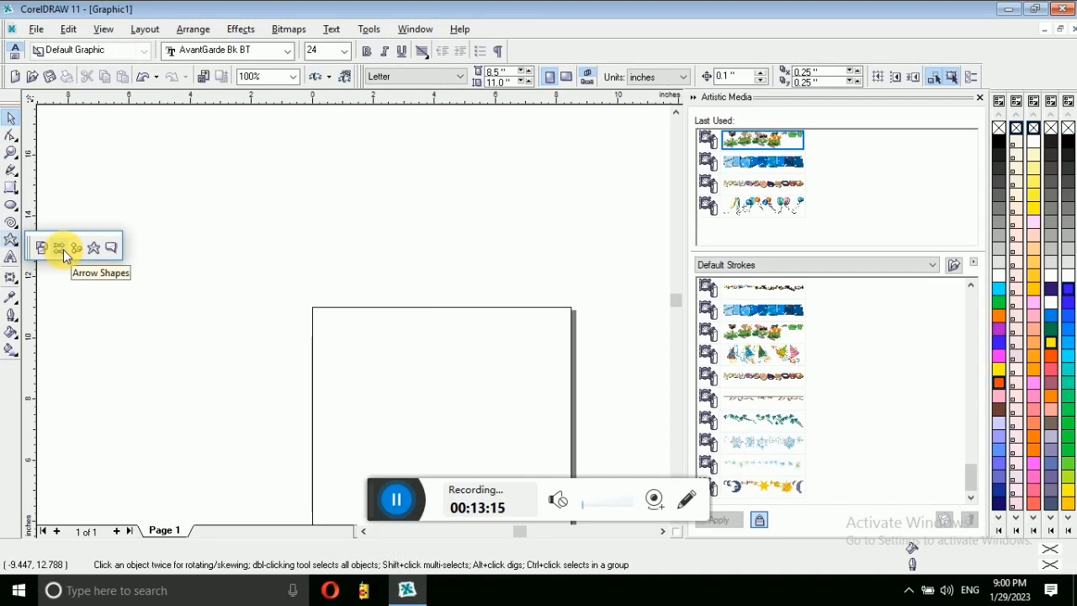
Step: Draw a right-pointing arrow, a four-point star, and a callout left of the page
{"action": "left_click", "coordinate": [59, 248]}
{"action": "left_click_drag", "start_coordinate": [109, 207], "coordinate": [259, 317]}
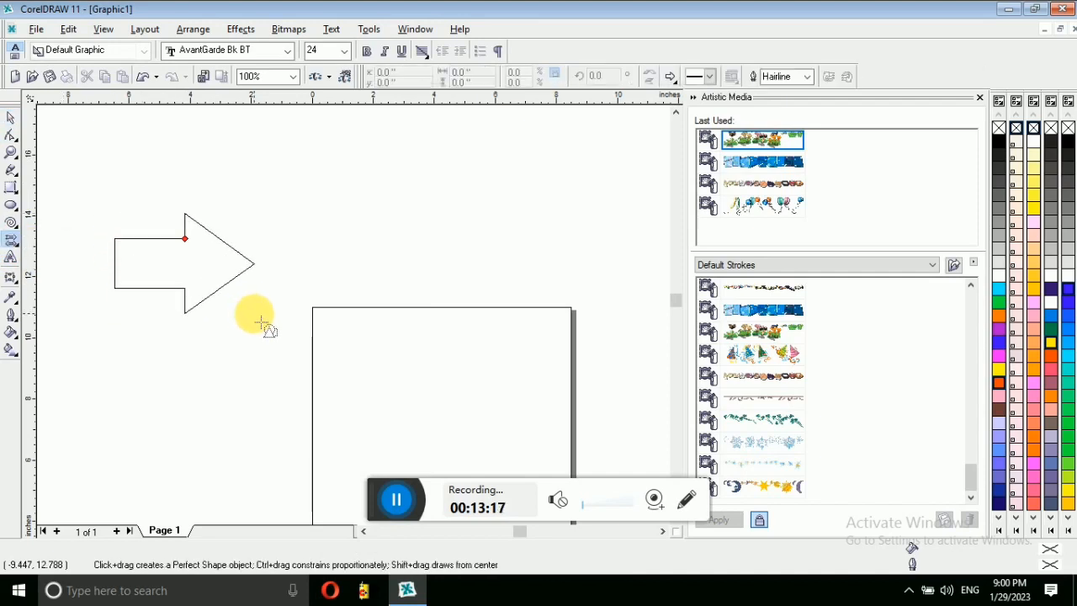
{"action": "left_click", "coordinate": [20, 249]}
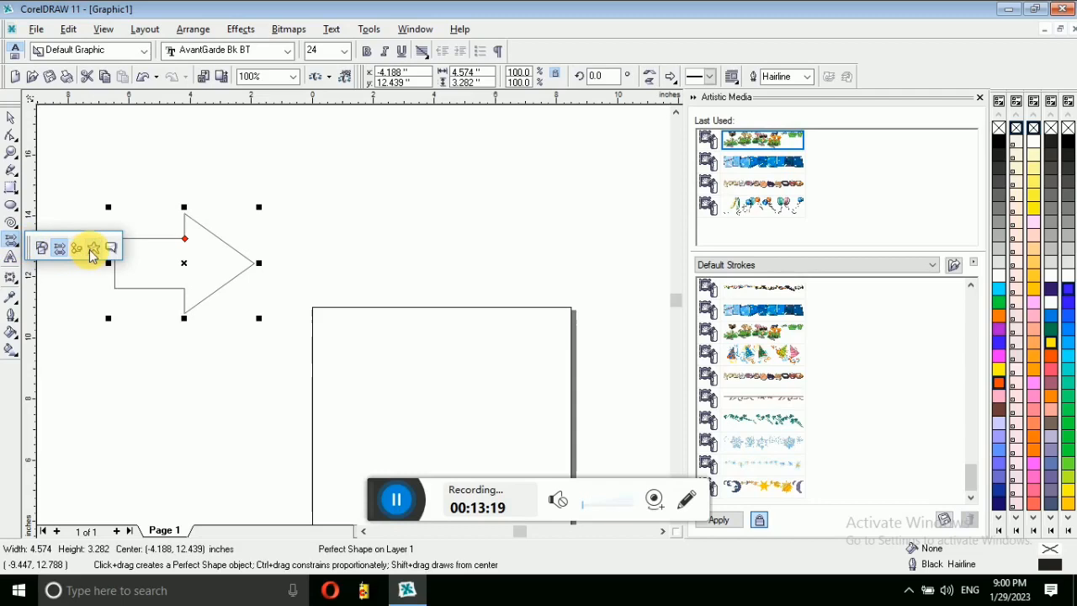
{"action": "left_click", "coordinate": [93, 249]}
{"action": "left_click_drag", "start_coordinate": [356, 145], "coordinate": [571, 353]}
{"action": "left_click", "coordinate": [21, 249]}
{"action": "left_click", "coordinate": [124, 244]}
{"action": "left_click_drag", "start_coordinate": [94, 334], "coordinate": [155, 366]}
{"action": "left_click_drag", "start_coordinate": [203, 409], "coordinate": [259, 475]}
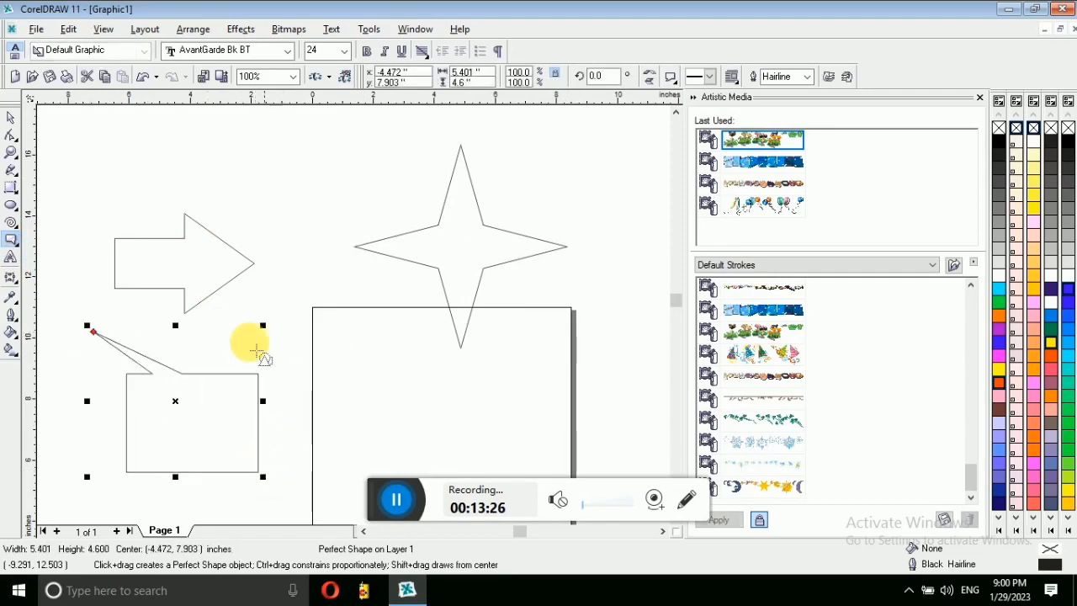
Step: Draw three parallelograms at the top left and over the star, then select everything
{"action": "left_click", "coordinate": [20, 249]}
{"action": "left_click", "coordinate": [78, 252]}
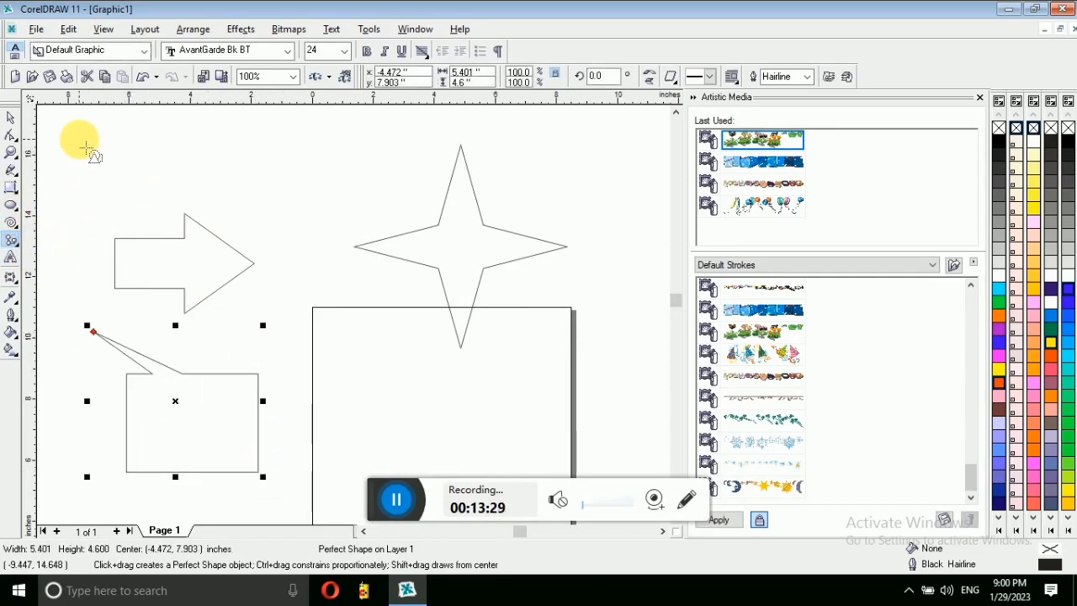
{"action": "left_click_drag", "start_coordinate": [74, 134], "coordinate": [230, 243]}
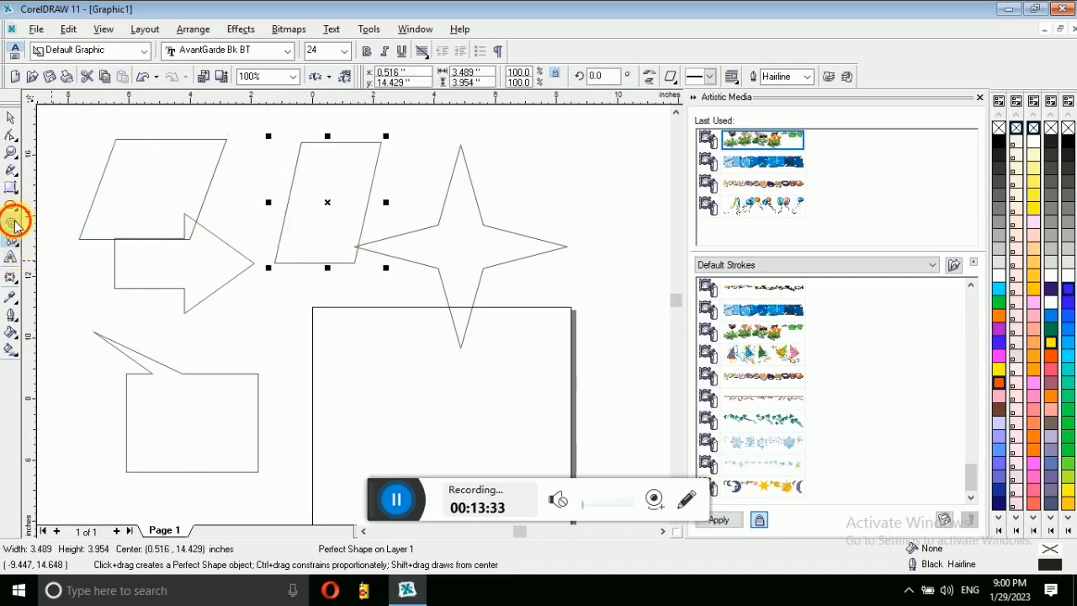
{"action": "left_click", "coordinate": [16, 223]}
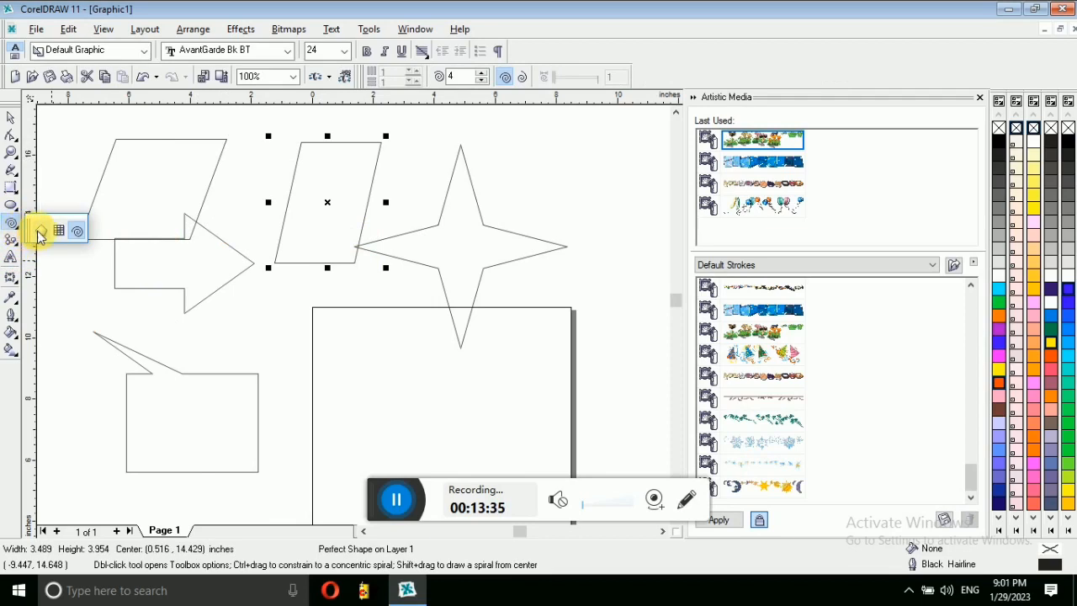
{"action": "left_click", "coordinate": [39, 234]}
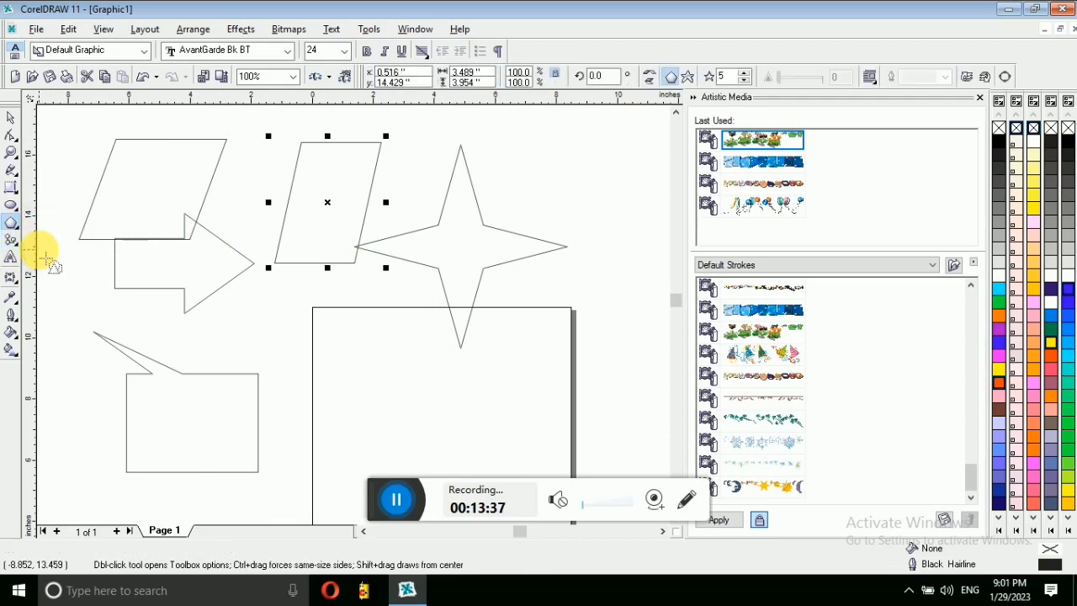
{"action": "left_click_drag", "start_coordinate": [54, 132], "coordinate": [143, 246]}
{"action": "left_click_drag", "start_coordinate": [515, 208], "coordinate": [347, 293]}
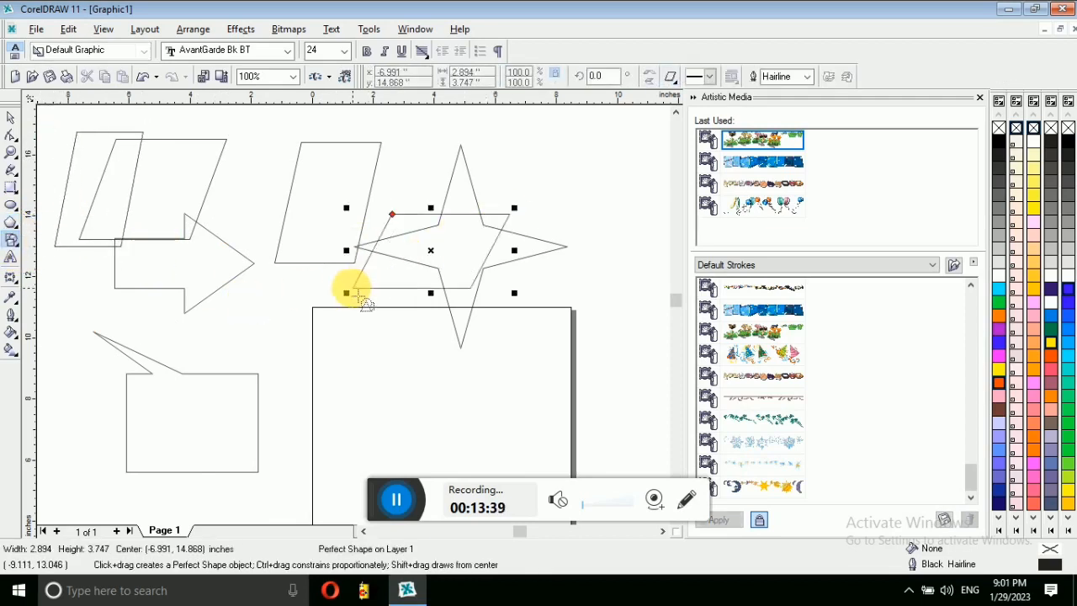
{"action": "key", "text": "ctrl+a"}
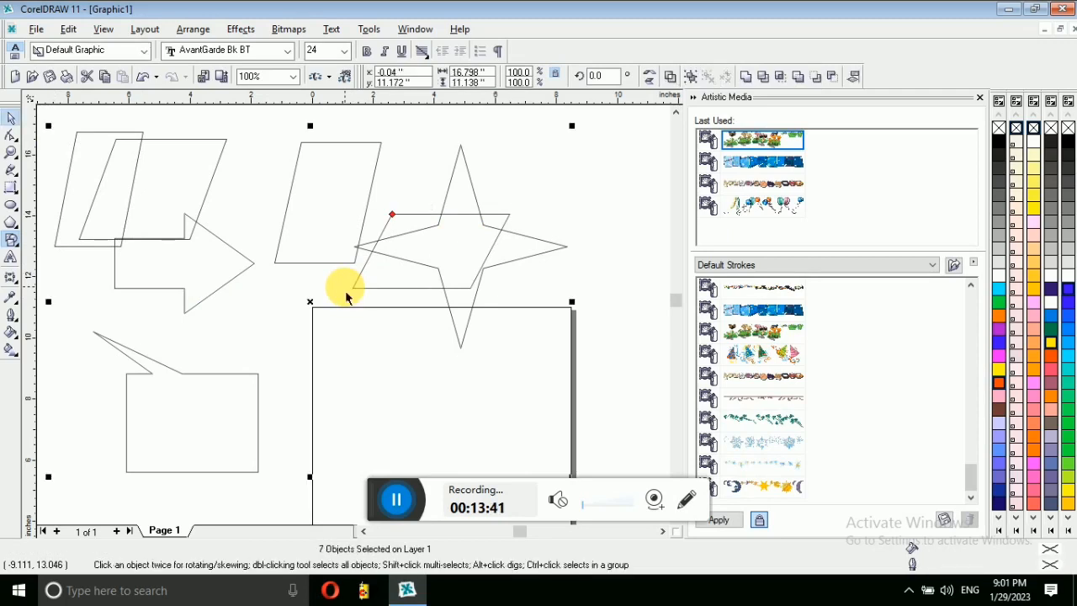
Step: Delete the selected shapes and type the artistic text 'high' left of the page
{"action": "key", "text": "Delete"}
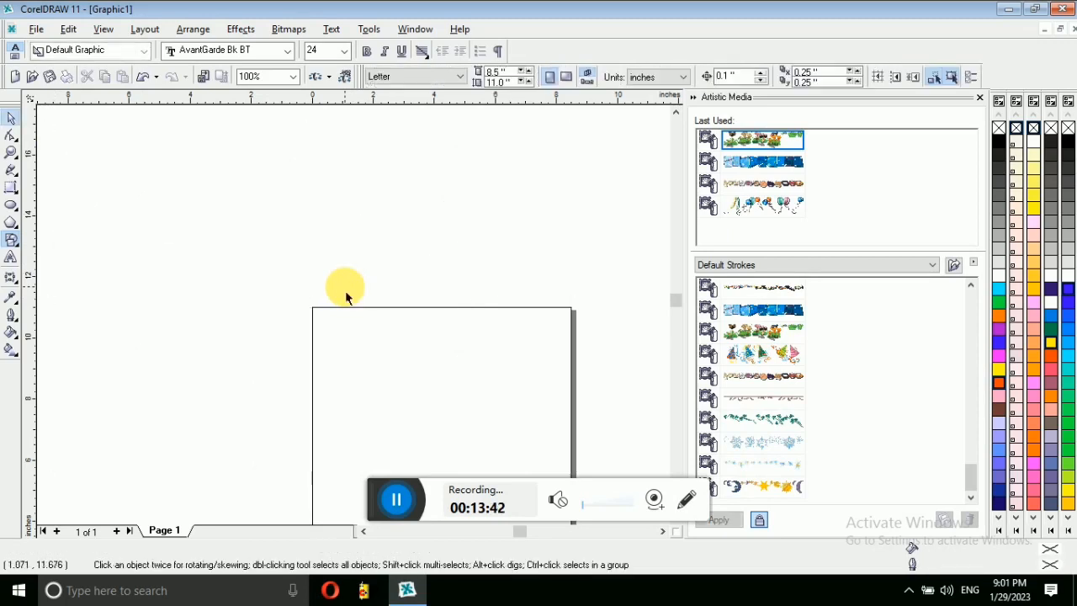
{"action": "left_click", "coordinate": [12, 261]}
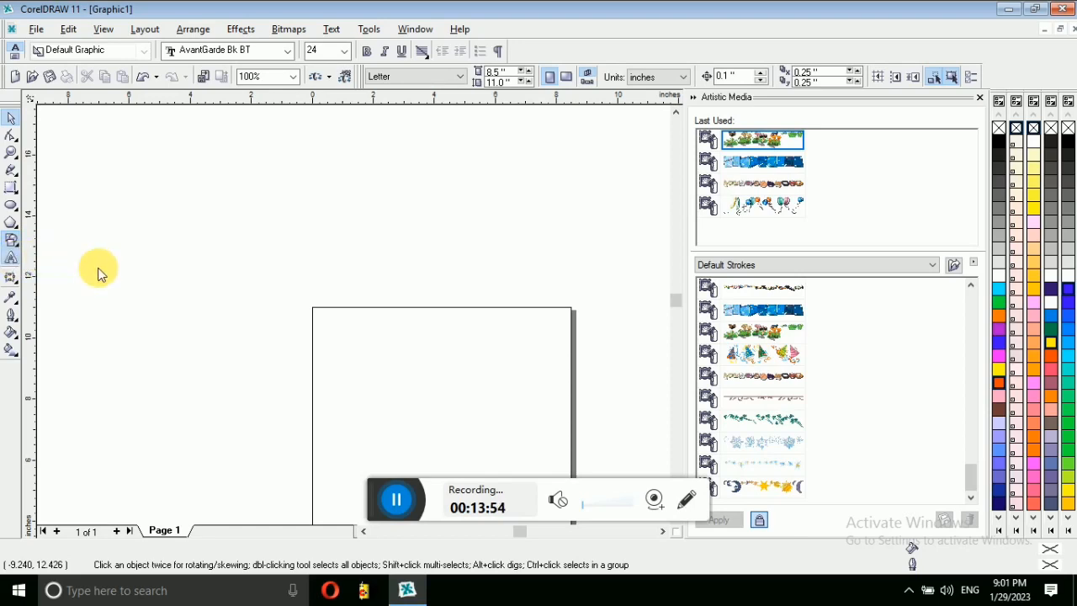
{"action": "left_click", "coordinate": [105, 269]}
{"action": "type", "text": "high"}
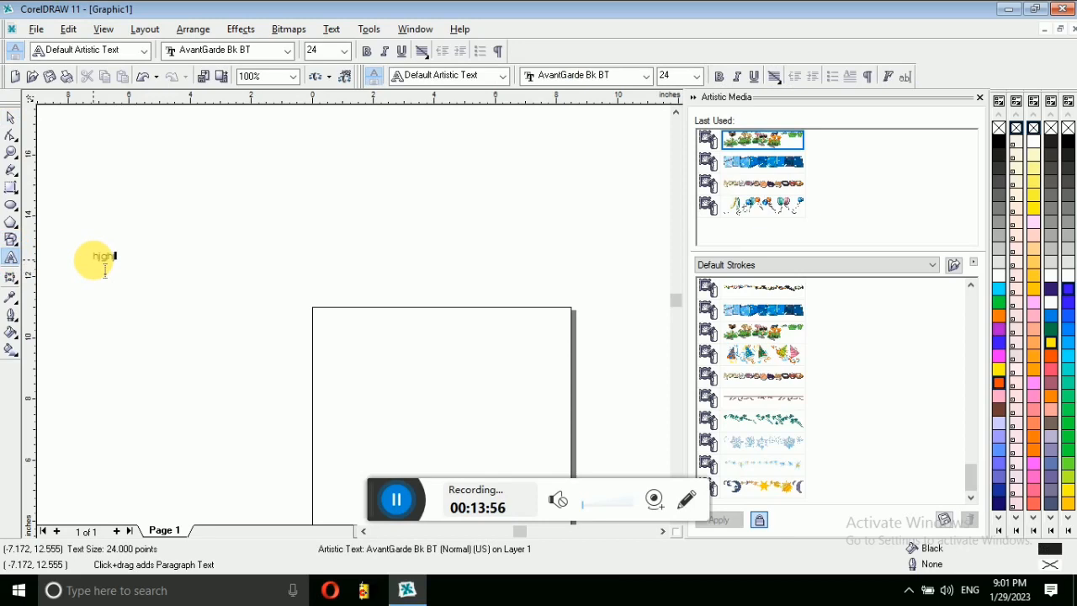
{"action": "left_click", "coordinate": [19, 288]}
{"action": "left_click", "coordinate": [42, 287]}
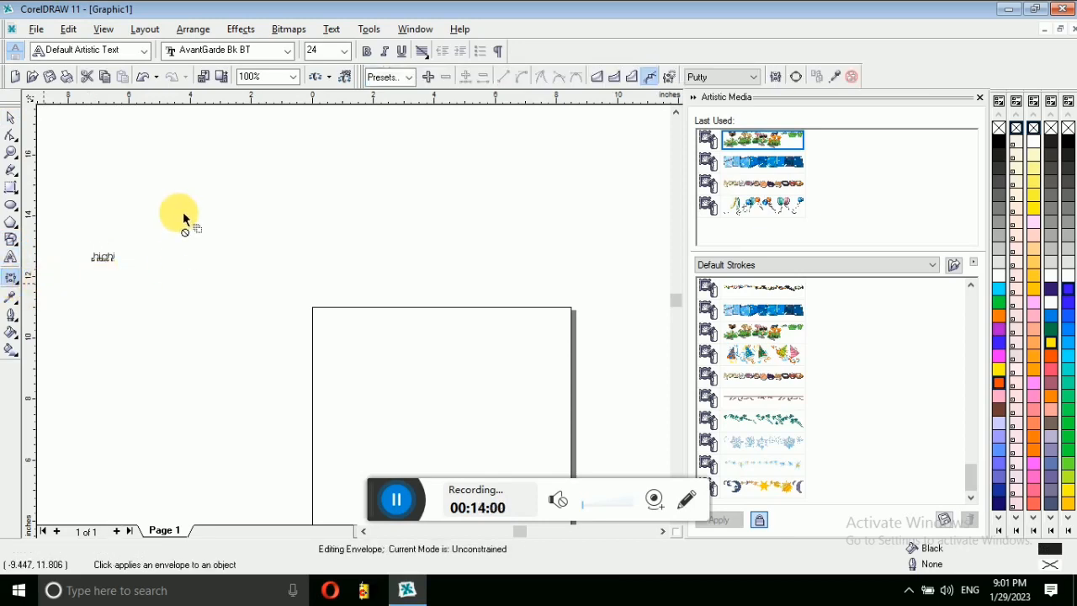
Step: Draw a small red square at the top left and a larger orange square below it
{"action": "left_click", "coordinate": [17, 195]}
{"action": "left_click", "coordinate": [42, 193]}
{"action": "mouse_move", "coordinate": [155, 158]}
{"action": "left_mouse_down"}
{"action": "mouse_move", "coordinate": [188, 181]}
{"action": "mouse_move", "coordinate": [203, 212]}
{"action": "left_mouse_up"}
{"action": "left_click_drag", "start_coordinate": [136, 362], "coordinate": [237, 455]}
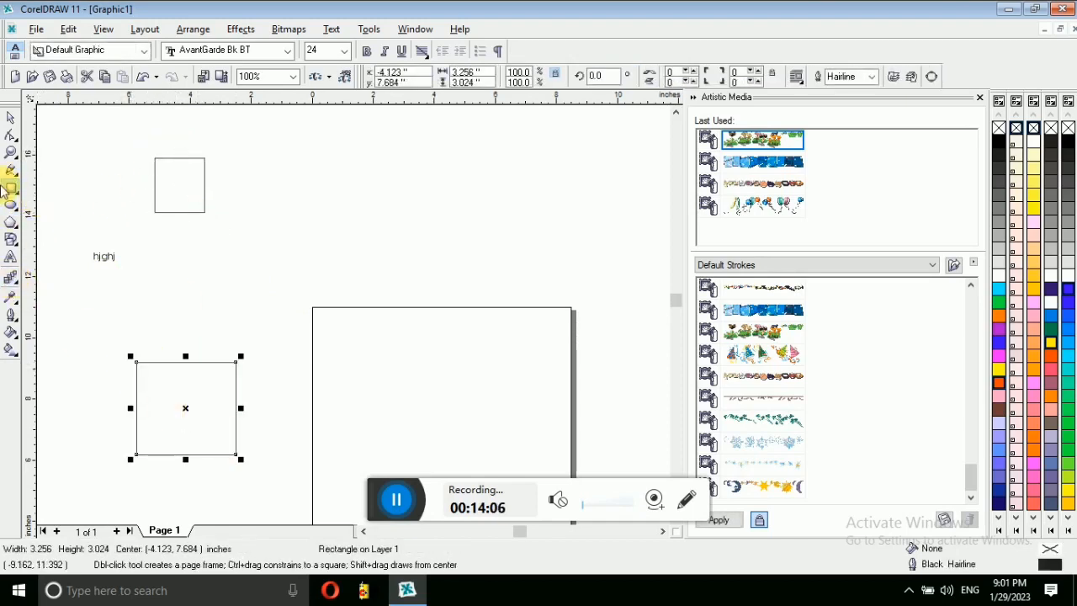
{"action": "left_click", "coordinate": [12, 118]}
{"action": "left_click", "coordinate": [1033, 355]}
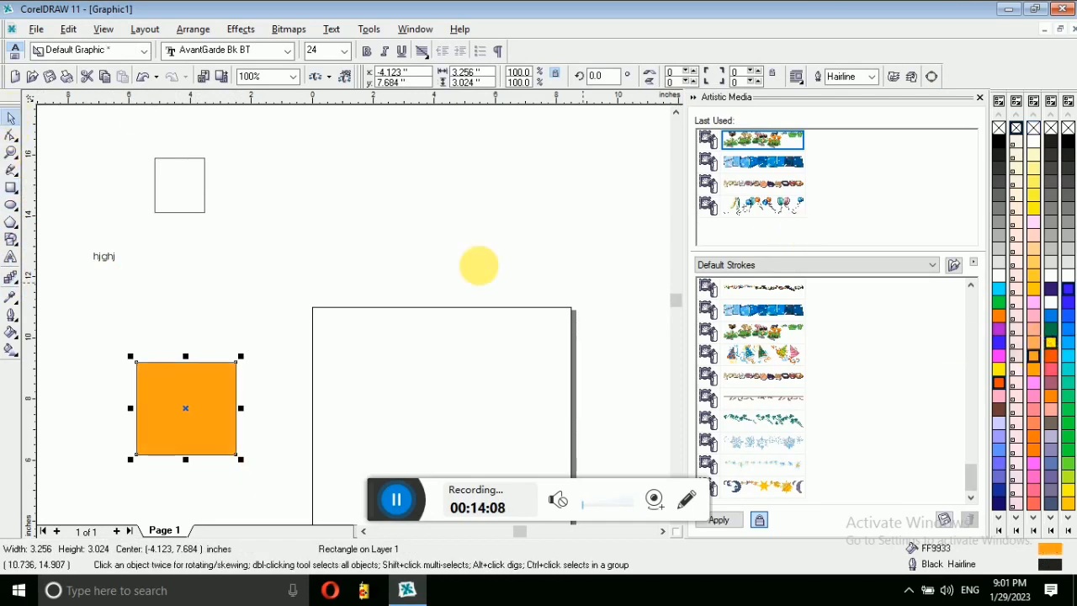
{"action": "left_click", "coordinate": [192, 198]}
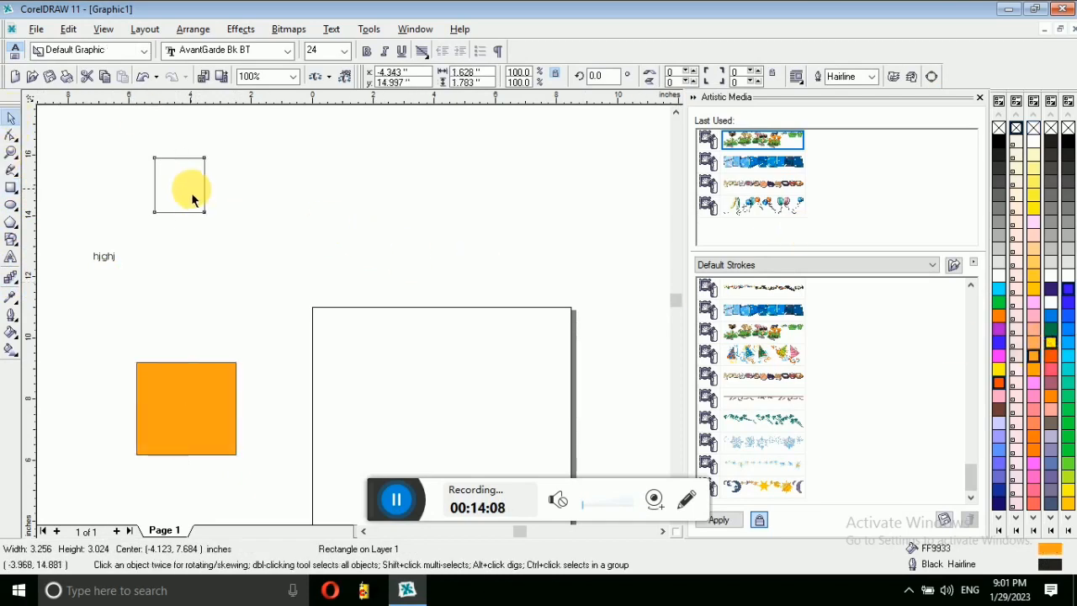
{"action": "left_click", "coordinate": [1055, 360]}
Step: Blend the red square into the orange square with a 20-step blend
{"action": "left_click_drag", "start_coordinate": [111, 129], "coordinate": [303, 496]}
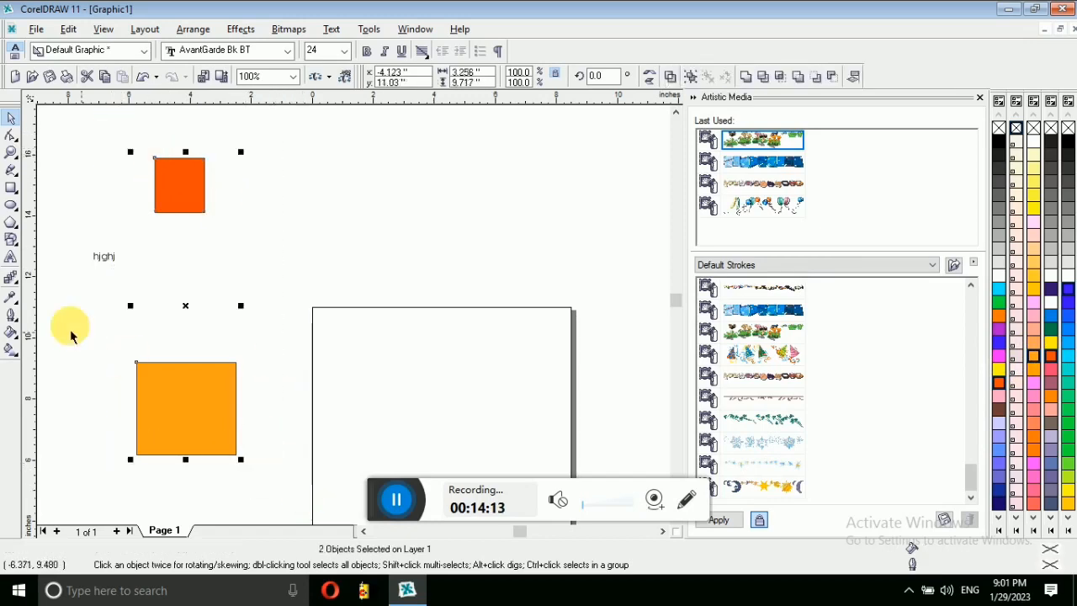
{"action": "left_click", "coordinate": [12, 282]}
{"action": "left_click", "coordinate": [11, 281]}
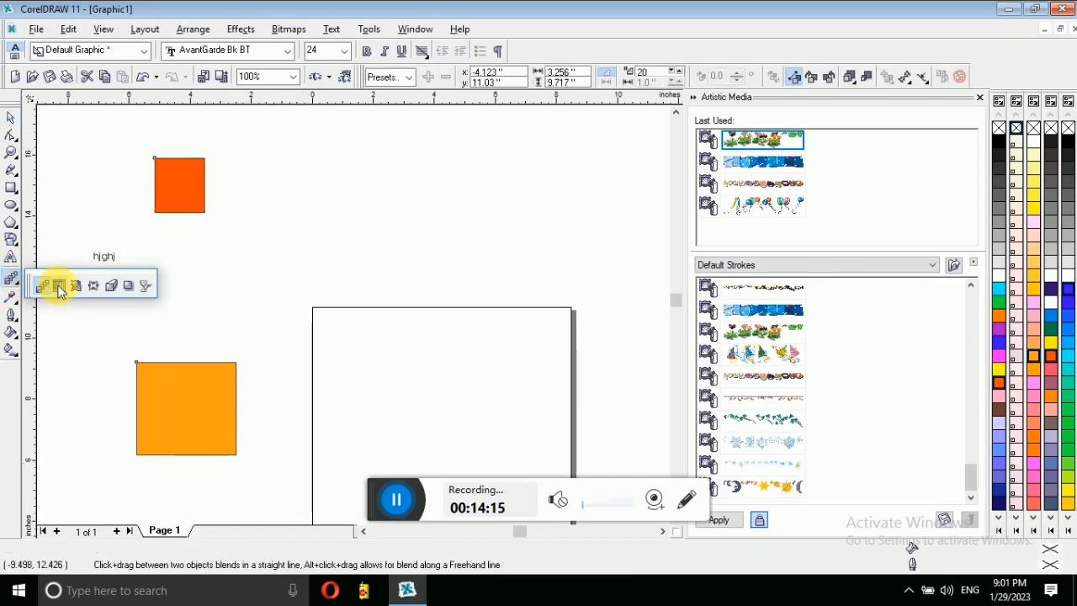
{"action": "left_click", "coordinate": [45, 286]}
{"action": "left_click_drag", "start_coordinate": [180, 193], "coordinate": [182, 406]}
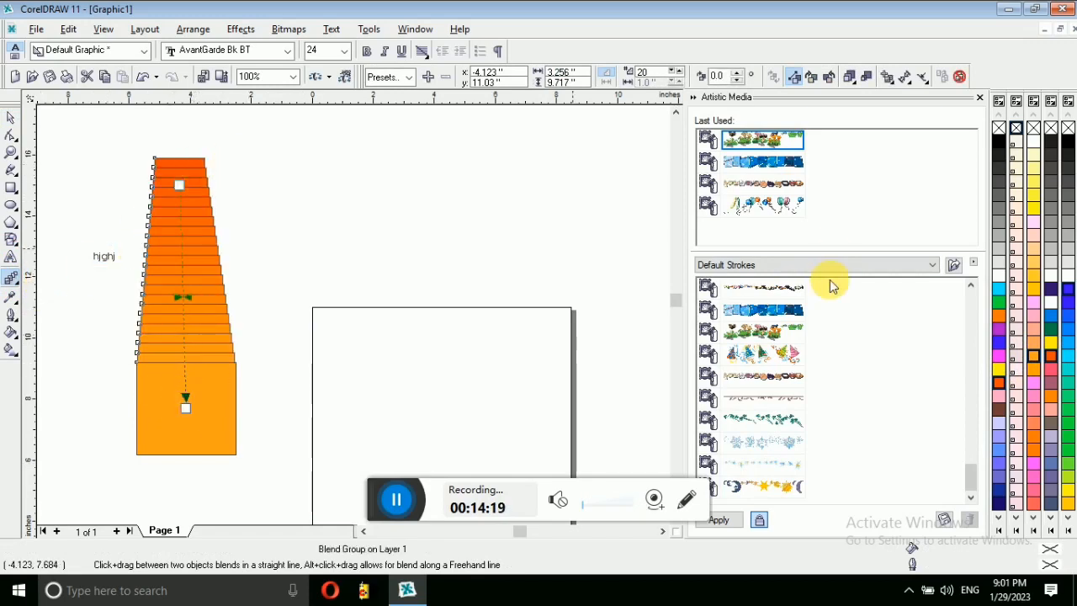
Step: Draw a new 5.504 by 4.781-inch rectangle above the page
{"action": "left_click", "coordinate": [12, 279]}
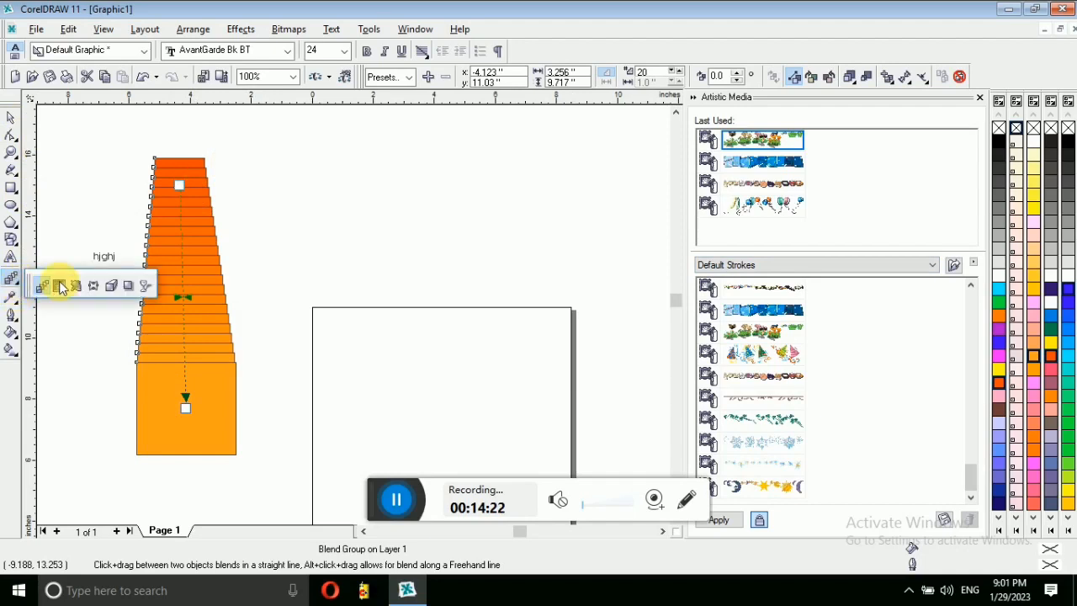
{"action": "left_click", "coordinate": [12, 187]}
{"action": "mouse_move", "coordinate": [301, 150]}
{"action": "left_mouse_down"}
{"action": "mouse_move", "coordinate": [328, 156]}
{"action": "mouse_move", "coordinate": [470, 296]}
{"action": "left_mouse_up"}
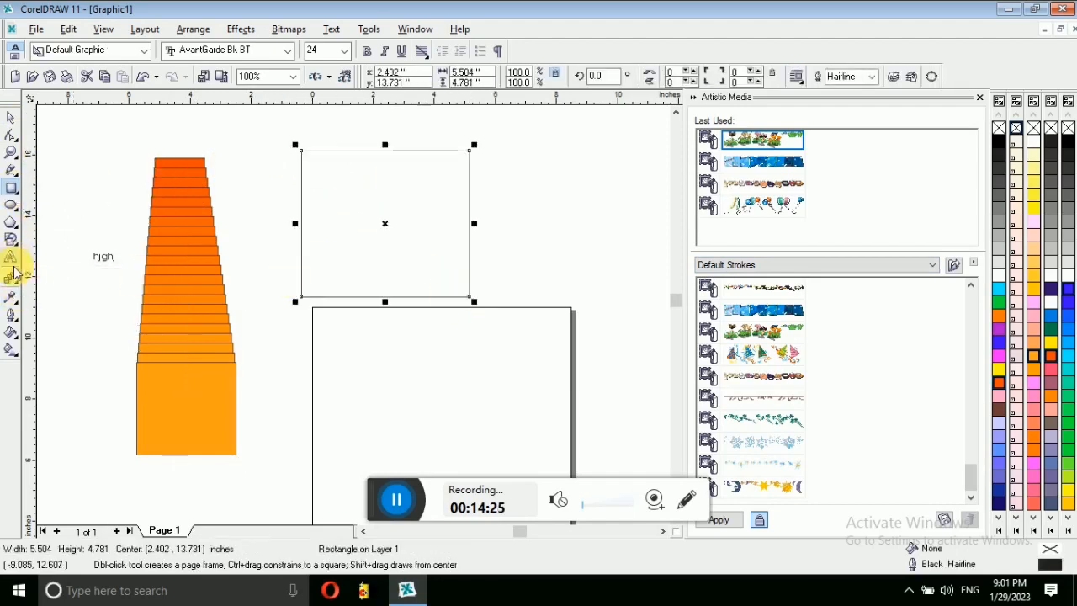
Step: Give the new rectangle inward contours filled green
{"action": "left_click", "coordinate": [13, 279]}
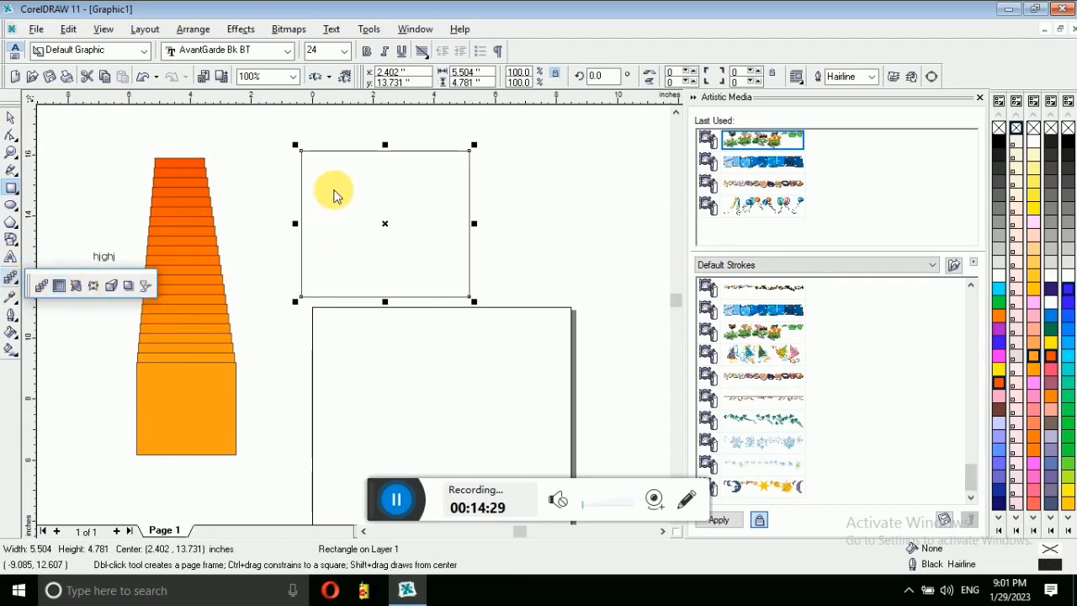
{"action": "left_click", "coordinate": [59, 287]}
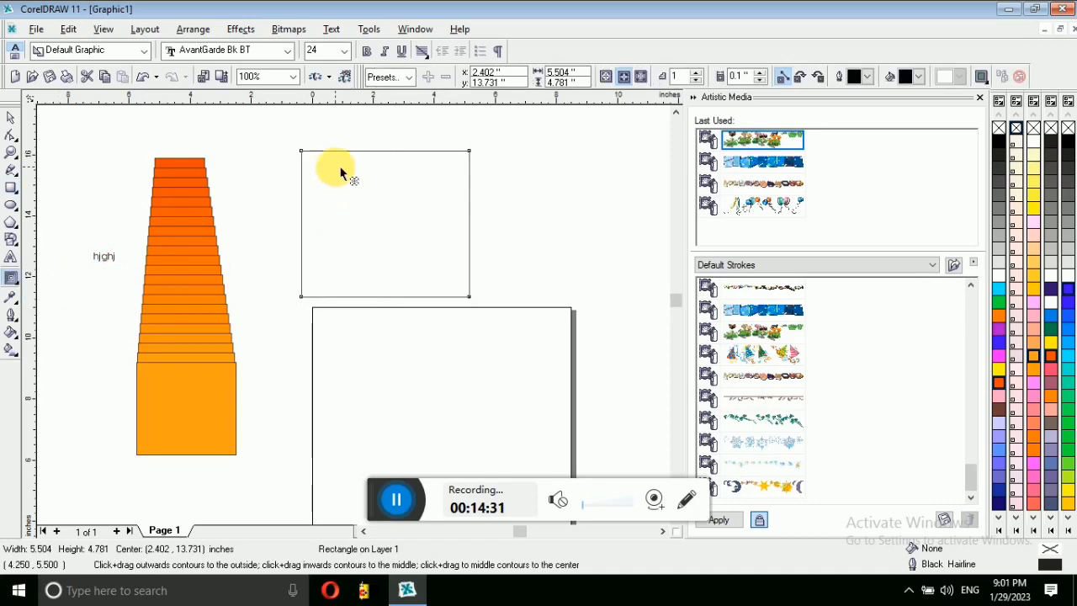
{"action": "left_click_drag", "start_coordinate": [414, 248], "coordinate": [442, 255]}
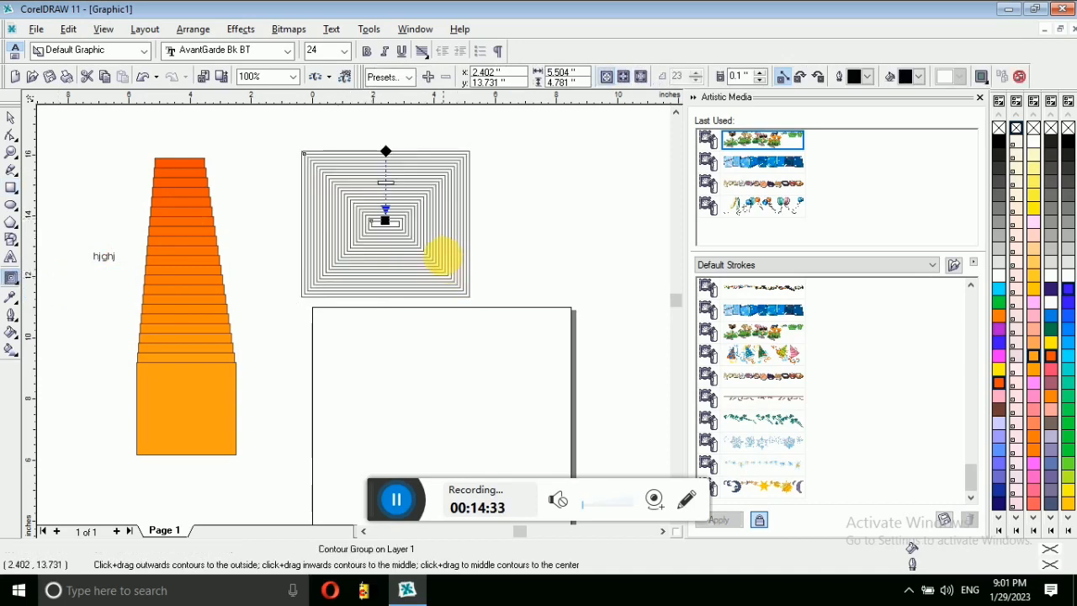
{"action": "left_click", "coordinate": [998, 301]}
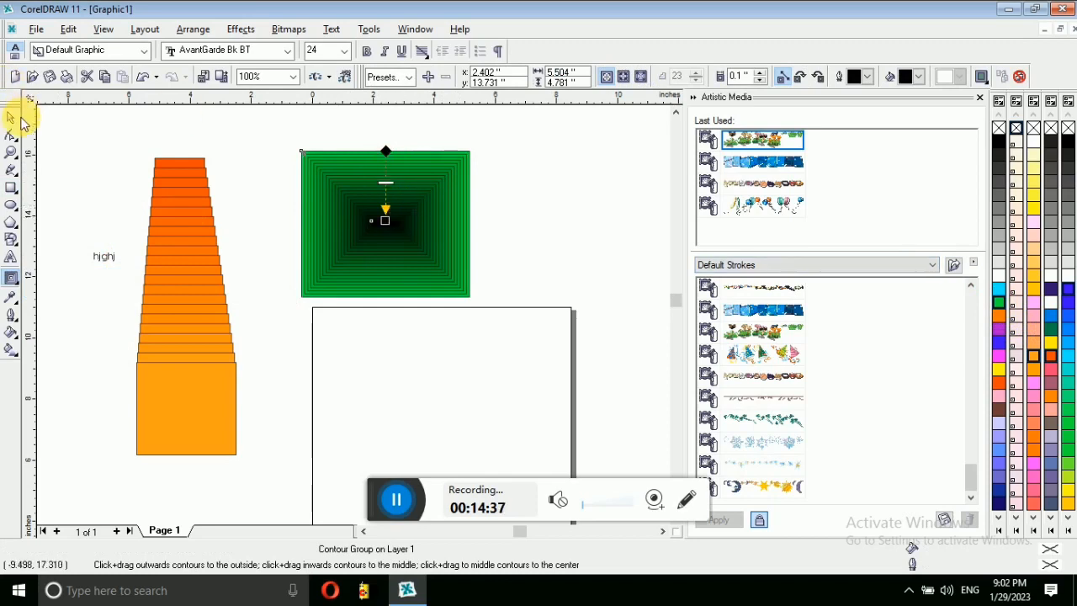
{"action": "left_click", "coordinate": [18, 120]}
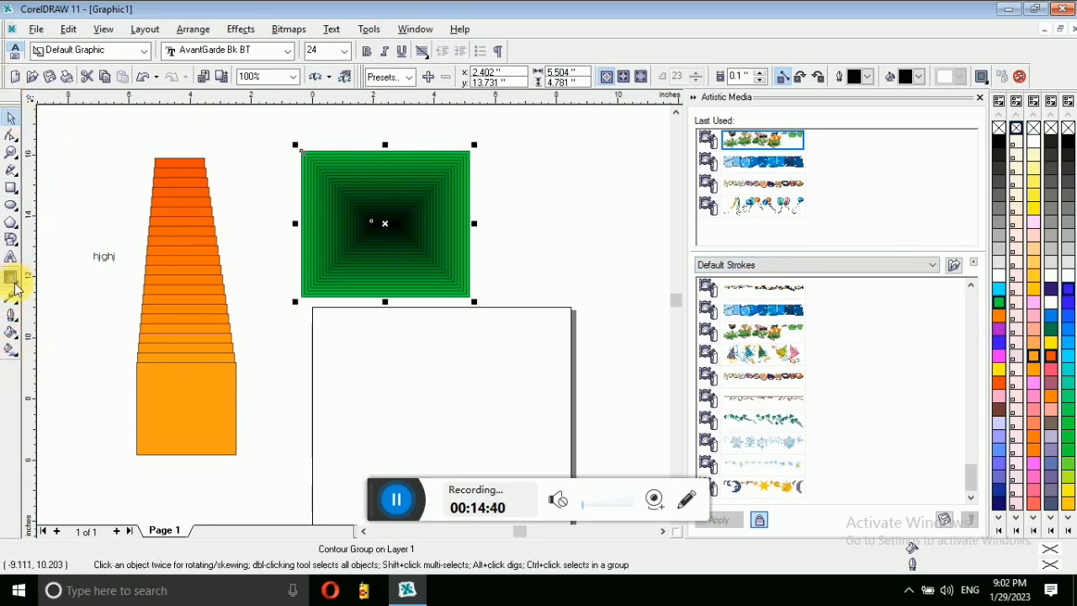
Step: Draw an ellipse right of the green square and give it blue inward contours
{"action": "left_click", "coordinate": [11, 206]}
{"action": "left_click_drag", "start_coordinate": [594, 223], "coordinate": [620, 306]}
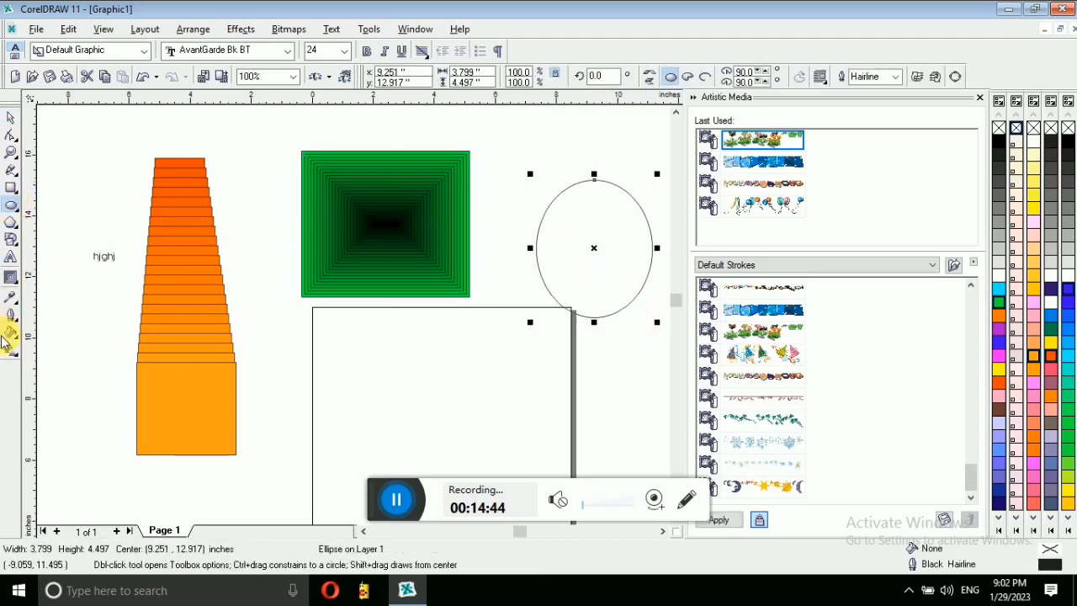
{"action": "left_click", "coordinate": [18, 284]}
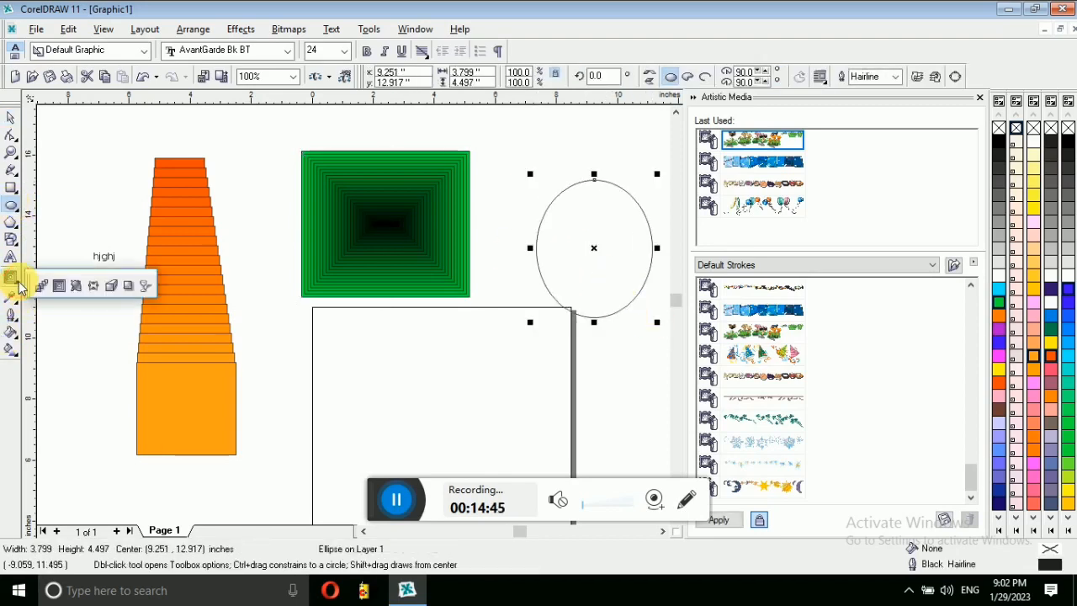
{"action": "left_click", "coordinate": [62, 286]}
{"action": "left_click_drag", "start_coordinate": [593, 241], "coordinate": [596, 182]}
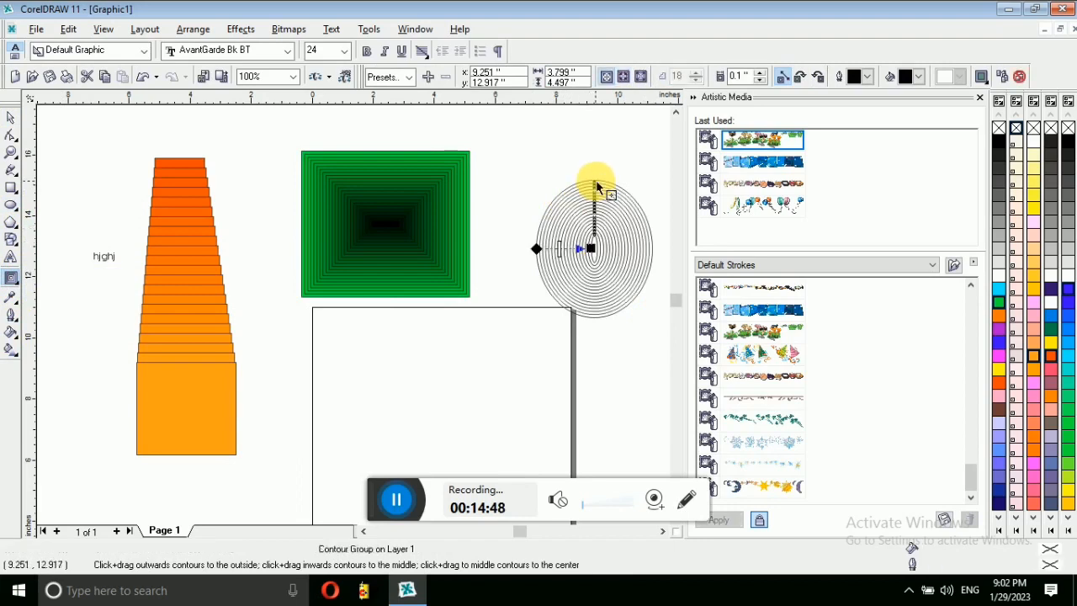
{"action": "left_click", "coordinate": [1051, 328]}
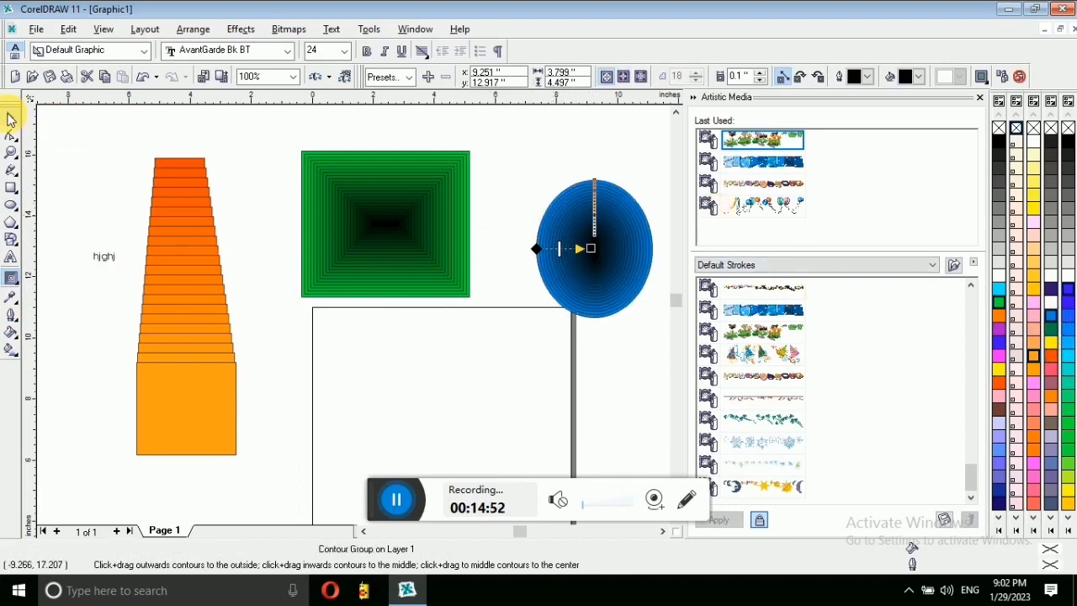
{"action": "left_click", "coordinate": [11, 119]}
{"action": "left_click", "coordinate": [12, 281]}
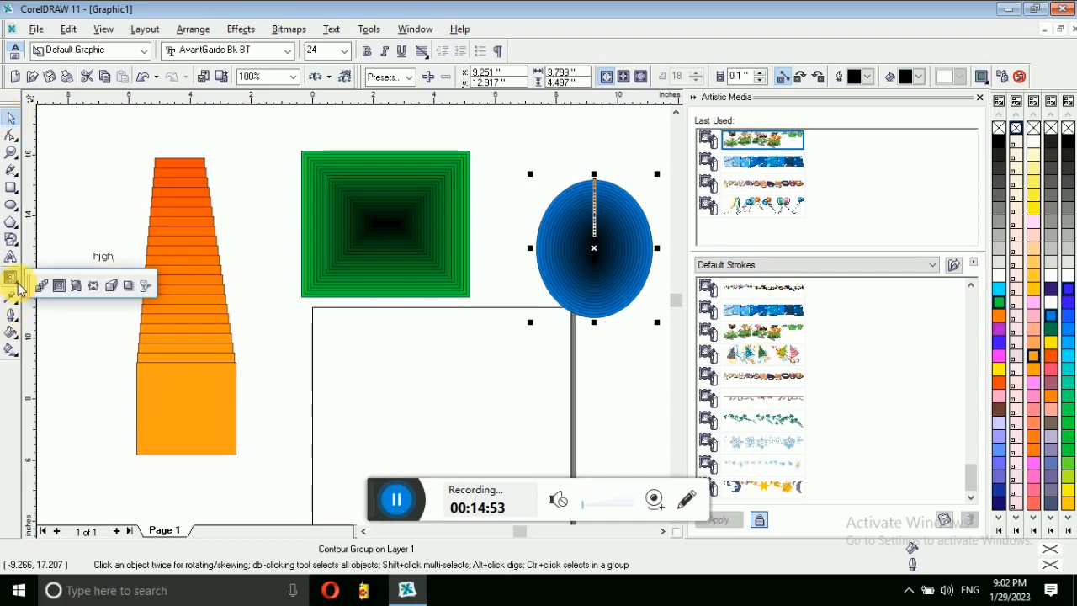
{"action": "left_click", "coordinate": [76, 288]}
Step: Distort the blue contoured ellipse into a fan and move it down-left over the shapes
{"action": "left_click_drag", "start_coordinate": [340, 248], "coordinate": [535, 233]}
{"action": "left_click", "coordinate": [11, 118]}
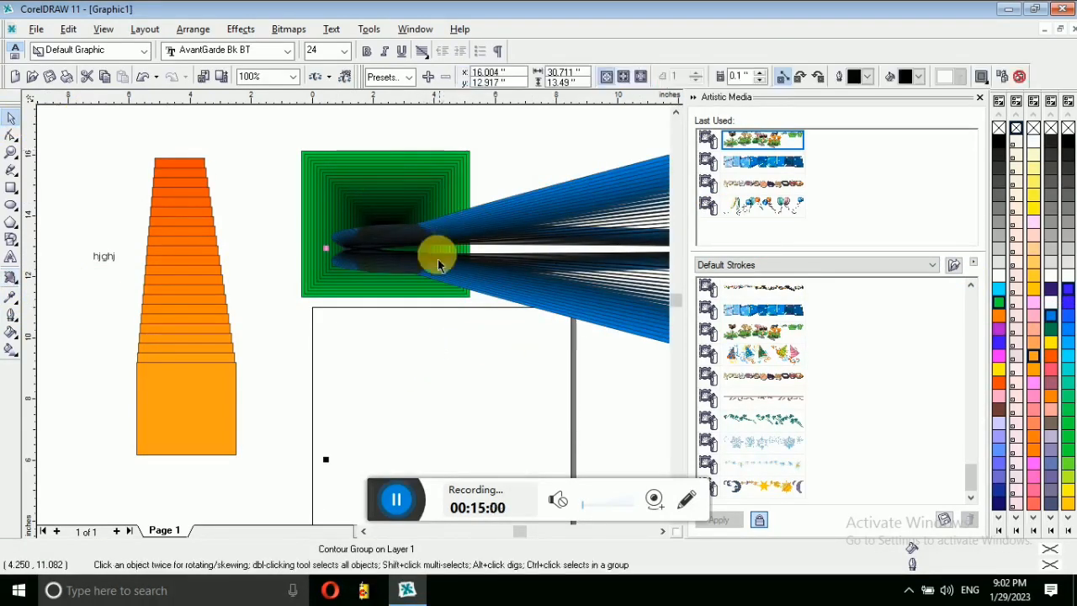
{"action": "left_click_drag", "start_coordinate": [440, 226], "coordinate": [266, 152]}
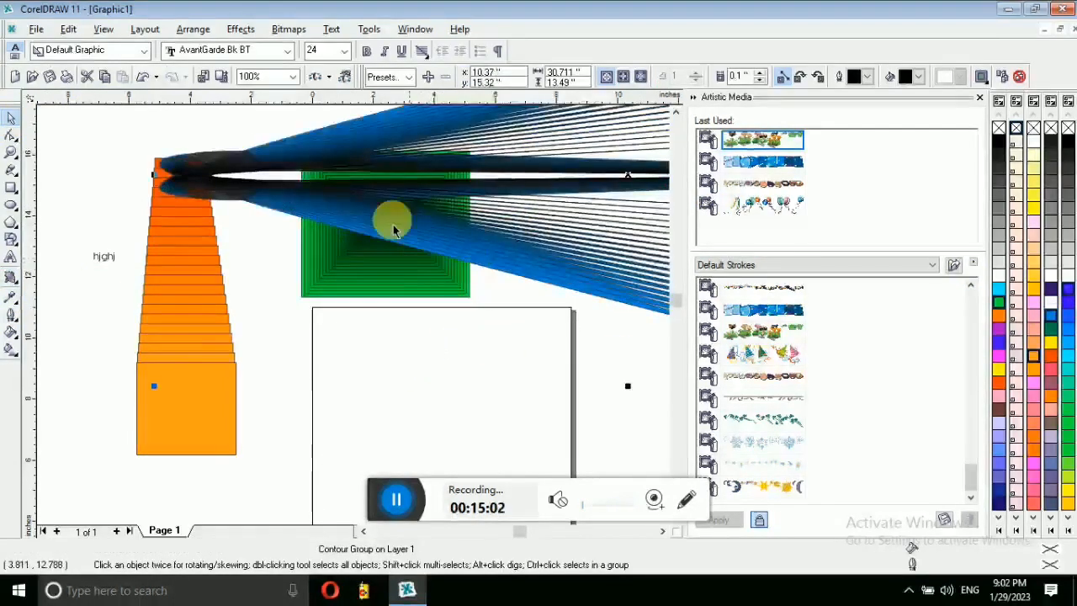
{"action": "left_click_drag", "start_coordinate": [338, 200], "coordinate": [264, 329]}
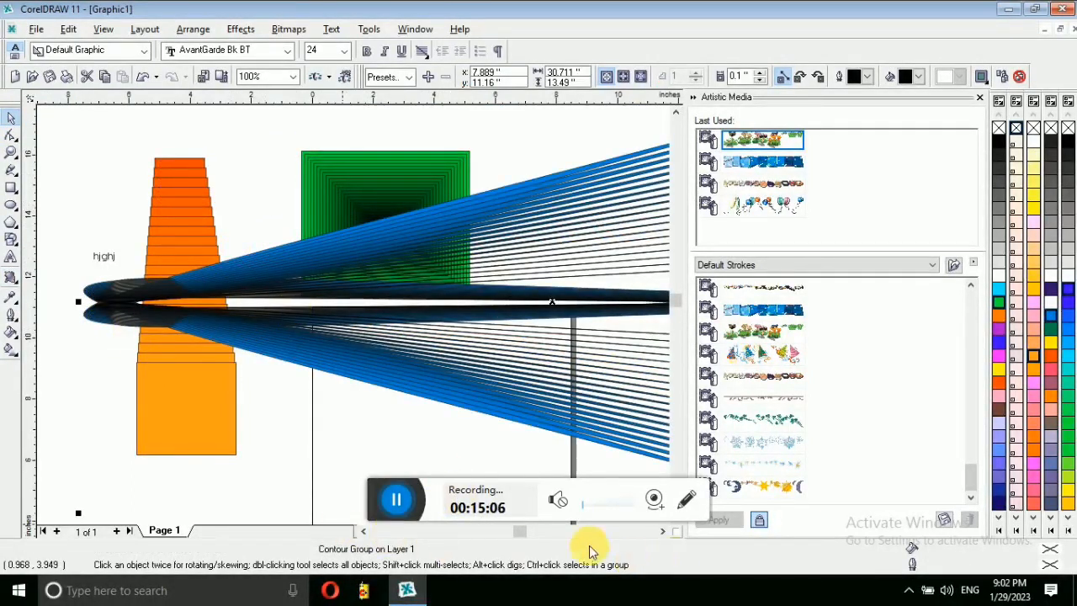
{"action": "left_click", "coordinate": [663, 532]}
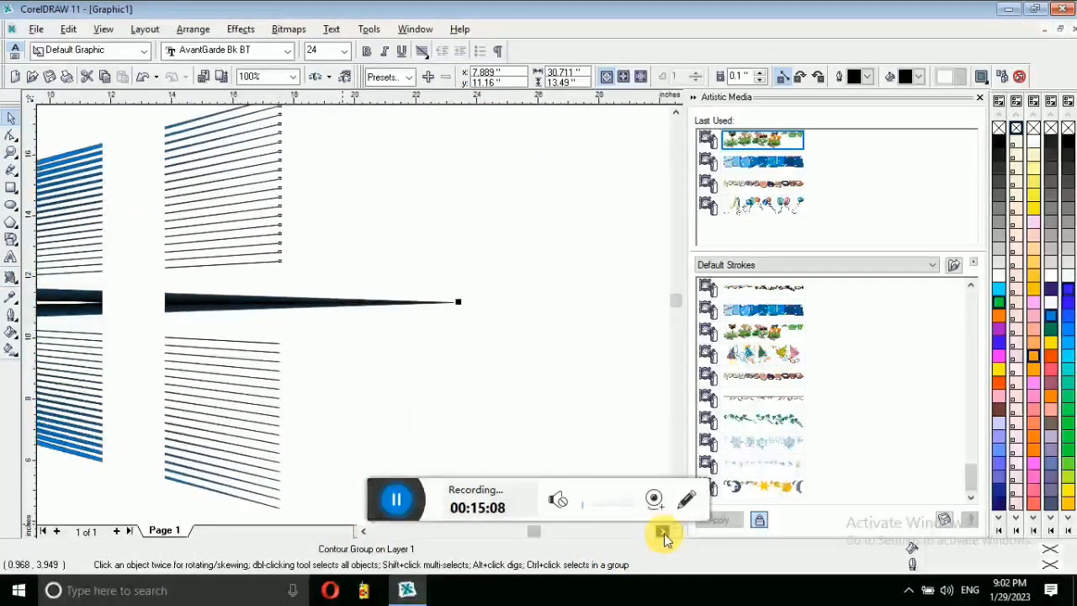
Step: Zoom out to see the whole fan and reselect the blue fan group
{"action": "left_click", "coordinate": [11, 153]}
{"action": "right_click", "coordinate": [349, 235]}
{"action": "right_click", "coordinate": [264, 248]}
{"action": "double_click", "coordinate": [11, 117]}
{"action": "left_click", "coordinate": [438, 413]}
{"action": "left_click", "coordinate": [350, 283]}
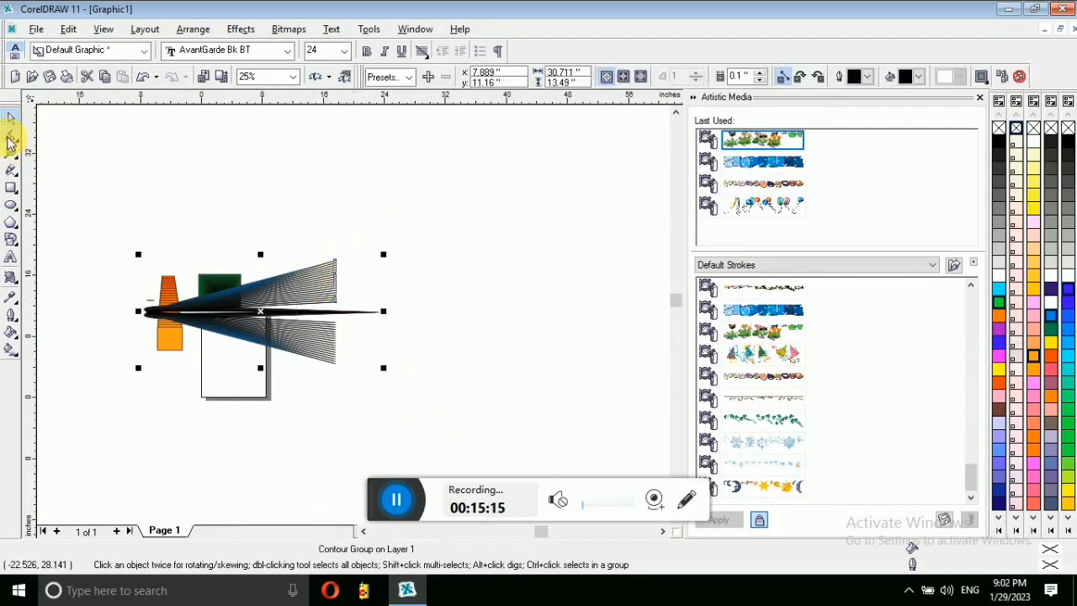
{"action": "left_click", "coordinate": [11, 136]}
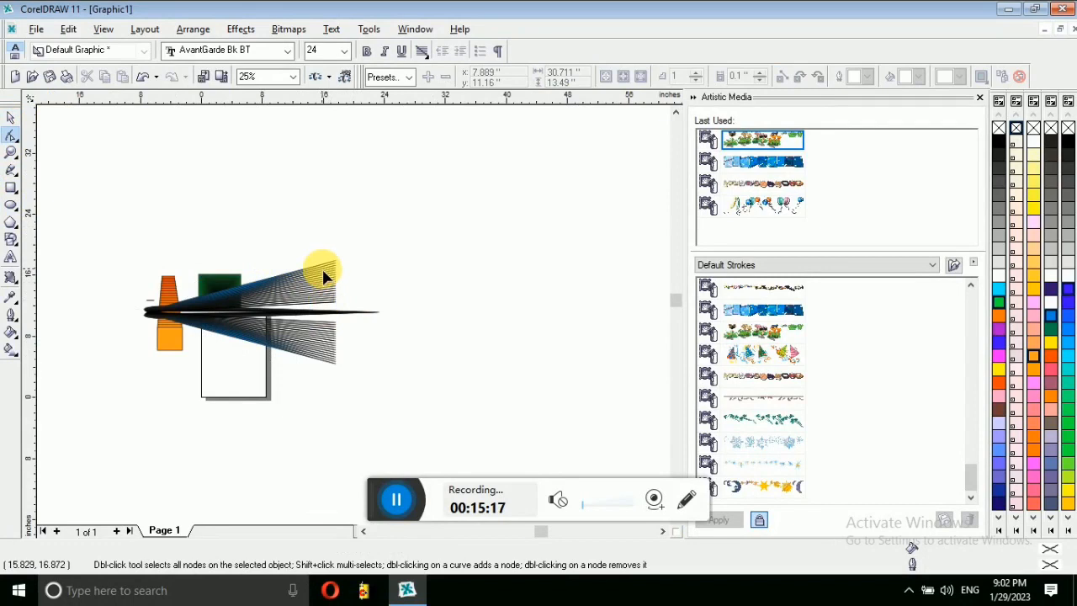
{"action": "left_click", "coordinate": [11, 116]}
Step: Draw a wide rectangle above the artwork
{"action": "left_click", "coordinate": [10, 284]}
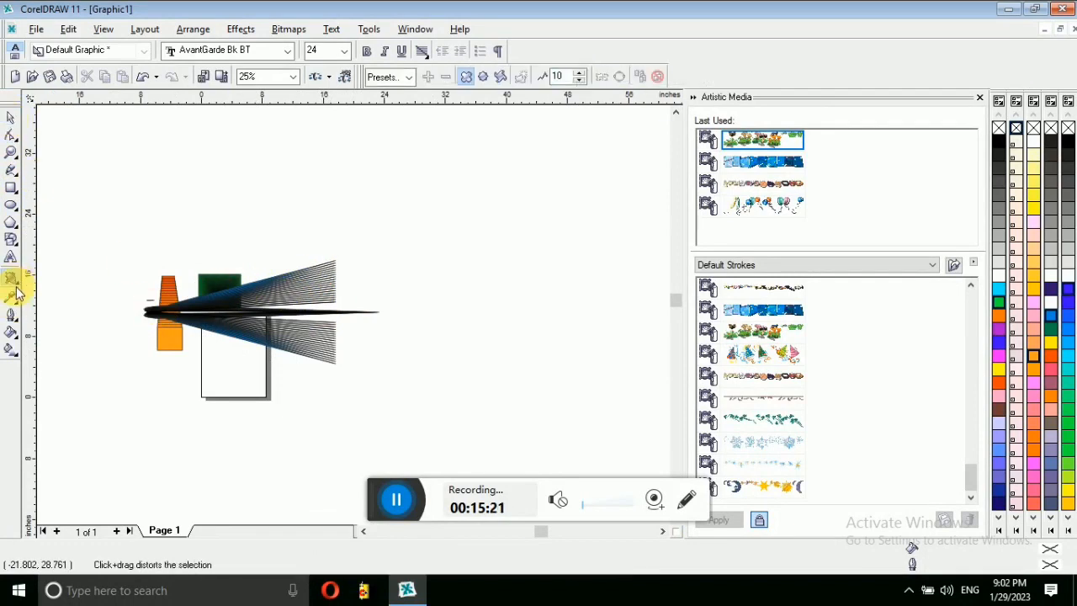
{"action": "left_click", "coordinate": [15, 284]}
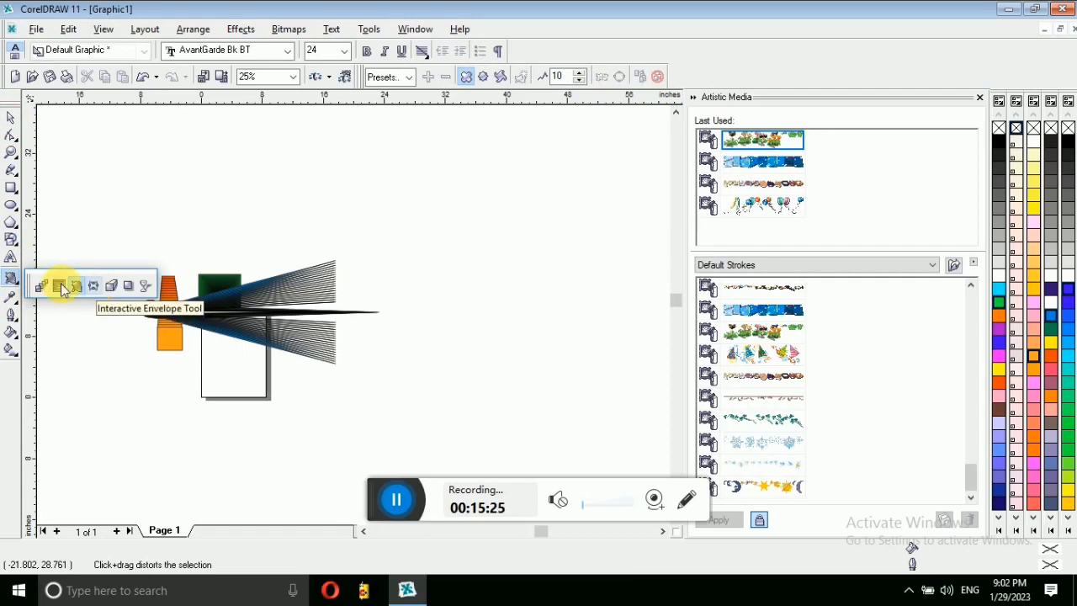
{"action": "left_click", "coordinate": [10, 188]}
{"action": "mouse_move", "coordinate": [252, 156]}
{"action": "left_mouse_down"}
{"action": "mouse_move", "coordinate": [401, 205]}
{"action": "mouse_move", "coordinate": [486, 202]}
{"action": "left_mouse_up"}
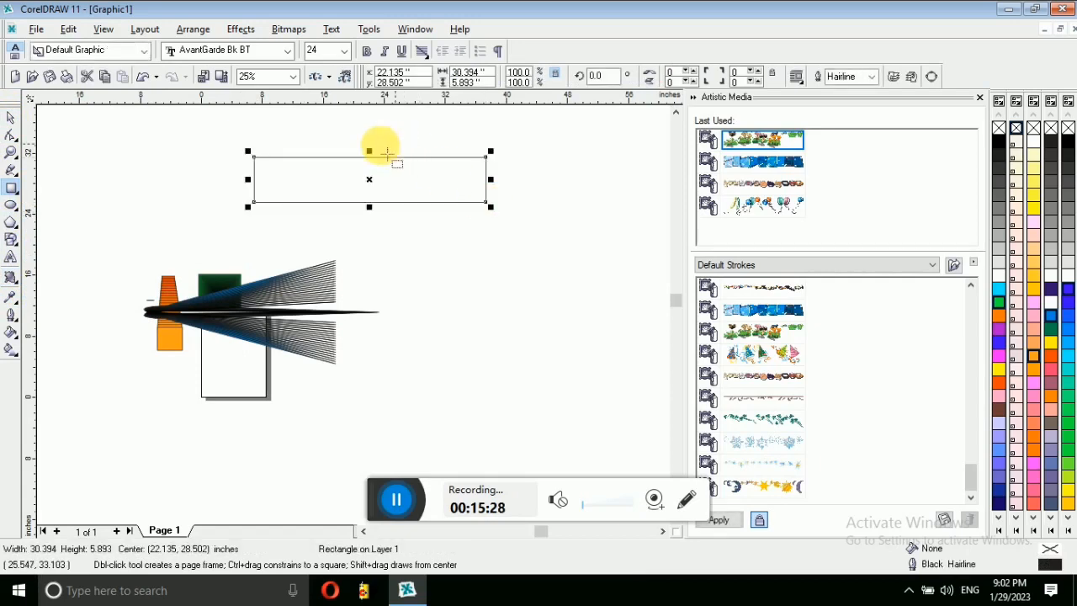
Step: Envelope the rectangle into a pinched shape by pulling its top middle and bottom-right corner down
{"action": "left_click", "coordinate": [13, 281]}
{"action": "left_click", "coordinate": [94, 288]}
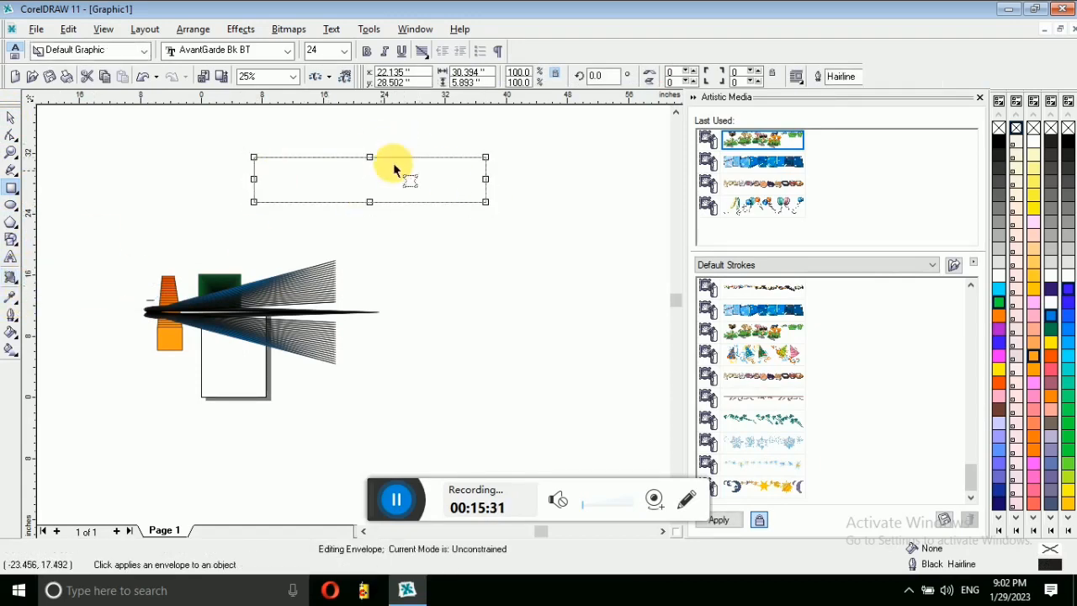
{"action": "left_click_drag", "start_coordinate": [369, 157], "coordinate": [371, 191]}
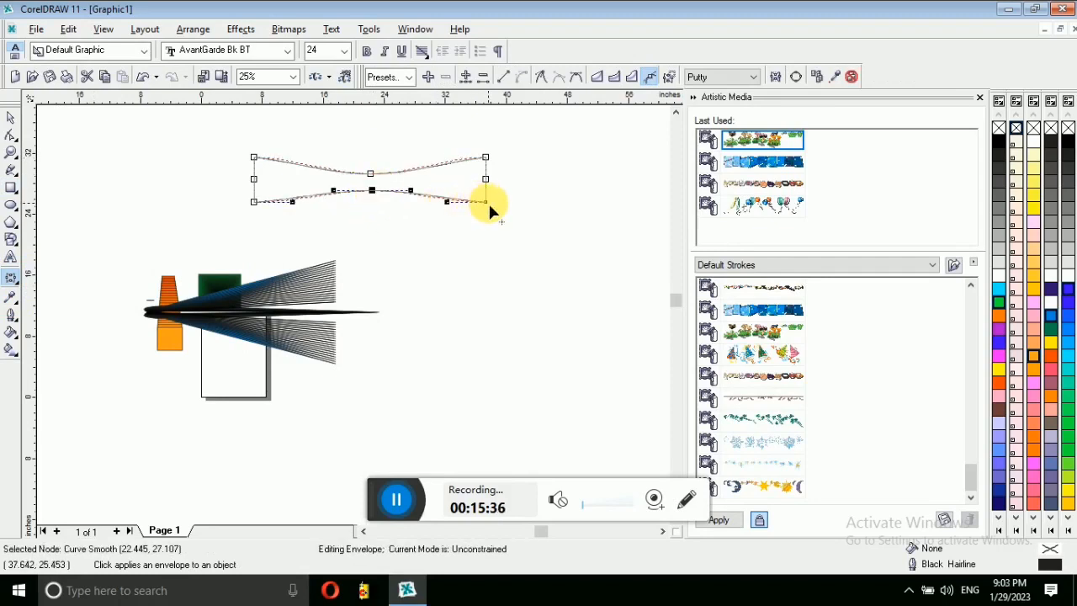
{"action": "left_click_drag", "start_coordinate": [487, 204], "coordinate": [483, 239]}
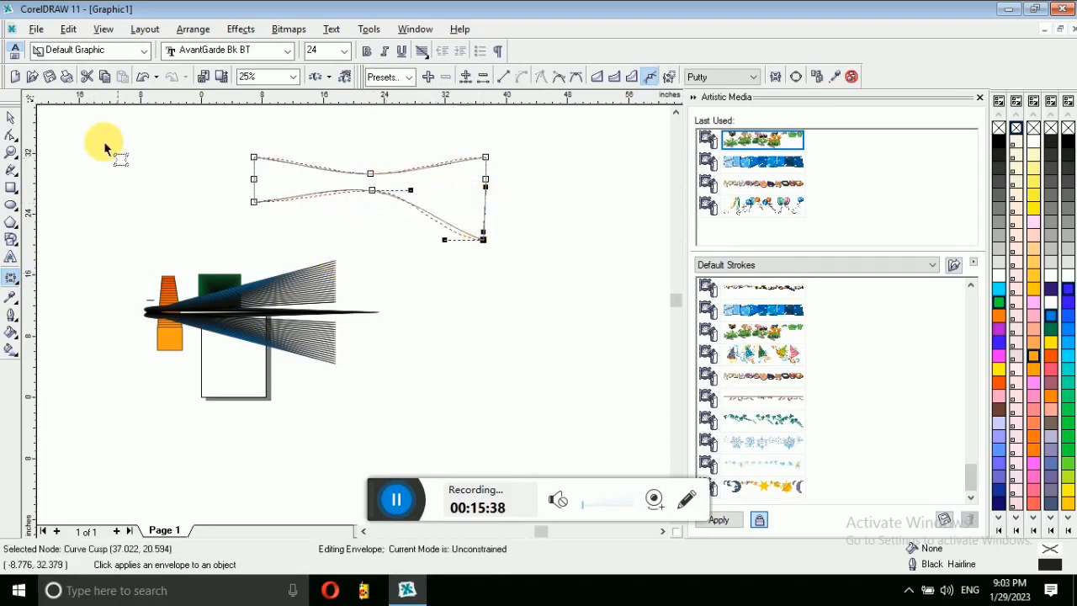
{"action": "left_click", "coordinate": [13, 119]}
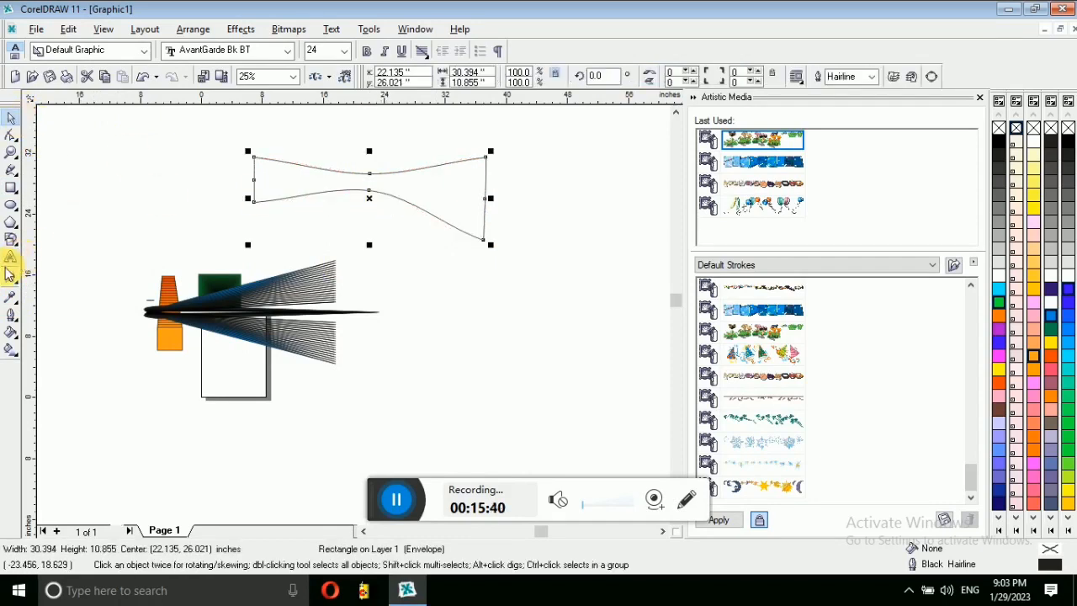
{"action": "key", "text": "F8"}
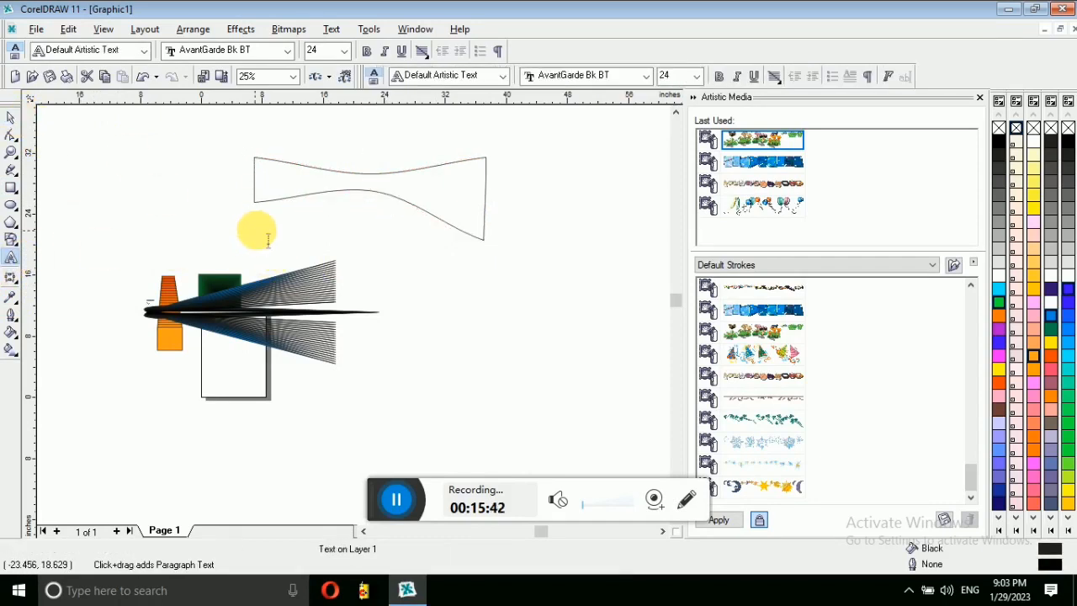
{"action": "left_click", "coordinate": [271, 241]}
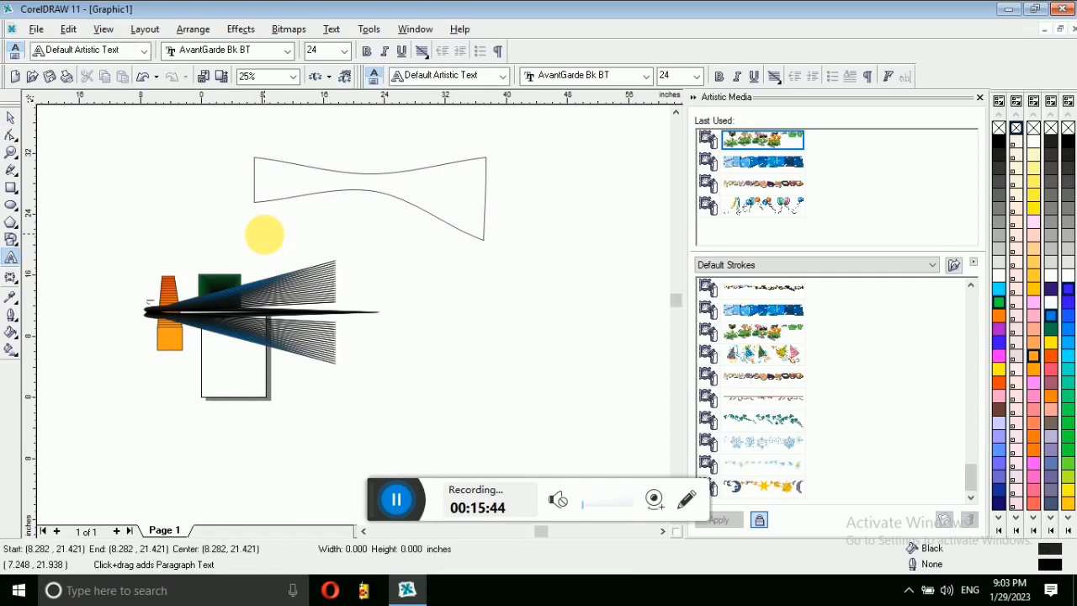
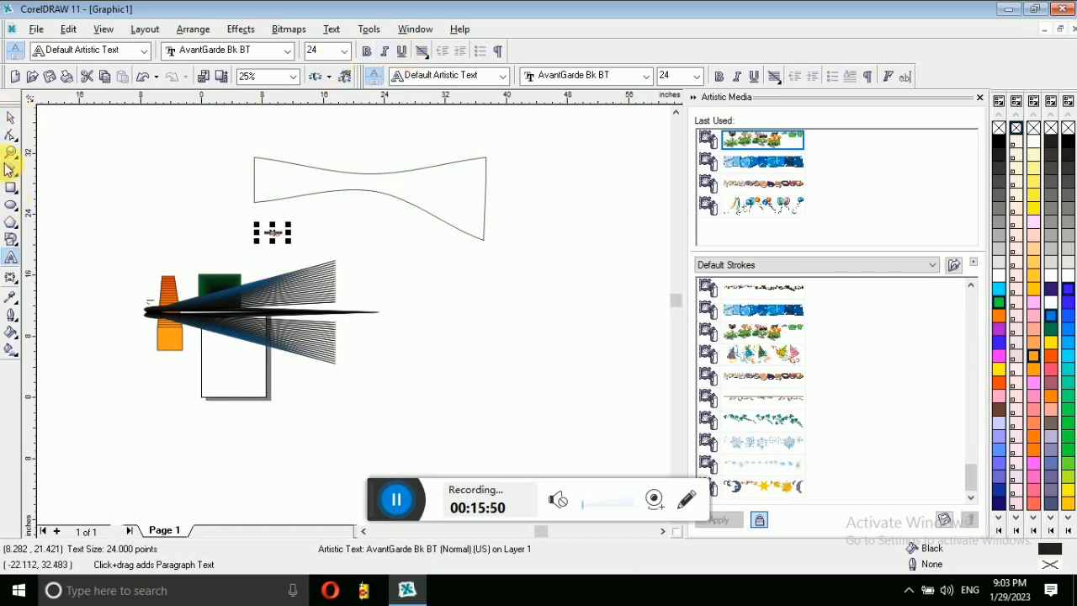
Step: Zoom in and enlarge the 'expert cmptuer' text to about 45.7 pt
{"action": "left_click", "coordinate": [11, 153]}
{"action": "left_click_drag", "start_coordinate": [243, 222], "coordinate": [311, 256]}
{"action": "left_click", "coordinate": [11, 117]}
{"action": "left_click_drag", "start_coordinate": [358, 283], "coordinate": [124, 300]}
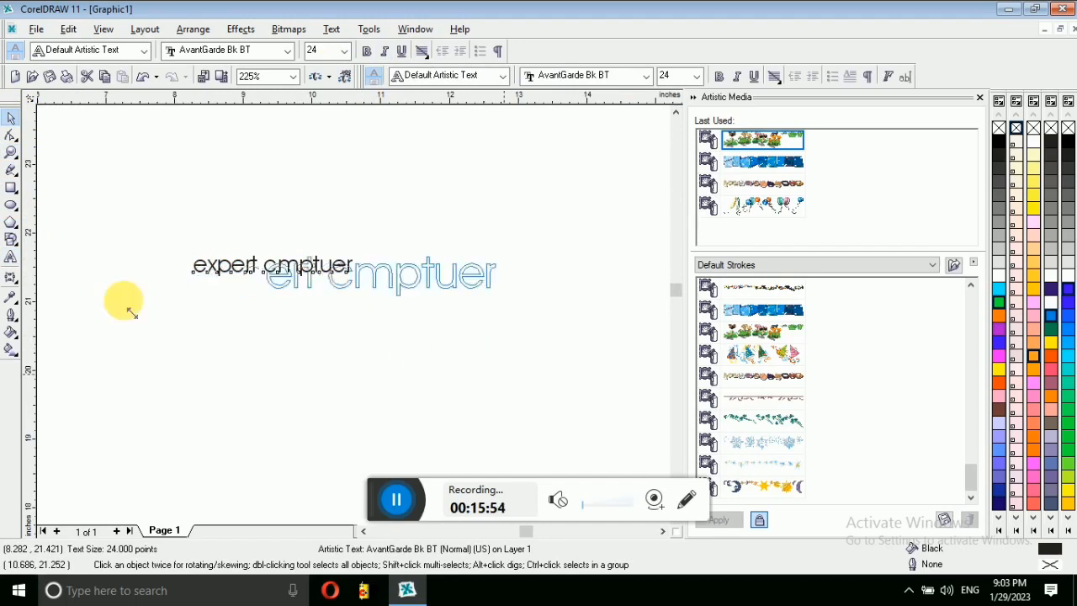
Step: Insert an 'o' after the 'c' so the text reads 'expert comptuer'
{"action": "left_click", "coordinate": [11, 256]}
{"action": "left_click", "coordinate": [387, 271]}
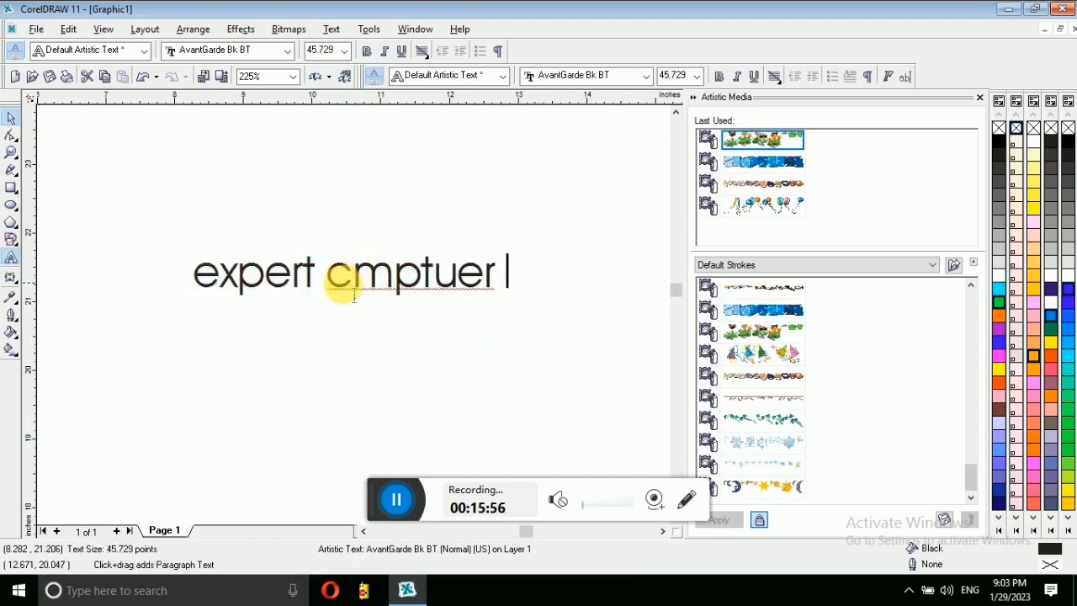
{"action": "left_click_drag", "start_coordinate": [354, 297], "coordinate": [327, 301]}
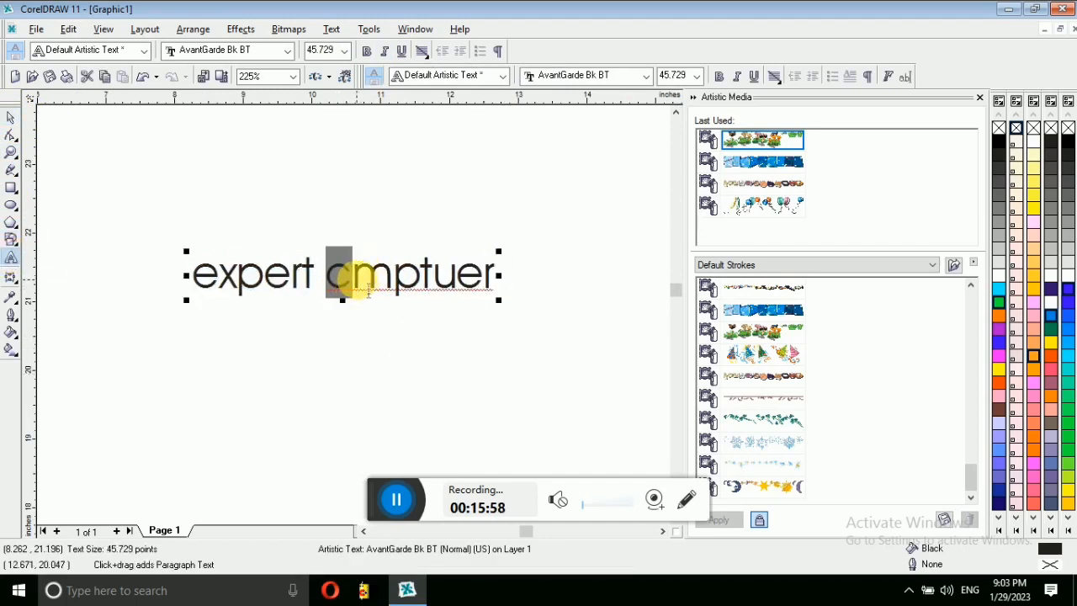
{"action": "left_click", "coordinate": [353, 281]}
{"action": "type", "text": "o"}
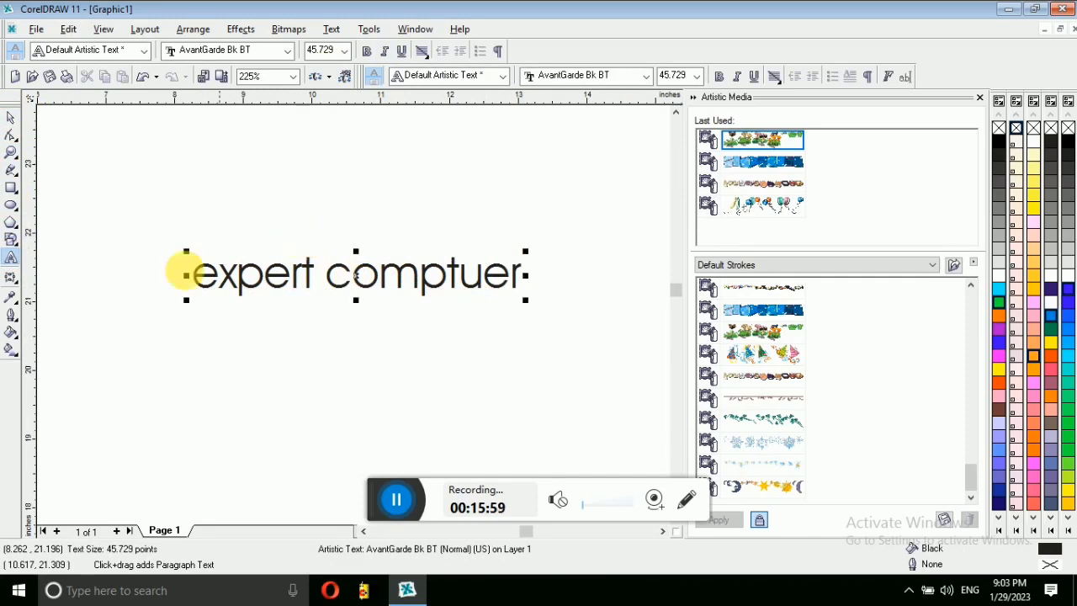
{"action": "left_click", "coordinate": [10, 117]}
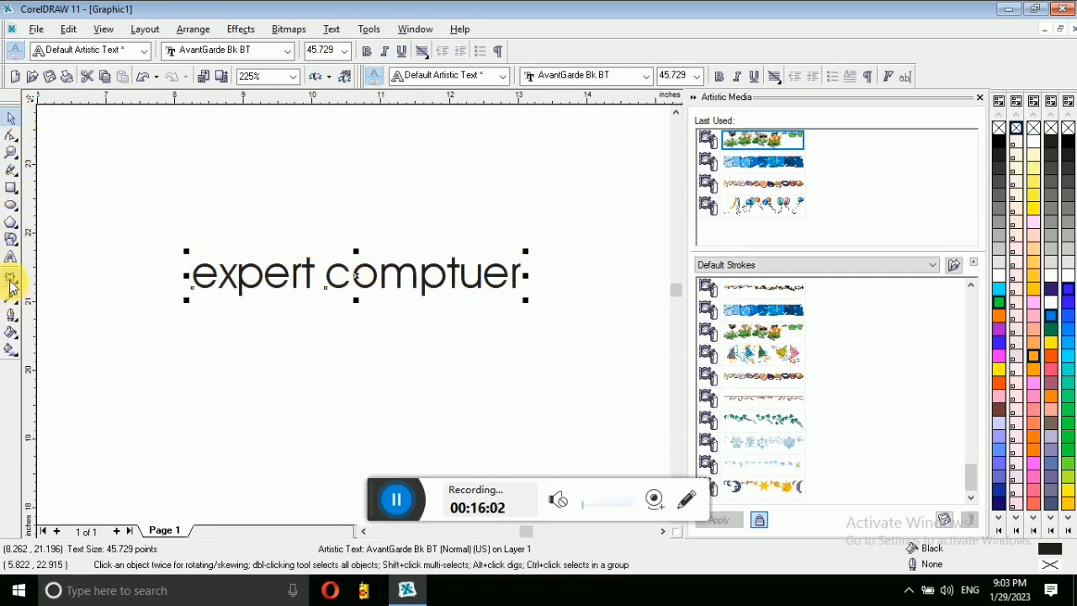
Step: Put an envelope on the text and pull its top and bottom middle nodes upward
{"action": "left_click", "coordinate": [10, 279]}
{"action": "left_click", "coordinate": [353, 276]}
{"action": "left_click_drag", "start_coordinate": [356, 257], "coordinate": [358, 194]}
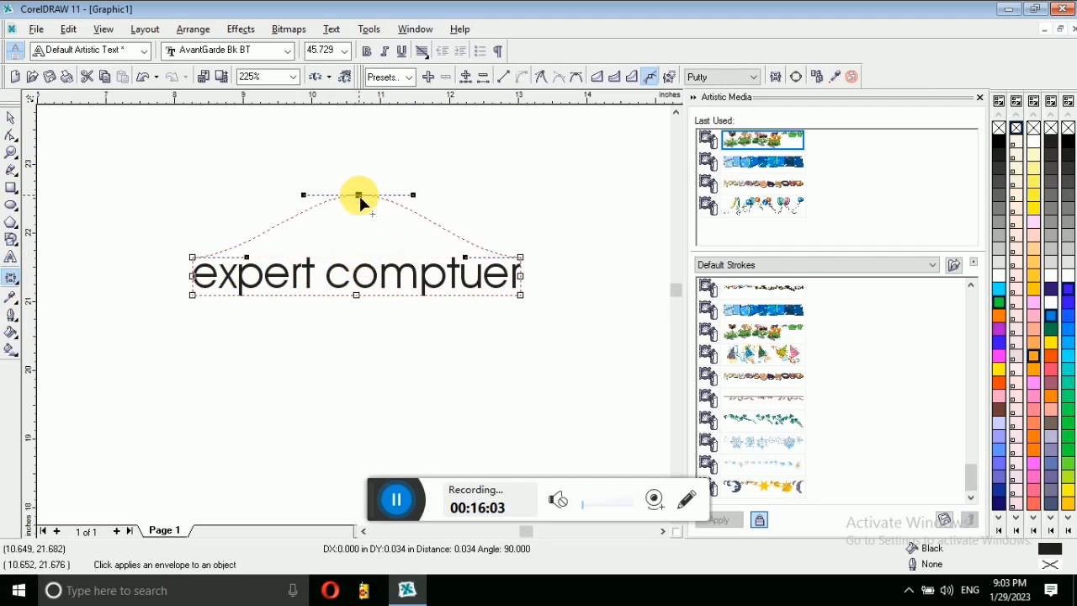
{"action": "left_click_drag", "start_coordinate": [359, 295], "coordinate": [361, 229]}
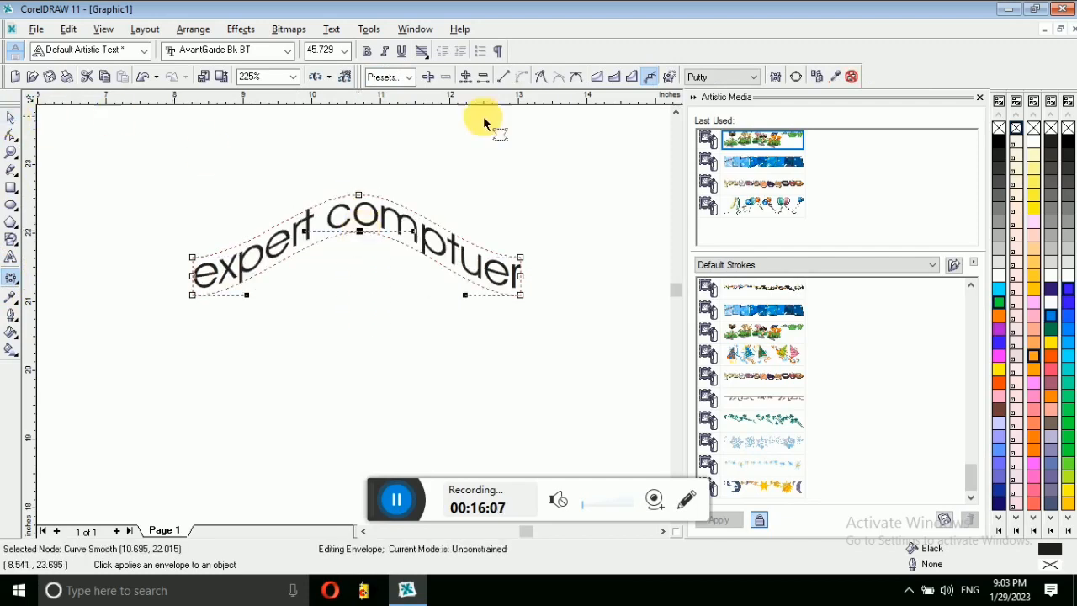
Step: Apply a Single Arc envelope to the text from the Envelope docker
{"action": "left_click", "coordinate": [980, 103]}
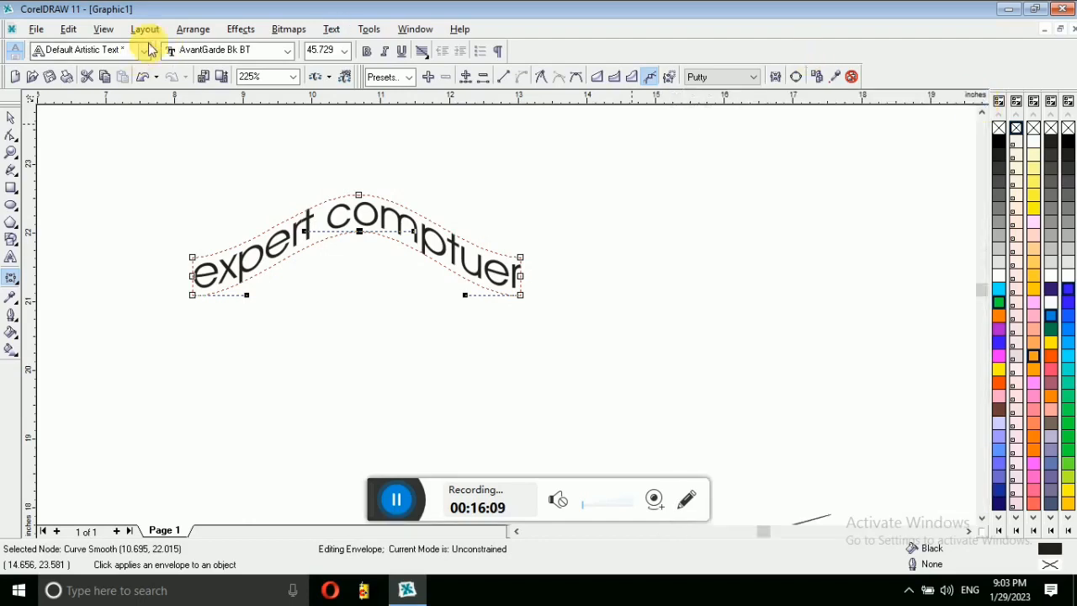
{"action": "left_click", "coordinate": [197, 29]}
{"action": "mouse_move", "coordinate": [241, 29]}
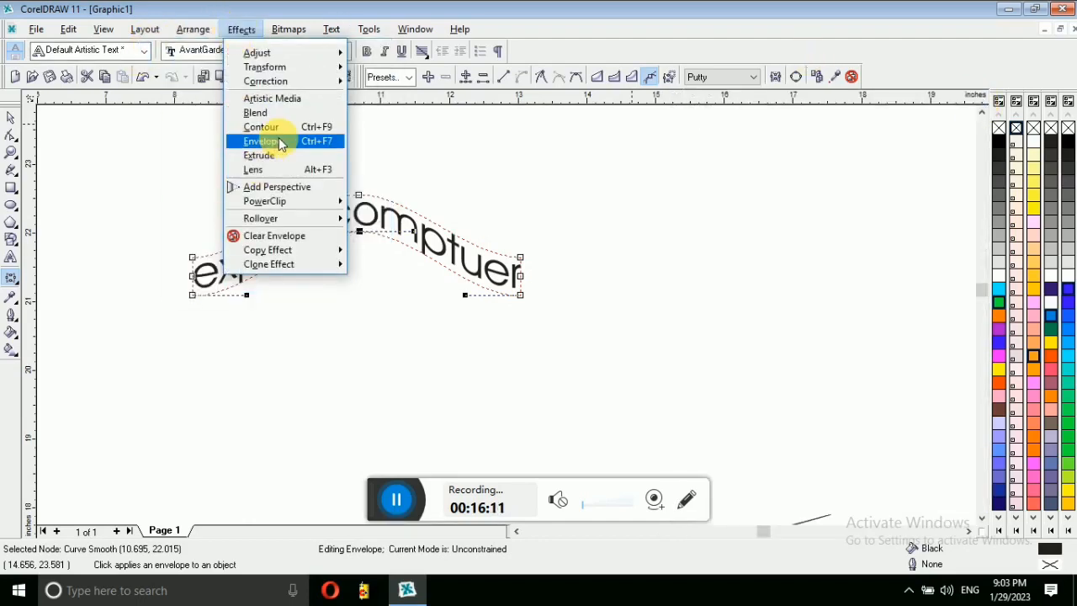
{"action": "left_click", "coordinate": [278, 138]}
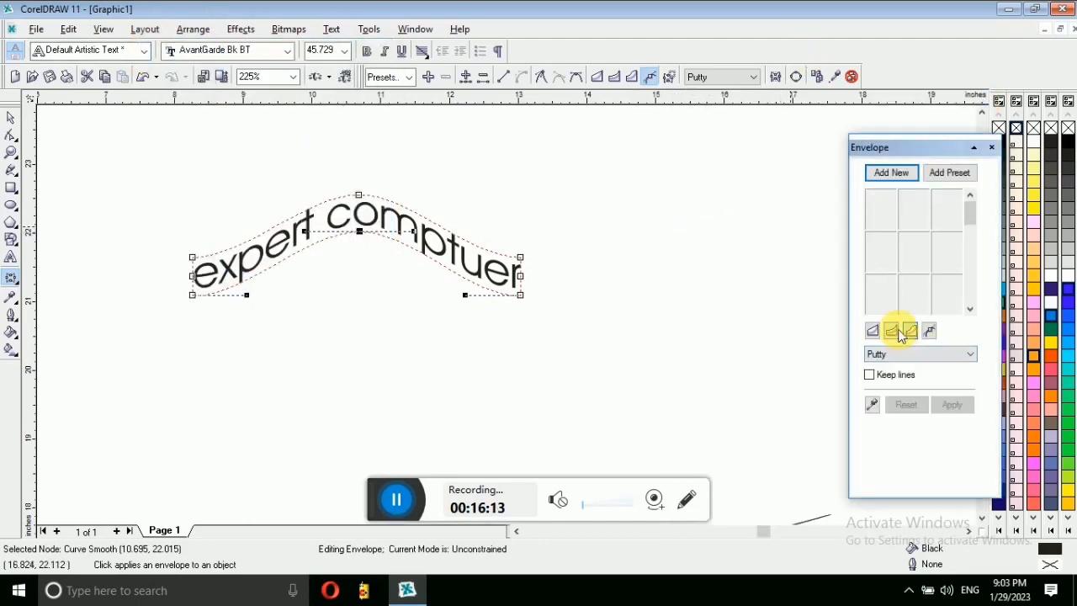
{"action": "left_click", "coordinate": [891, 330]}
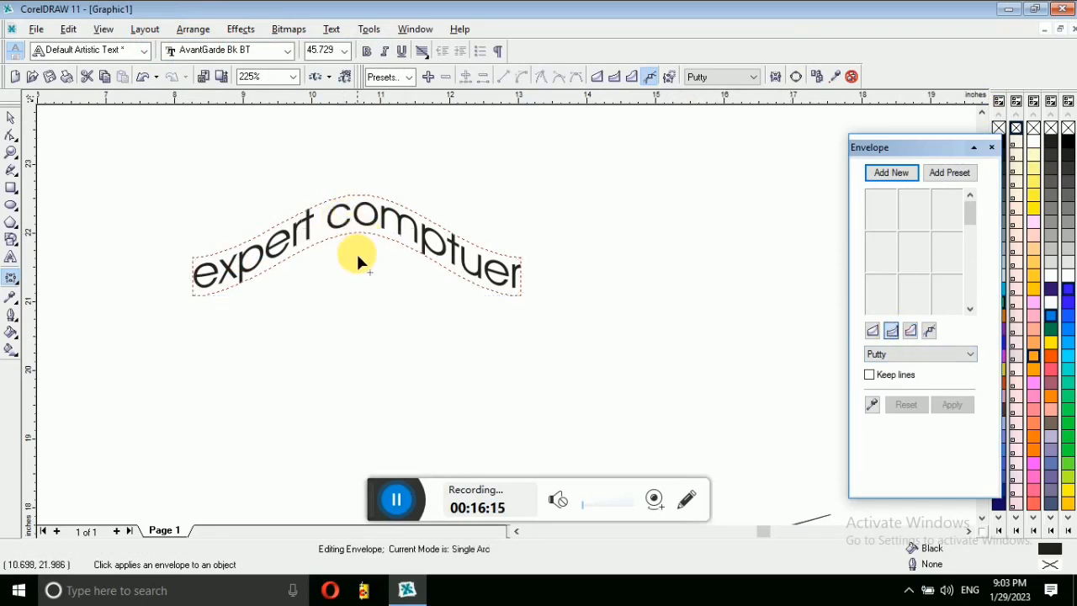
{"action": "left_click", "coordinate": [357, 263]}
{"action": "left_click", "coordinate": [10, 119]}
{"action": "left_click", "coordinate": [365, 250]}
{"action": "left_click", "coordinate": [141, 236]}
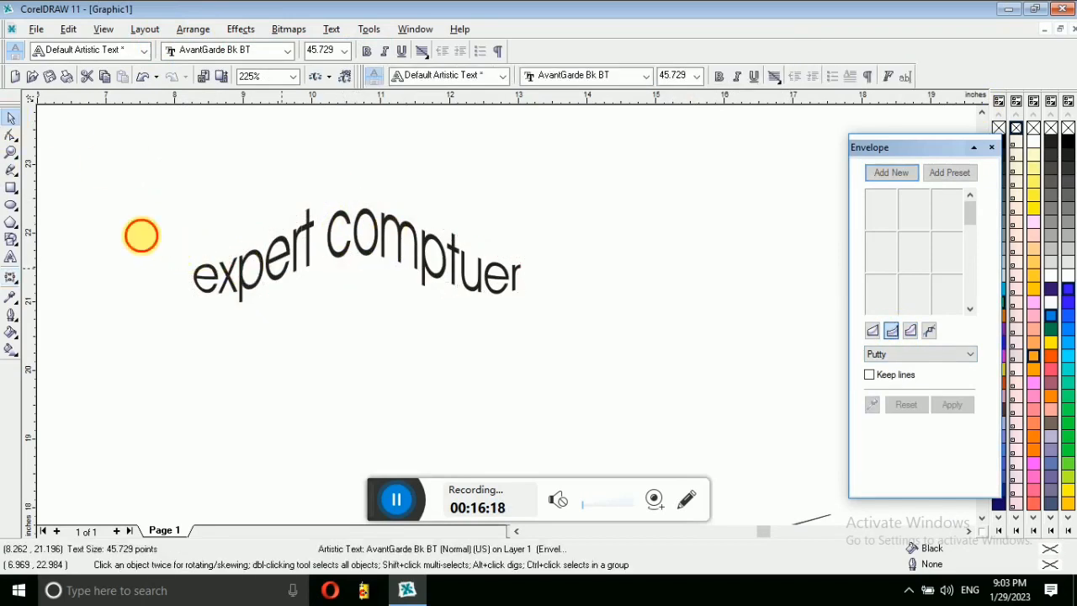
{"action": "left_click", "coordinate": [18, 288]}
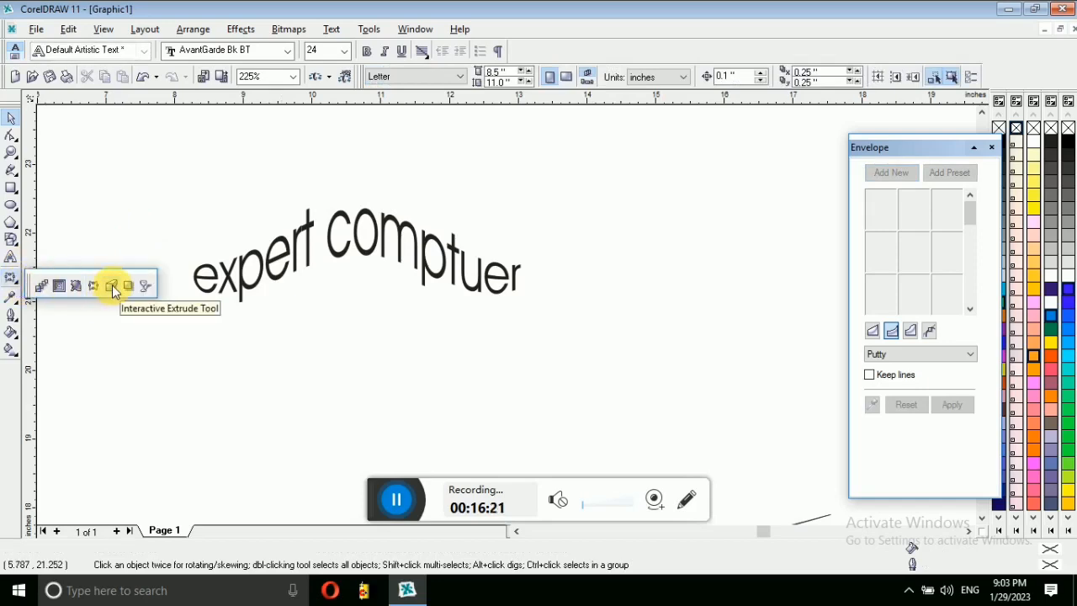
Step: Draw a rectangle below the arched text and add the artistic text 'JAY MATA DI'
{"action": "left_click", "coordinate": [11, 187]}
{"action": "left_click_drag", "start_coordinate": [211, 336], "coordinate": [341, 436]}
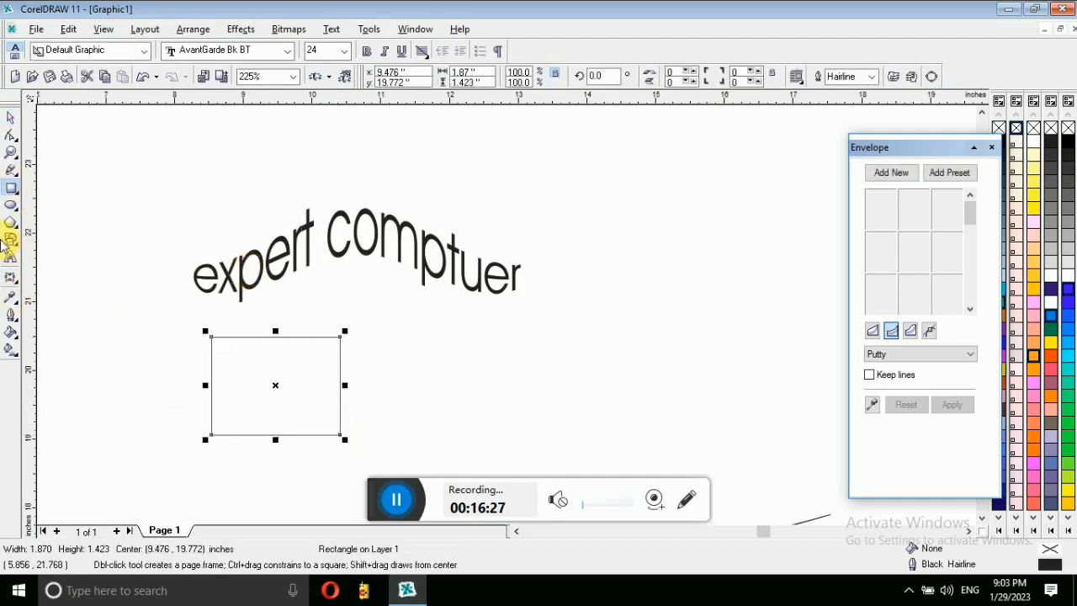
{"action": "left_click", "coordinate": [11, 258]}
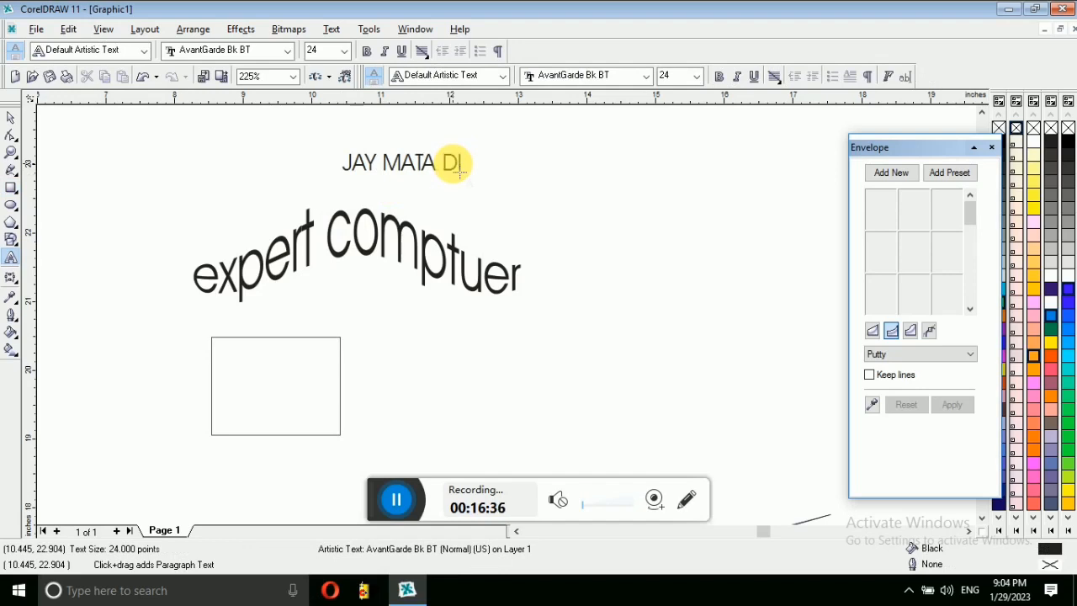
{"action": "scroll", "coordinate": [580, 165], "scroll_direction": "up", "scroll_amount": 1}
Step: Set JAY MATA DI in red Arial Black and scale it to about 31.4 pt
{"action": "left_click", "coordinate": [11, 116]}
{"action": "left_click", "coordinate": [400, 77]}
{"action": "left_click", "coordinate": [551, 77]}
{"action": "scroll", "coordinate": [620, 209], "scroll_direction": "up", "scroll_amount": 3}
{"action": "left_click", "coordinate": [610, 215]}
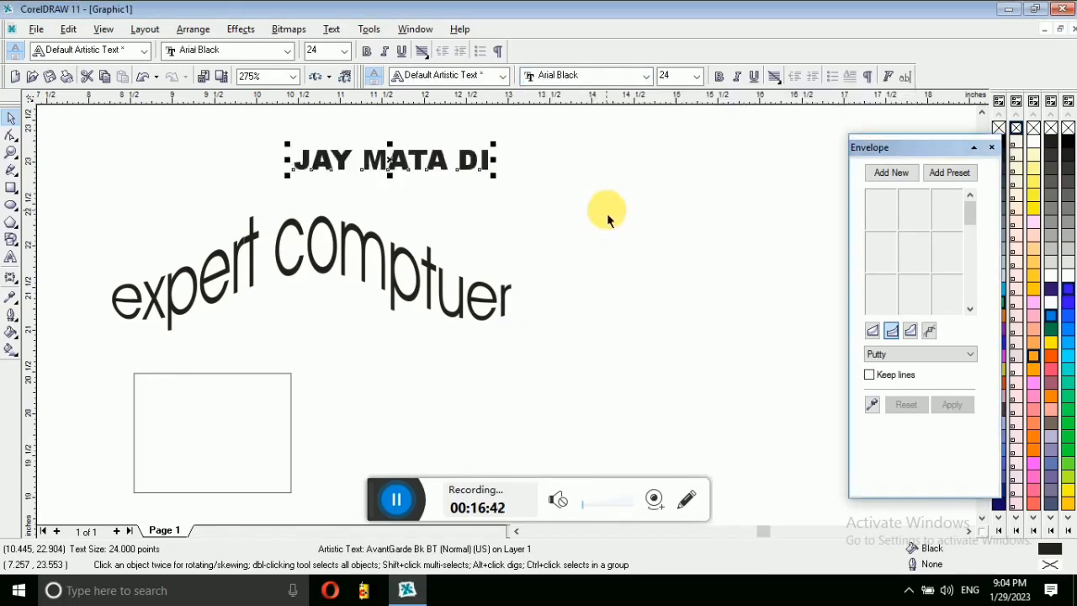
{"action": "left_click", "coordinate": [1050, 359]}
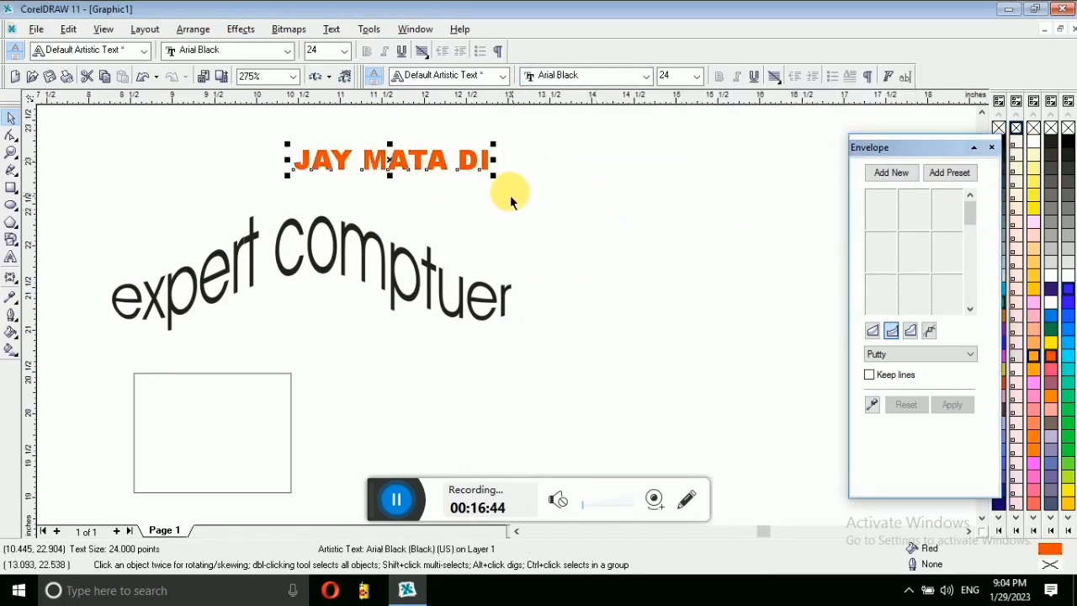
{"action": "left_click_drag", "start_coordinate": [493, 173], "coordinate": [544, 213]}
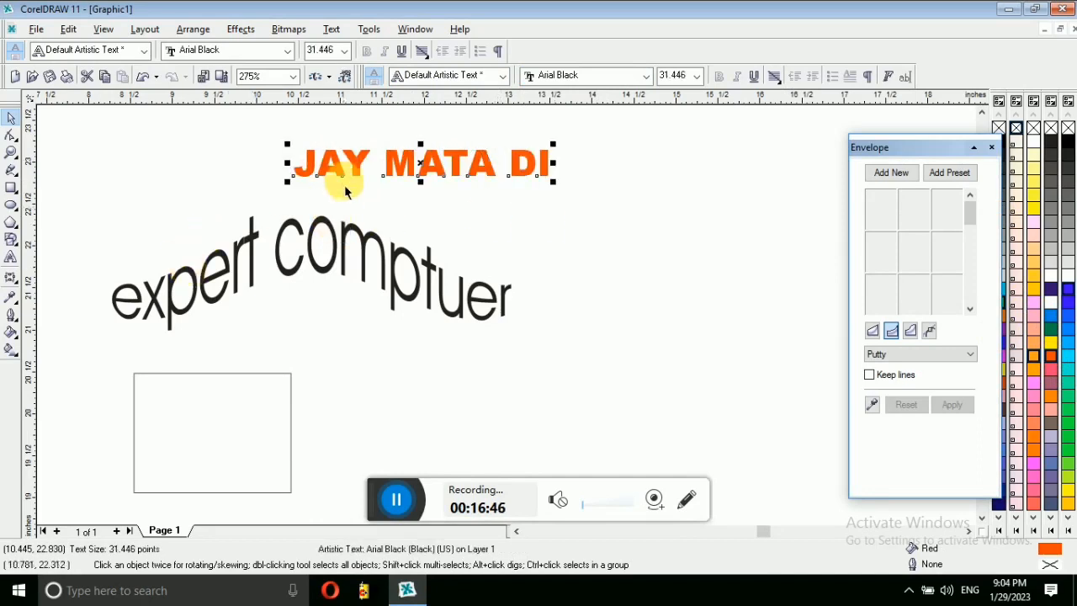
{"action": "left_click", "coordinate": [13, 286]}
{"action": "left_click", "coordinate": [16, 283]}
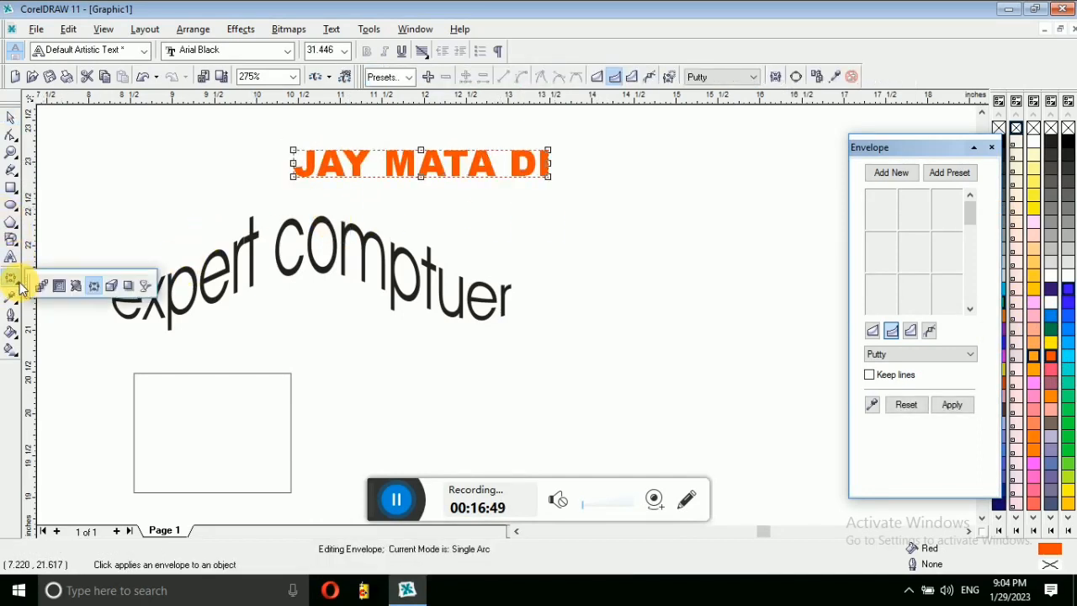
Step: Extrude the red JAY MATA DI text downward with a depth of 20
{"action": "left_click", "coordinate": [110, 289]}
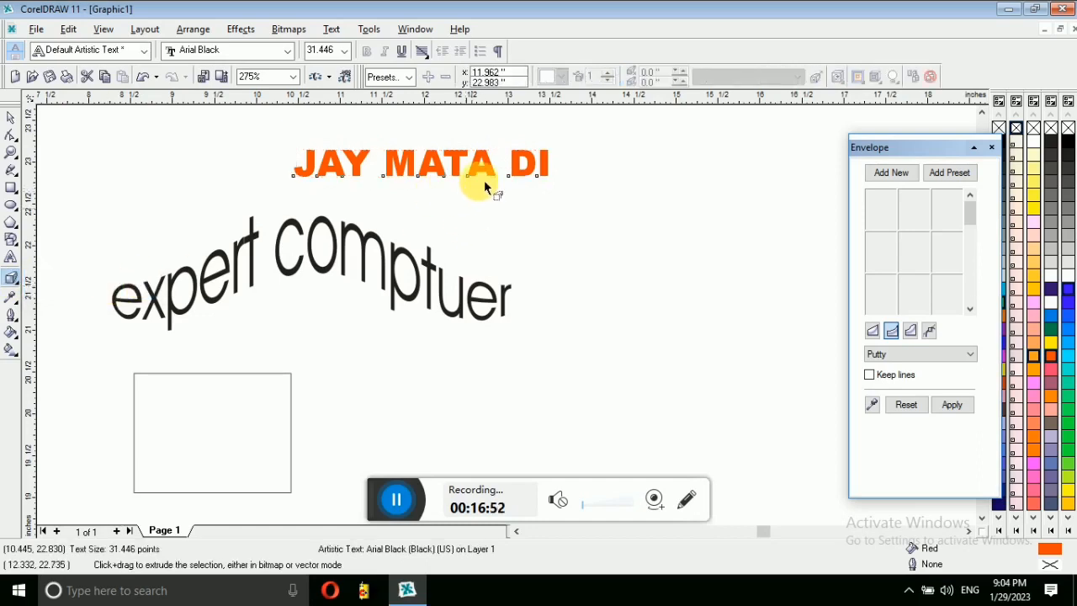
{"action": "left_click_drag", "start_coordinate": [483, 172], "coordinate": [433, 325]}
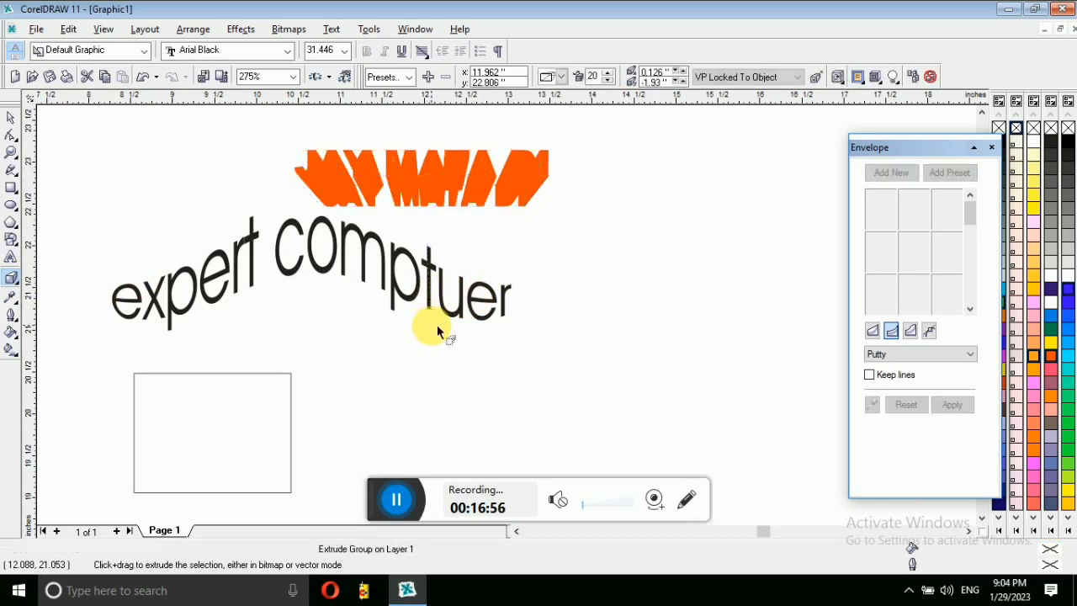
{"action": "left_click", "coordinate": [360, 191]}
{"action": "left_click", "coordinate": [10, 118]}
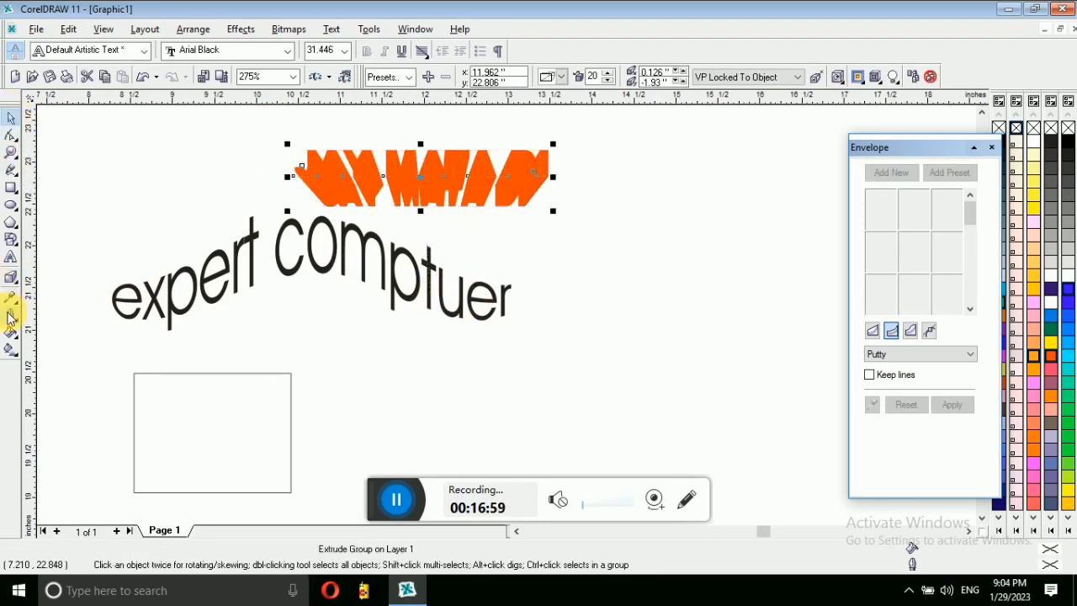
{"action": "left_click", "coordinate": [10, 316]}
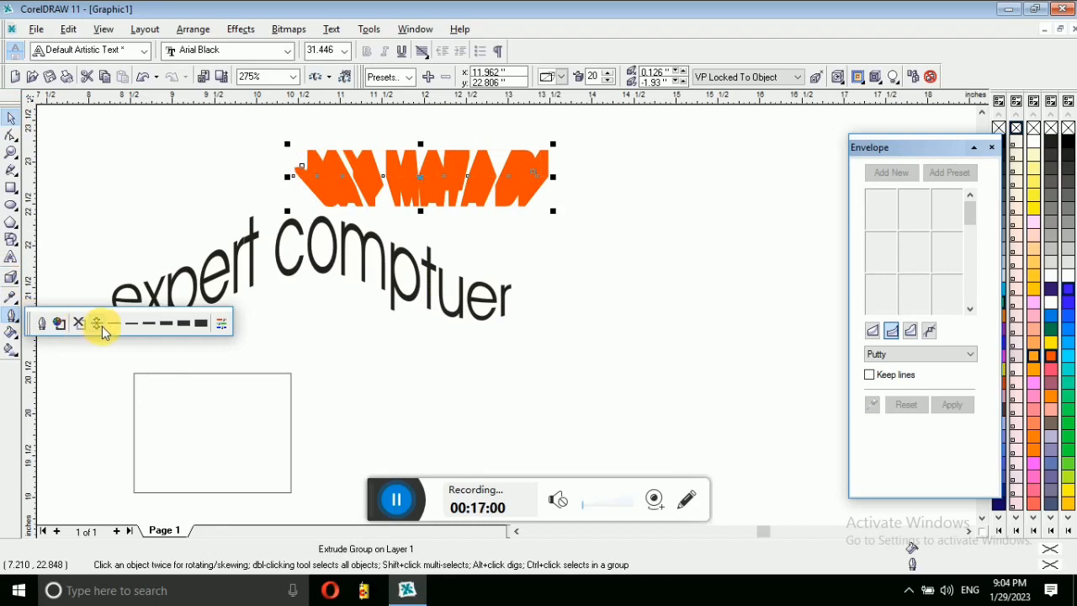
Step: Give the extruded title a yellow outline with rounded corners
{"action": "left_click", "coordinate": [171, 326]}
{"action": "left_click", "coordinate": [15, 321]}
{"action": "left_click", "coordinate": [56, 321]}
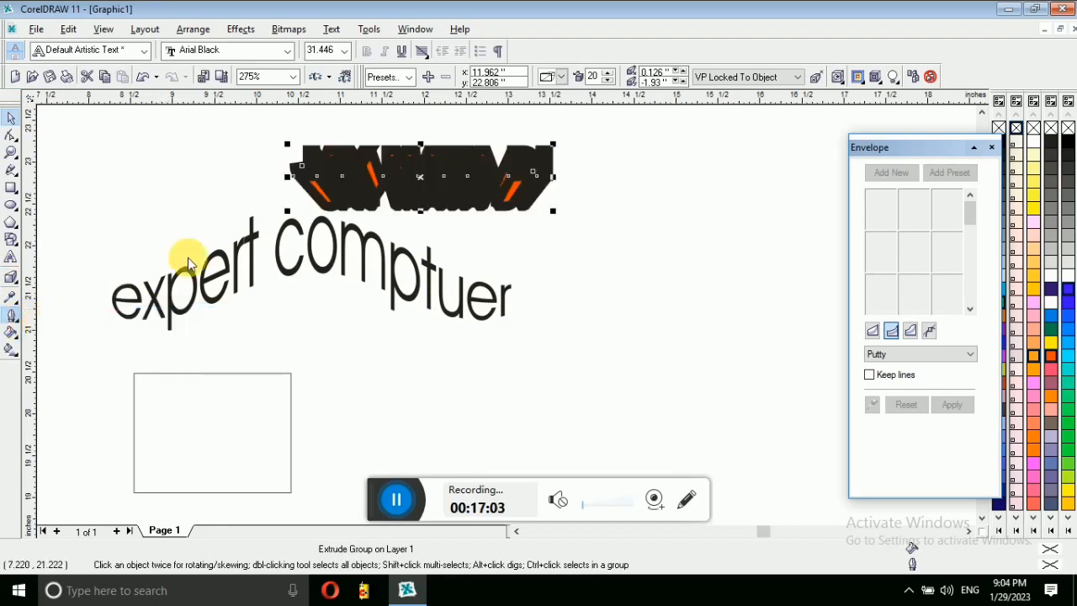
{"action": "left_click", "coordinate": [467, 179]}
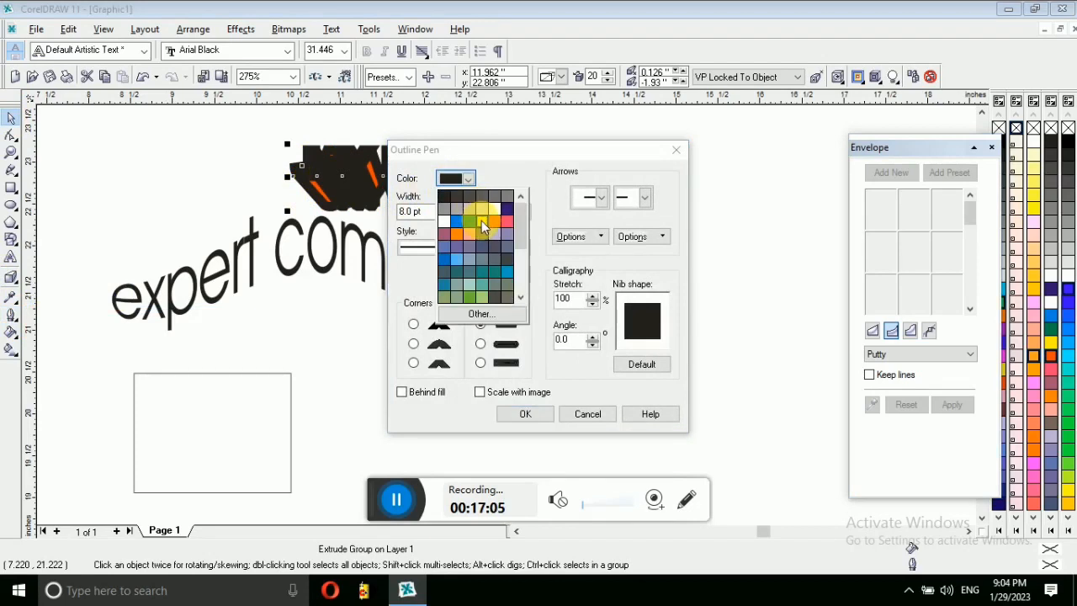
{"action": "left_click", "coordinate": [481, 221]}
{"action": "left_click", "coordinate": [413, 344]}
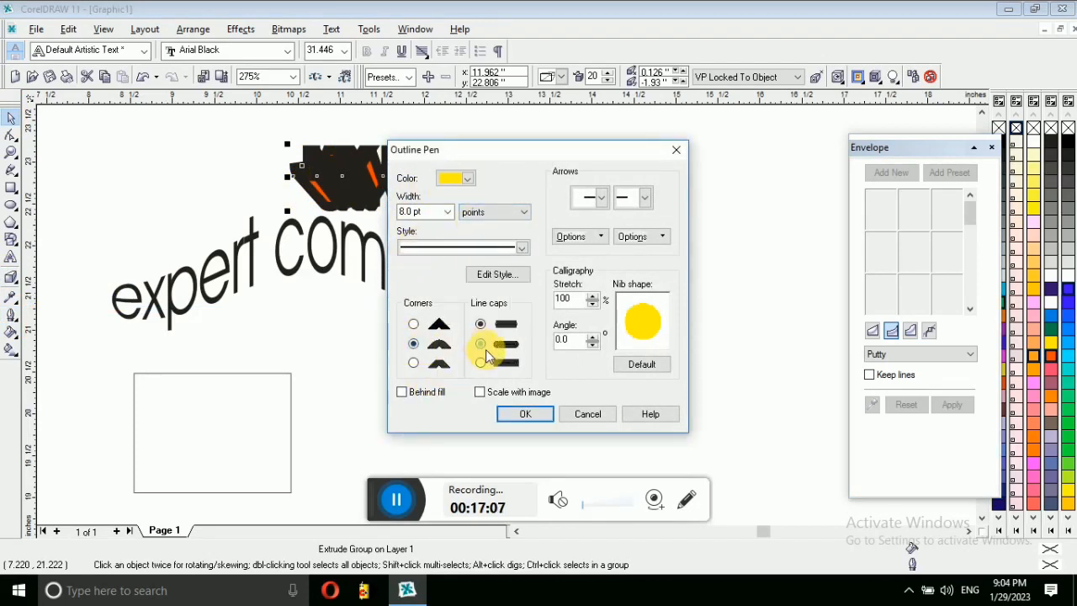
{"action": "left_click", "coordinate": [522, 414]}
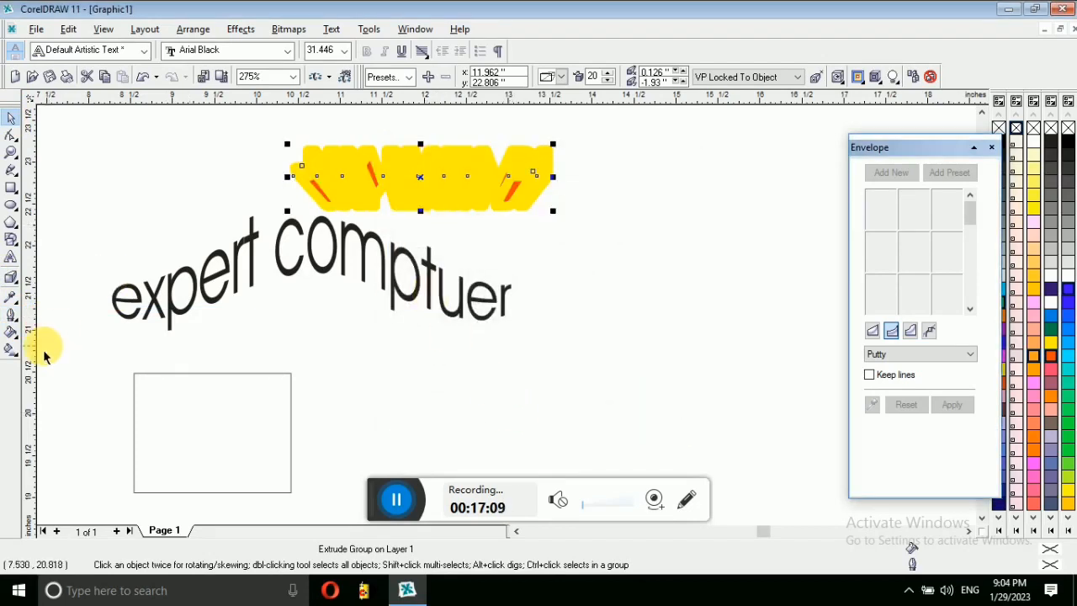
Step: Set the yellow outline width to 4.0 pt
{"action": "left_click", "coordinate": [12, 320]}
{"action": "left_click", "coordinate": [42, 323]}
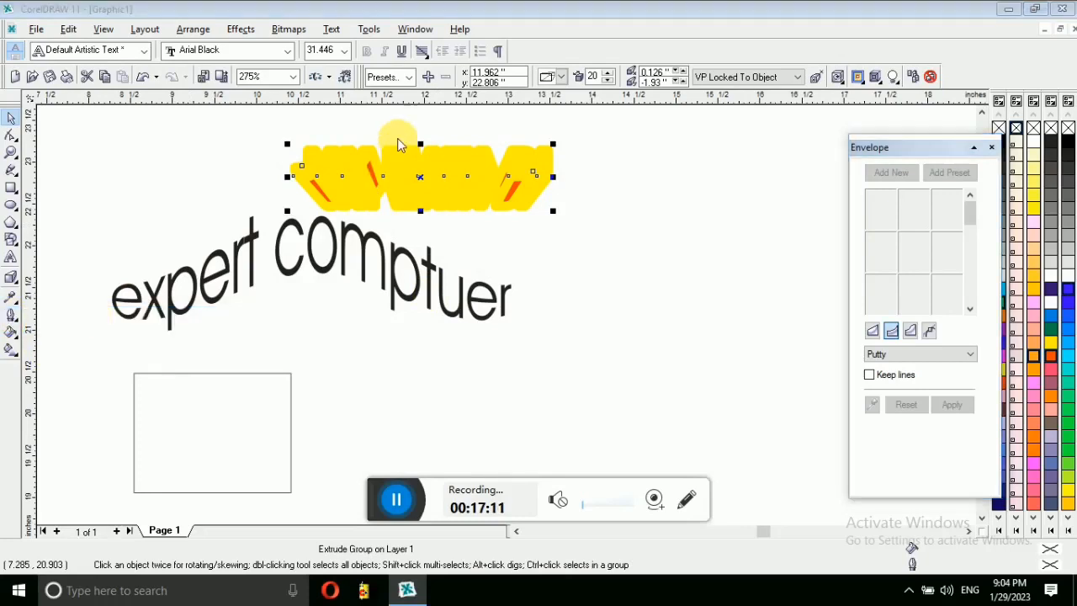
{"action": "left_click", "coordinate": [466, 179]}
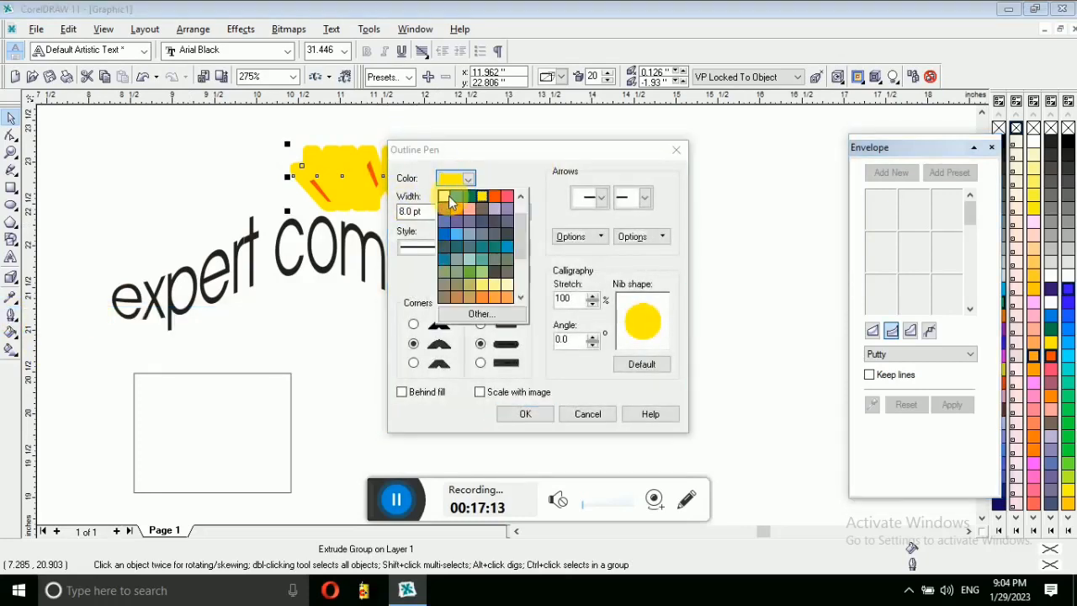
{"action": "left_click", "coordinate": [425, 211]}
{"action": "left_click", "coordinate": [449, 211]}
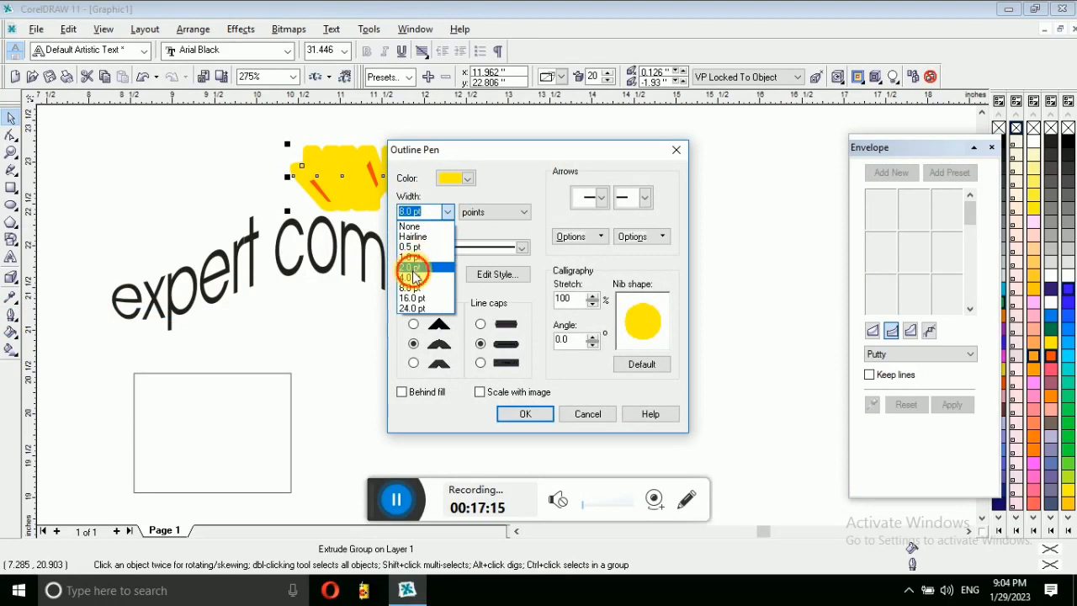
{"action": "left_click", "coordinate": [413, 280]}
{"action": "left_click", "coordinate": [521, 414]}
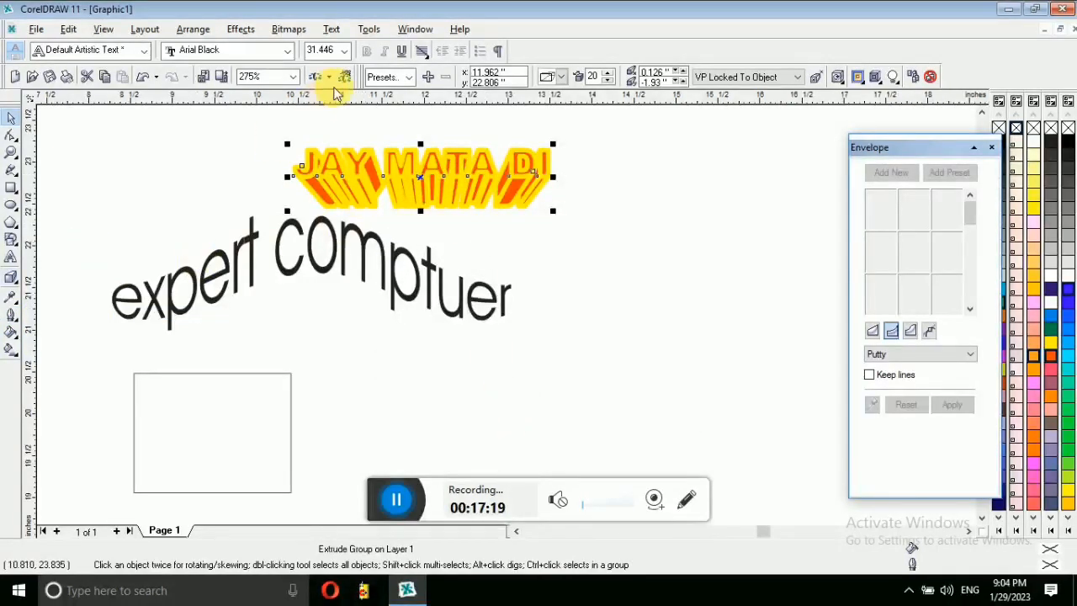
Step: Apply a thick preset outline width and move JAY MATA DI to the right
{"action": "left_click", "coordinate": [12, 318]}
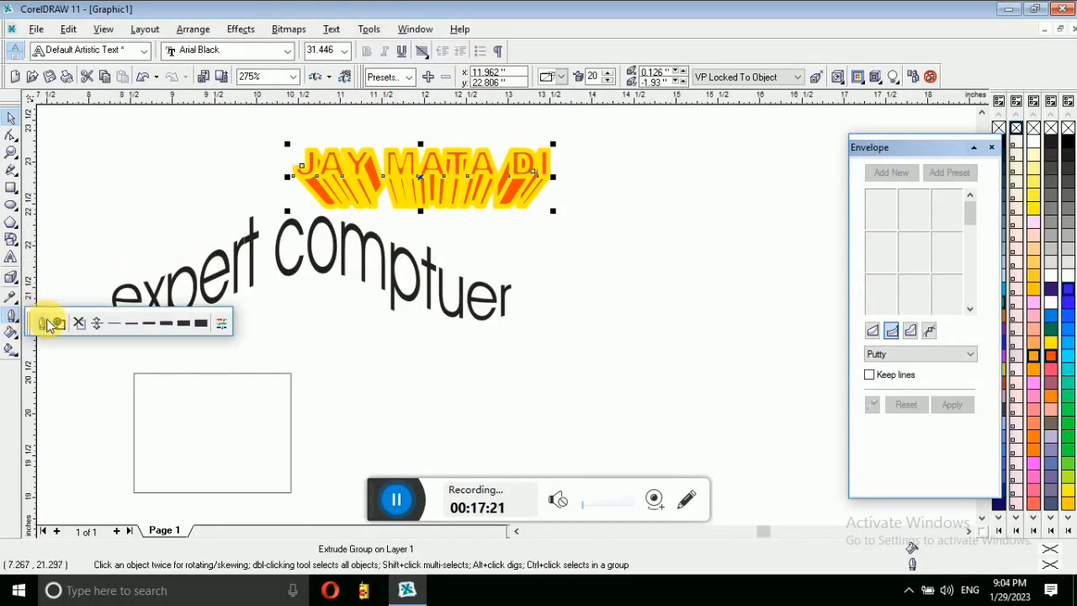
{"action": "left_click", "coordinate": [118, 324]}
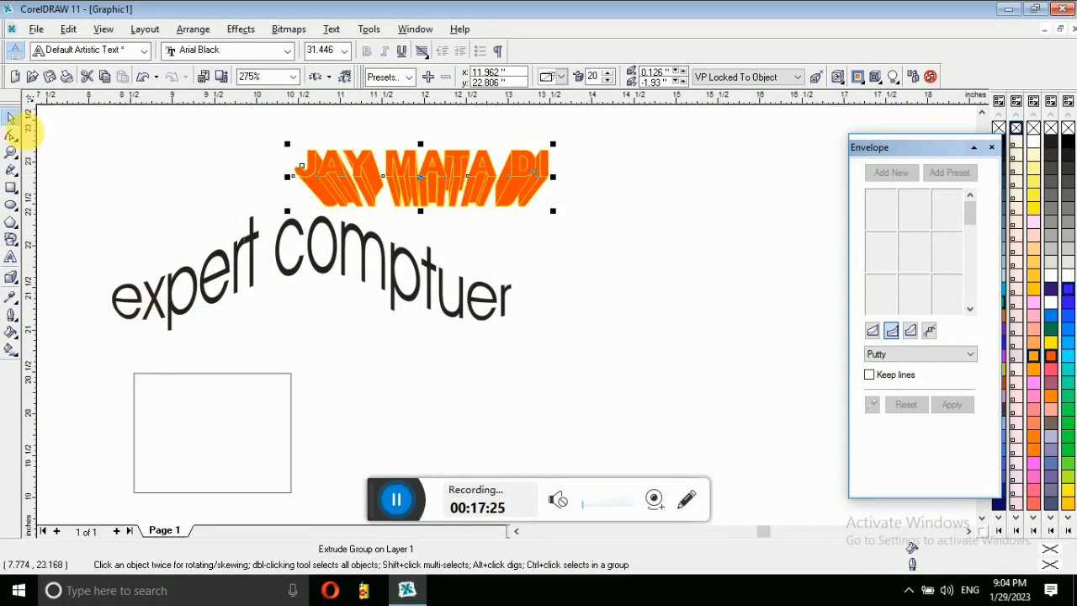
{"action": "left_click", "coordinate": [12, 317]}
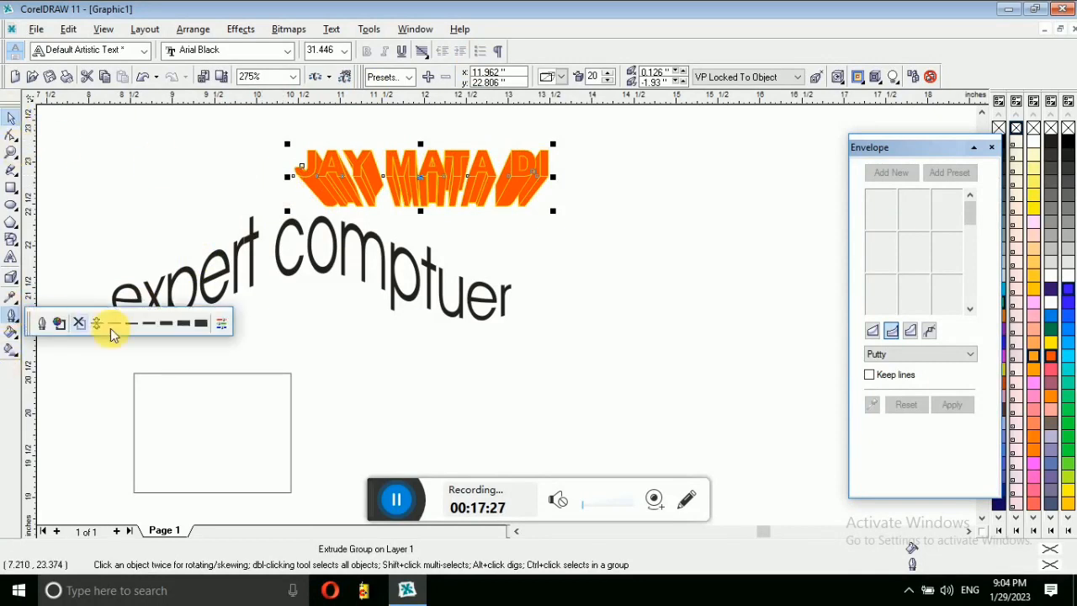
{"action": "left_click", "coordinate": [163, 329]}
{"action": "left_click_drag", "start_coordinate": [411, 176], "coordinate": [608, 212]}
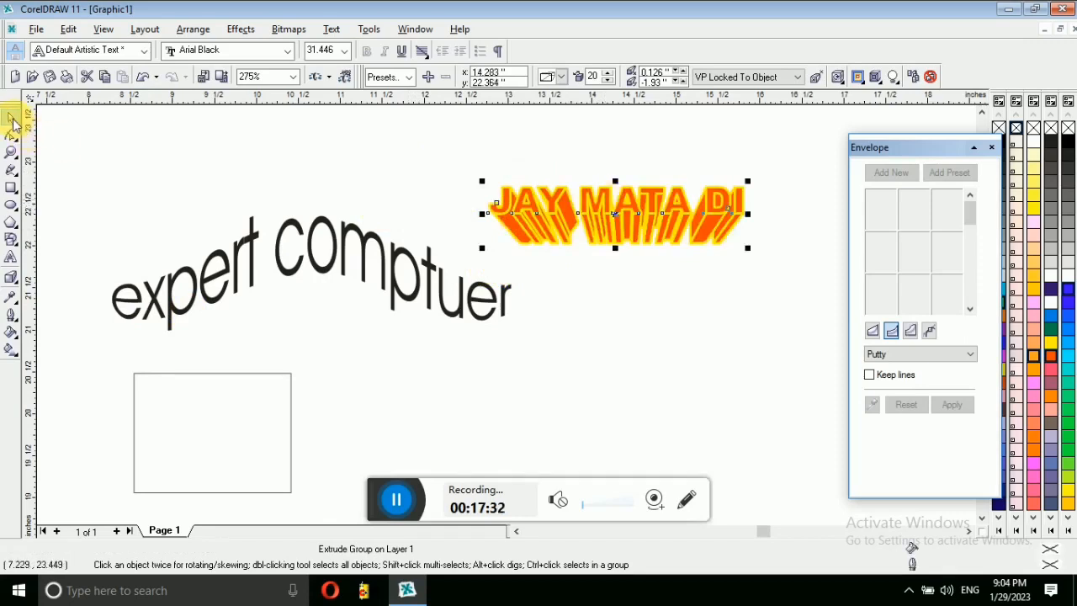
Step: Close the Envelope docker
{"action": "left_click", "coordinate": [14, 280]}
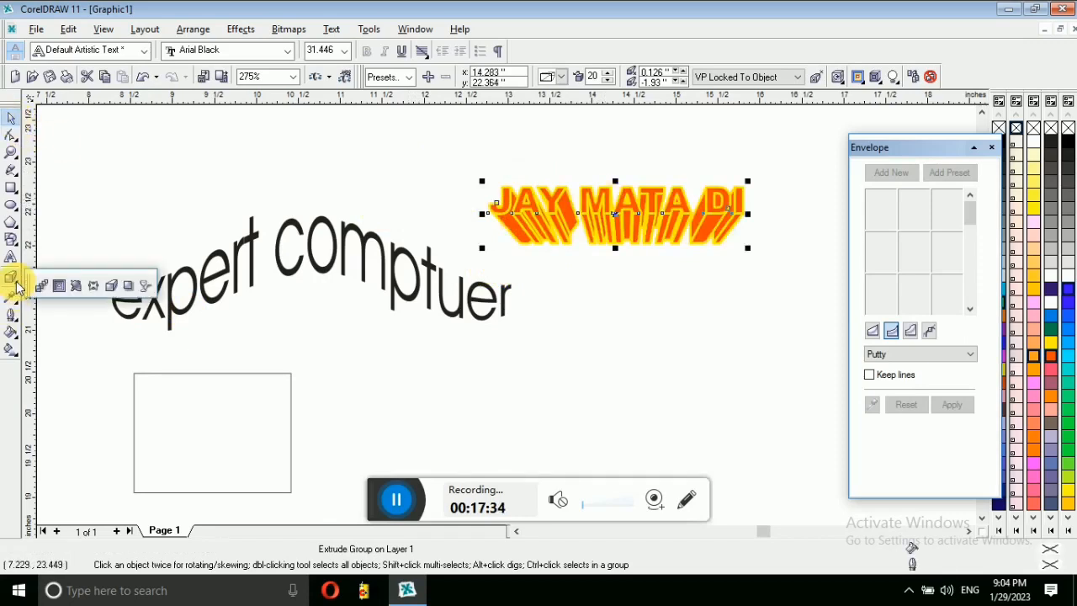
{"action": "left_click", "coordinate": [131, 286]}
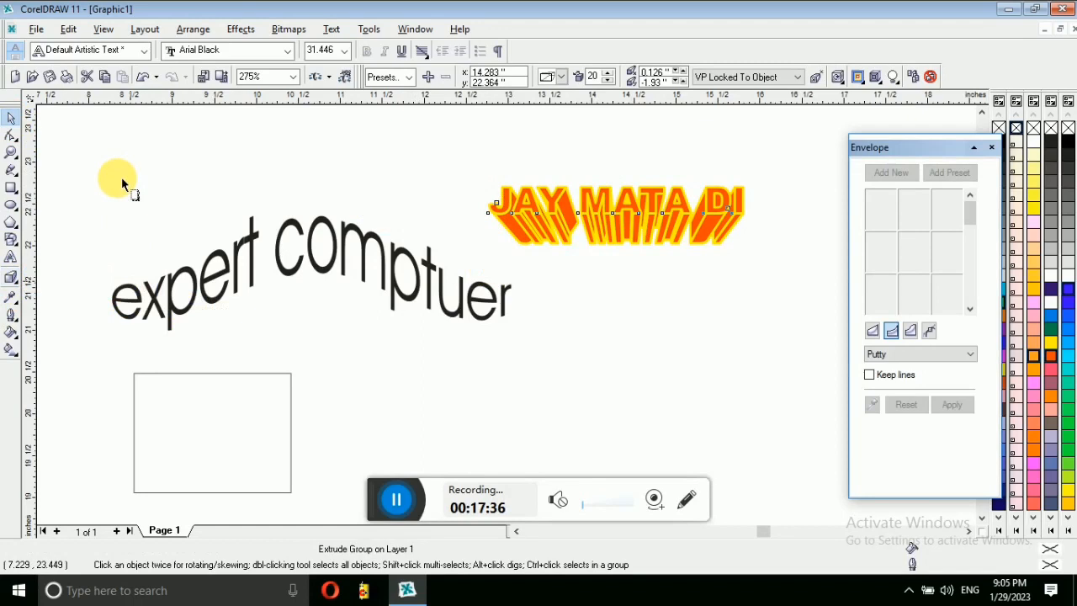
{"action": "left_click", "coordinate": [382, 178]}
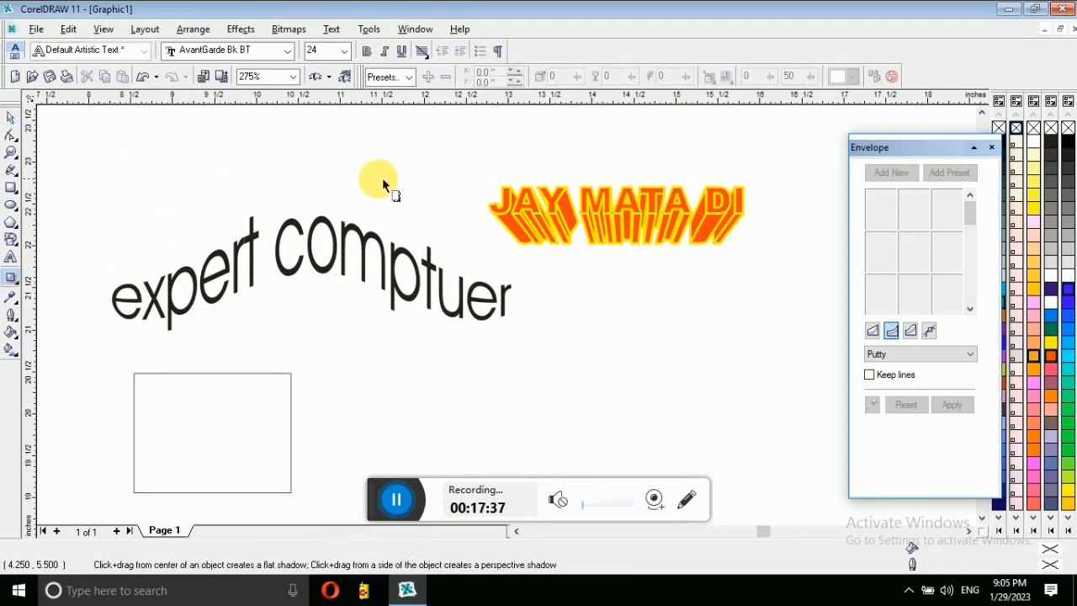
{"action": "left_click", "coordinate": [992, 148]}
Step: Draw a rectangle near the top left and round its corners fully into a pill
{"action": "left_click_drag", "start_coordinate": [144, 129], "coordinate": [272, 210]}
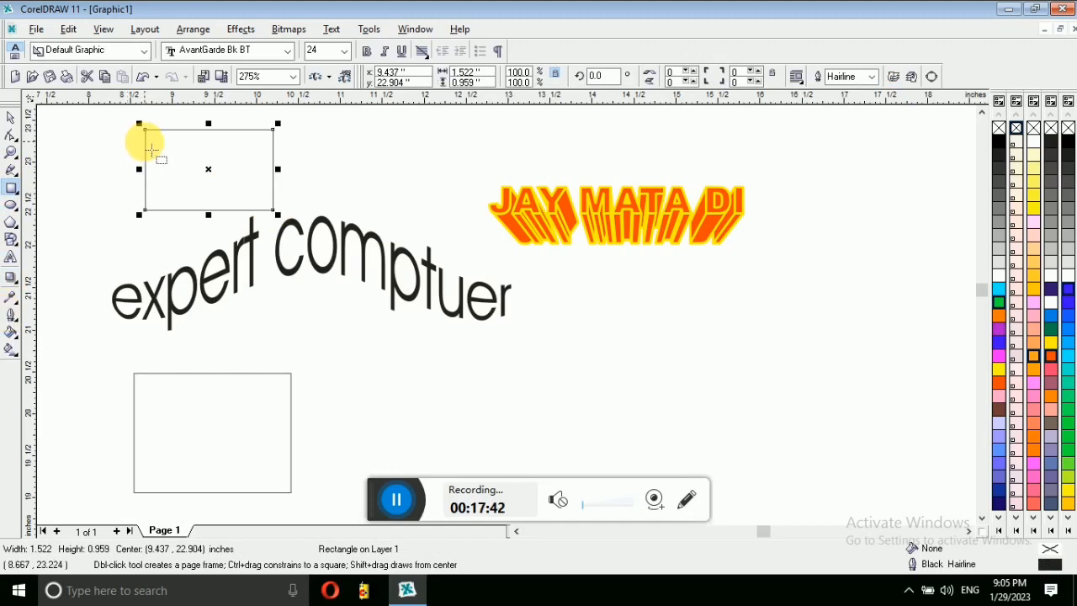
{"action": "left_click_drag", "start_coordinate": [145, 131], "coordinate": [192, 176]}
{"action": "left_click", "coordinate": [204, 165]}
{"action": "key", "text": "space"}
{"action": "left_click", "coordinate": [276, 180]}
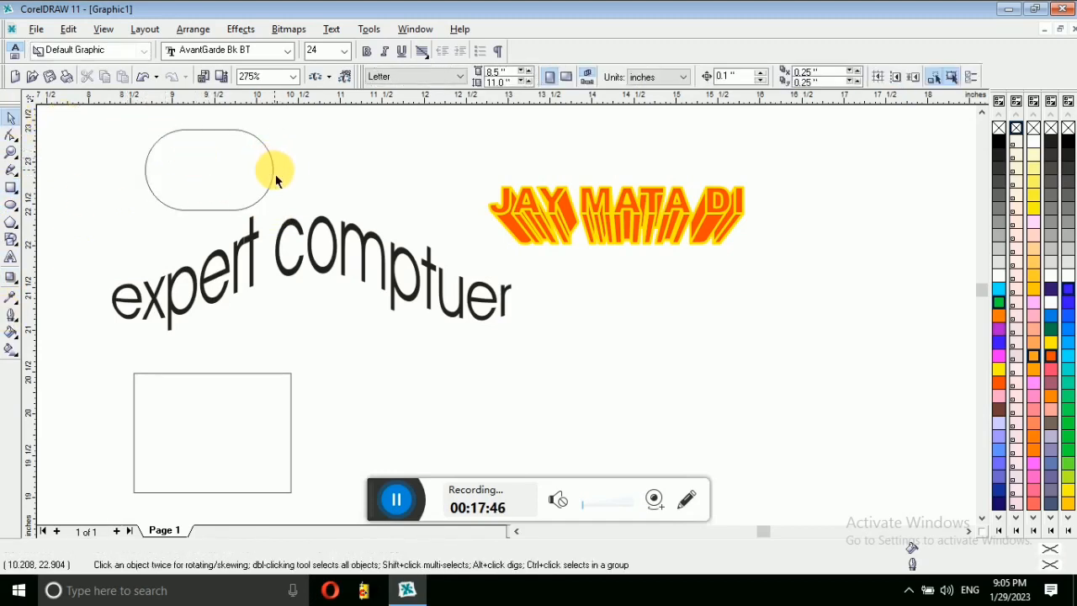
Step: Apply a linear fountain transparency to the pill running top to bottom
{"action": "left_click", "coordinate": [17, 285]}
{"action": "left_click", "coordinate": [128, 287]}
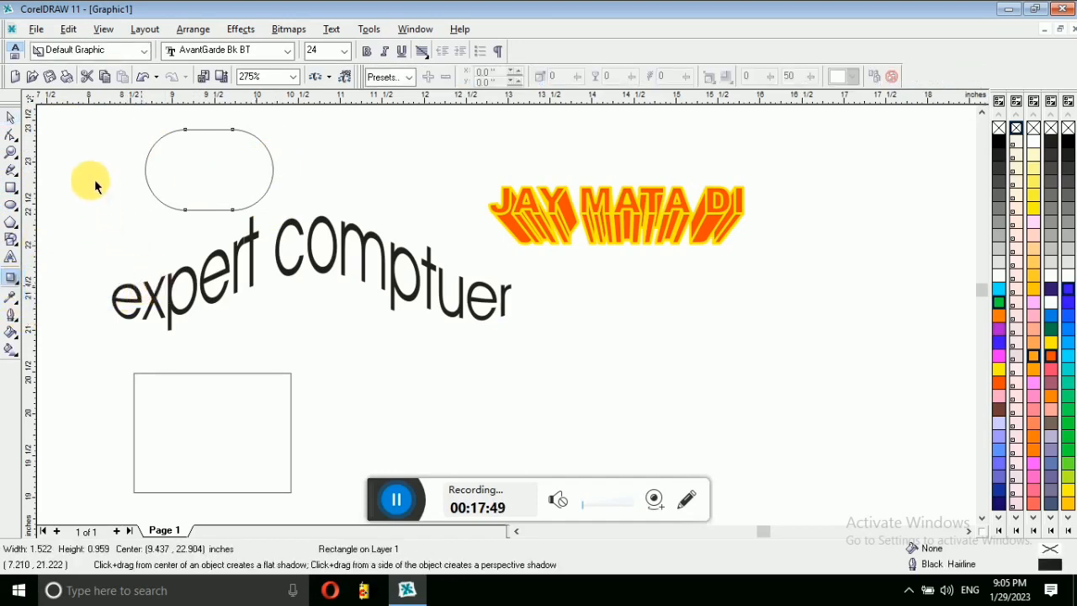
{"action": "left_click_drag", "start_coordinate": [98, 161], "coordinate": [185, 193]}
{"action": "left_click_drag", "start_coordinate": [187, 151], "coordinate": [200, 216]}
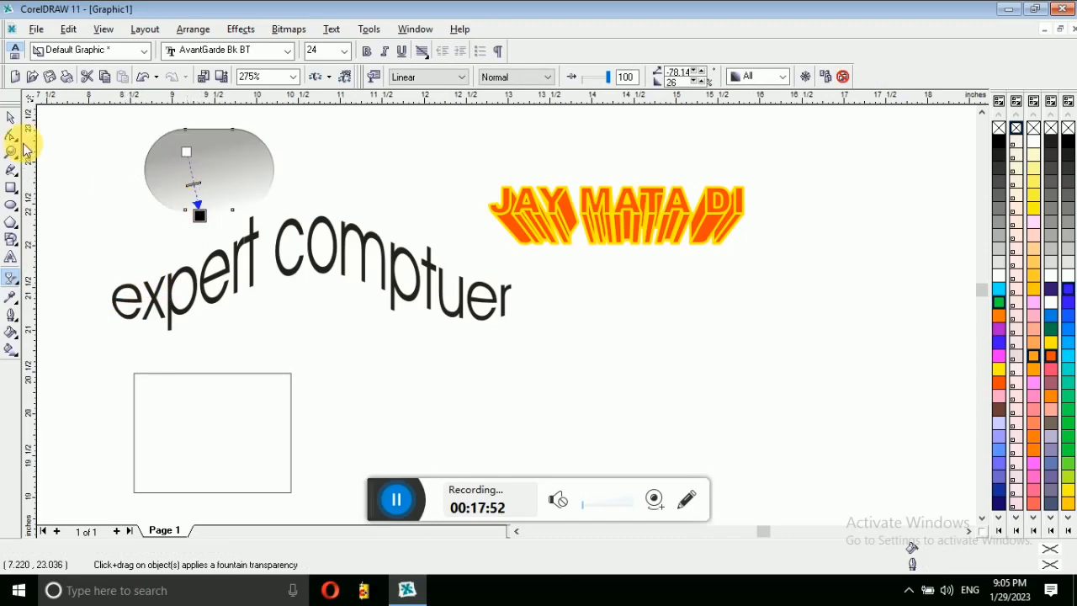
Step: Redraw the pill's transparency so it fades from left to right
{"action": "left_click", "coordinate": [11, 117]}
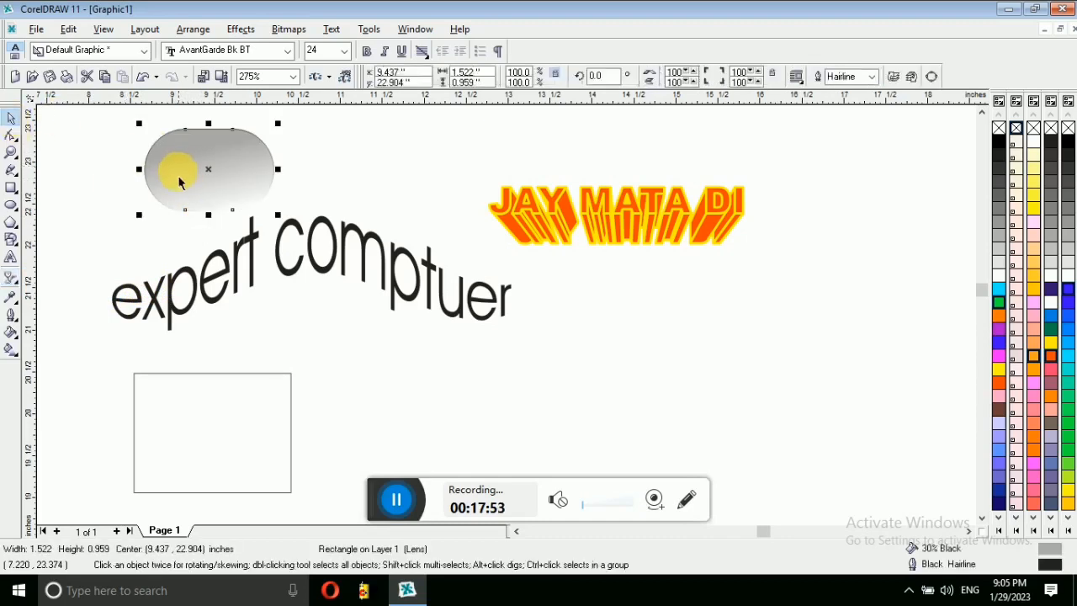
{"action": "left_click", "coordinate": [11, 279]}
{"action": "left_click_drag", "start_coordinate": [160, 167], "coordinate": [236, 167]}
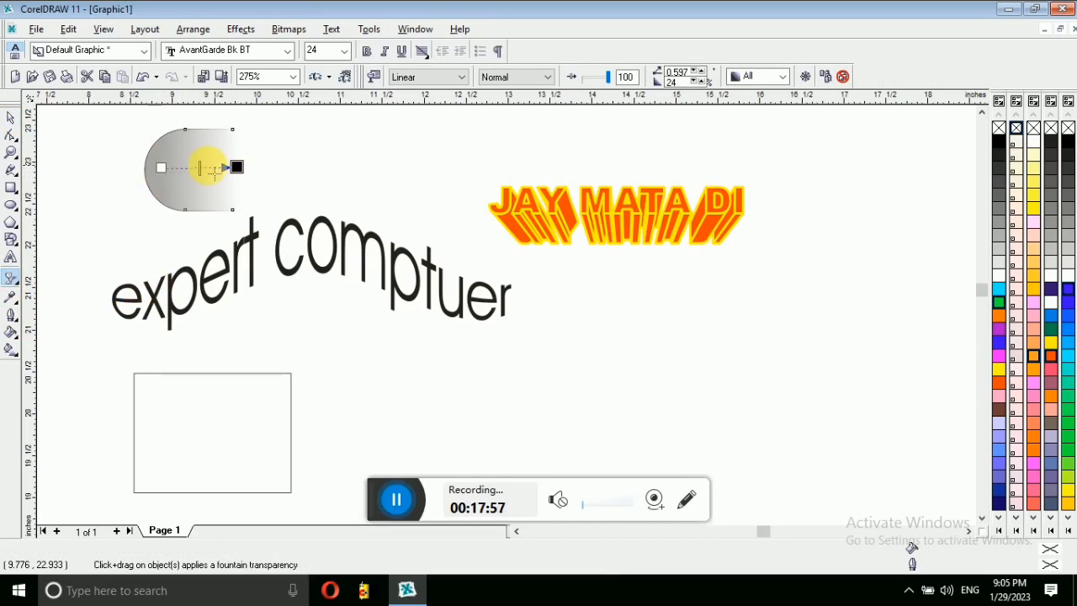
{"action": "mouse_move", "coordinate": [237, 167]}
{"action": "left_mouse_down"}
{"action": "mouse_move", "coordinate": [263, 166]}
{"action": "mouse_move", "coordinate": [223, 167]}
{"action": "left_mouse_up"}
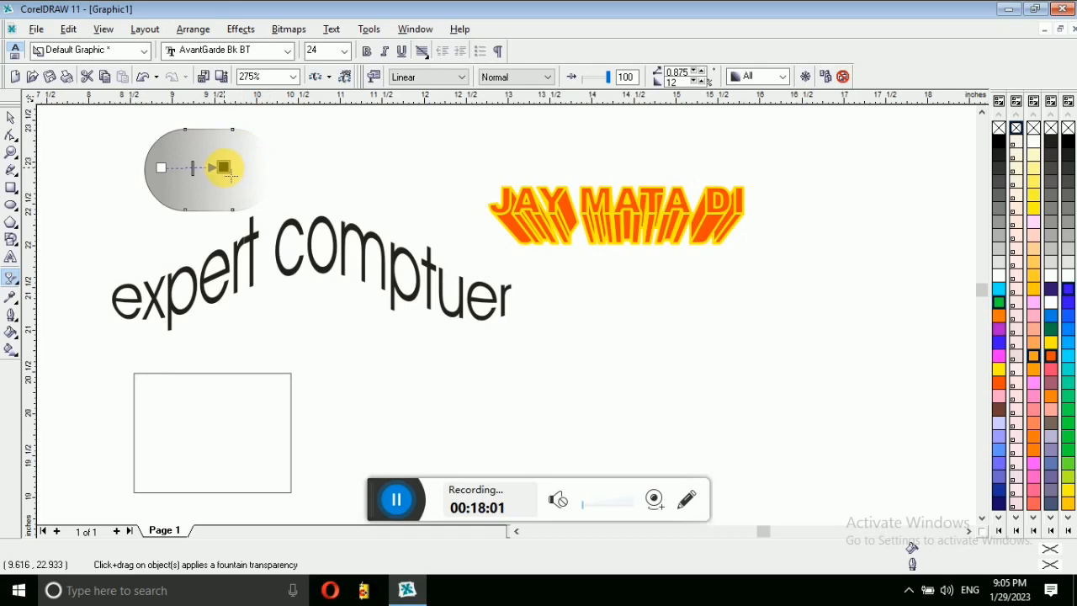
Step: Place a copy of the pill to its right and mirror it horizontally
{"action": "left_click", "coordinate": [10, 120]}
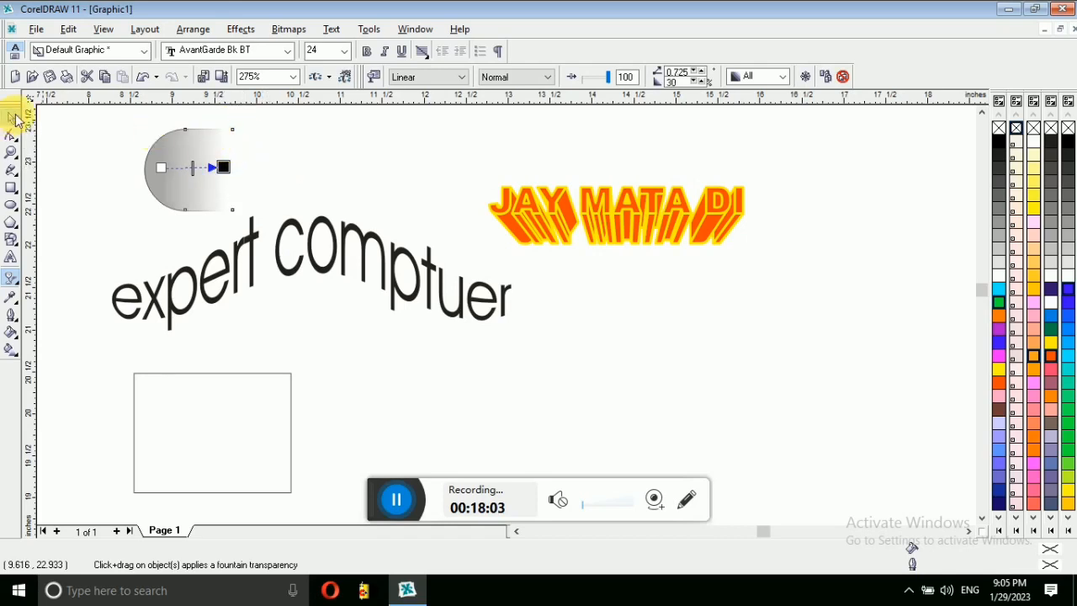
{"action": "left_click", "coordinate": [180, 161]}
{"action": "left_click", "coordinate": [163, 169]}
{"action": "left_click_drag", "start_coordinate": [163, 169], "coordinate": [253, 160]}
{"action": "left_click", "coordinate": [650, 76]}
Step: Flatten both pill shapes and stretch them 3.825 inches across the JAY MATA DI title
{"action": "left_click_drag", "start_coordinate": [120, 120], "coordinate": [445, 241]}
{"action": "left_click_drag", "start_coordinate": [270, 125], "coordinate": [284, 162]}
{"action": "left_click_drag", "start_coordinate": [309, 187], "coordinate": [624, 214]}
{"action": "left_click_drag", "start_coordinate": [713, 213], "coordinate": [776, 224]}
{"action": "left_click_drag", "start_coordinate": [487, 149], "coordinate": [752, 316]}
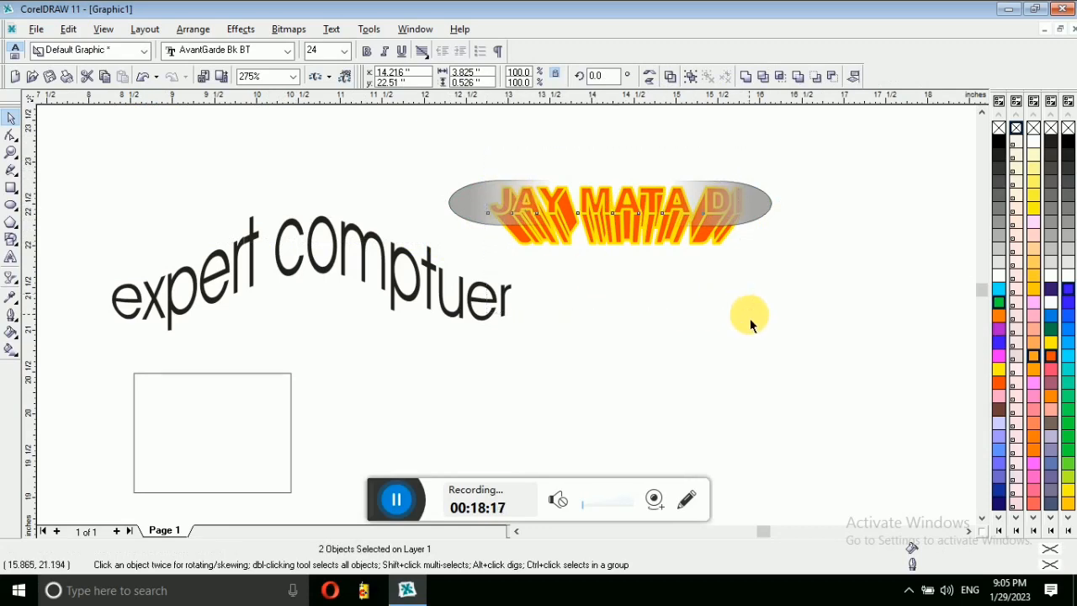
Step: Undo the stretch and move the two faded shapes above JAY MATA DI
{"action": "key", "text": "ctrl+z"}
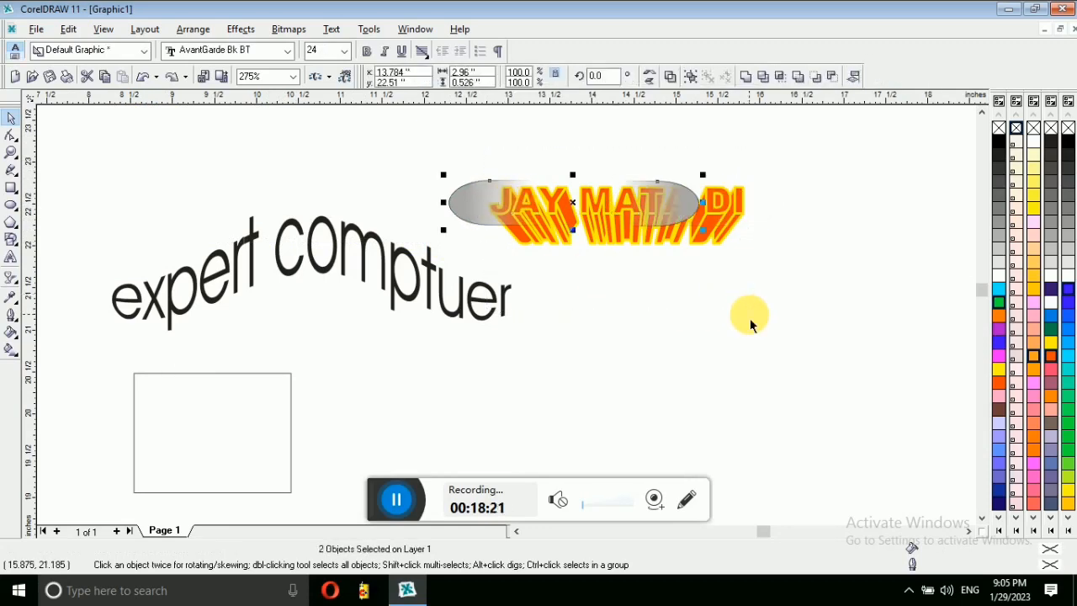
{"action": "key", "text": "Delete"}
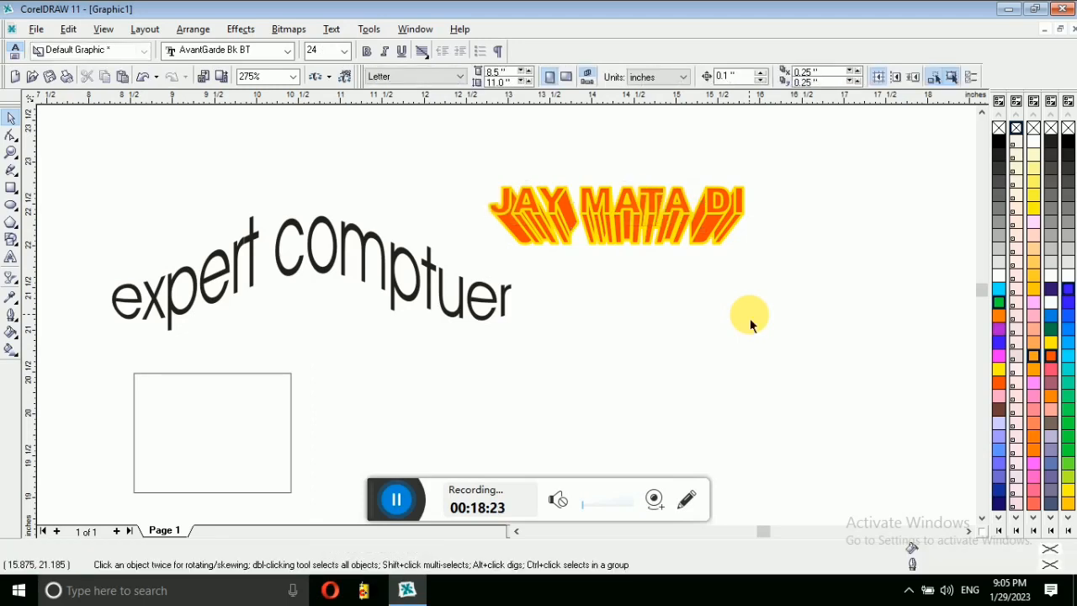
{"action": "key", "text": "ctrl+z"}
{"action": "key", "text": "ctrl+z"}
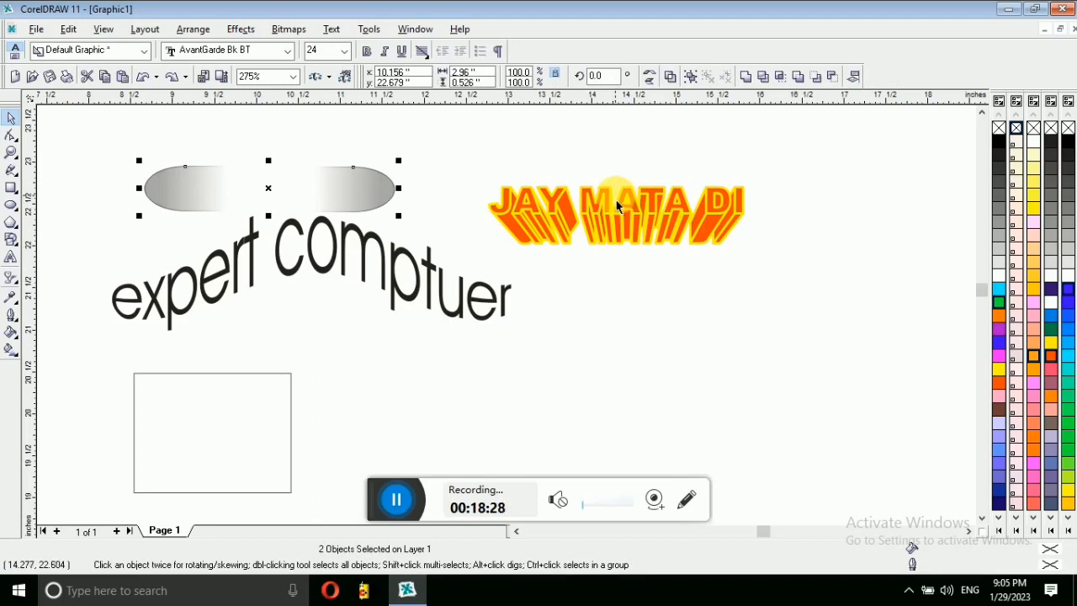
{"action": "left_click_drag", "start_coordinate": [354, 176], "coordinate": [699, 149]}
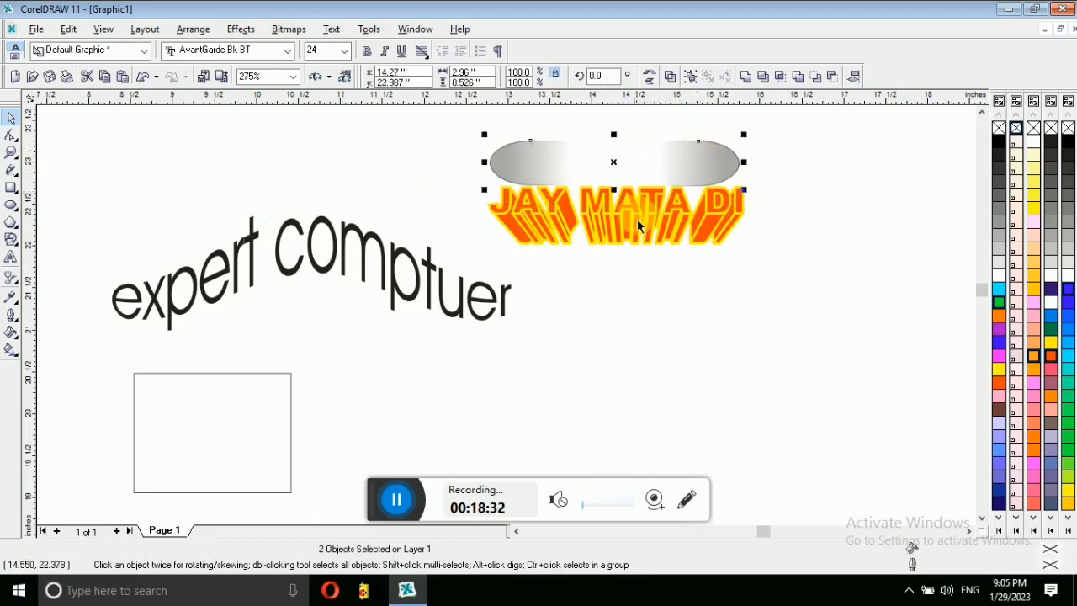
Step: Shrink the extruded JAY MATA DI title and centre it inside the grey capsule
{"action": "left_click", "coordinate": [635, 219]}
{"action": "key", "text": "ctrl+c"}
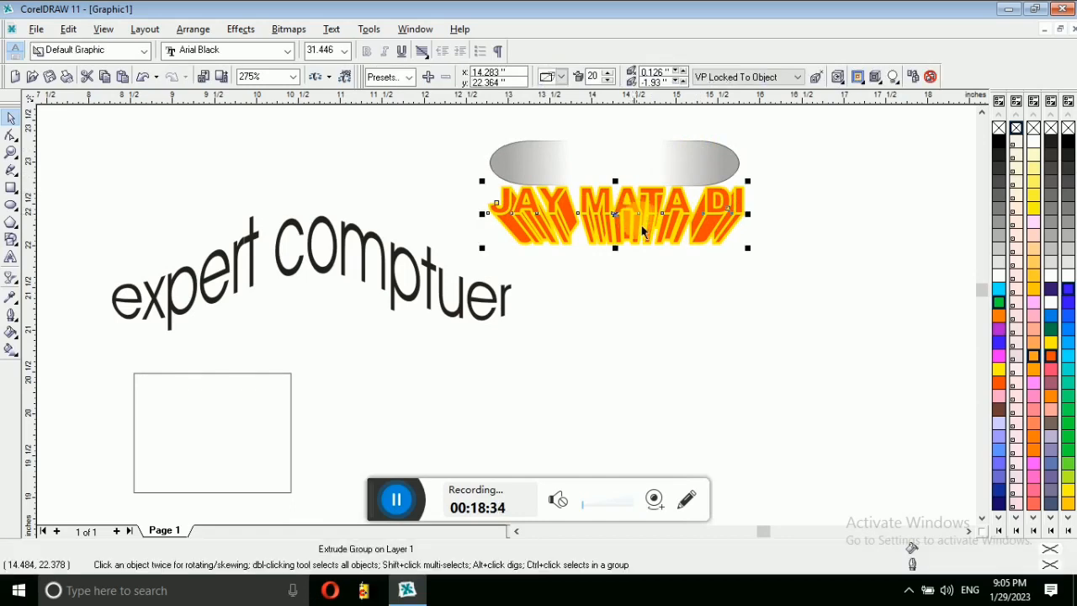
{"action": "left_click_drag", "start_coordinate": [752, 251], "coordinate": [665, 228]}
{"action": "left_click_drag", "start_coordinate": [596, 215], "coordinate": [640, 192]}
{"action": "left_click_drag", "start_coordinate": [464, 135], "coordinate": [819, 245]}
{"action": "left_click", "coordinate": [116, 243]}
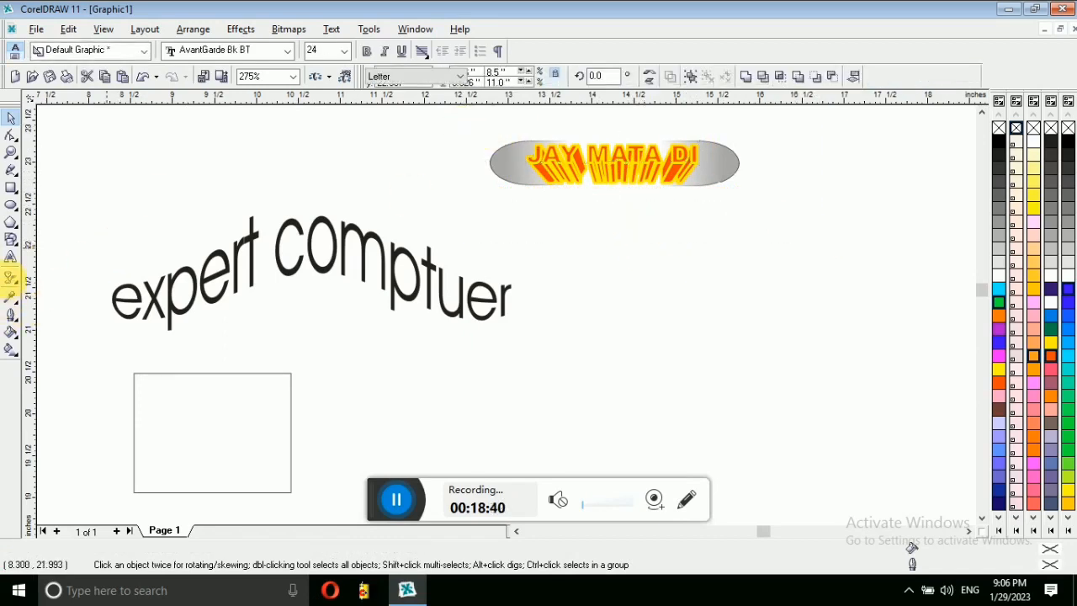
{"action": "left_click", "coordinate": [17, 308]}
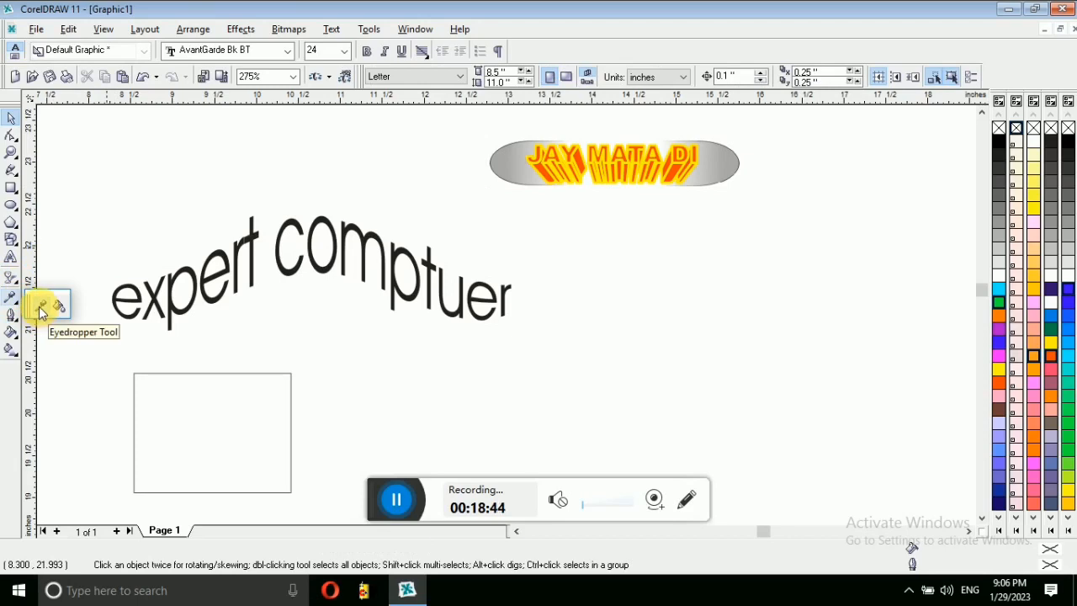
{"action": "left_click", "coordinate": [39, 306]}
{"action": "left_click", "coordinate": [18, 309]}
{"action": "left_click", "coordinate": [16, 304]}
{"action": "left_click", "coordinate": [15, 304]}
{"action": "left_click", "coordinate": [15, 303]}
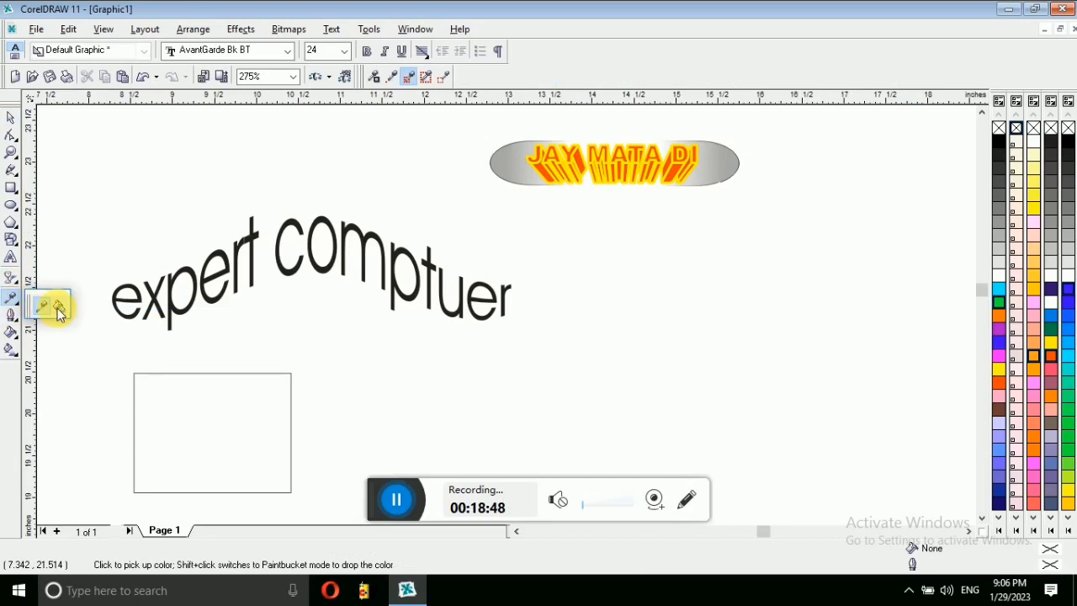
{"action": "left_click", "coordinate": [17, 317]}
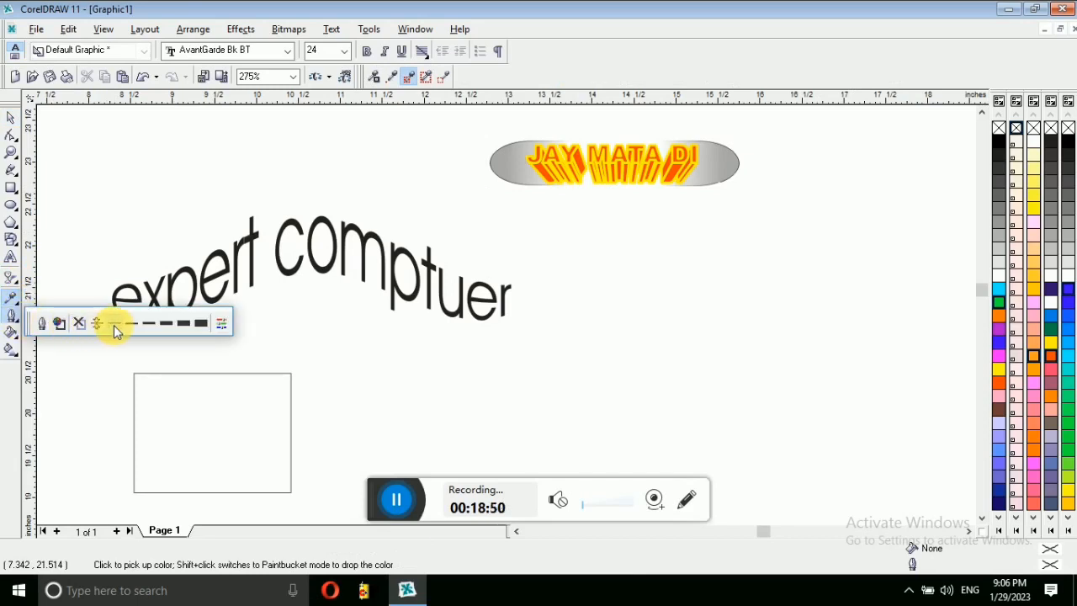
{"action": "left_click", "coordinate": [45, 325]}
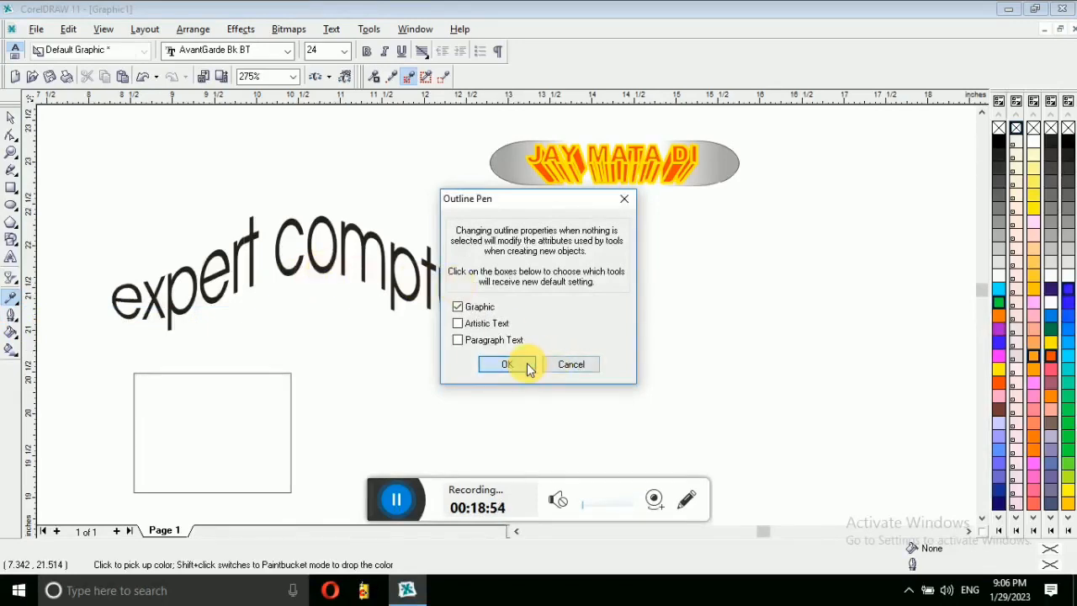
{"action": "left_click", "coordinate": [529, 367]}
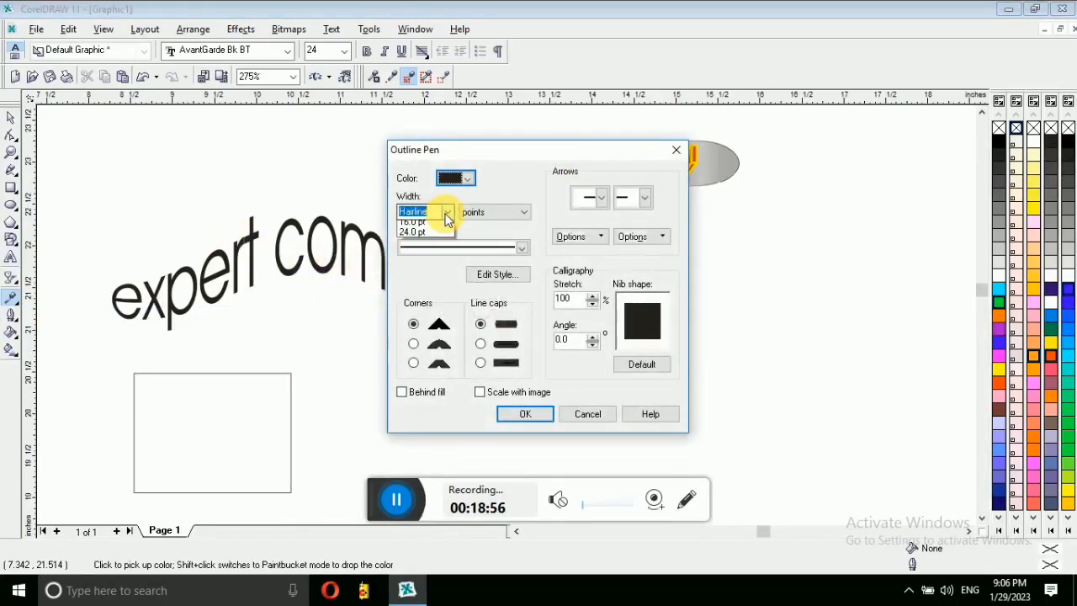
{"action": "left_click", "coordinate": [593, 415]}
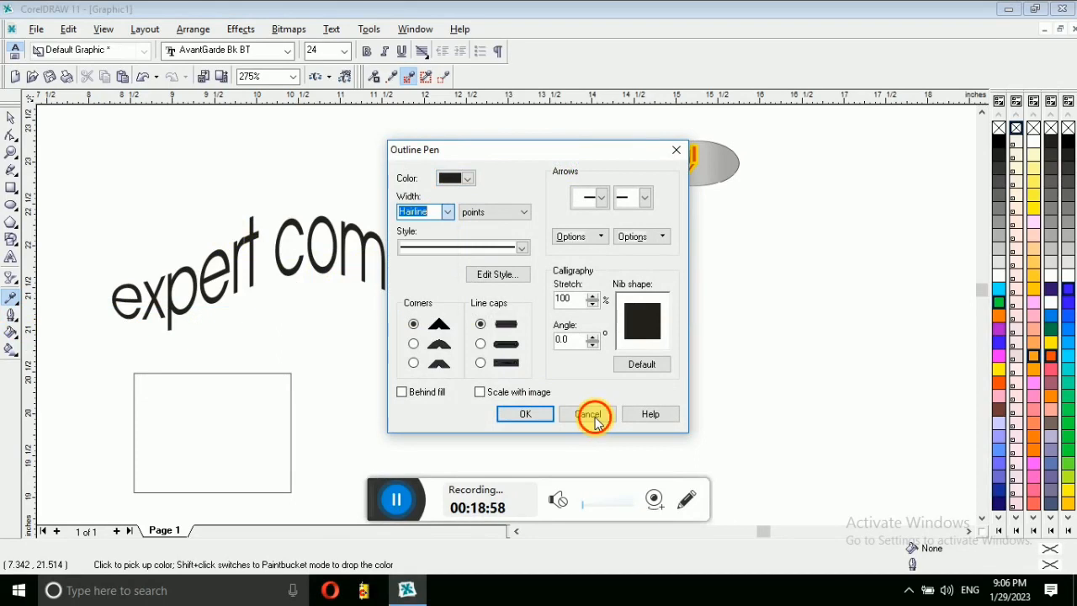
{"action": "left_click", "coordinate": [589, 415]}
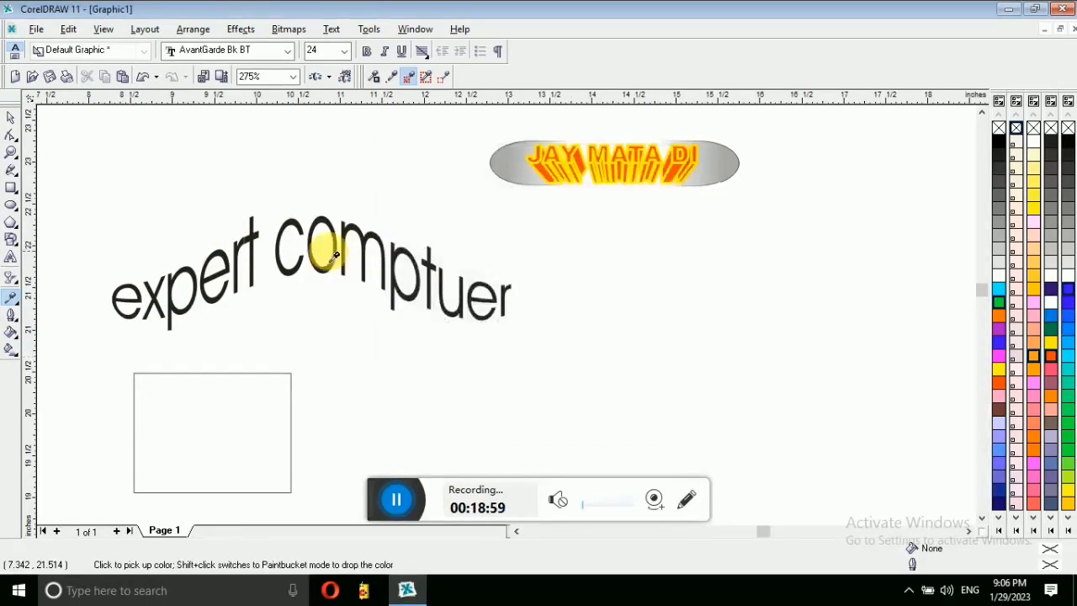
Step: Fill the empty rectangle with the black-and-white brick pattern
{"action": "left_click", "coordinate": [11, 117]}
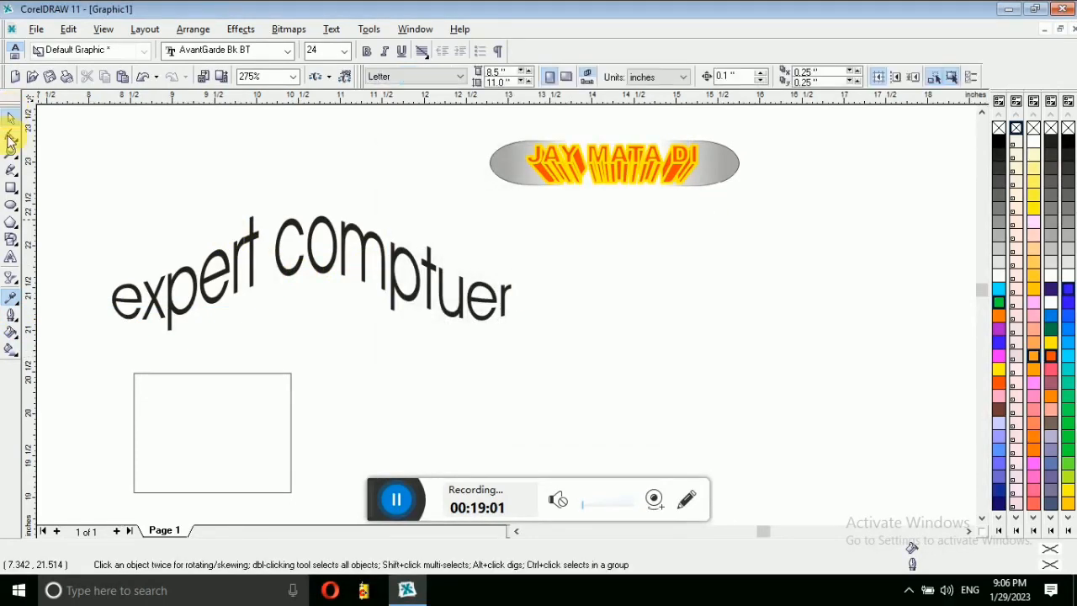
{"action": "left_click", "coordinate": [14, 342]}
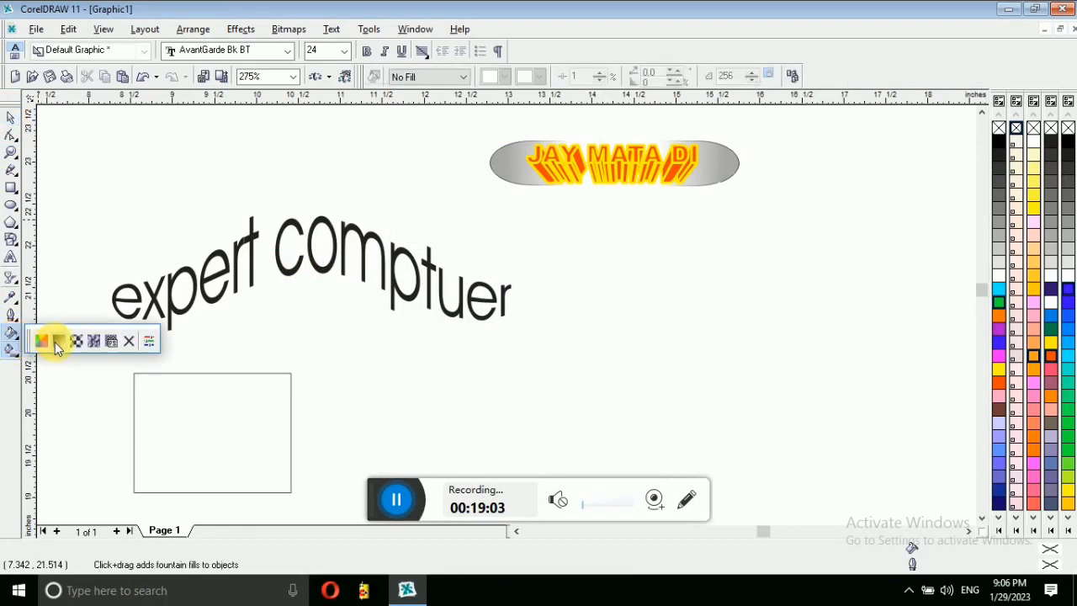
{"action": "left_click", "coordinate": [174, 375]}
{"action": "left_click", "coordinate": [166, 377]}
{"action": "left_click", "coordinate": [133, 380]}
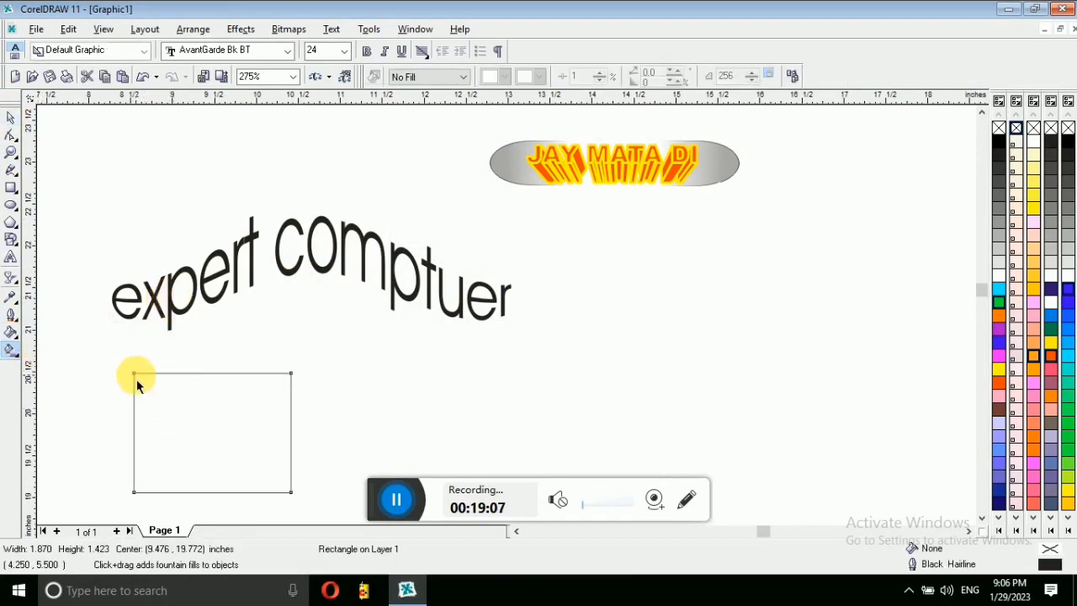
{"action": "left_click", "coordinate": [21, 343]}
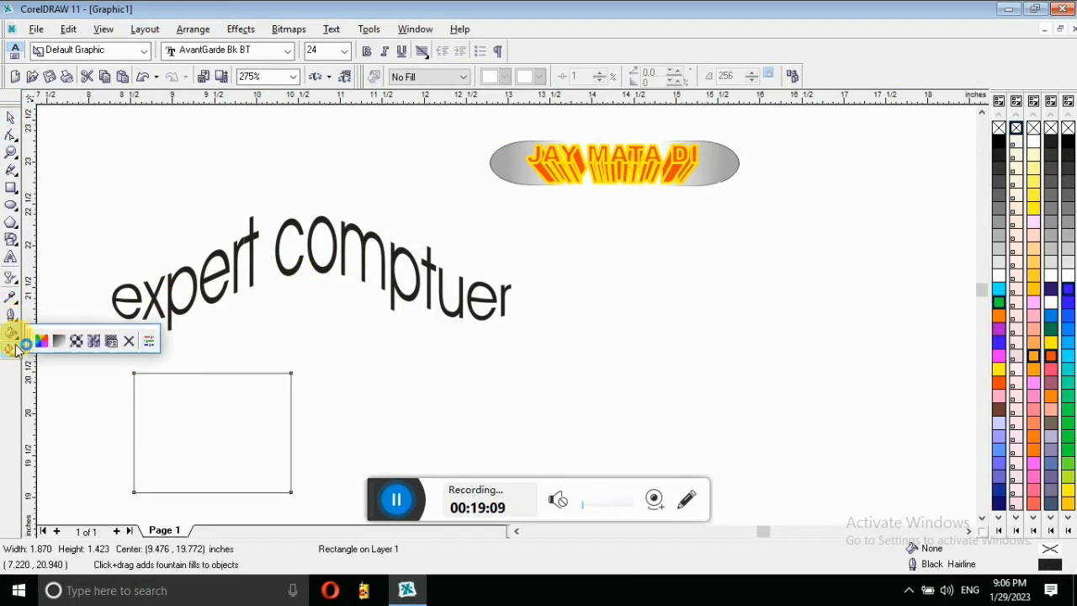
{"action": "left_click", "coordinate": [89, 345]}
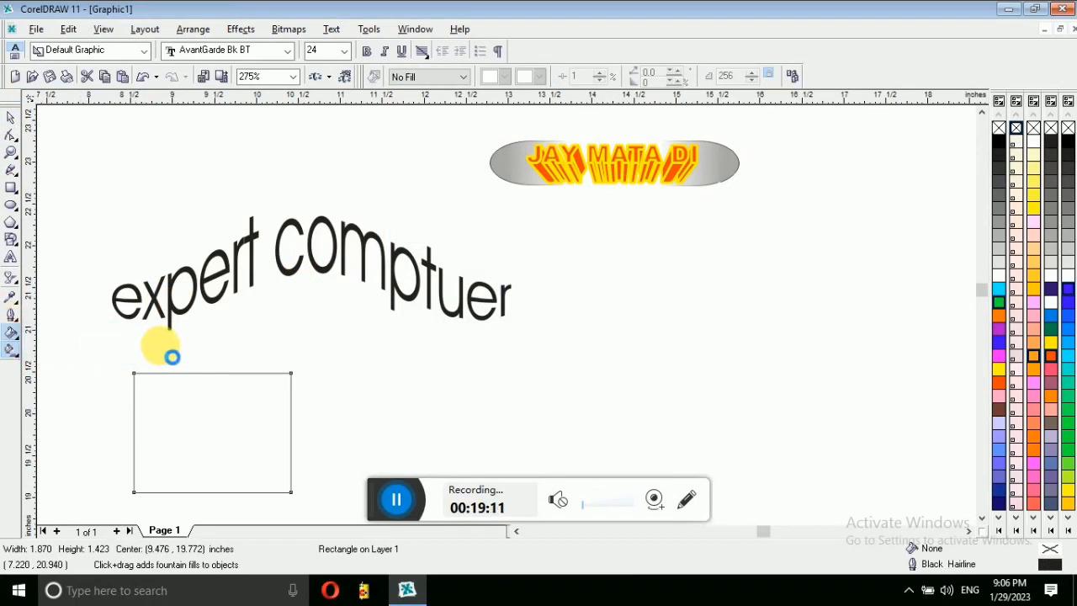
{"action": "left_click", "coordinate": [553, 201]}
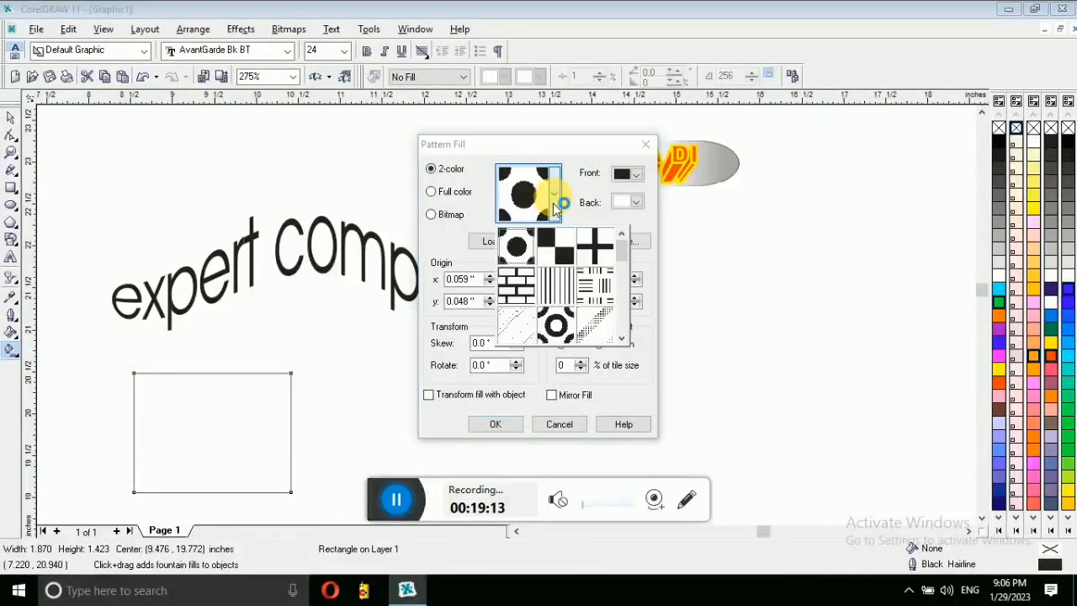
{"action": "left_click", "coordinate": [519, 283]}
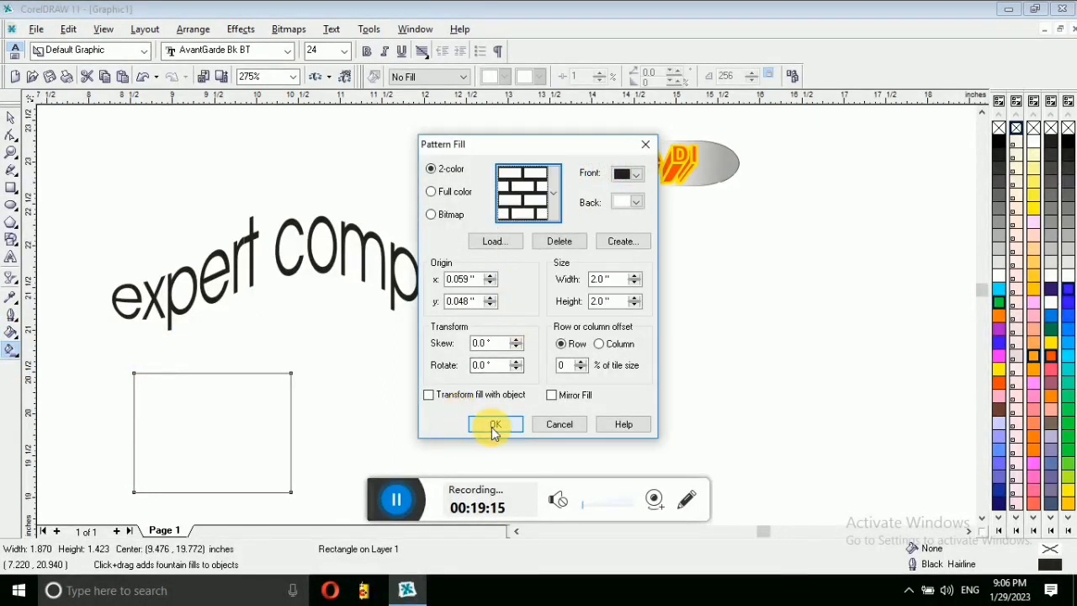
{"action": "left_click", "coordinate": [494, 425]}
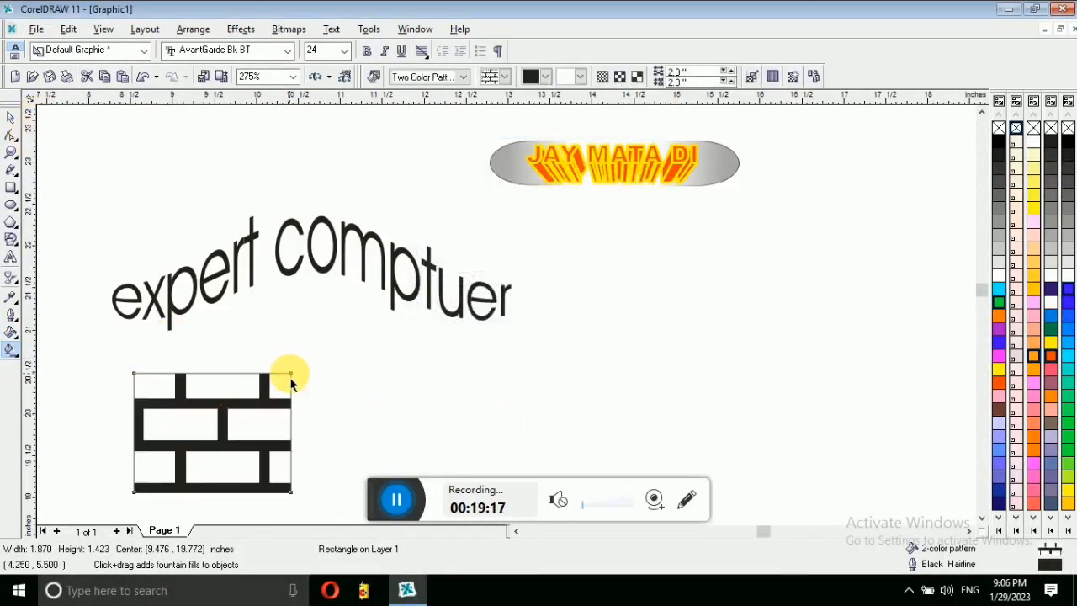
Step: Rotate the brick pattern inside the rectangle so it tilts
{"action": "left_click_drag", "start_coordinate": [291, 374], "coordinate": [336, 326]}
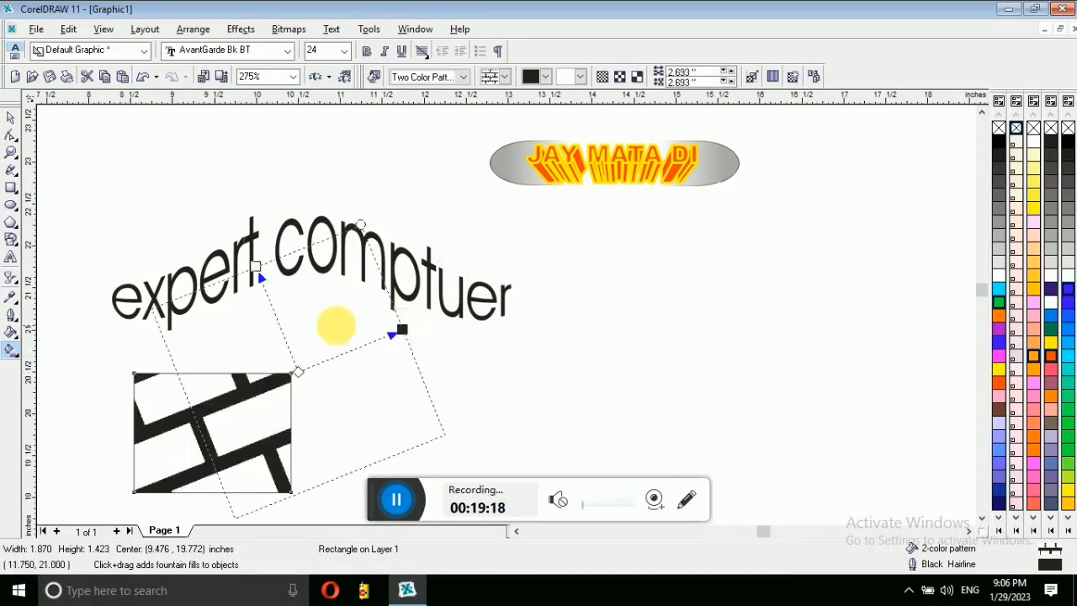
{"action": "left_click", "coordinate": [11, 117]}
{"action": "left_click", "coordinate": [258, 210]}
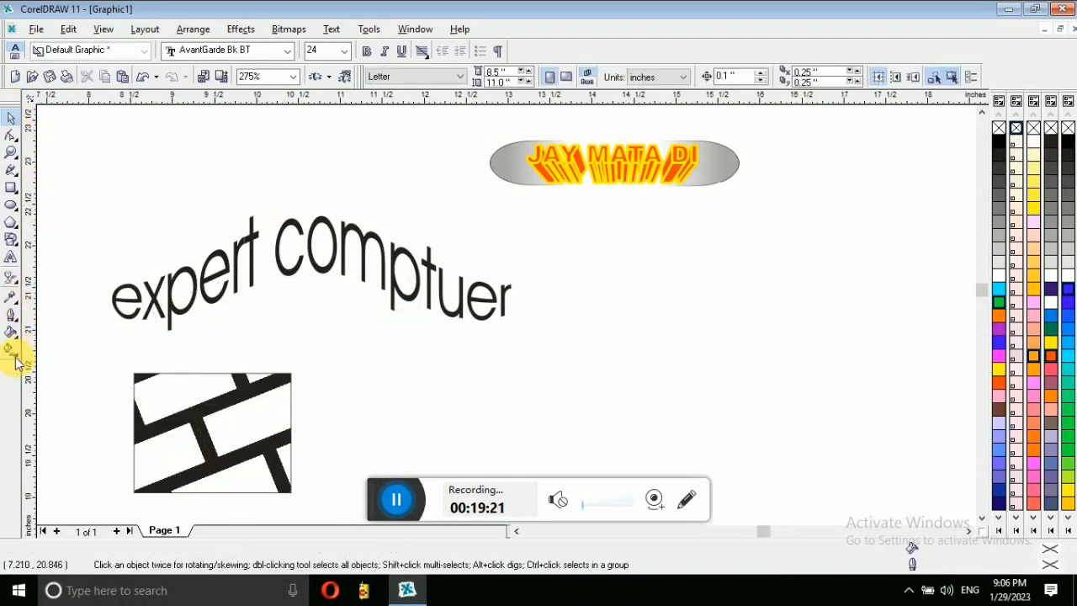
{"action": "left_click", "coordinate": [11, 187]}
Step: Draw a 4.5 × 2.0-inch rectangle right of the arched text and fill it yellow
{"action": "left_click_drag", "start_coordinate": [550, 246], "coordinate": [928, 414]}
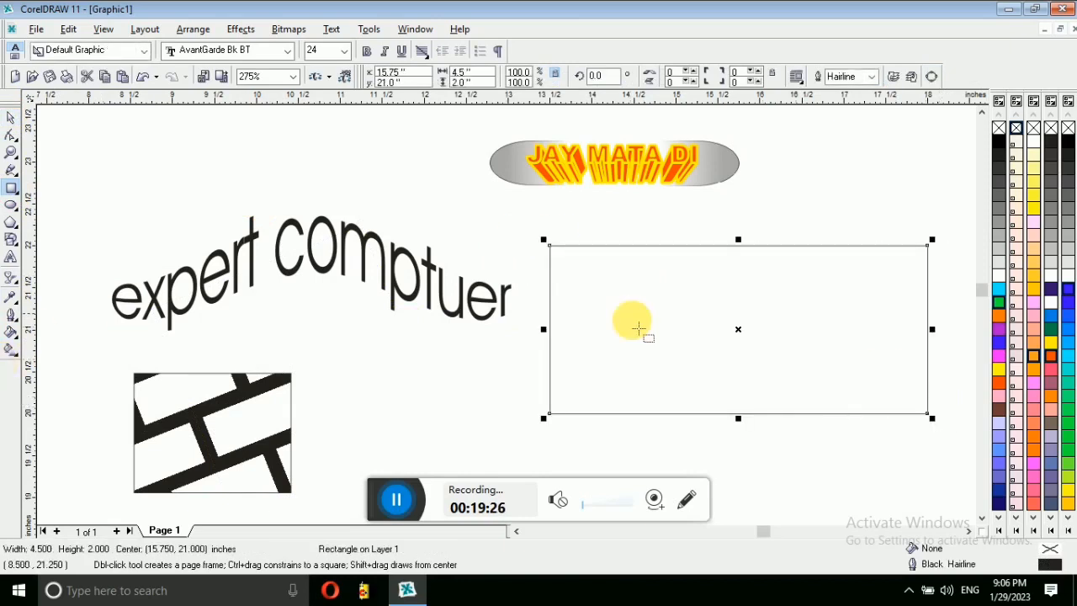
{"action": "left_click", "coordinate": [999, 368]}
{"action": "left_click", "coordinate": [1001, 378]}
{"action": "left_click", "coordinate": [1000, 367]}
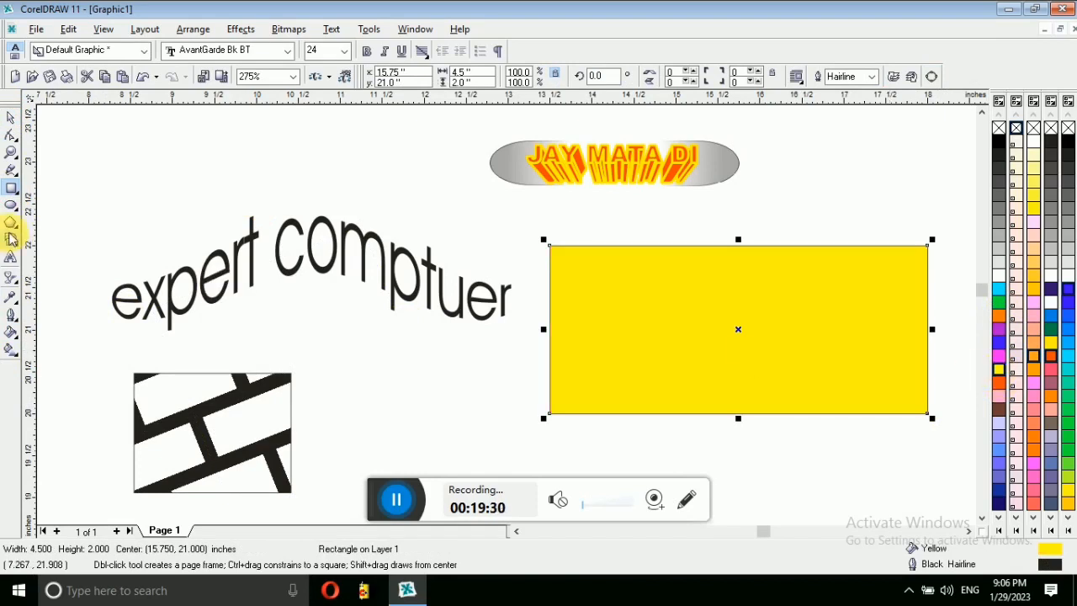
{"action": "left_click", "coordinate": [13, 118]}
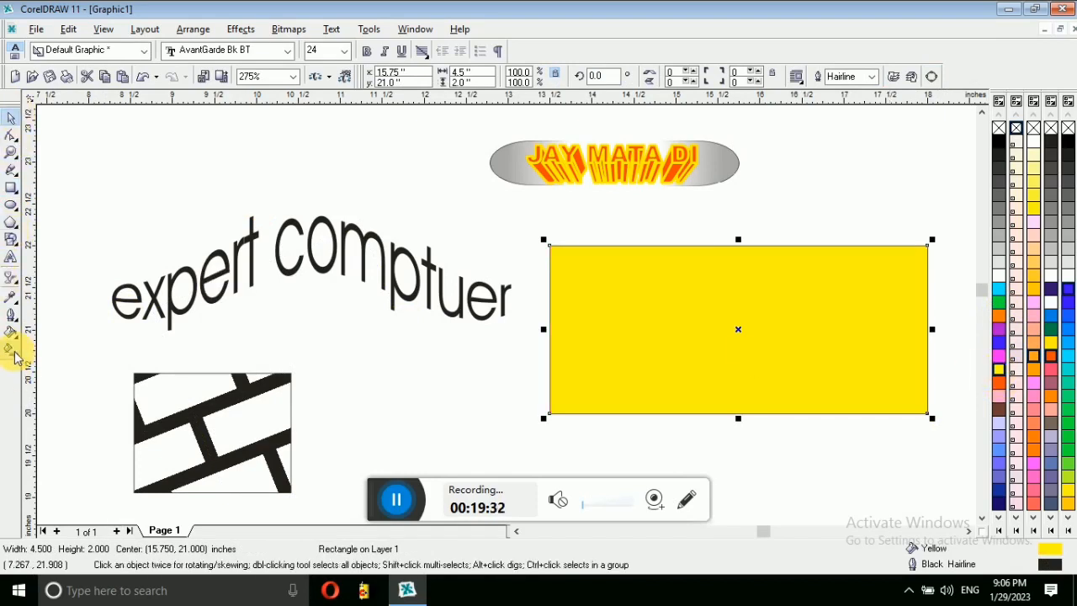
{"action": "left_click", "coordinate": [13, 353]}
Step: Give the rectangle a linear yellow-to-white fountain fill with added blue and orange nodes
{"action": "left_click", "coordinate": [15, 358]}
{"action": "left_click", "coordinate": [42, 359]}
{"action": "left_click_drag", "start_coordinate": [889, 333], "coordinate": [884, 309]}
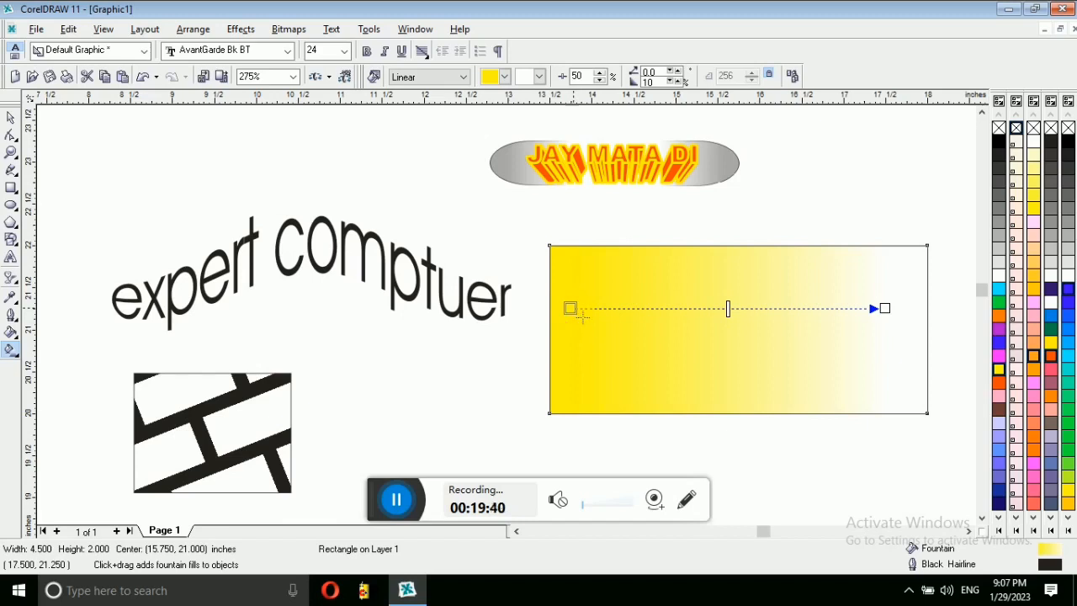
{"action": "left_click_drag", "start_coordinate": [729, 311], "coordinate": [780, 316]}
{"action": "double_click", "coordinate": [773, 310]}
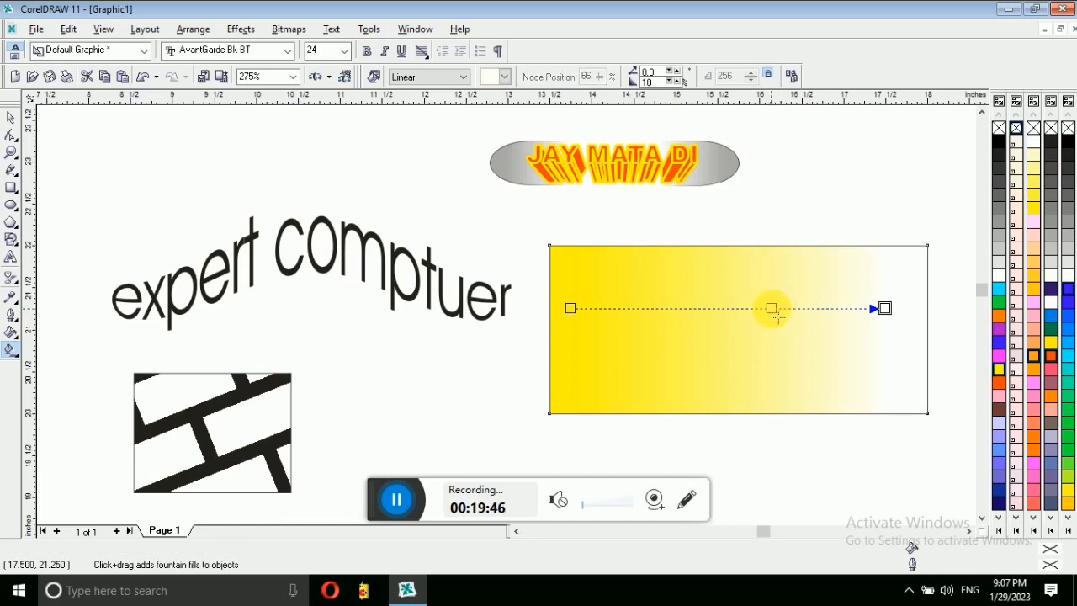
{"action": "left_click", "coordinate": [1000, 344]}
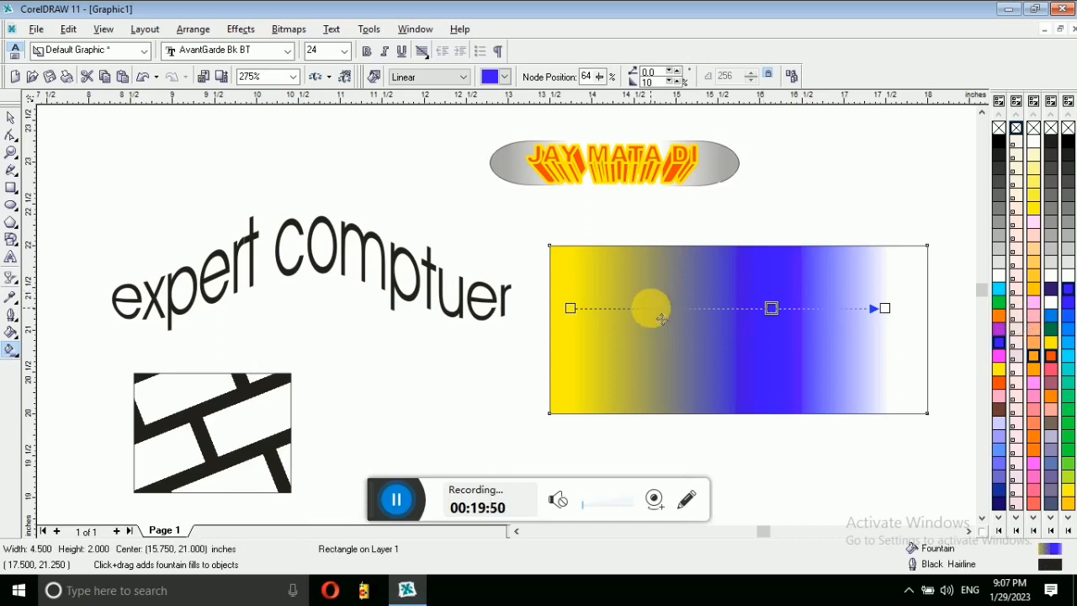
{"action": "left_click", "coordinate": [650, 308]}
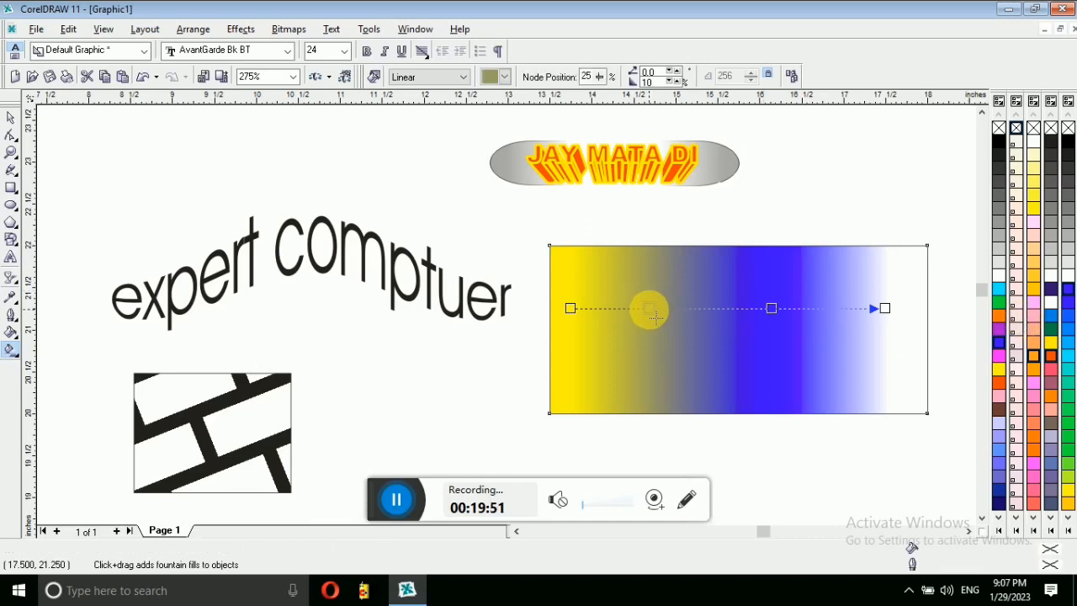
{"action": "left_click", "coordinate": [1051, 356]}
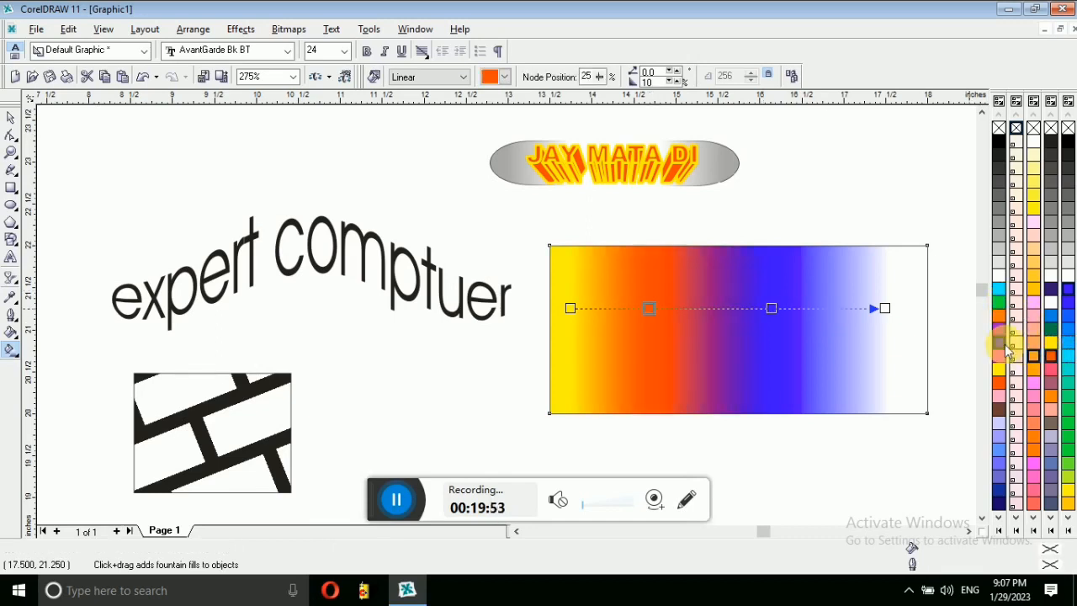
{"action": "left_click_drag", "start_coordinate": [885, 308], "coordinate": [906, 308]}
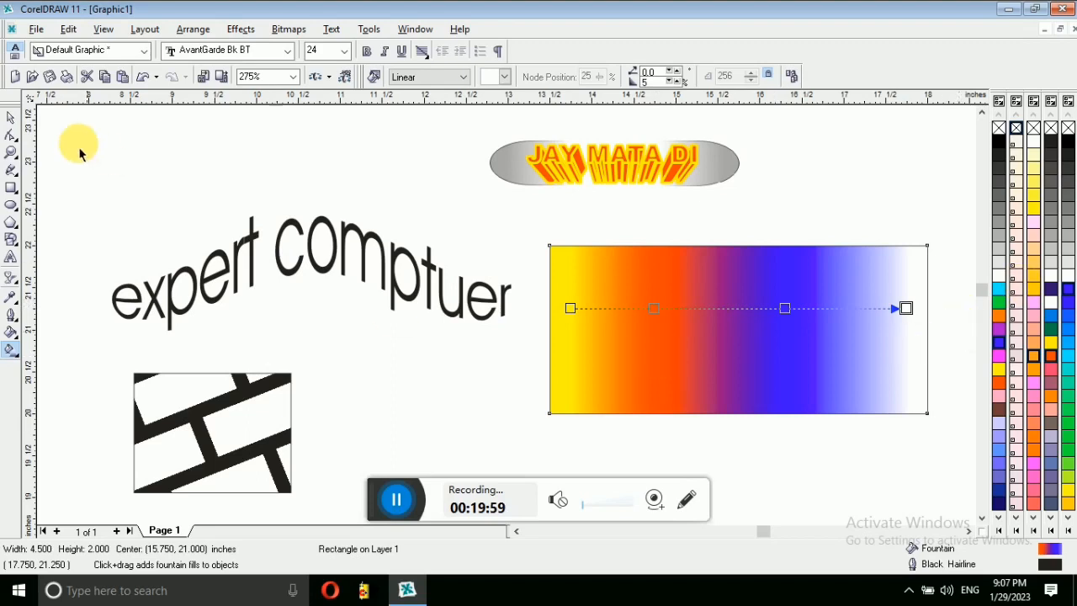
Step: Move the gradient rectangle up and to the left
{"action": "left_click", "coordinate": [9, 120]}
{"action": "left_click", "coordinate": [355, 181]}
{"action": "left_click_drag", "start_coordinate": [801, 343], "coordinate": [634, 321]}
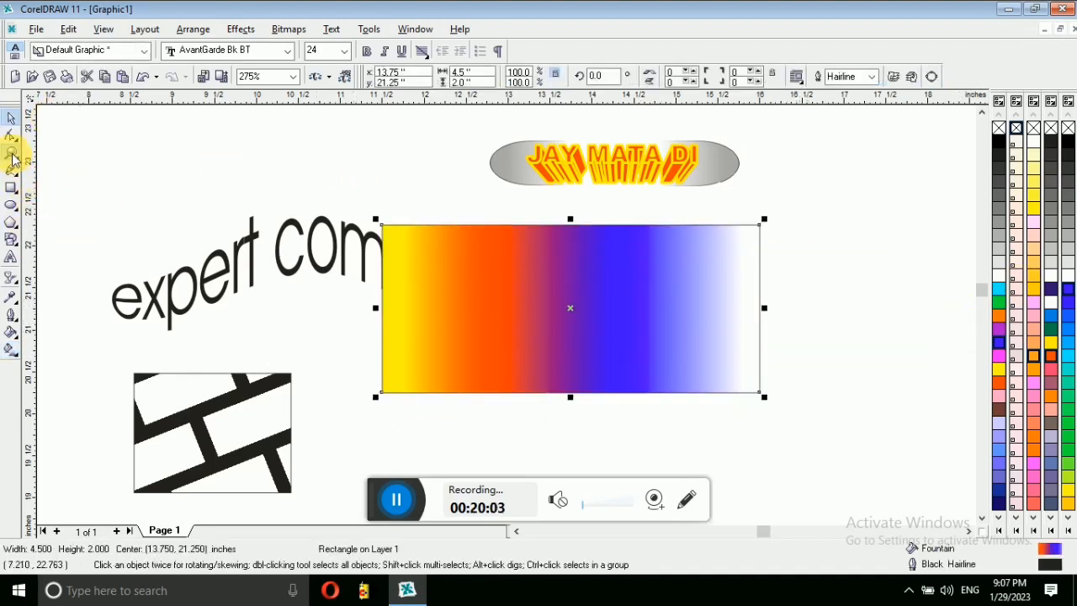
Step: Draw a tall ellipse and give it an orange-red to white bottom-to-top linear gradient
{"action": "left_click", "coordinate": [11, 153]}
{"action": "right_click", "coordinate": [224, 175]}
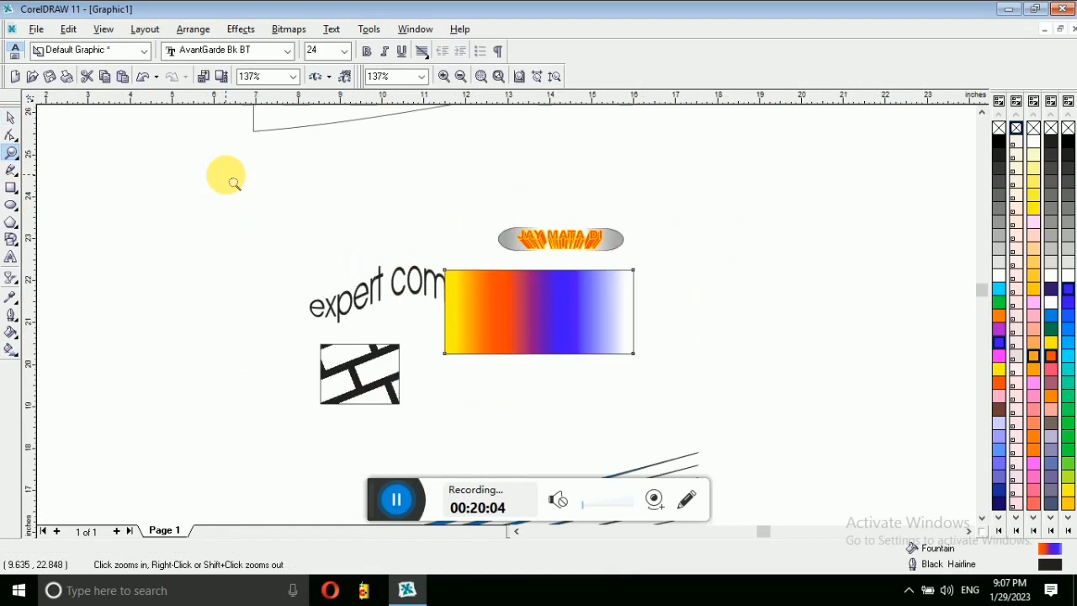
{"action": "left_click", "coordinate": [11, 208]}
{"action": "left_click_drag", "start_coordinate": [153, 222], "coordinate": [198, 327]}
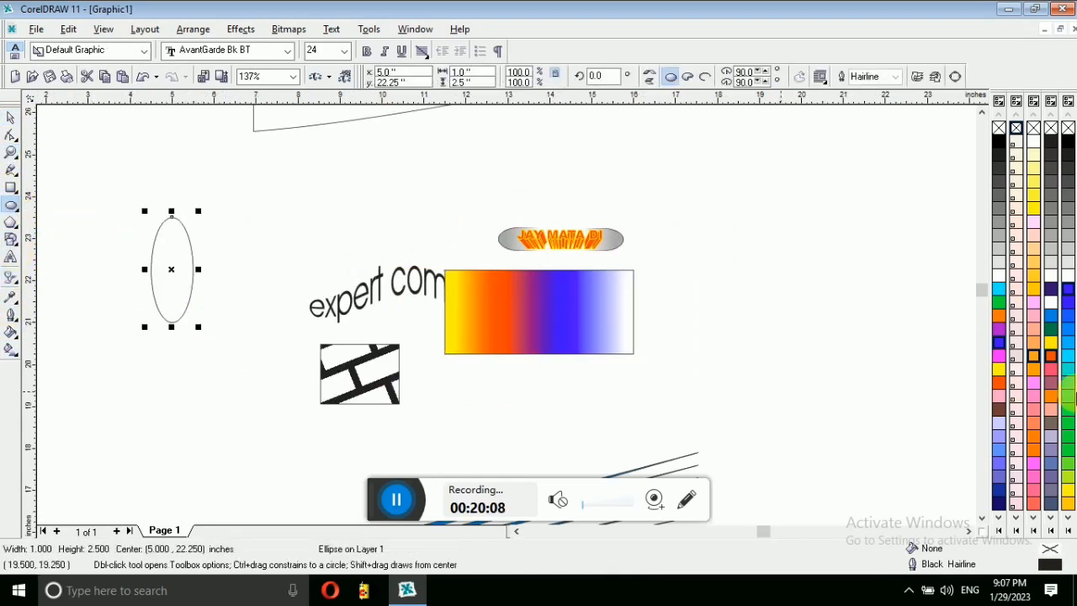
{"action": "left_click", "coordinate": [1000, 386]}
{"action": "left_click_drag", "start_coordinate": [172, 313], "coordinate": [171, 238]}
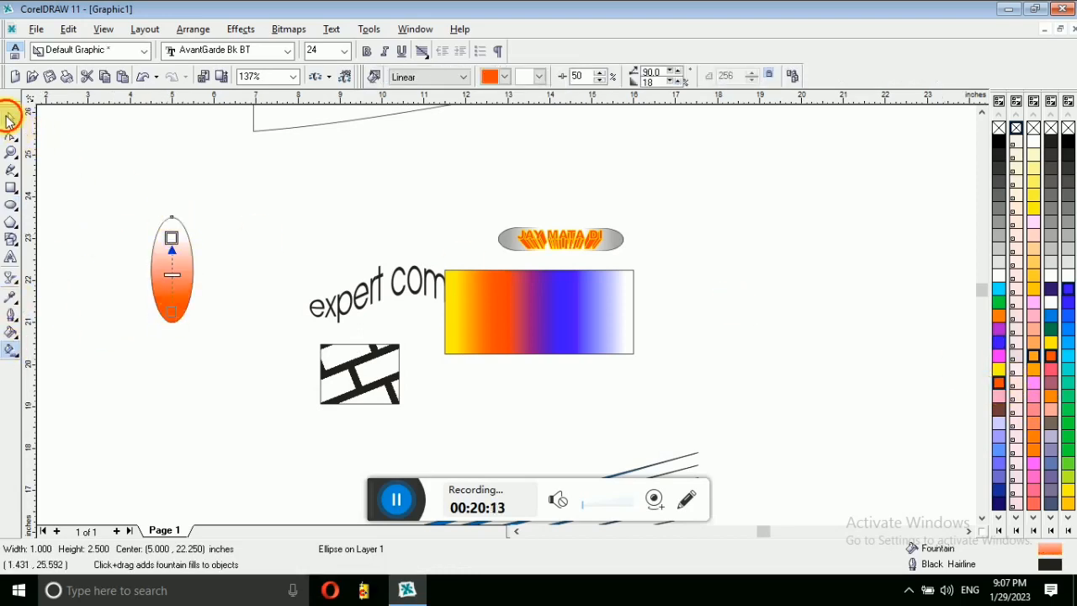
Step: Duplicate the ellipse, flip the copy upside down below the first, and shrink both
{"action": "left_click", "coordinate": [9, 118]}
{"action": "left_click_drag", "start_coordinate": [192, 292], "coordinate": [239, 290]}
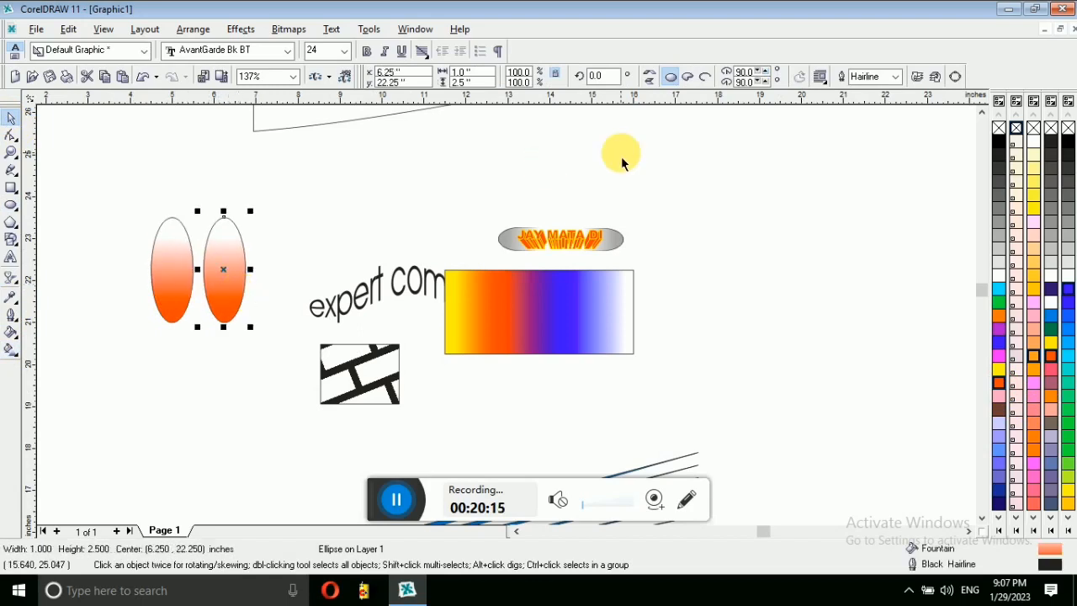
{"action": "left_click", "coordinate": [653, 82]}
{"action": "left_click_drag", "start_coordinate": [214, 262], "coordinate": [163, 368]}
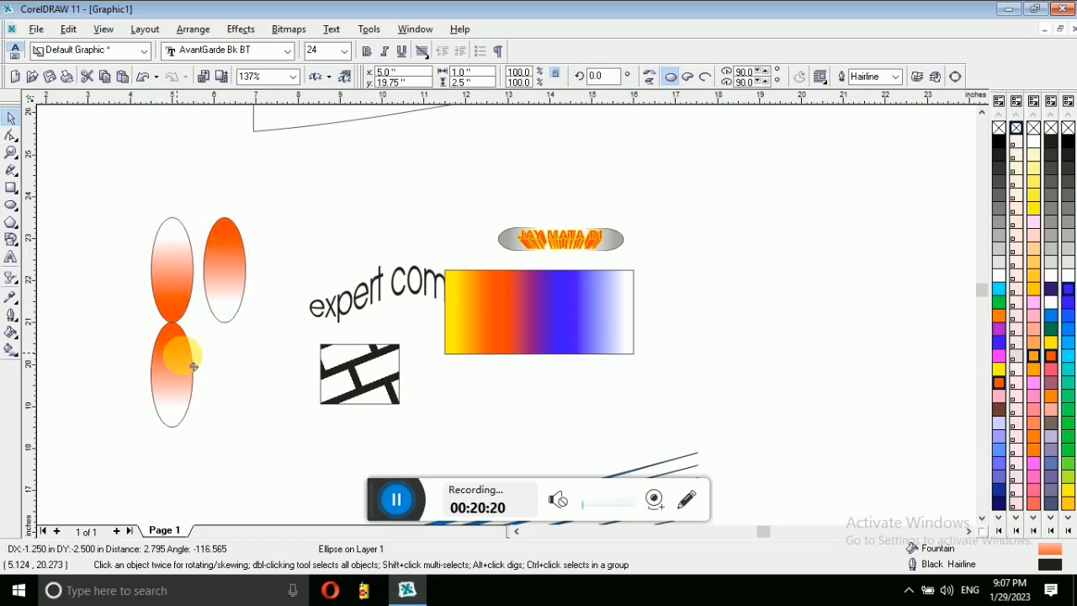
{"action": "left_click_drag", "start_coordinate": [136, 189], "coordinate": [274, 463]}
{"action": "left_click_drag", "start_coordinate": [198, 212], "coordinate": [193, 265]}
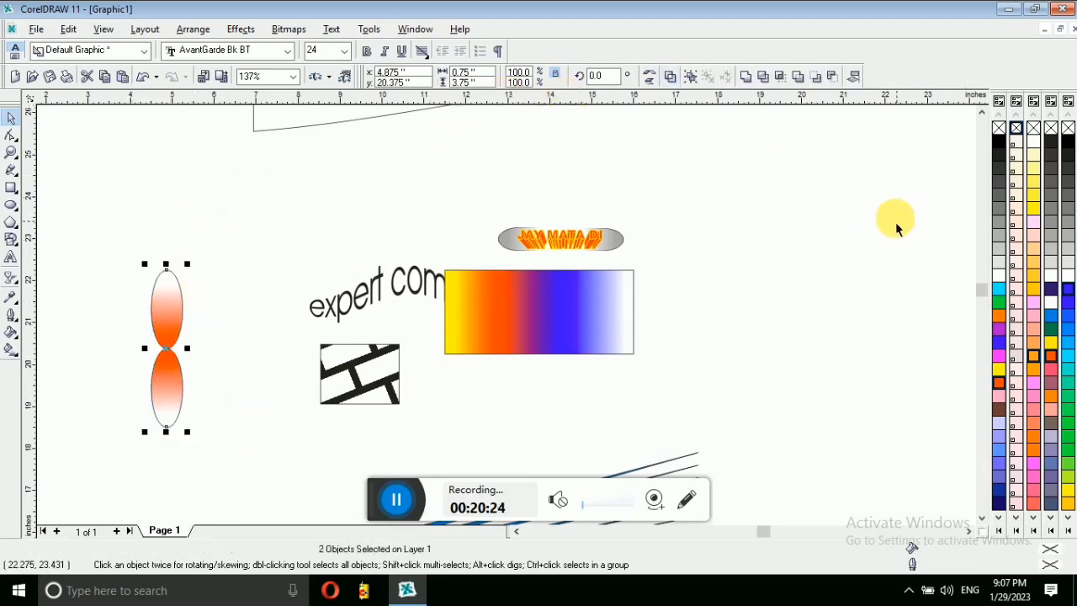
Step: Ring the petal pair with duplicates rotated in 18° steps using the Rotate transformation
{"action": "left_click", "coordinate": [240, 29]}
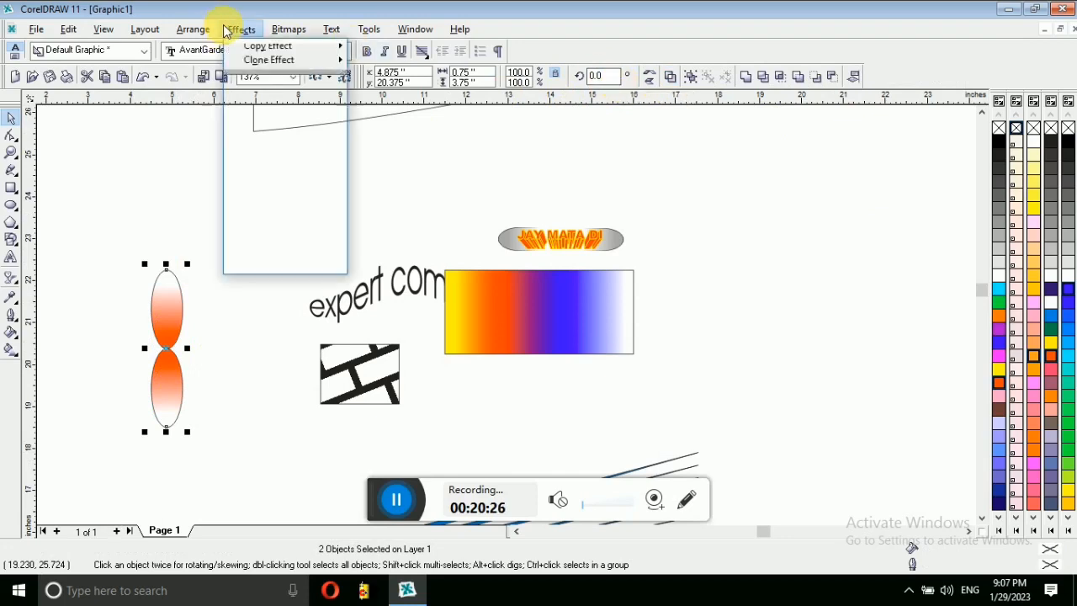
{"action": "mouse_move", "coordinate": [196, 30]}
{"action": "mouse_move", "coordinate": [252, 56]}
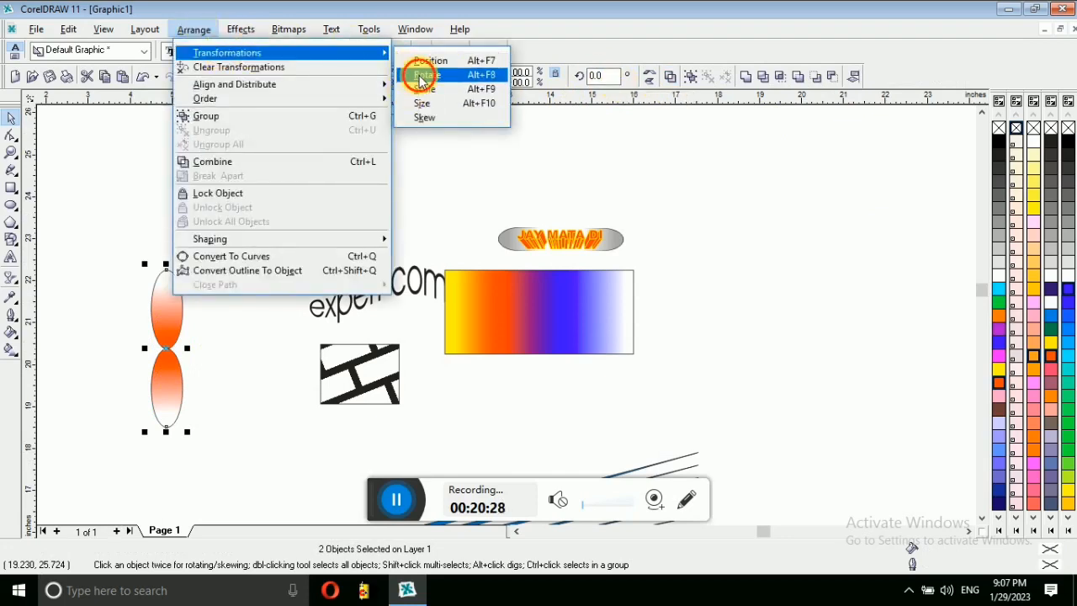
{"action": "left_click", "coordinate": [421, 73]}
{"action": "left_click", "coordinate": [740, 347]}
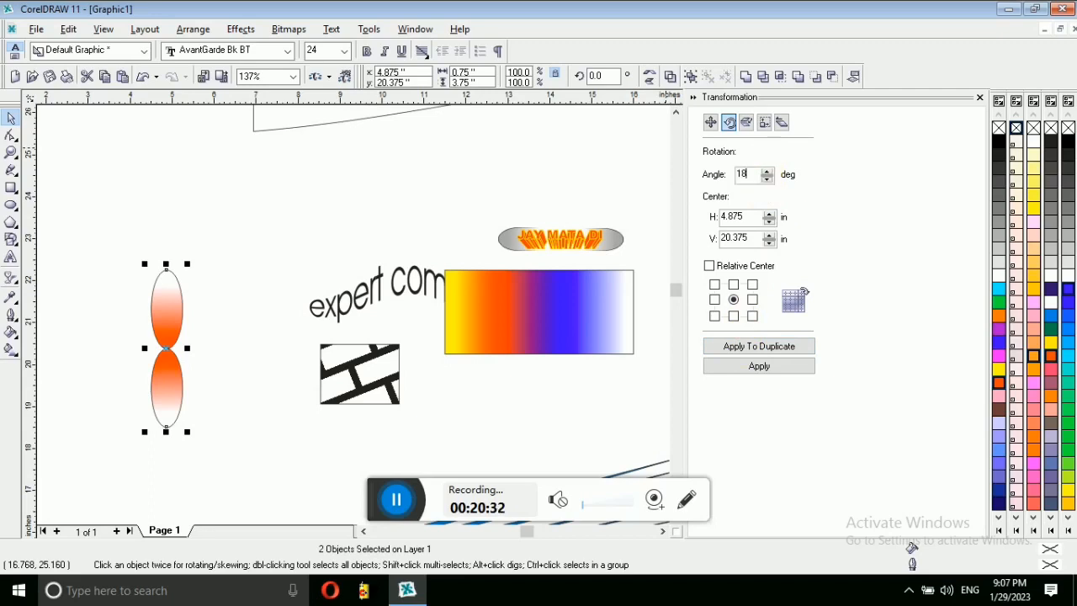
{"action": "left_click", "coordinate": [760, 348]}
{"action": "left_click", "coordinate": [760, 348]}
{"action": "left_click", "coordinate": [758, 349]}
{"action": "left_click", "coordinate": [758, 349]}
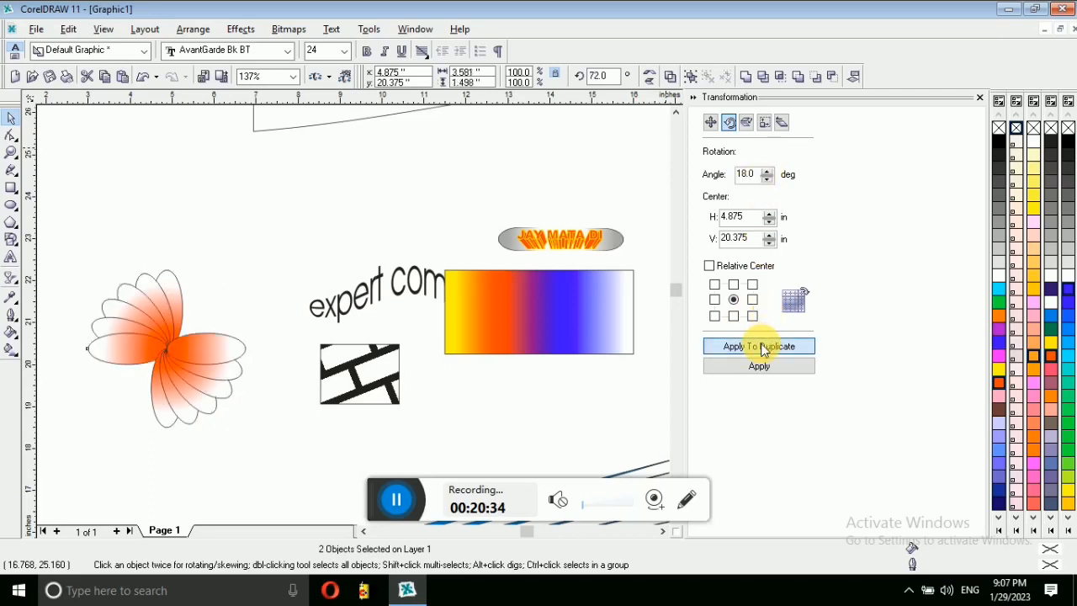
{"action": "left_click", "coordinate": [756, 349]}
{"action": "left_click", "coordinate": [756, 349]}
{"action": "left_click", "coordinate": [753, 350]}
{"action": "left_click", "coordinate": [753, 350]}
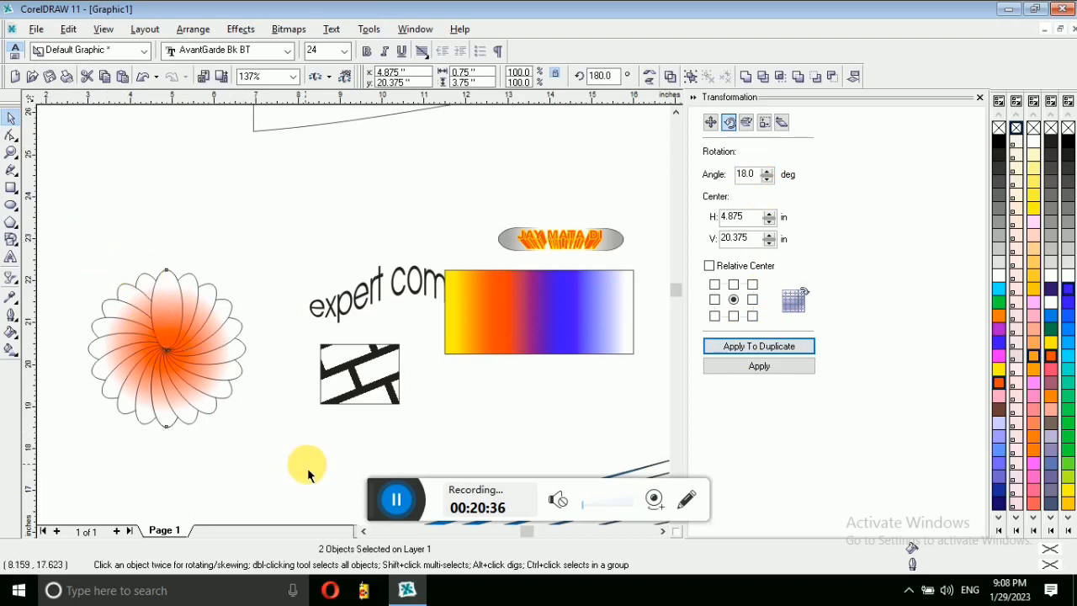
Step: Select all the flower petals, group them with Ctrl+G, and deselect
{"action": "left_click_drag", "start_coordinate": [308, 475], "coordinate": [318, 477]}
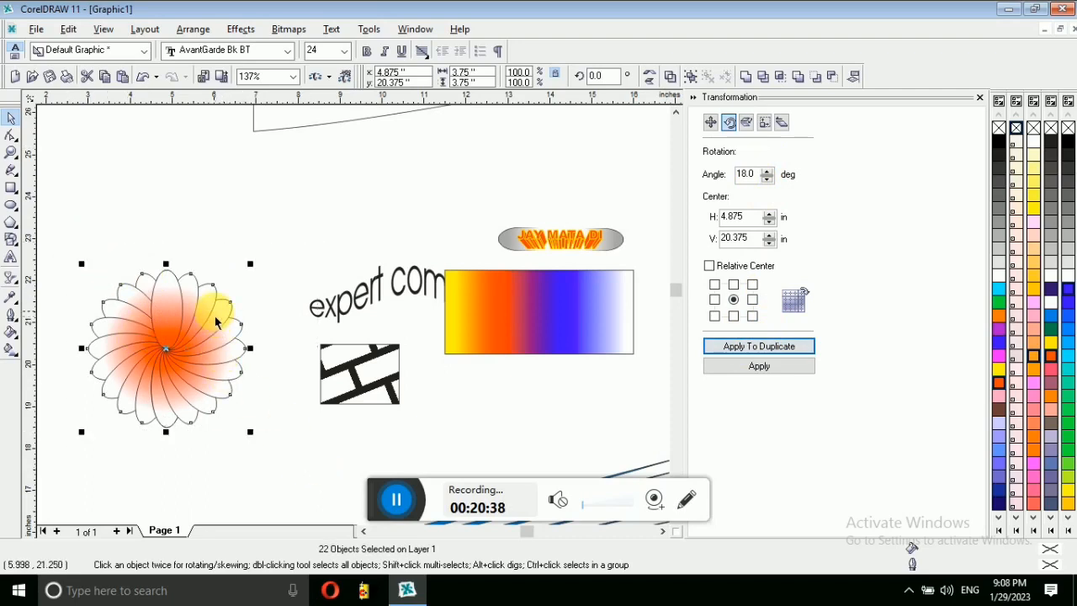
{"action": "key", "text": "ctrl+g"}
{"action": "key", "text": "Escape"}
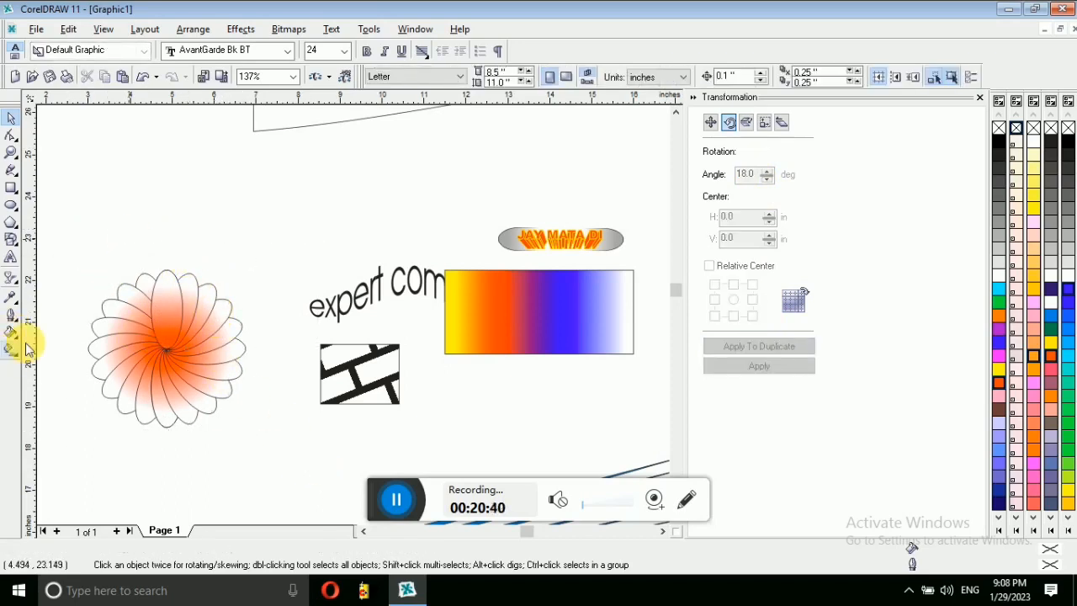
Step: Draw a tall narrow rectangle above the text and fill it red
{"action": "left_click", "coordinate": [11, 190]}
{"action": "left_click_drag", "start_coordinate": [267, 164], "coordinate": [299, 269]}
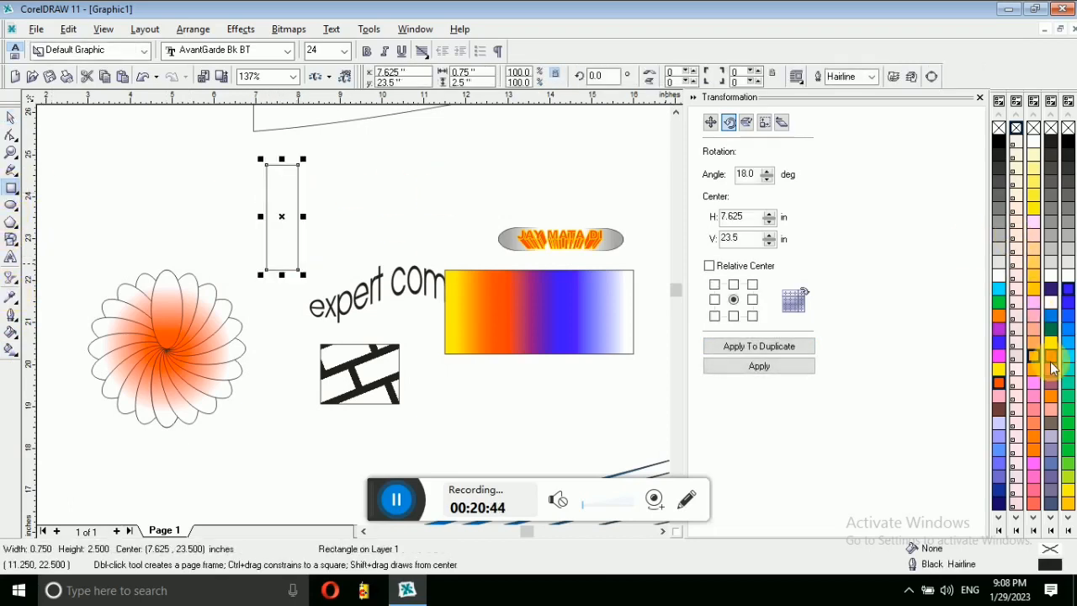
{"action": "left_click", "coordinate": [1052, 317]}
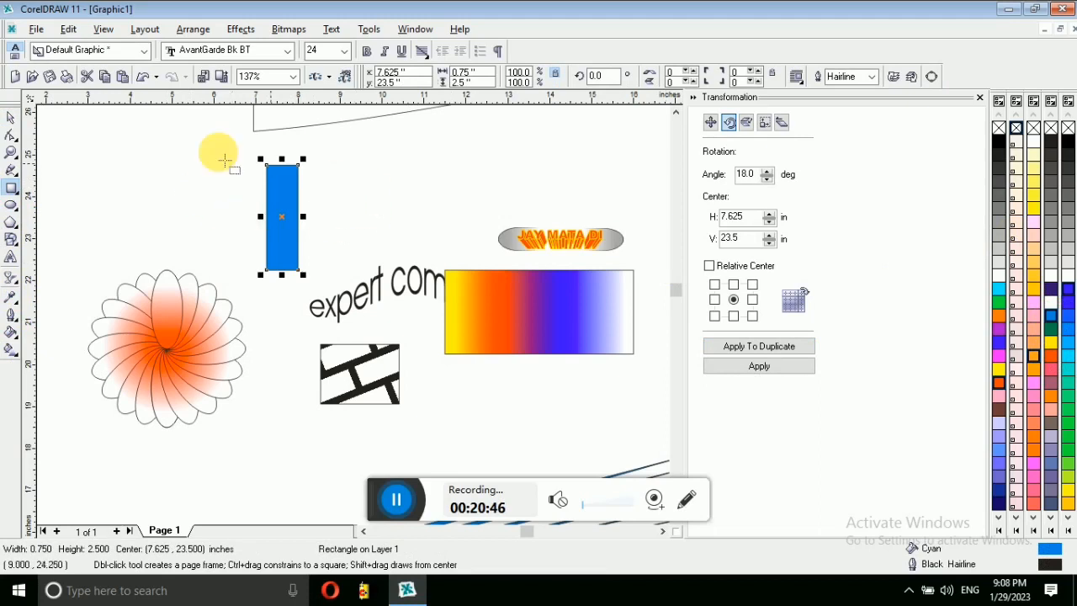
{"action": "left_click", "coordinate": [1050, 357]}
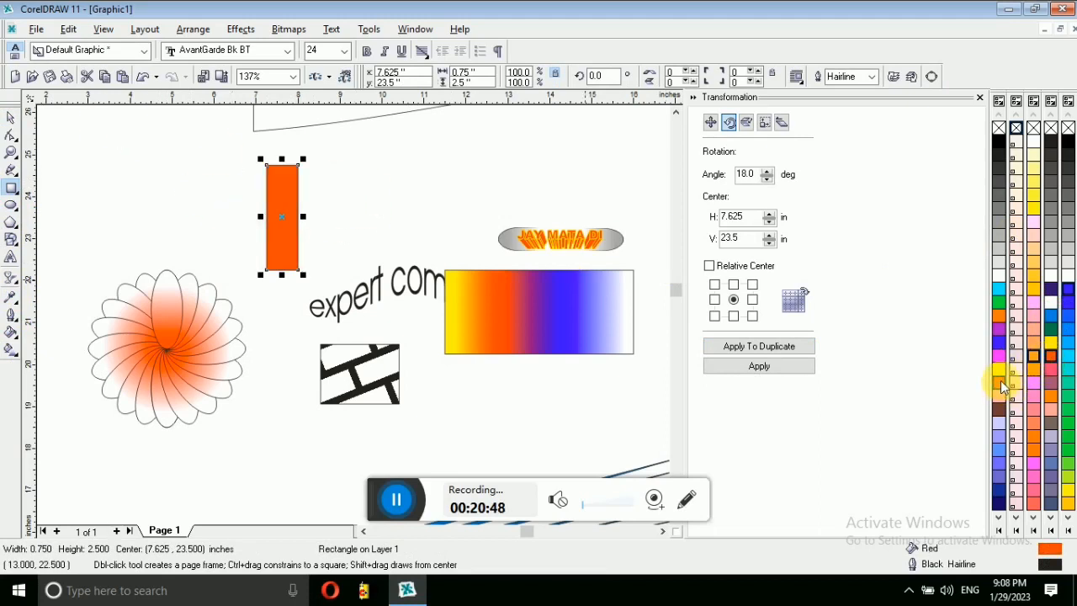
Step: Add 18° rotated copies, combine them into one starburst with Ctrl+L, and move it above the flower
{"action": "left_click", "coordinate": [10, 122]}
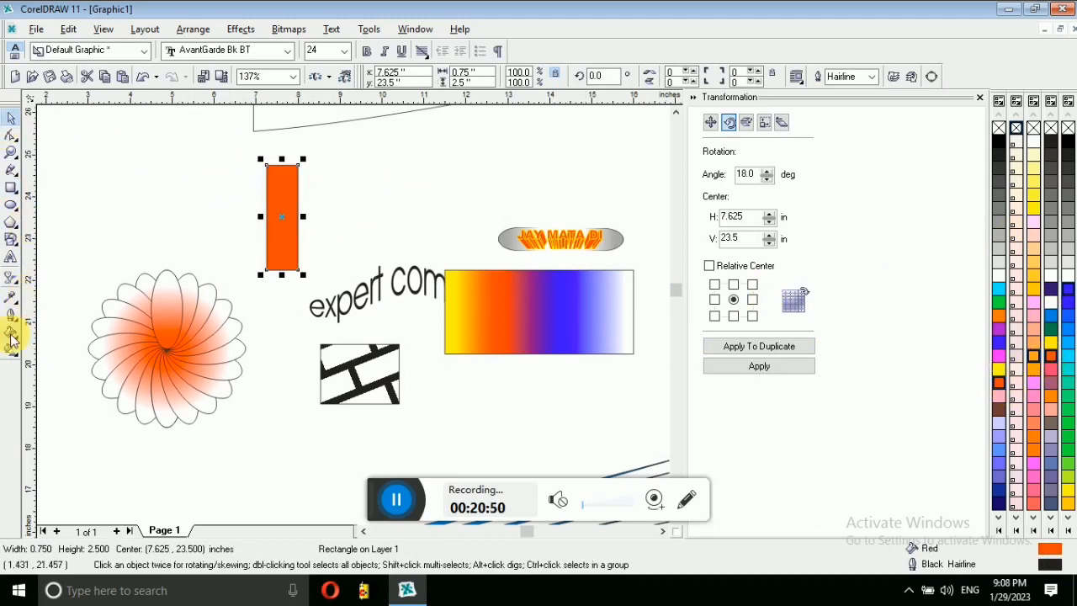
{"action": "left_click", "coordinate": [750, 345]}
{"action": "left_click", "coordinate": [750, 346]}
{"action": "left_click", "coordinate": [751, 346]}
{"action": "left_click", "coordinate": [750, 346]}
{"action": "left_click", "coordinate": [751, 346]}
{"action": "left_click", "coordinate": [751, 346]}
{"action": "left_click", "coordinate": [750, 345]}
{"action": "left_click", "coordinate": [750, 346]}
{"action": "left_click", "coordinate": [751, 346]}
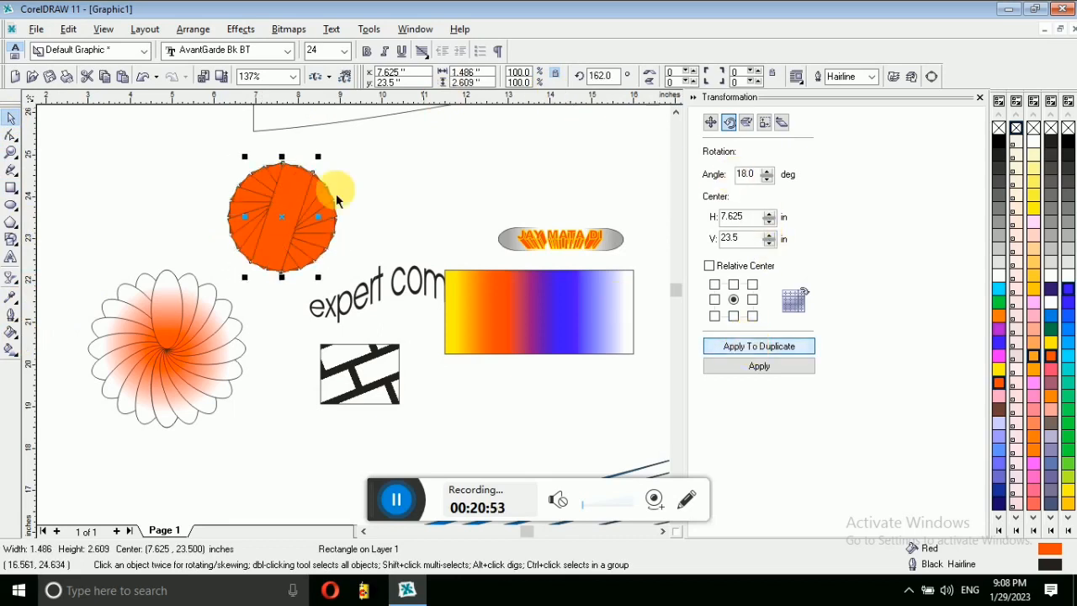
{"action": "left_click_drag", "start_coordinate": [375, 279], "coordinate": [380, 290]}
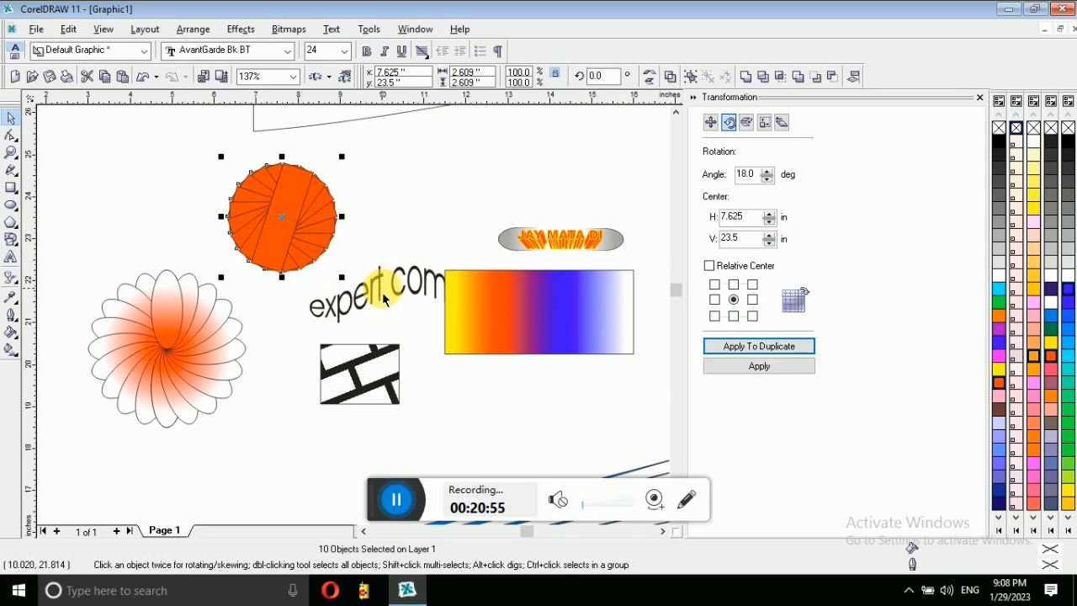
{"action": "key", "text": "ctrl+l"}
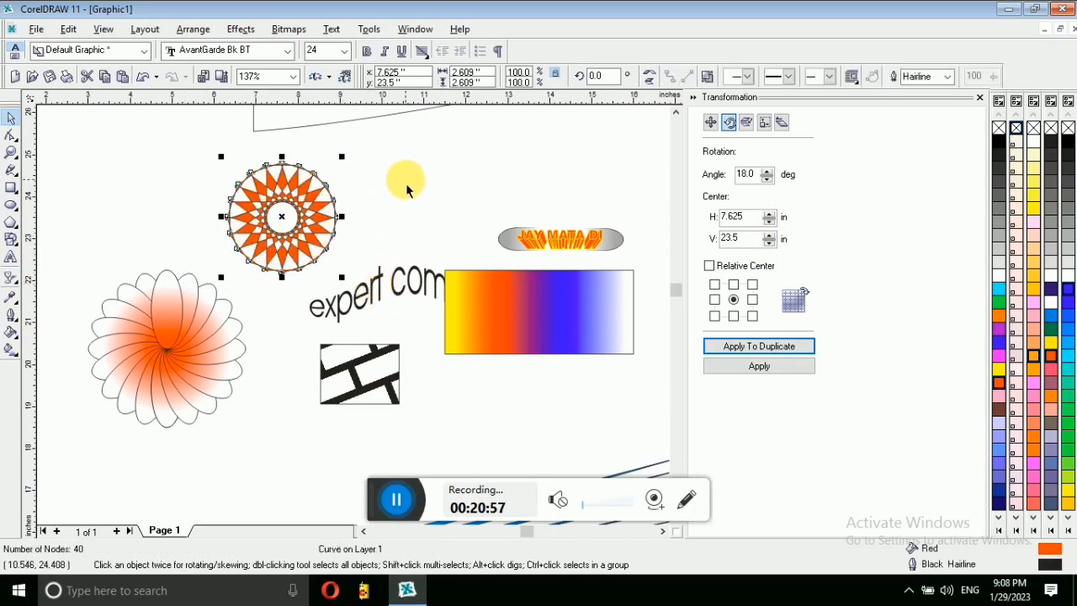
{"action": "left_click_drag", "start_coordinate": [292, 221], "coordinate": [160, 211]}
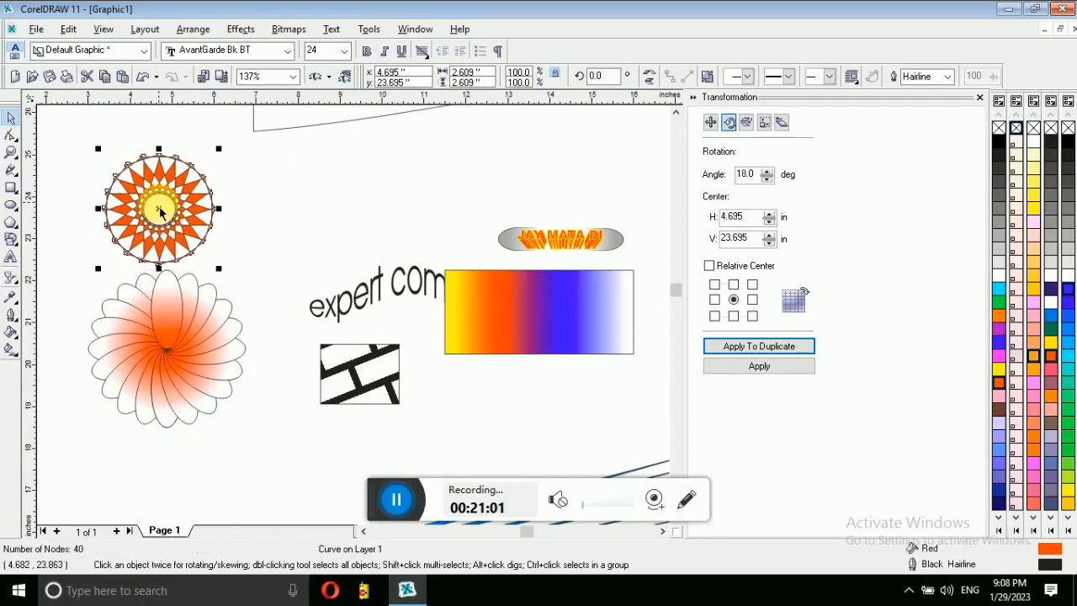
{"action": "left_click", "coordinate": [379, 176]}
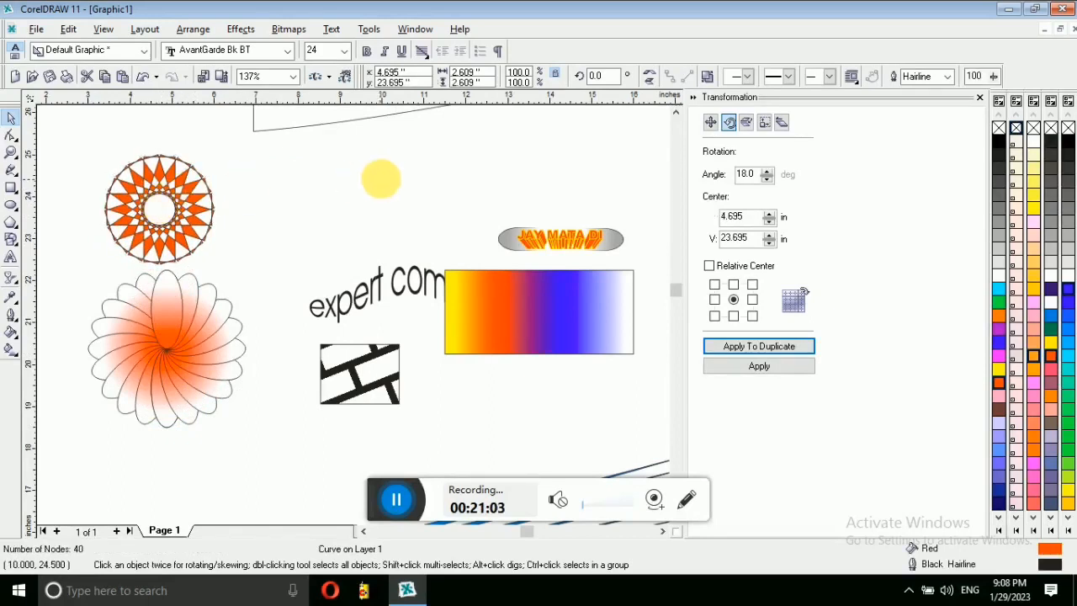
Step: Zoom out twice to 34% so the starburst, flower and gradient rectangle all show
{"action": "left_click", "coordinate": [12, 157]}
{"action": "right_click", "coordinate": [308, 184]}
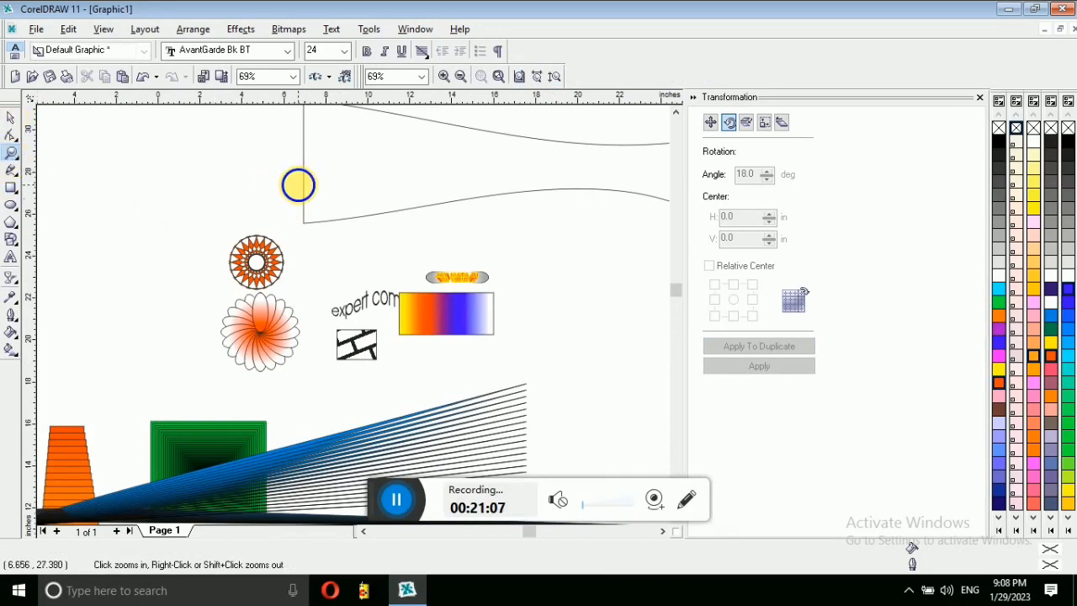
{"action": "right_click", "coordinate": [299, 184]}
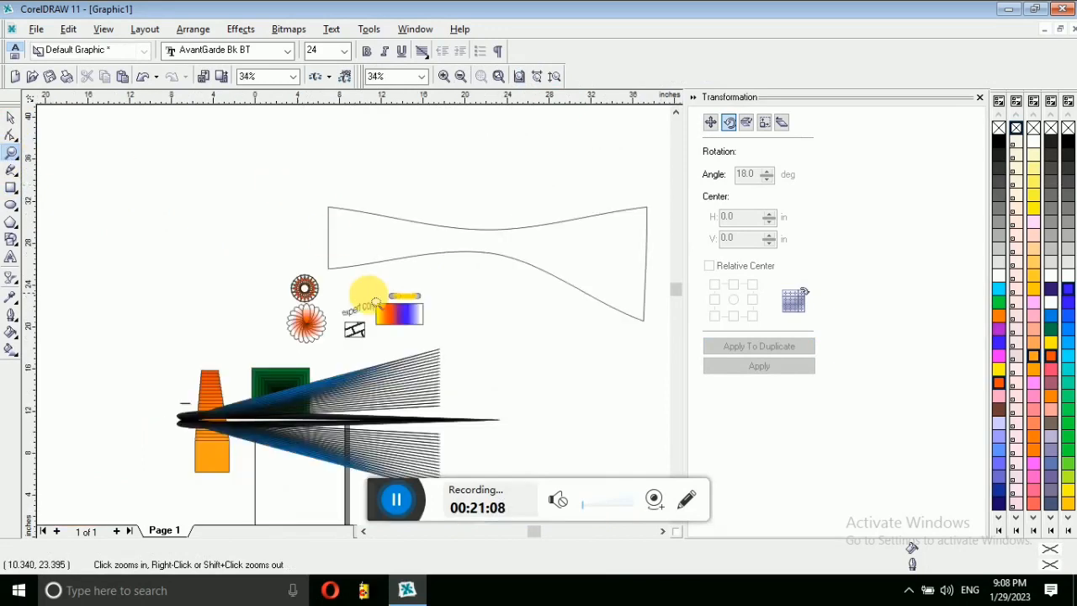
{"action": "left_click", "coordinate": [398, 493]}
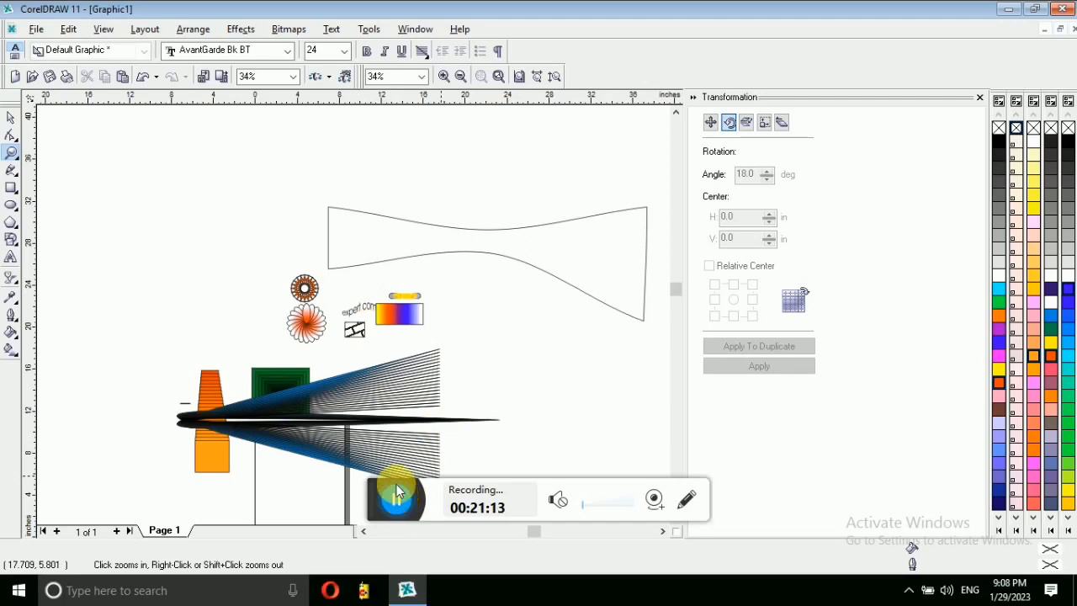